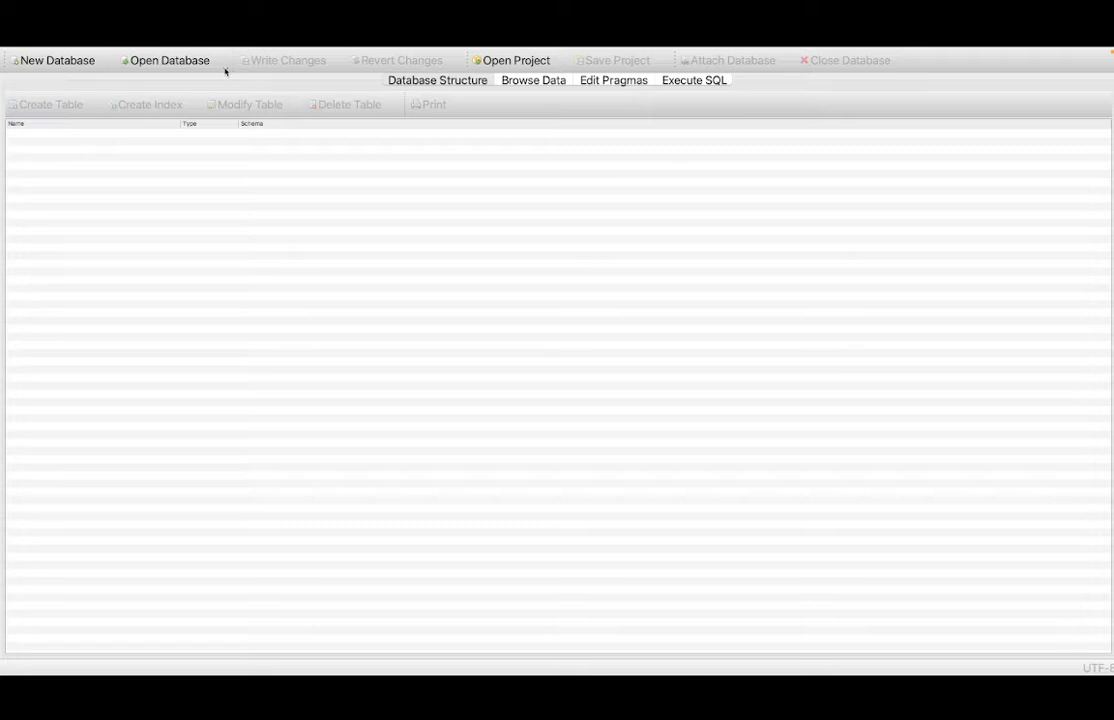
Open the database file mydb.sqlite from the Downloads folder.
{"action": "left_click", "coordinate": [168, 60]}
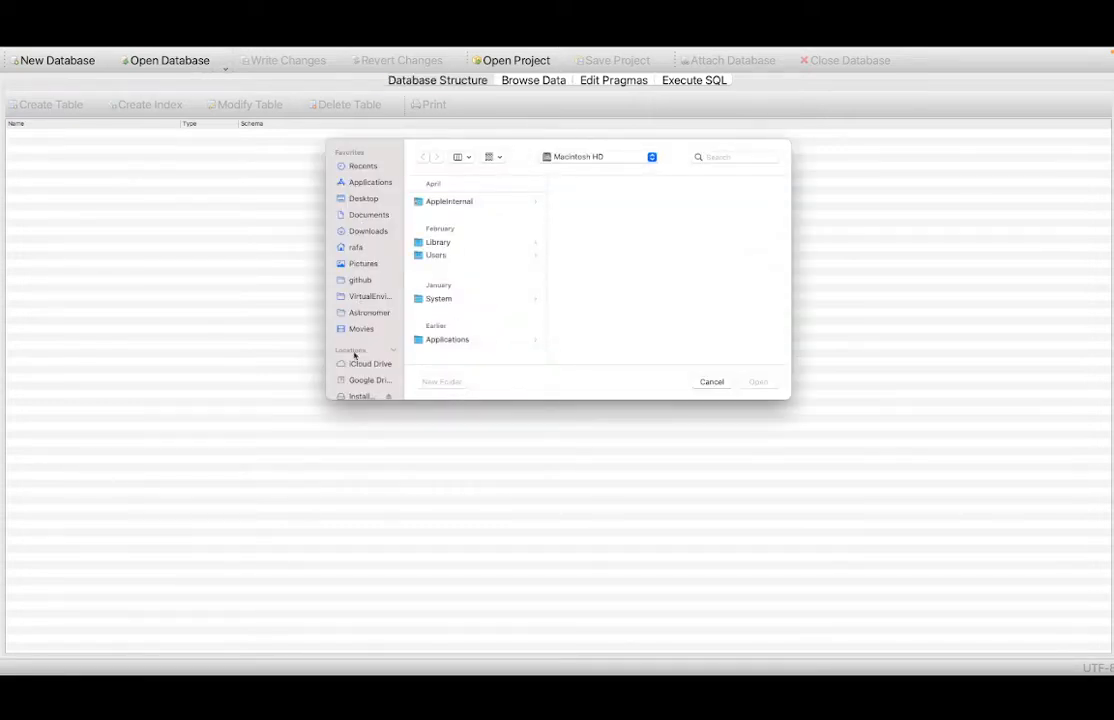
{"action": "left_click", "coordinate": [366, 230]}
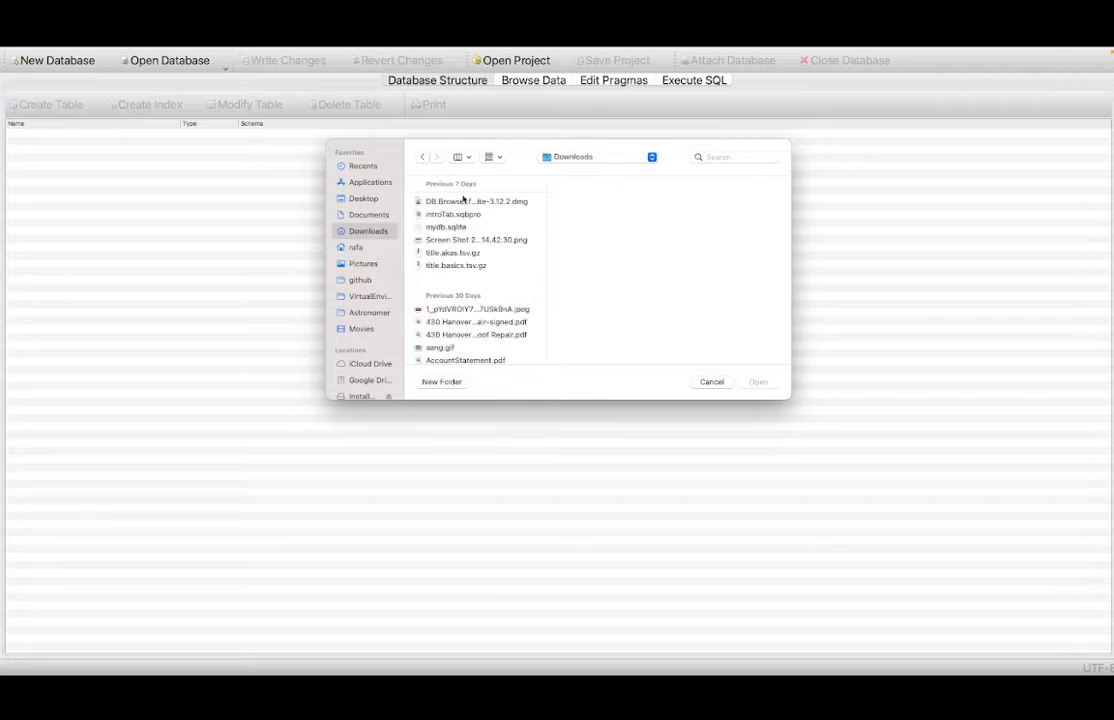
{"action": "left_click", "coordinate": [442, 228]}
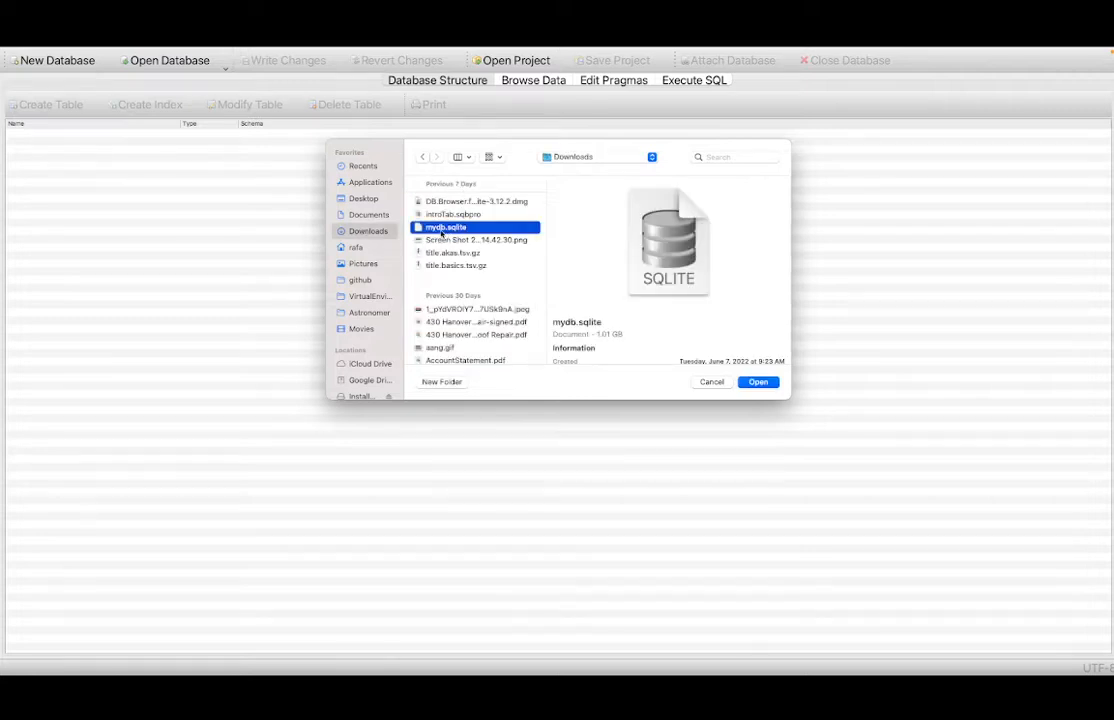
{"action": "left_click", "coordinate": [758, 381]}
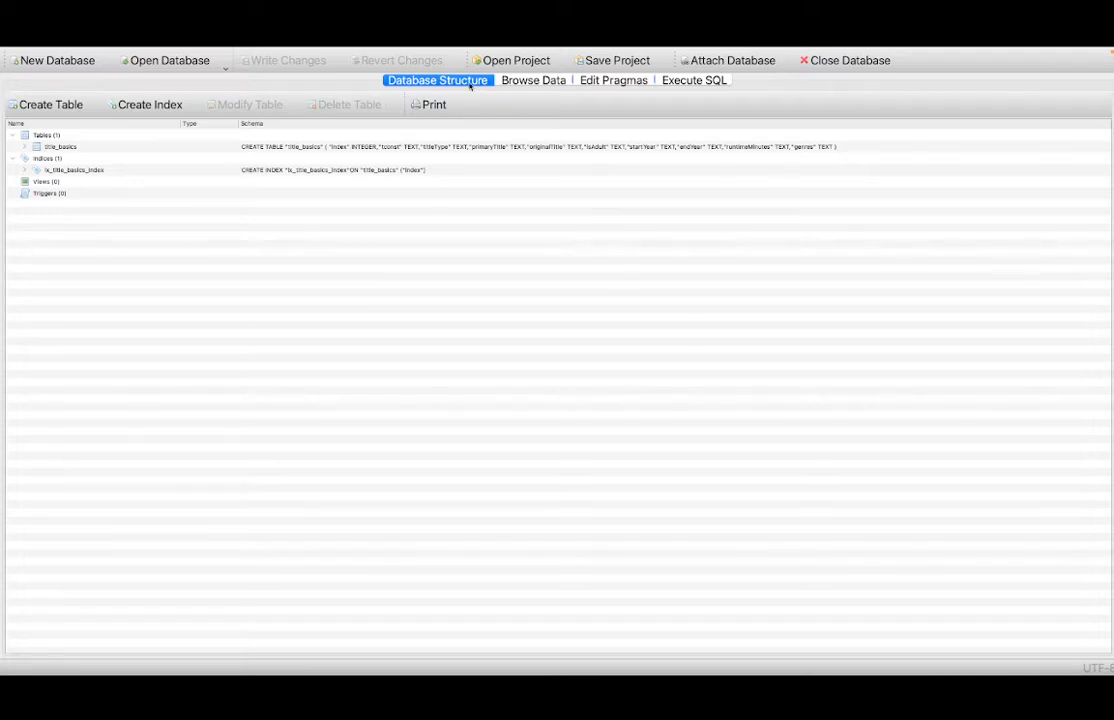
Expand the title_basics table in the database structure to show its columns.
{"action": "left_click", "coordinate": [45, 134]}
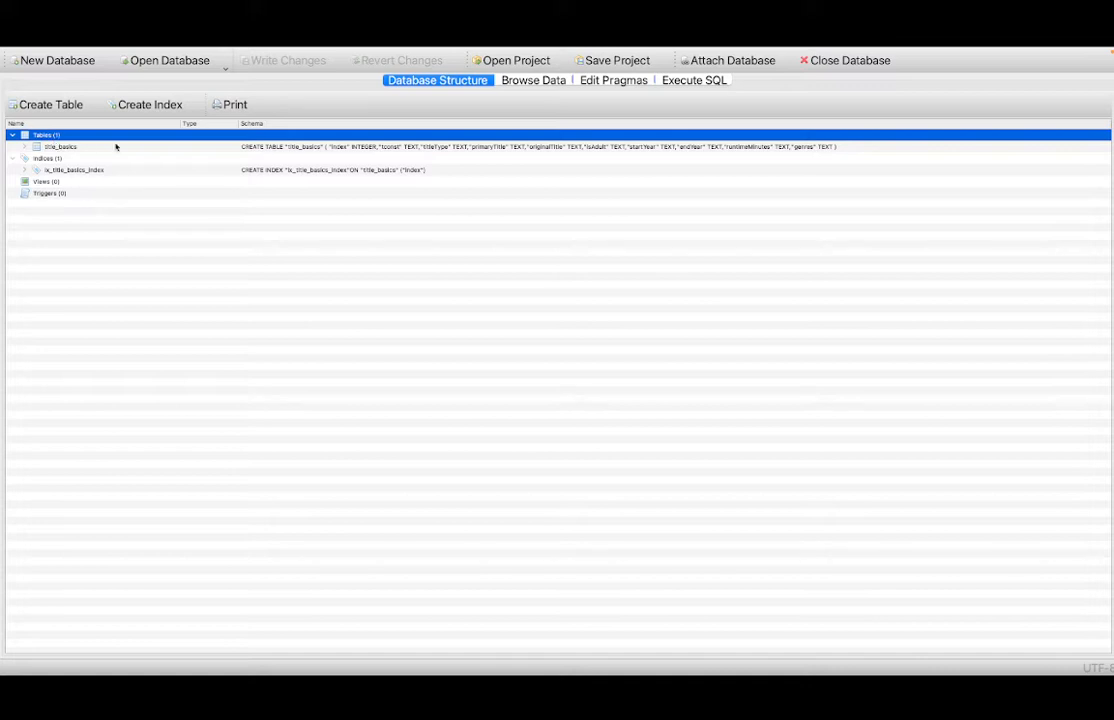
{"action": "key", "text": "super+Tab"}
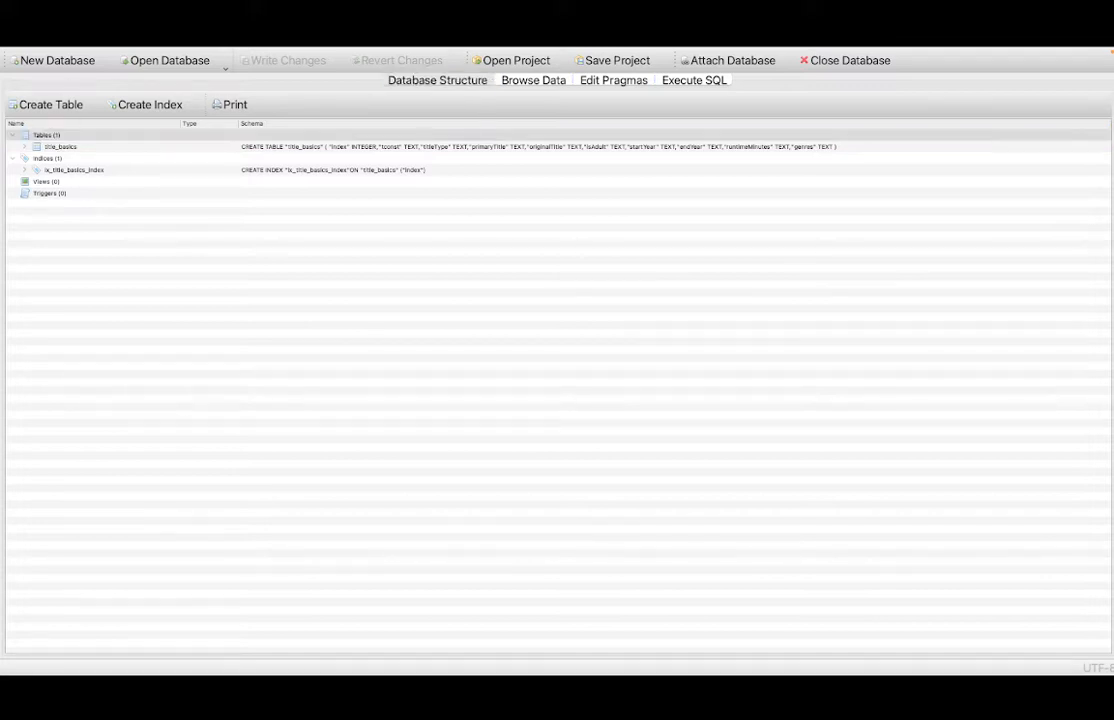
{"action": "left_click", "coordinate": [24, 148]}
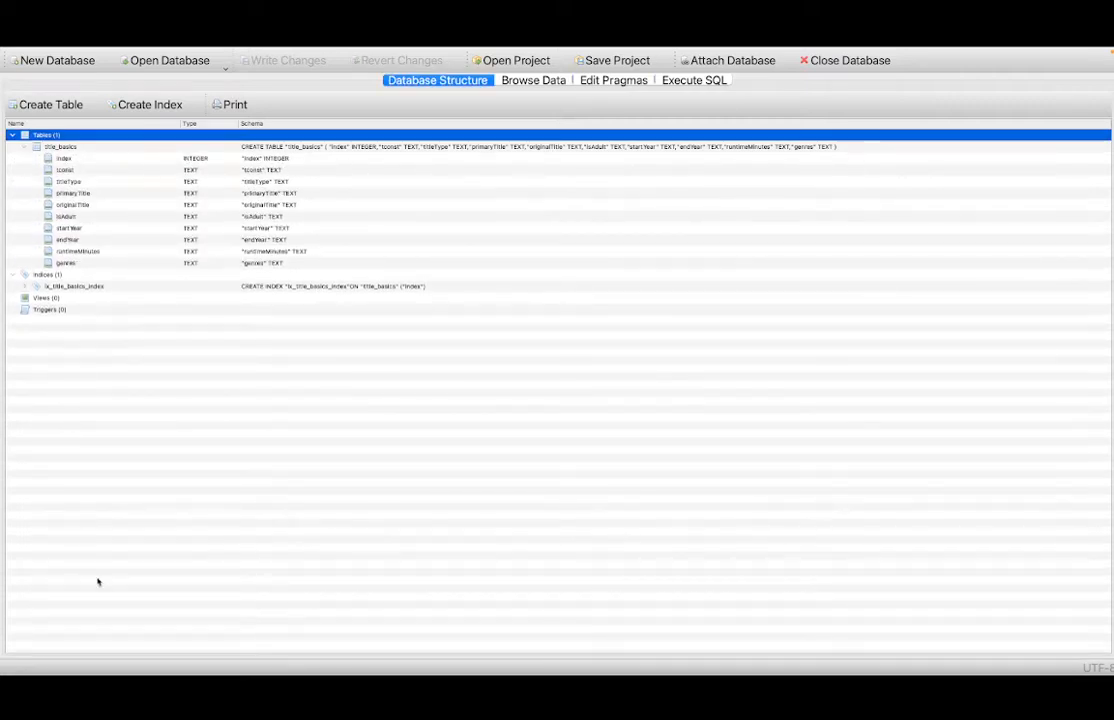
{"action": "key", "text": "super+Tab"}
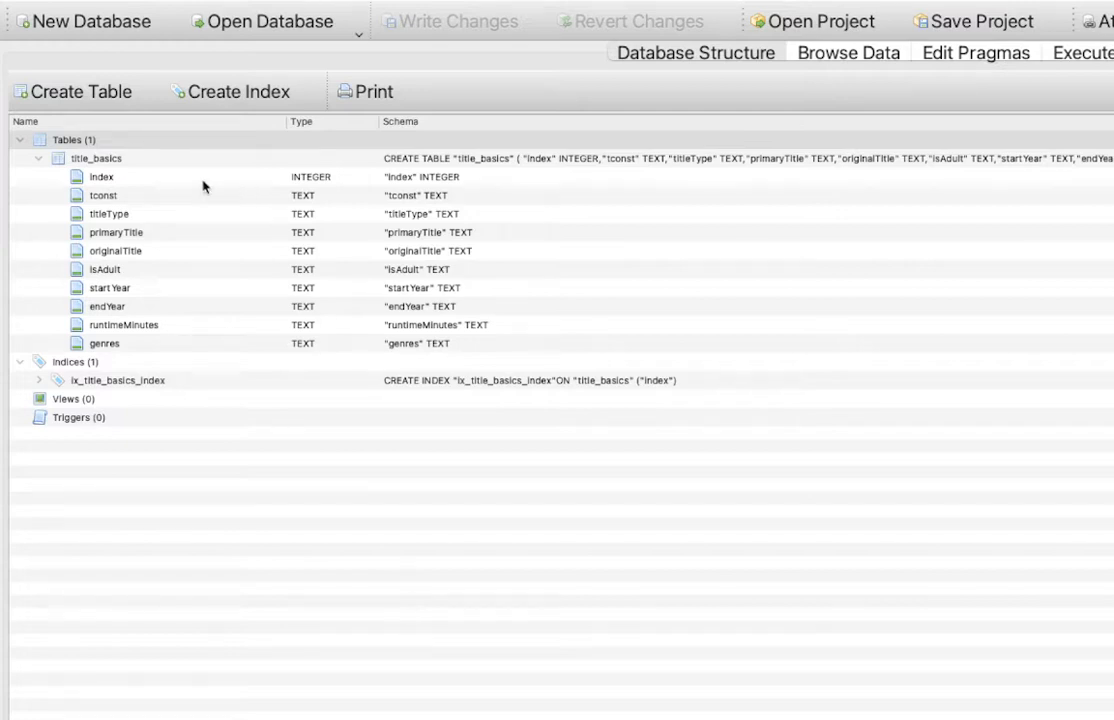
Examine the title_basics table's column names, data types and schema definitions.
{"action": "left_click", "coordinate": [100, 163]}
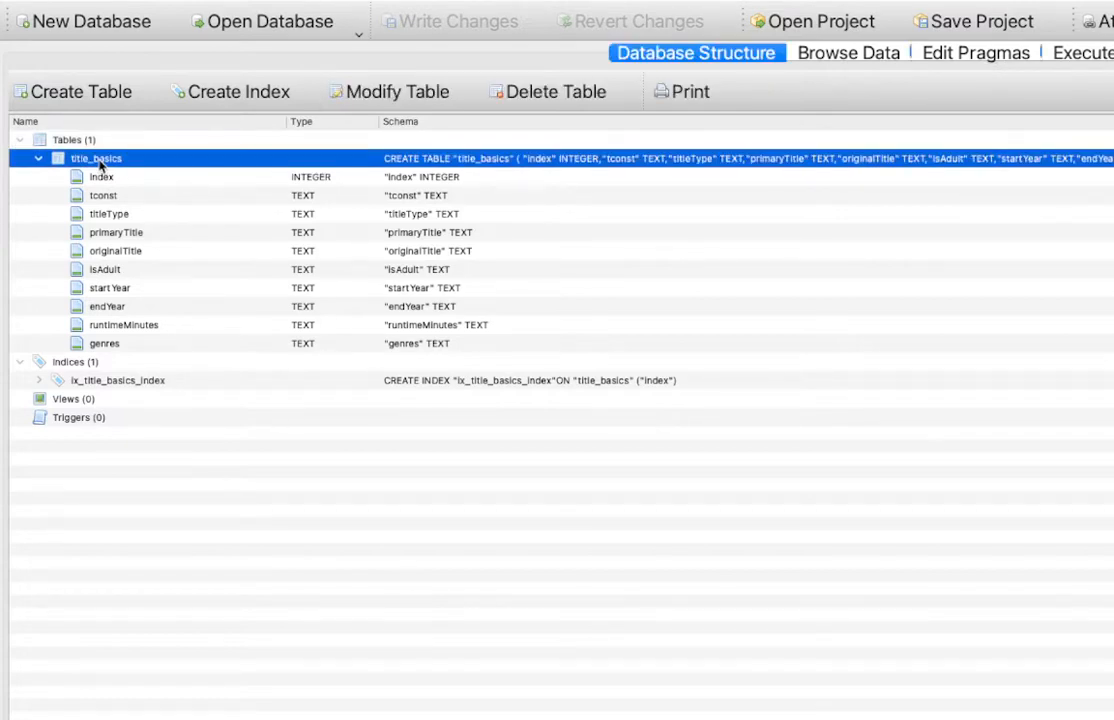
{"action": "left_click", "coordinate": [114, 180]}
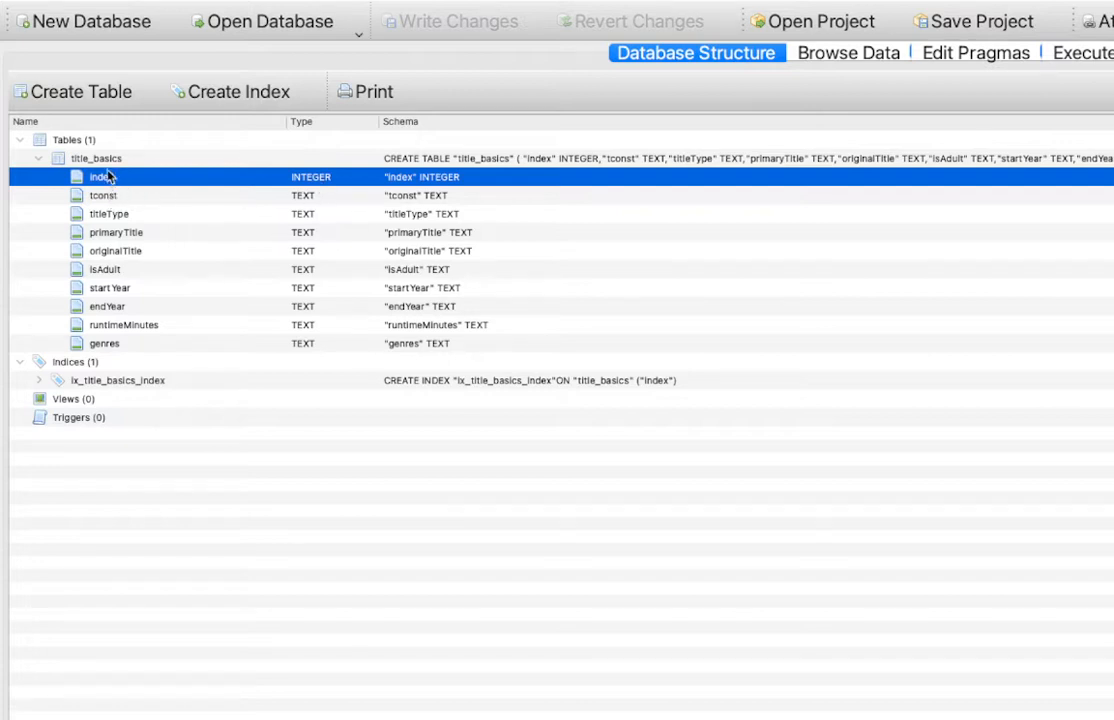
{"action": "left_click", "coordinate": [108, 194]}
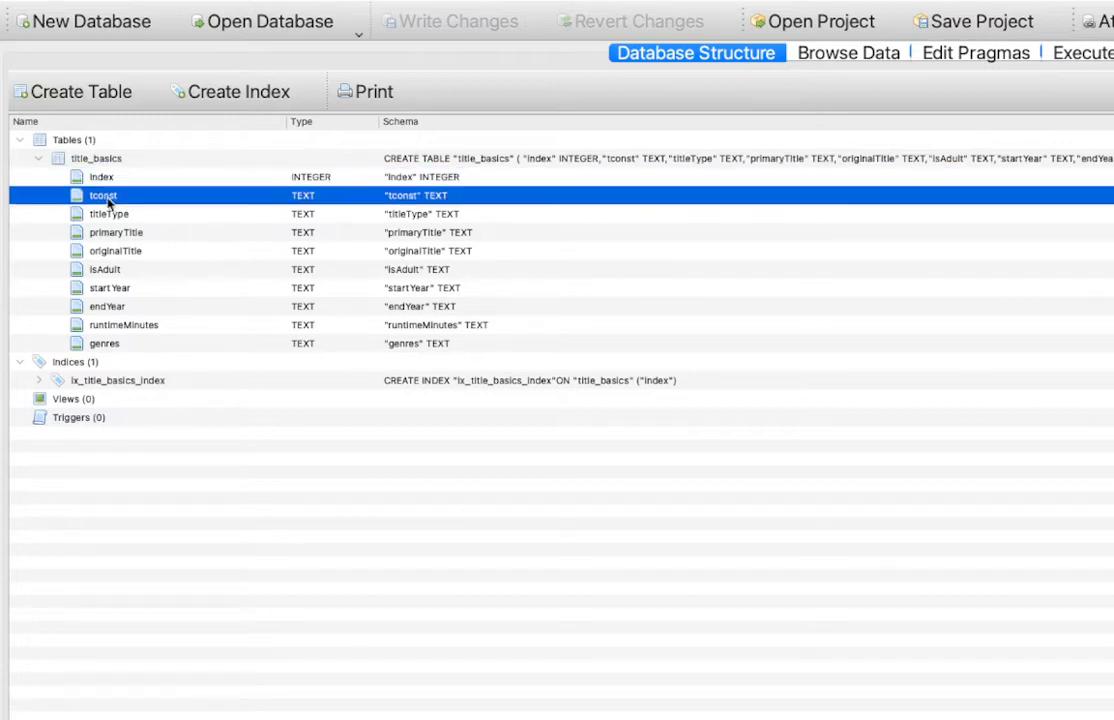
{"action": "left_click", "coordinate": [148, 252]}
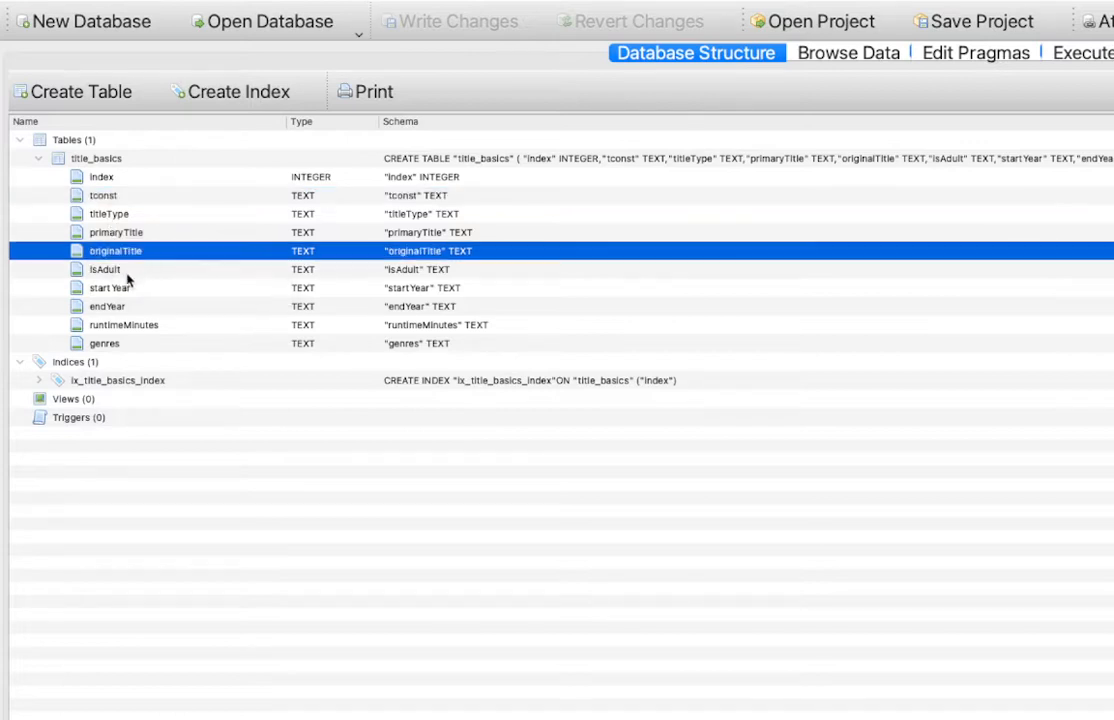
{"action": "left_click", "coordinate": [128, 272]}
{"action": "left_click", "coordinate": [128, 283]}
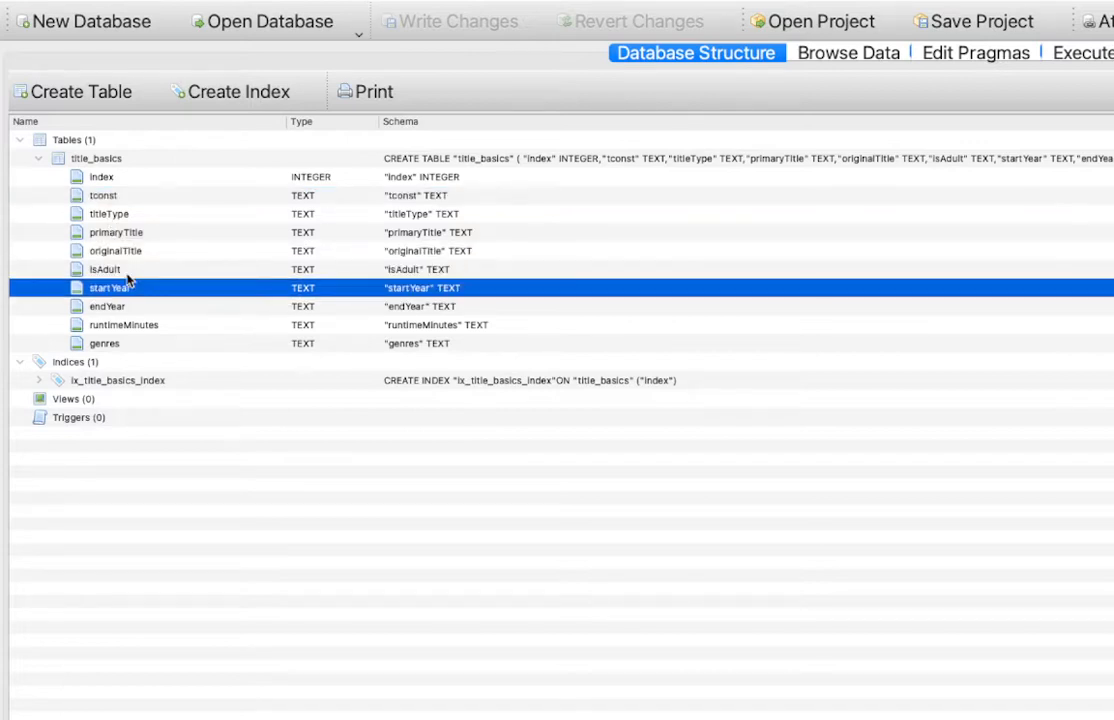
{"action": "key", "text": "Down"}
{"action": "key", "text": "Down"}
{"action": "key", "text": "Down"}
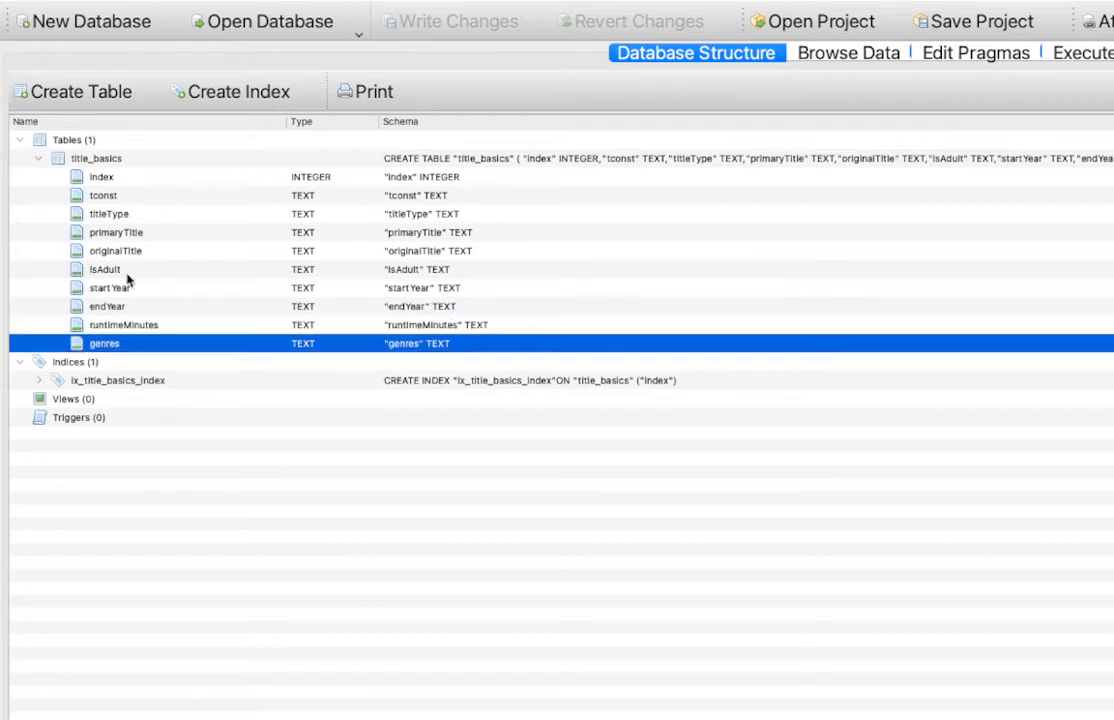
{"action": "left_click", "coordinate": [312, 176]}
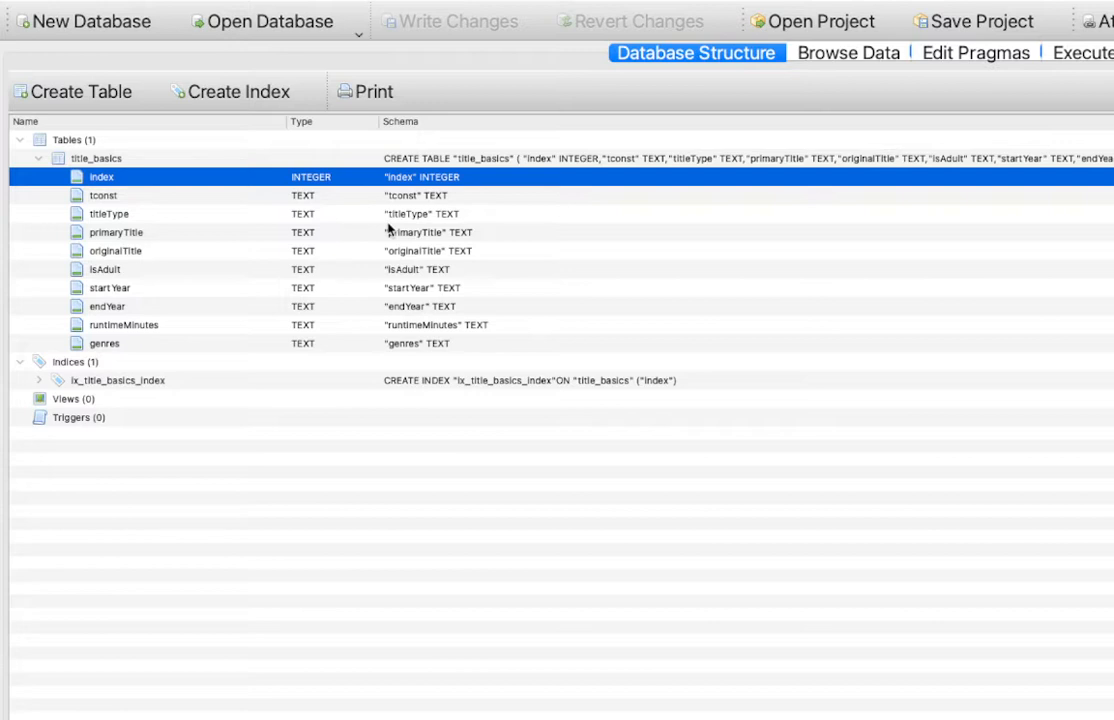
{"action": "left_click", "coordinate": [490, 162]}
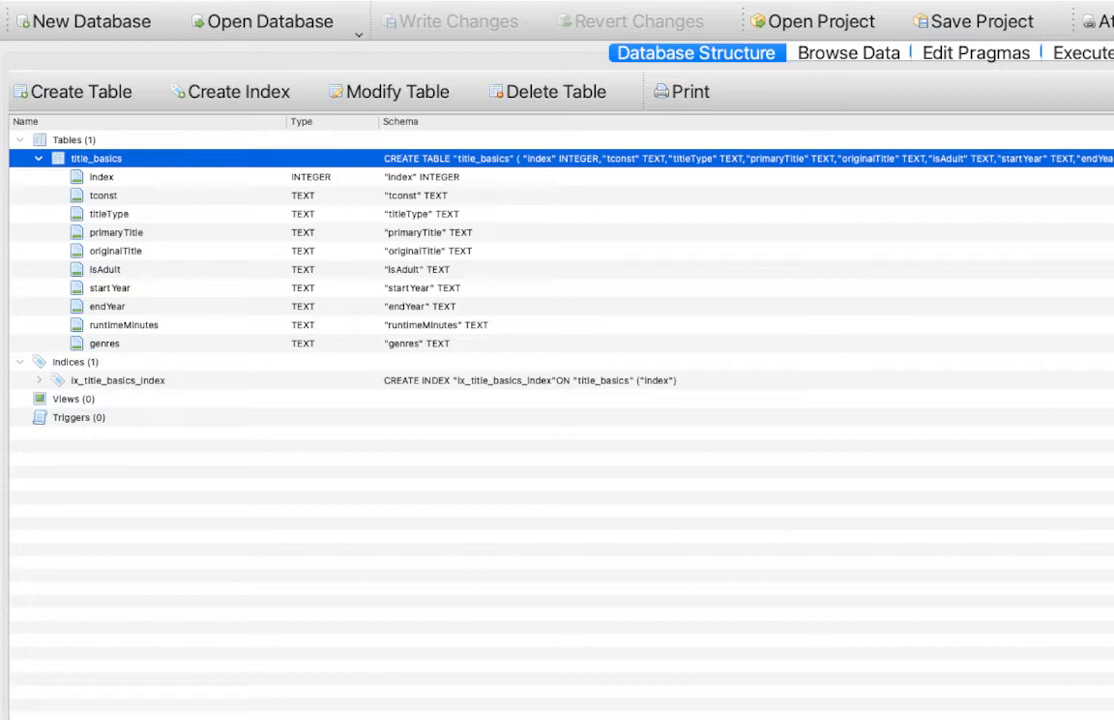
{"action": "left_click", "coordinate": [480, 180]}
{"action": "left_click", "coordinate": [473, 198]}
{"action": "left_click", "coordinate": [464, 236]}
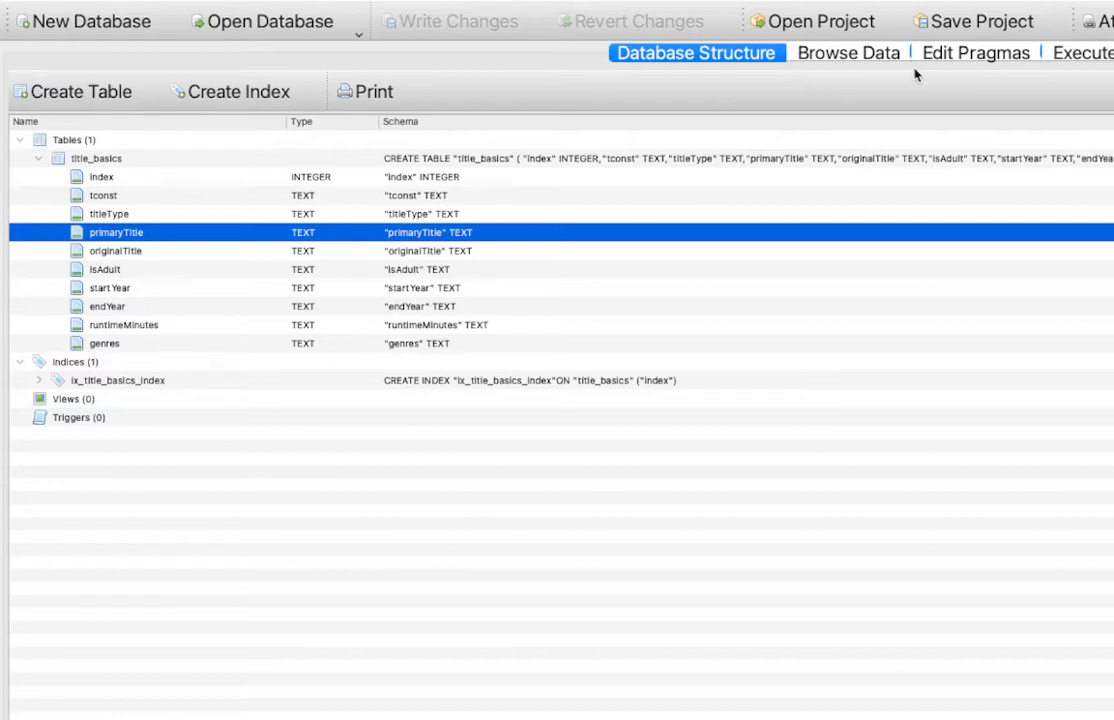
Write an SQL statement in the query editor that selects all columns (*) from title_basics.
{"action": "left_click", "coordinate": [1090, 55]}
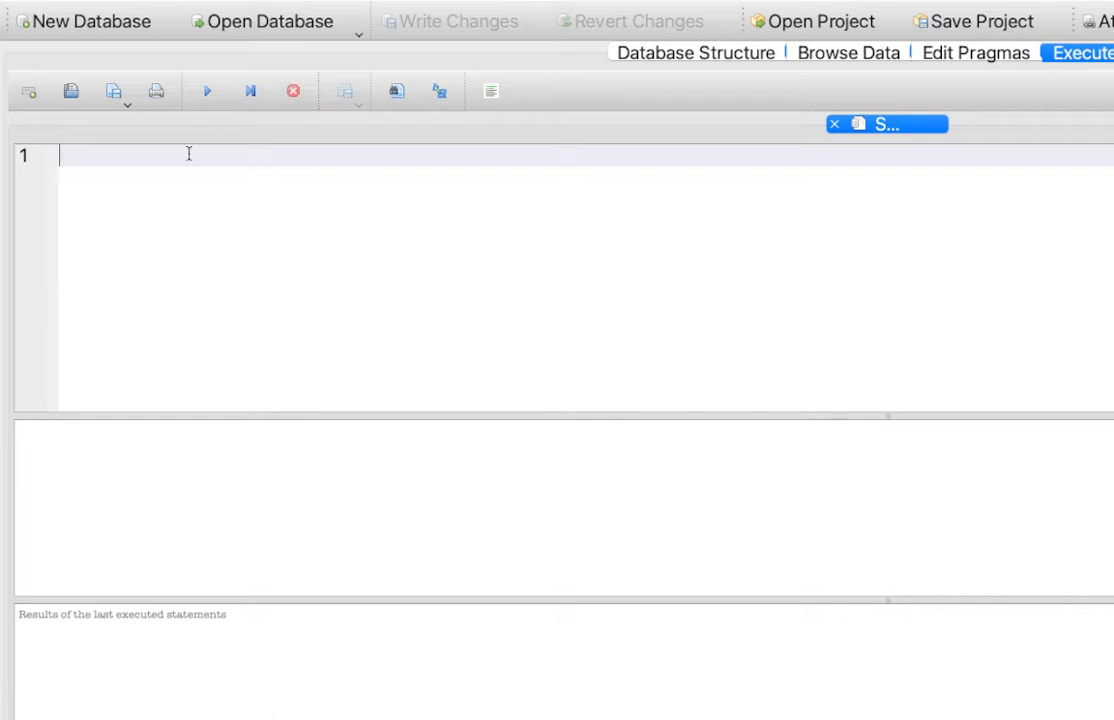
{"action": "type", "text": "elect \\"}
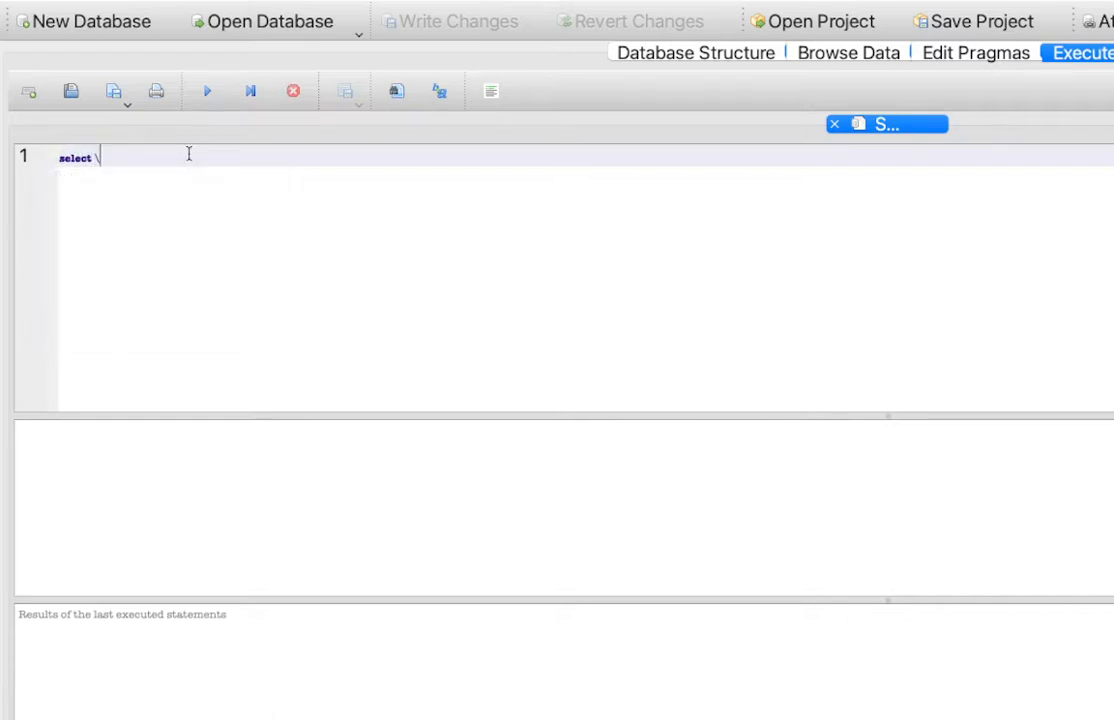
{"action": "key", "text": "Return"}
{"action": "type", "text": "*"}
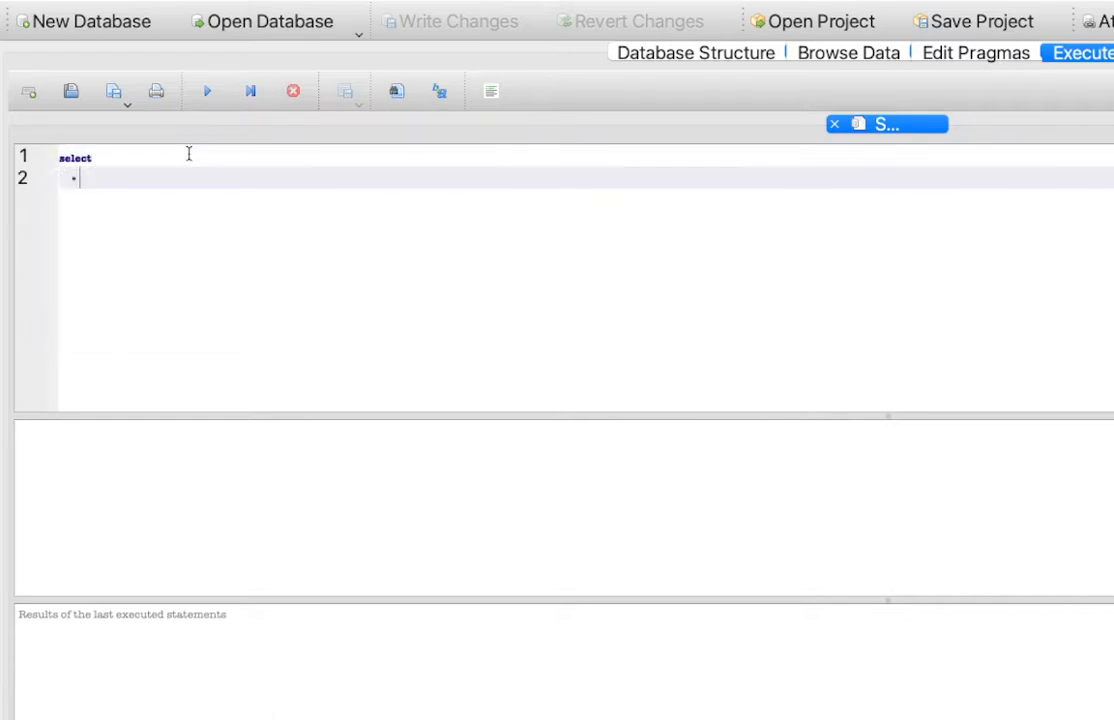
{"action": "key", "text": "Return"}
{"action": "type", "text": "from"}
{"action": "key", "text": "Return"}
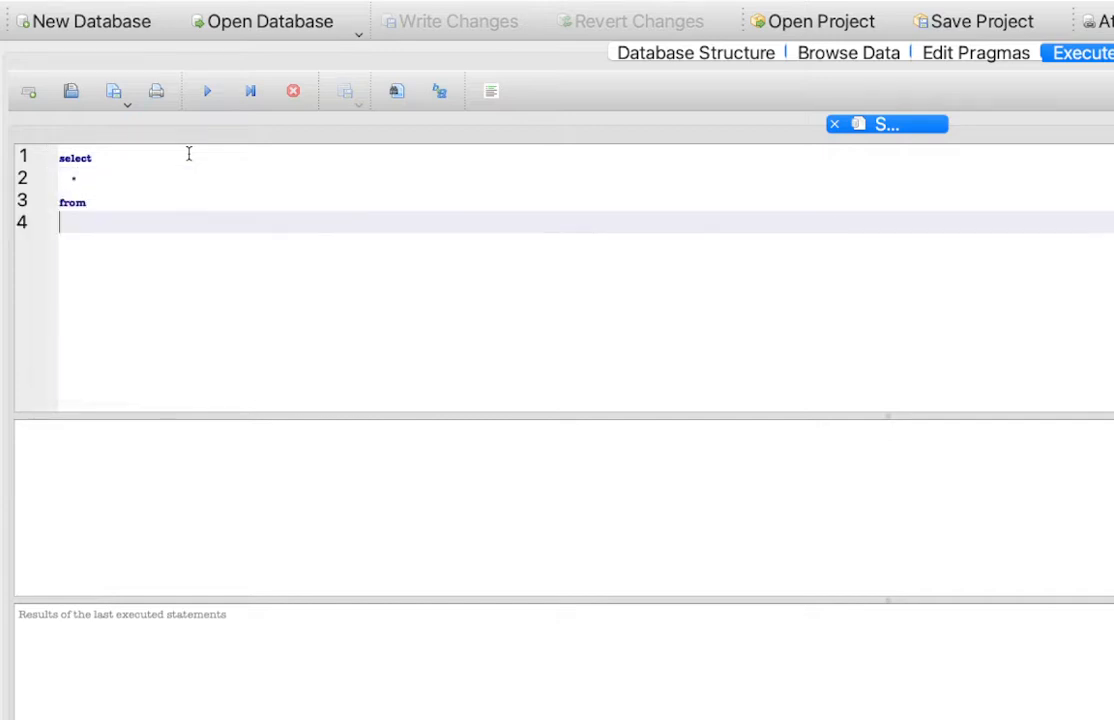
{"action": "key", "text": "Tab"}
{"action": "type", "text": "title_basics"}
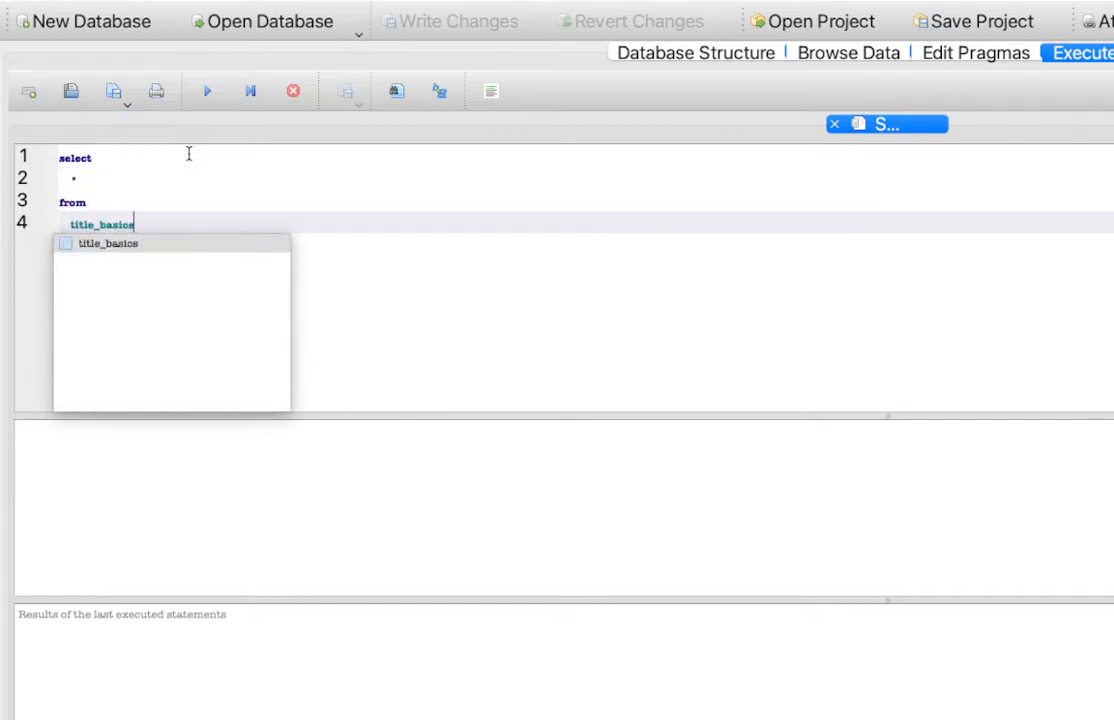
{"action": "key", "text": "Return"}
{"action": "key", "text": "Return"}
{"action": "key", "text": "BackSpace"}
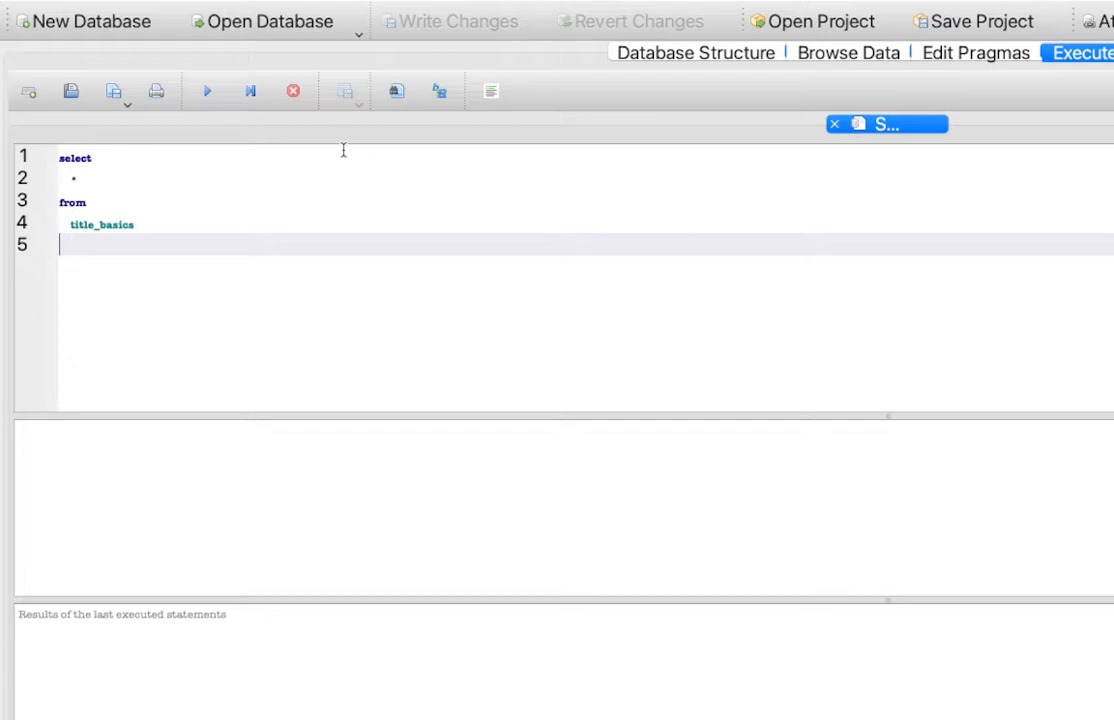
Finish the select-all query with "limit 100;" and select the query text.
{"action": "type", "text": "limit 100;"}
{"action": "double_click", "coordinate": [97, 248]}
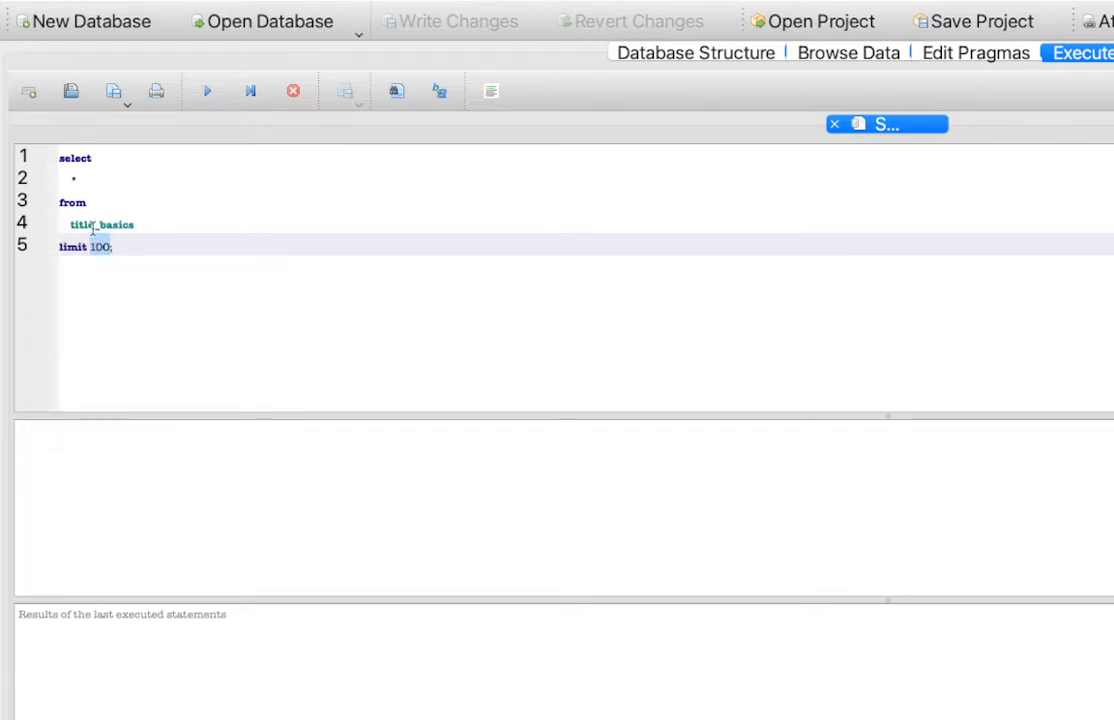
{"action": "left_click_drag", "start_coordinate": [118, 247], "coordinate": [33, 132]}
Add the comment "/* count number of rows */" below the first query, leaving a blank line between them.
{"action": "left_click", "coordinate": [123, 247]}
{"action": "key", "text": "Return"}
{"action": "key", "text": "Return"}
{"action": "type", "text": "/* cou"}
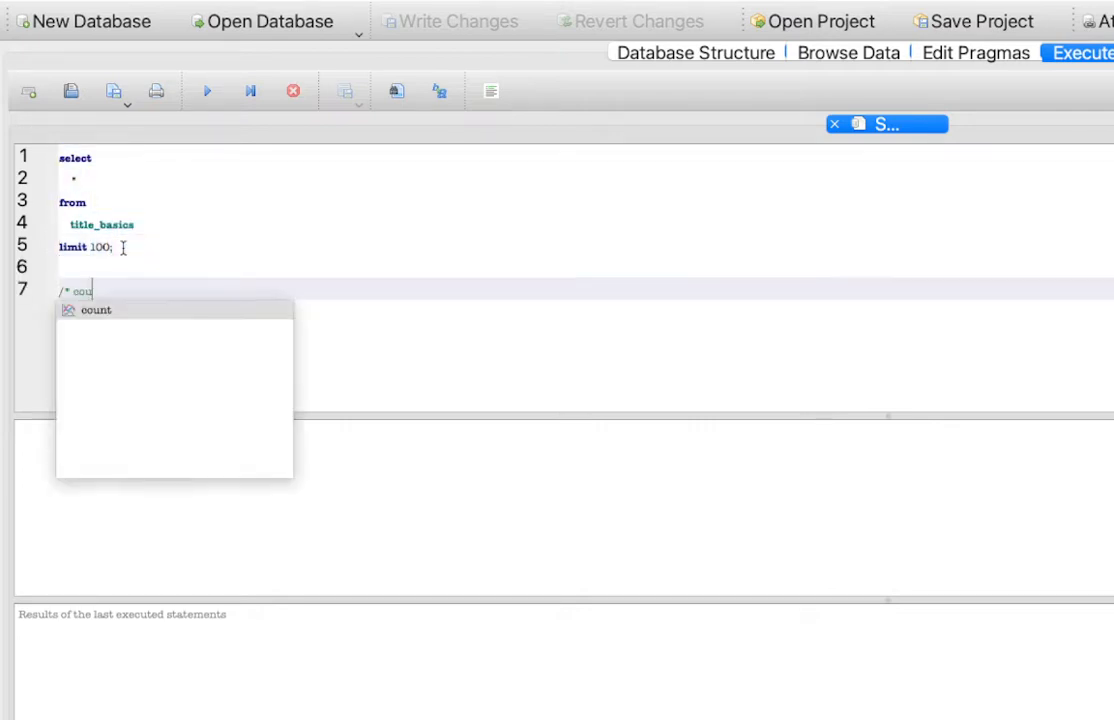
{"action": "type", "text": "nt number of rows */"}
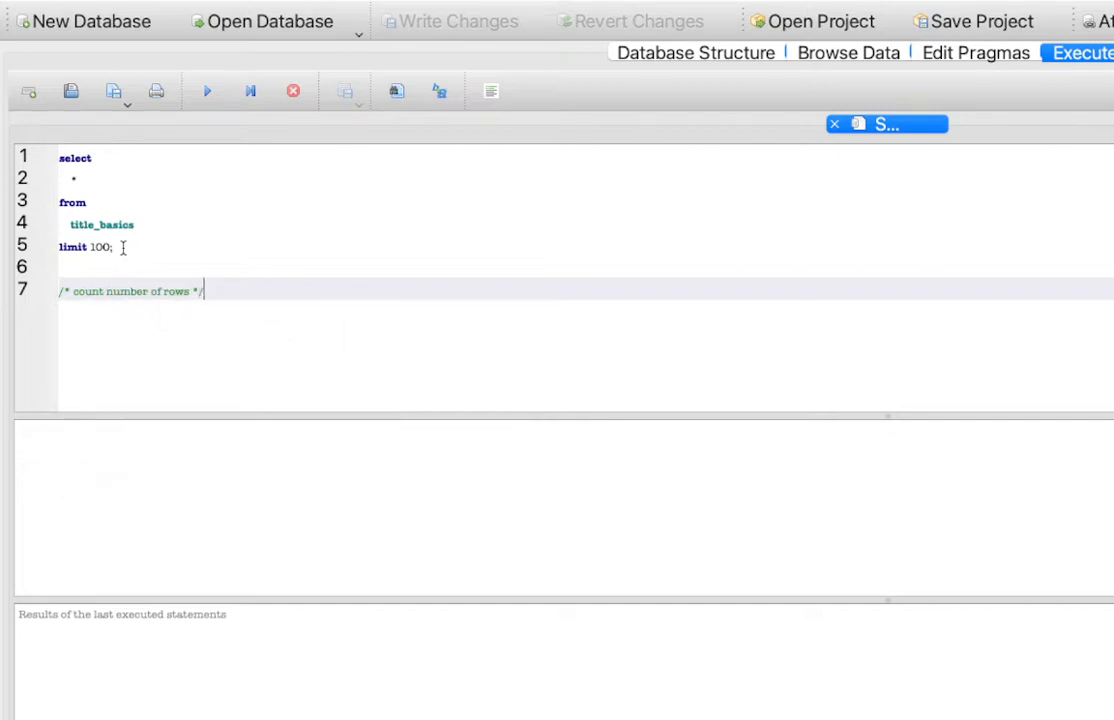
{"action": "key", "text": "Return"}
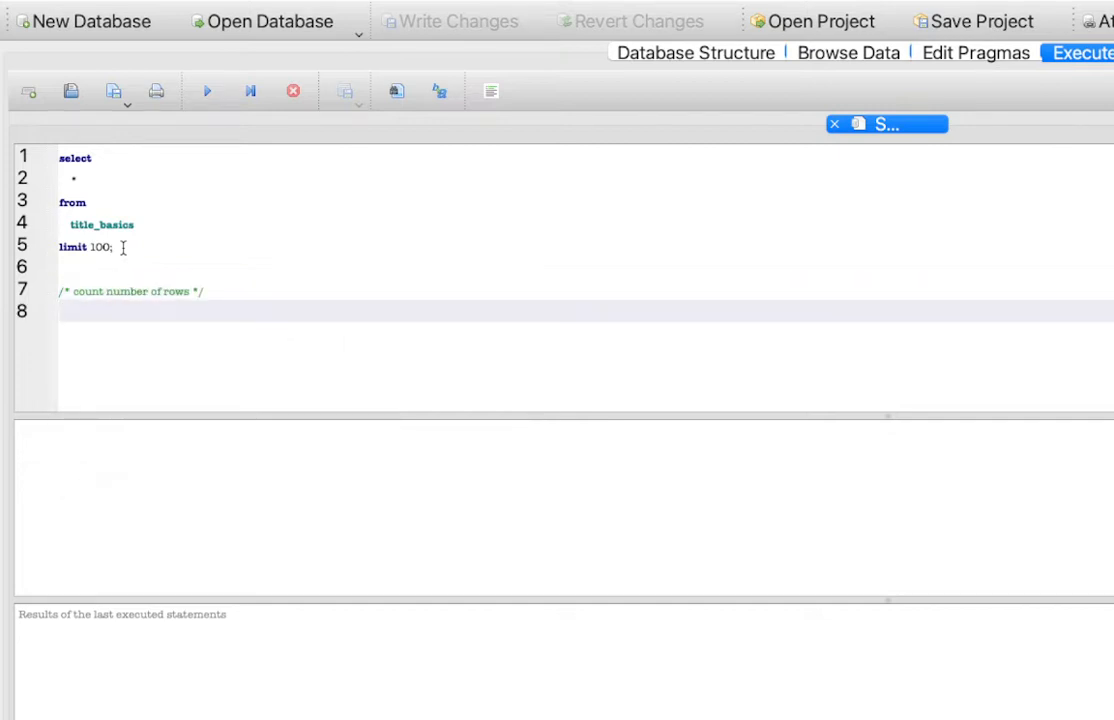
{"action": "left_click", "coordinate": [58, 290]}
{"action": "left_click_drag", "start_coordinate": [58, 290], "coordinate": [222, 301]}
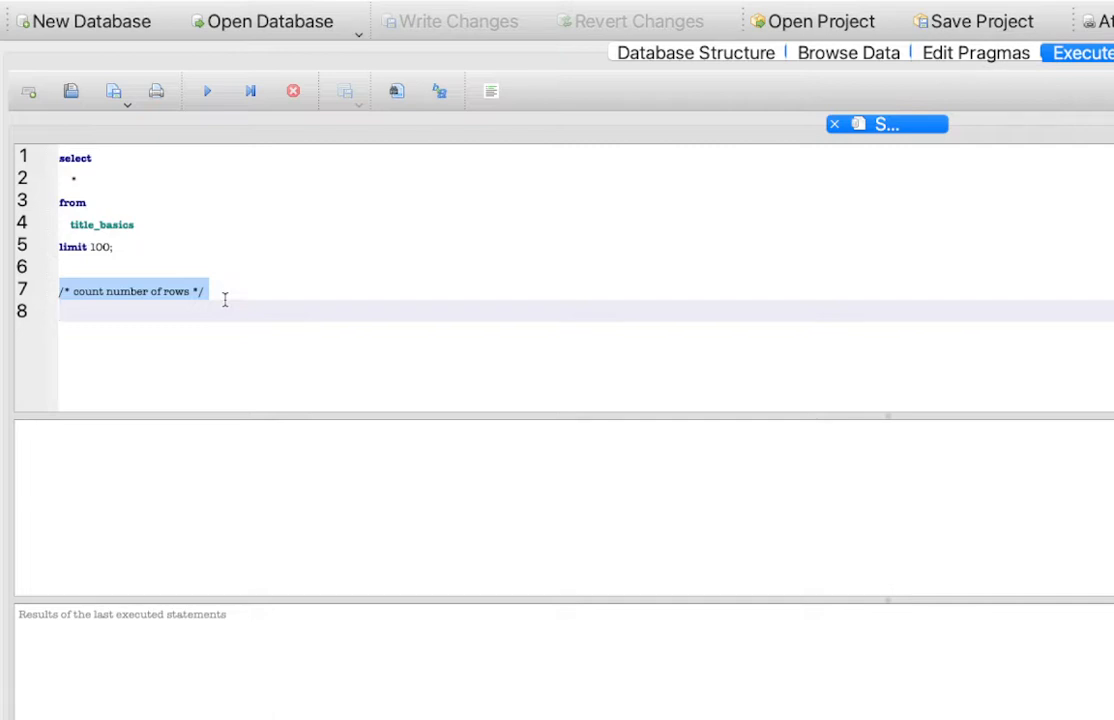
{"action": "left_click", "coordinate": [224, 291]}
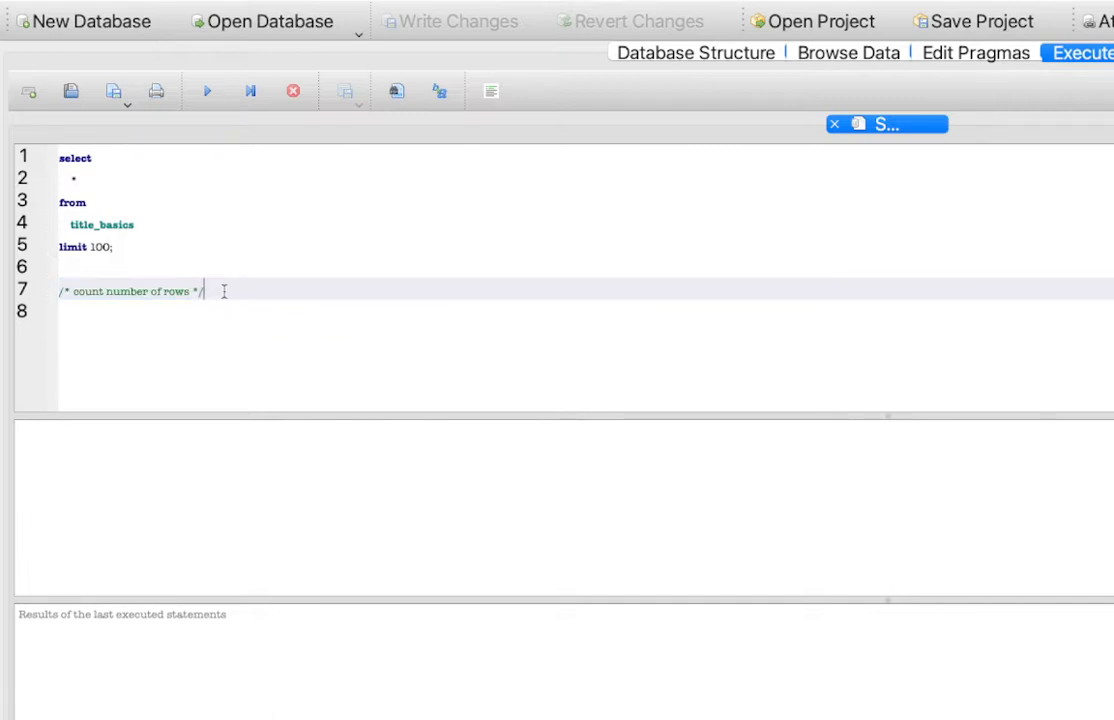
{"action": "key", "text": "Return"}
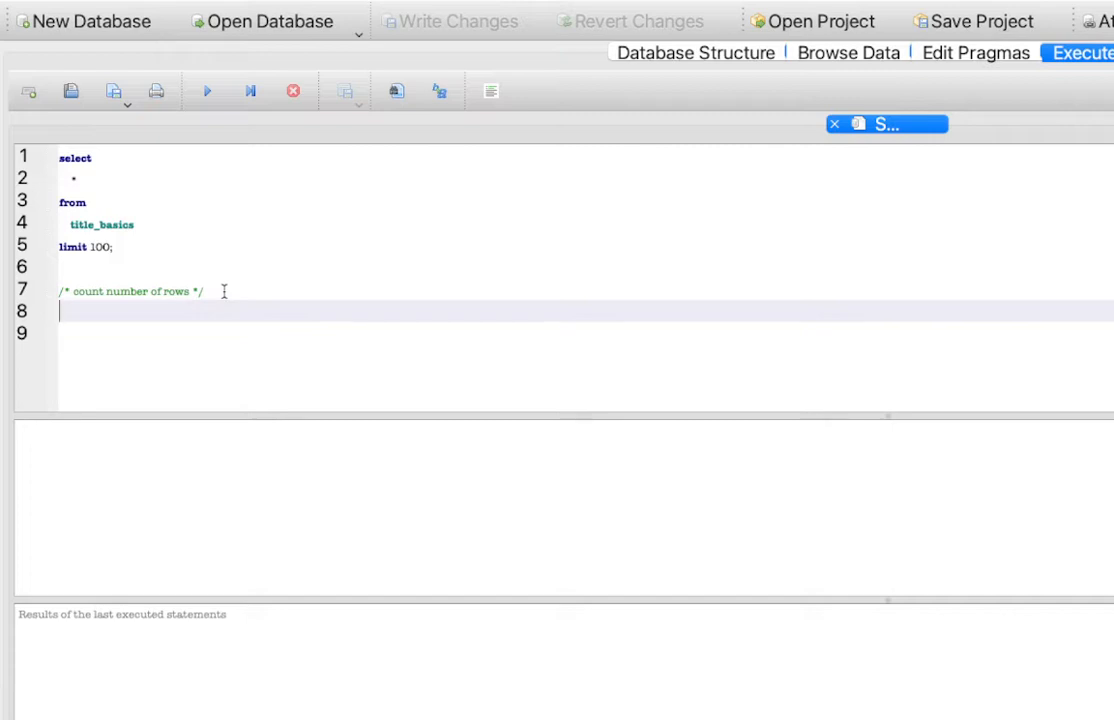
Begin a second query beneath the comment with "select" and an indented "count(*)" on its own line.
{"action": "type", "text": "s"}
{"action": "key", "text": "Escape"}
{"action": "type", "text": "elect"}
{"action": "key", "text": "Escape"}
{"action": "key", "text": "Return"}
{"action": "key", "text": "Tab"}
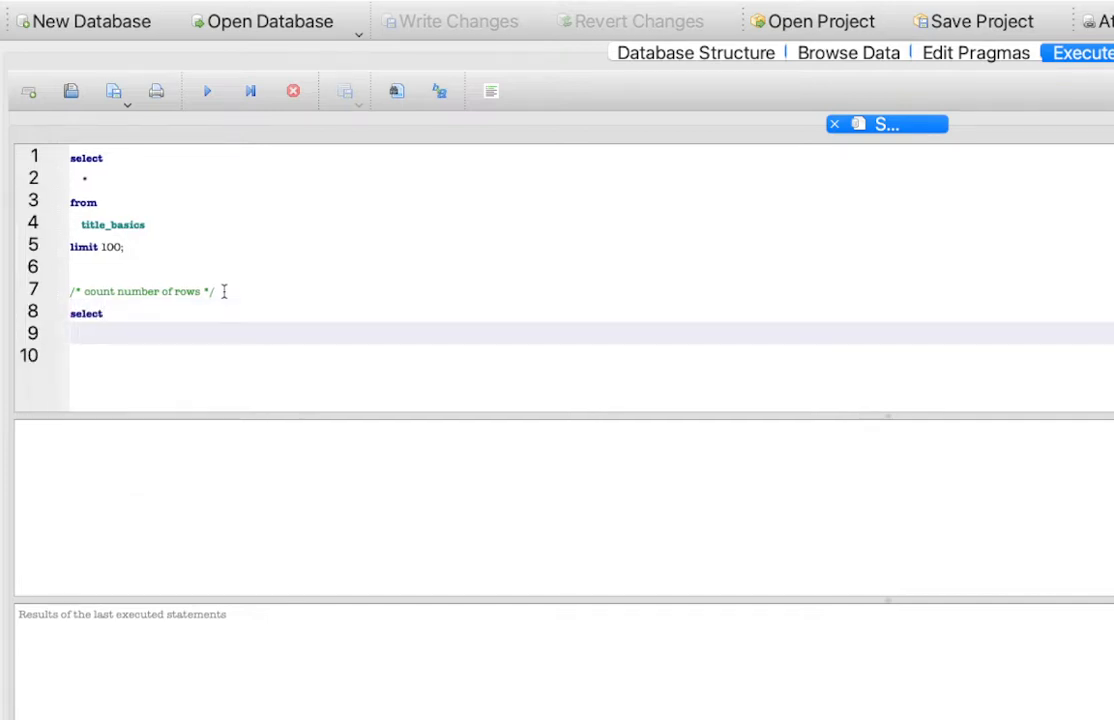
{"action": "type", "text": "count(*)"}
{"action": "key", "text": "Return"}
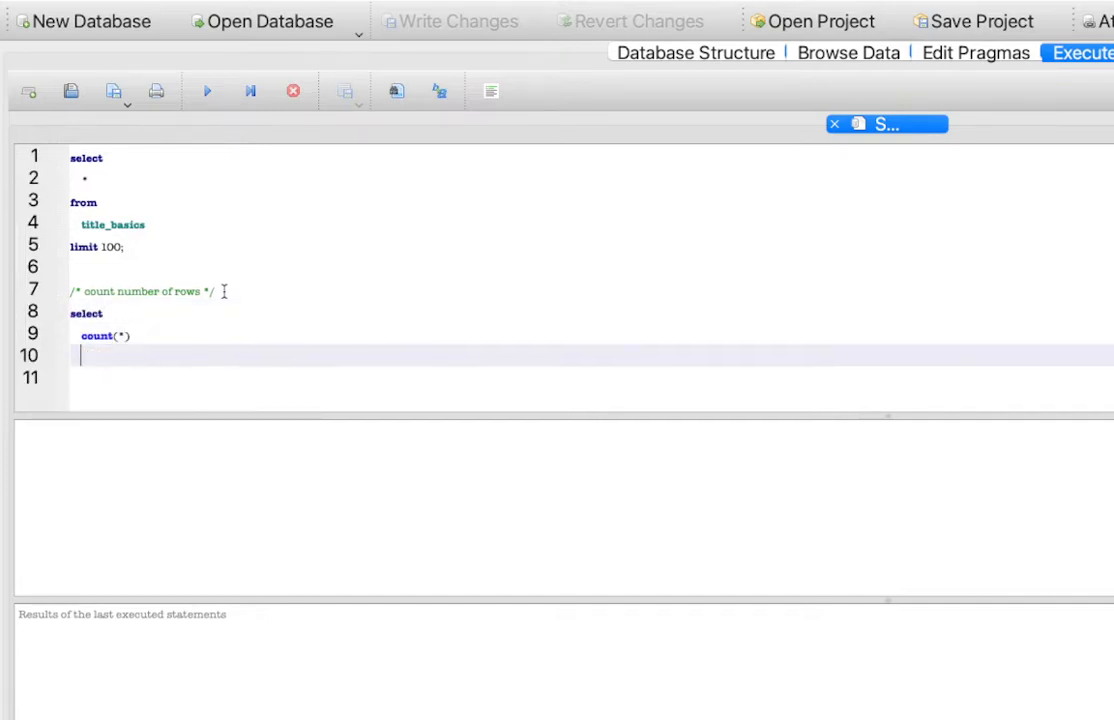
Complete the count query with a "from" clause on title_basics, ending it with a semicolon.
{"action": "key", "text": "BackSpace"}
{"action": "type", "text": "from"}
{"action": "key", "text": "Return"}
{"action": "key", "text": "Tab"}
{"action": "type", "text": "titl"}
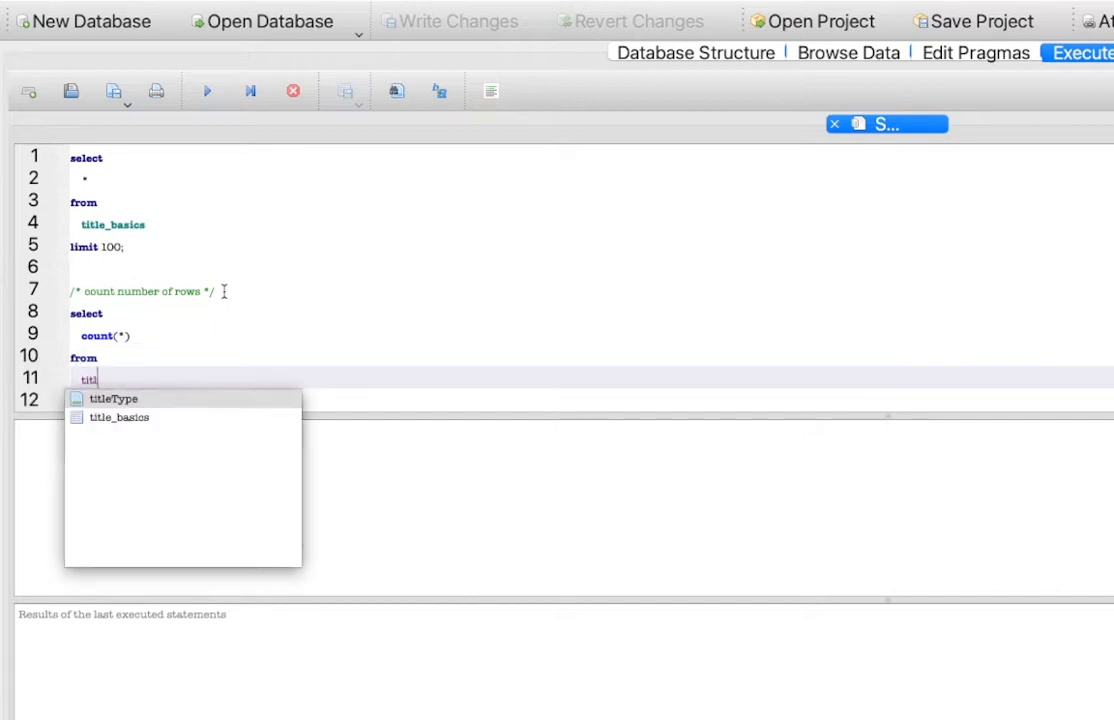
{"action": "type", "text": "e_ba"}
{"action": "key", "text": "Return"}
{"action": "type", "text": ";"}
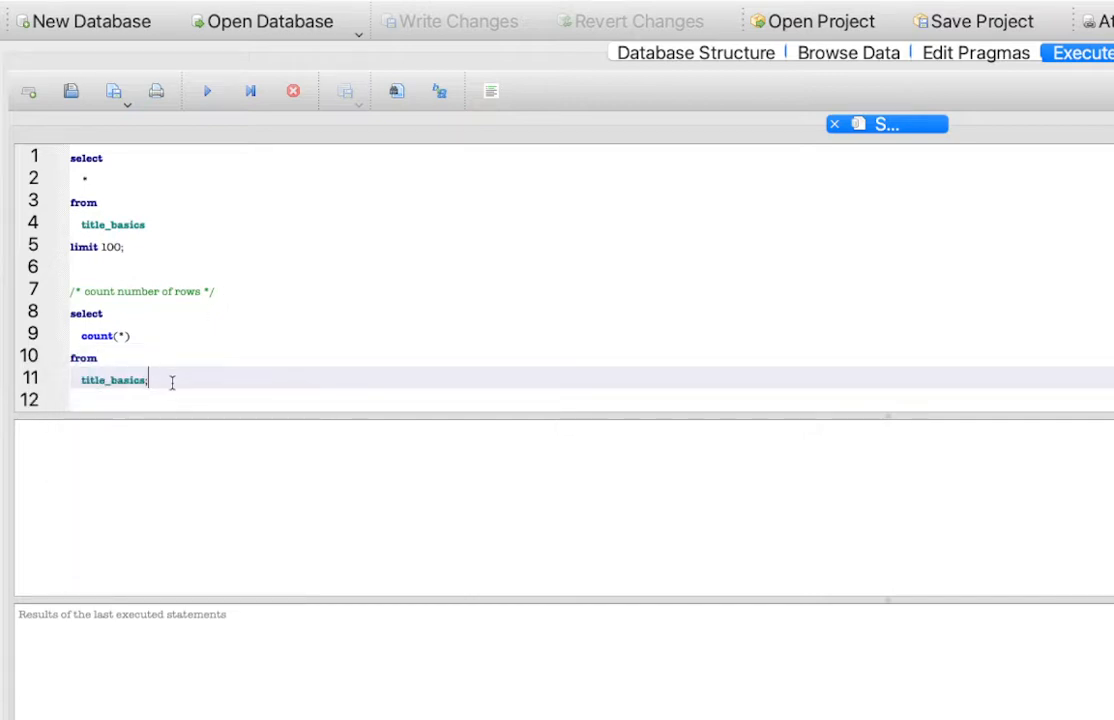
Run only the row-count query on title_basics and select the returned value in the results.
{"action": "left_click_drag", "start_coordinate": [172, 383], "coordinate": [55, 303]}
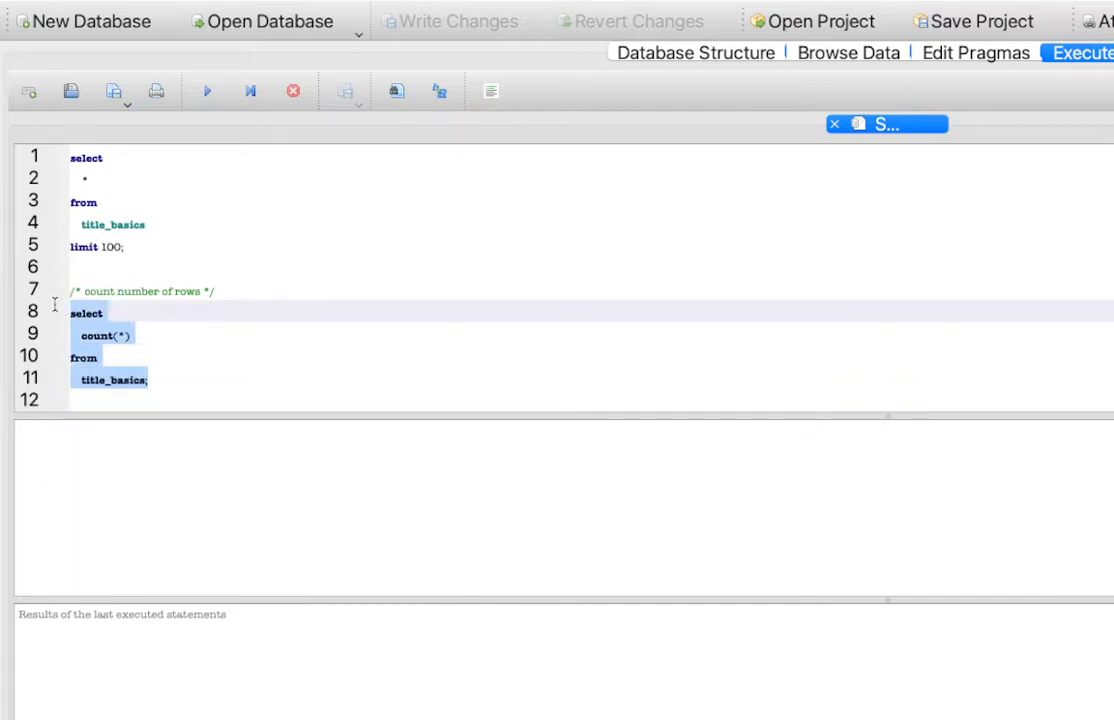
{"action": "left_click", "coordinate": [167, 377]}
{"action": "double_click", "coordinate": [114, 378]}
{"action": "left_click", "coordinate": [162, 382]}
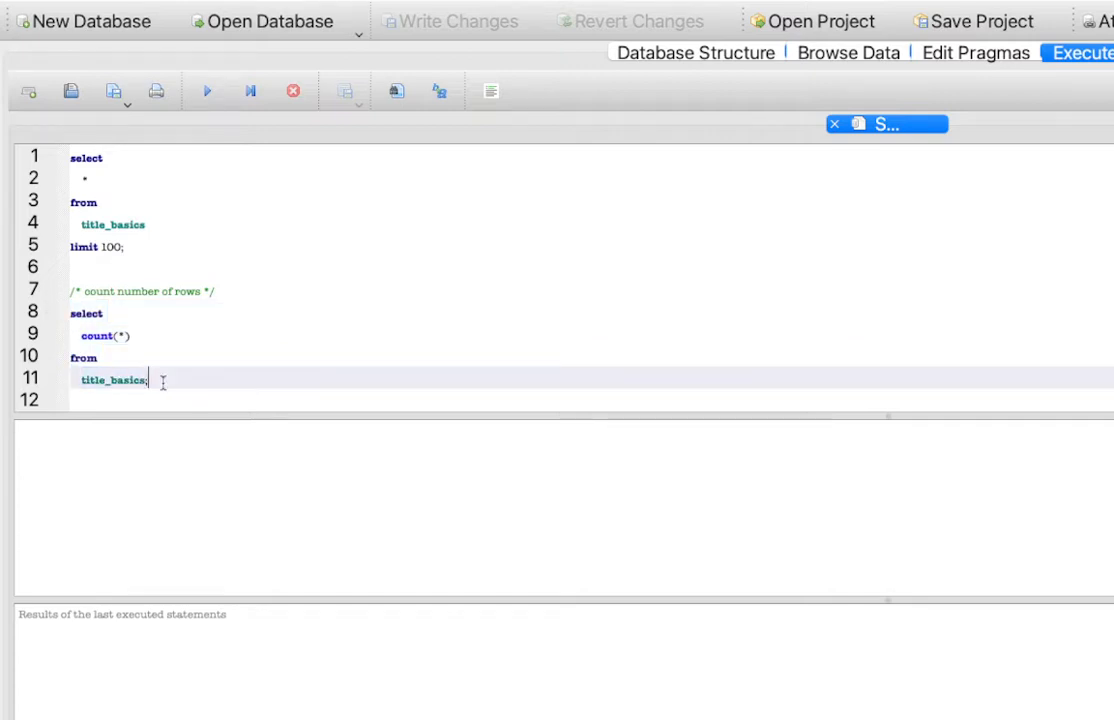
{"action": "left_click_drag", "start_coordinate": [162, 382], "coordinate": [48, 300]}
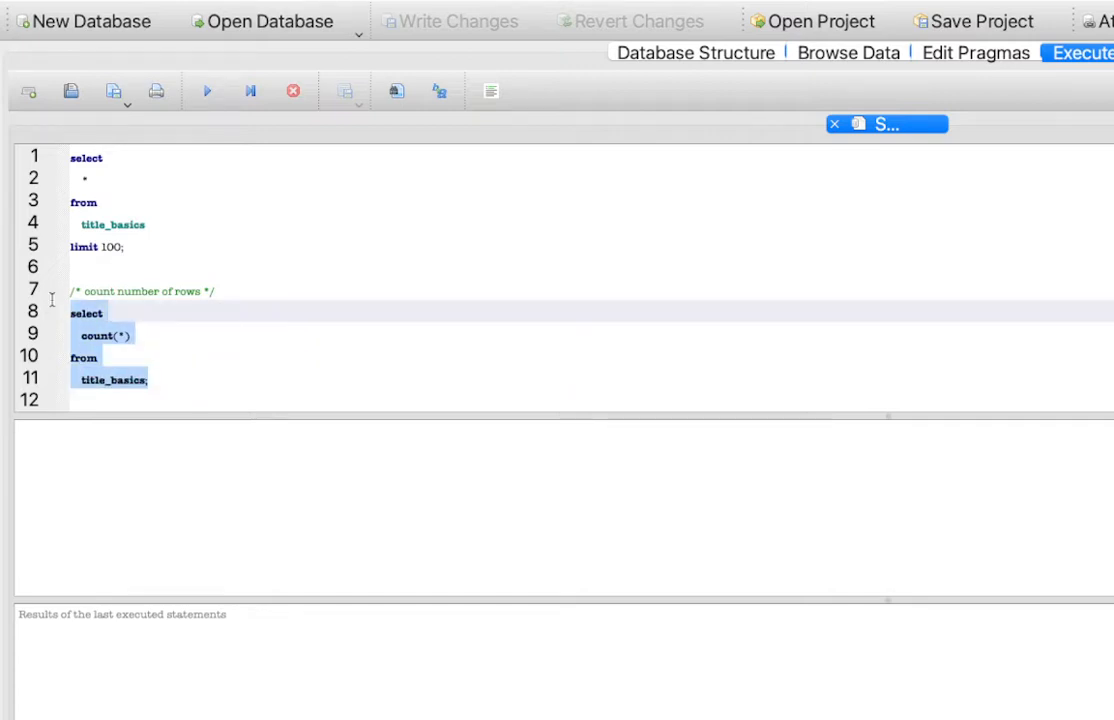
{"action": "left_click", "coordinate": [208, 92]}
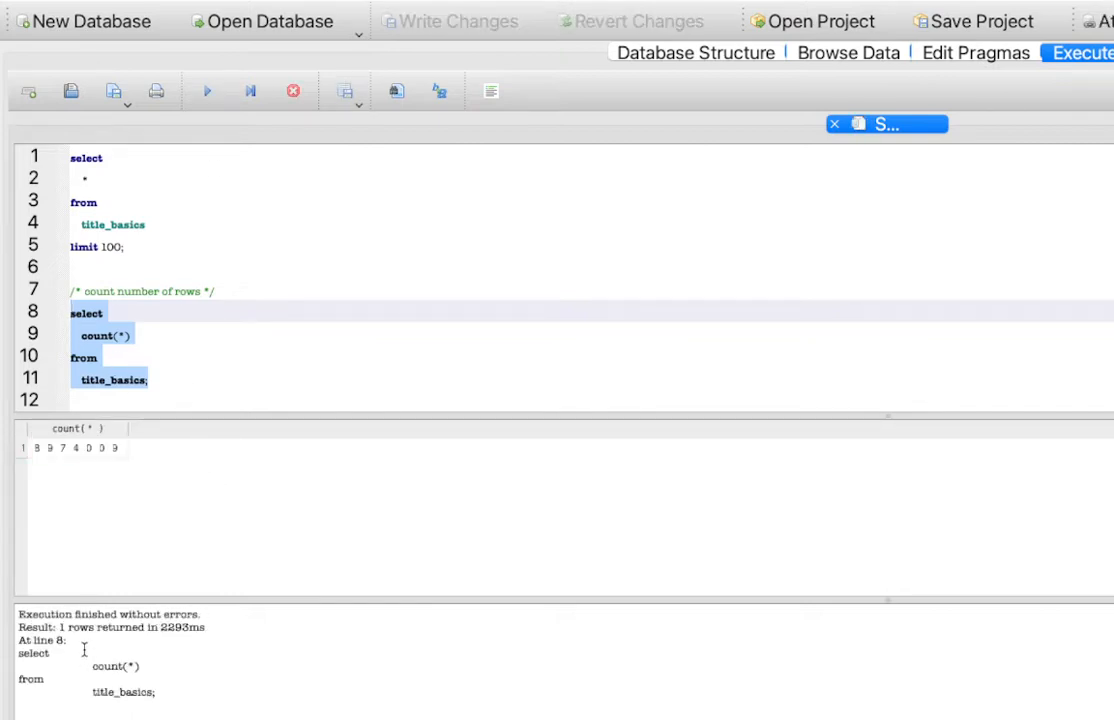
{"action": "left_click_drag", "start_coordinate": [50, 449], "coordinate": [128, 457]}
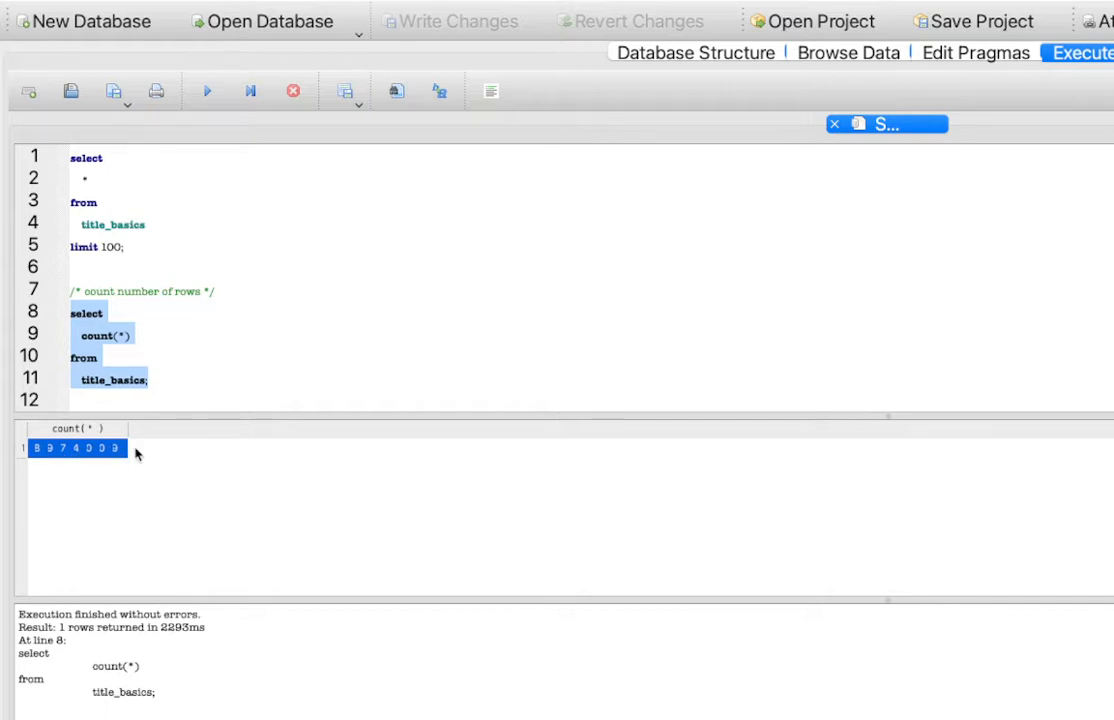
{"action": "left_click", "coordinate": [167, 380]}
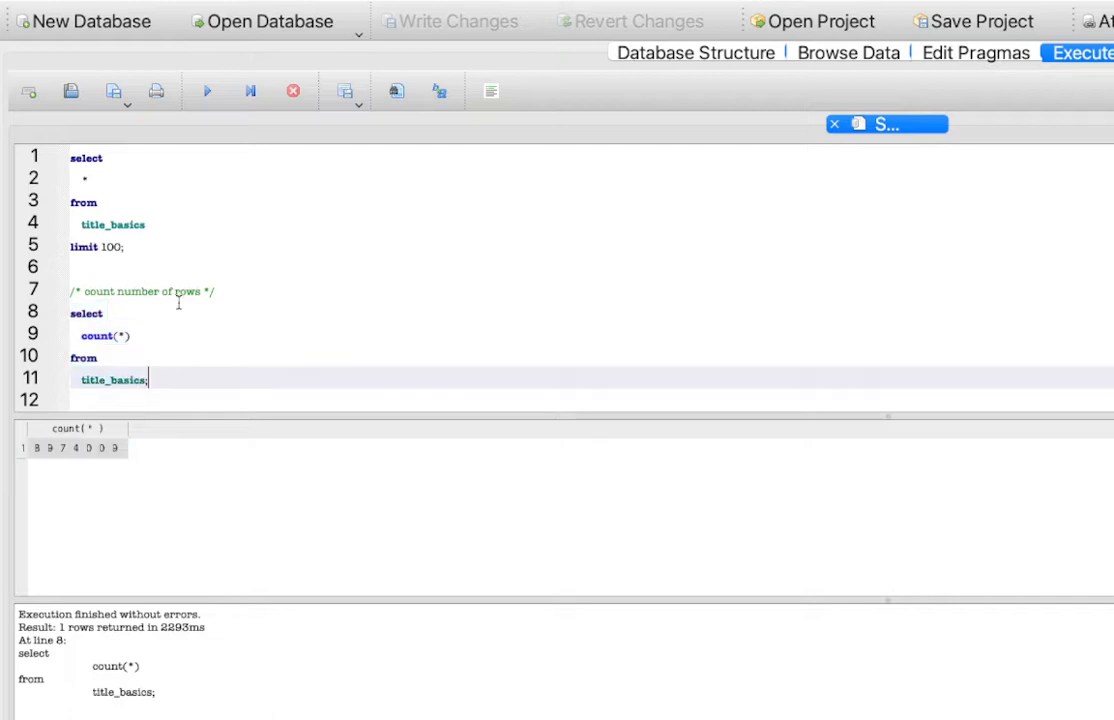
Run only the first query, which selects all columns from title_basics with a limit of 100.
{"action": "left_click_drag", "start_coordinate": [152, 246], "coordinate": [55, 159]}
{"action": "left_click", "coordinate": [147, 249]}
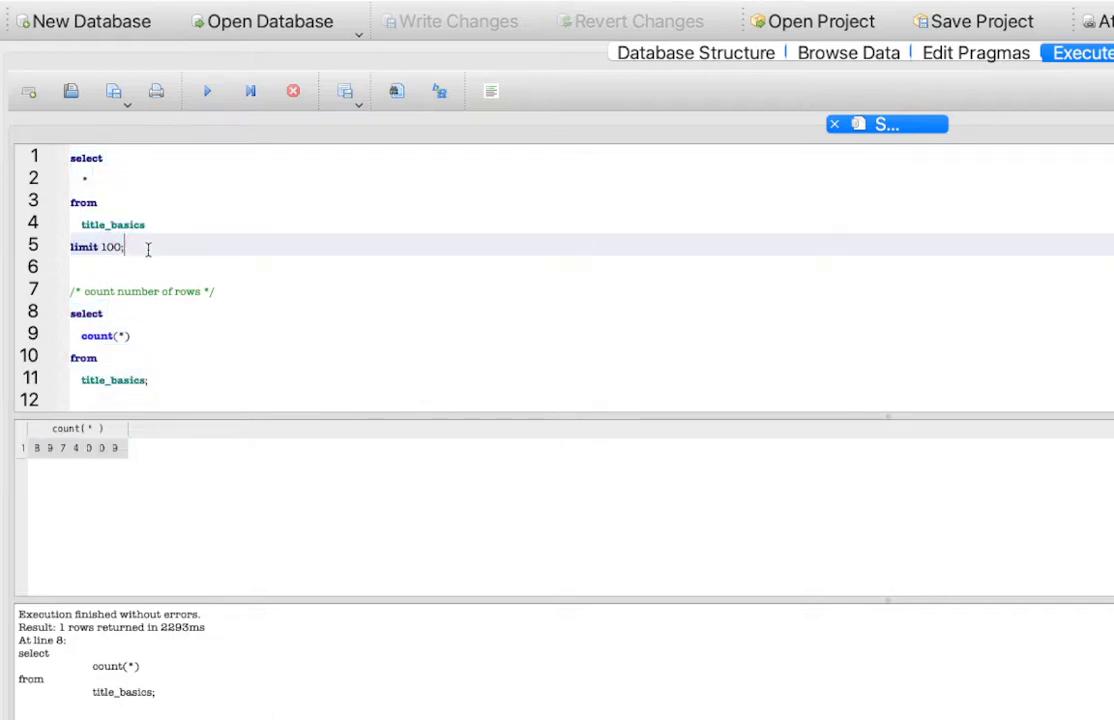
{"action": "left_click_drag", "start_coordinate": [147, 249], "coordinate": [67, 251]}
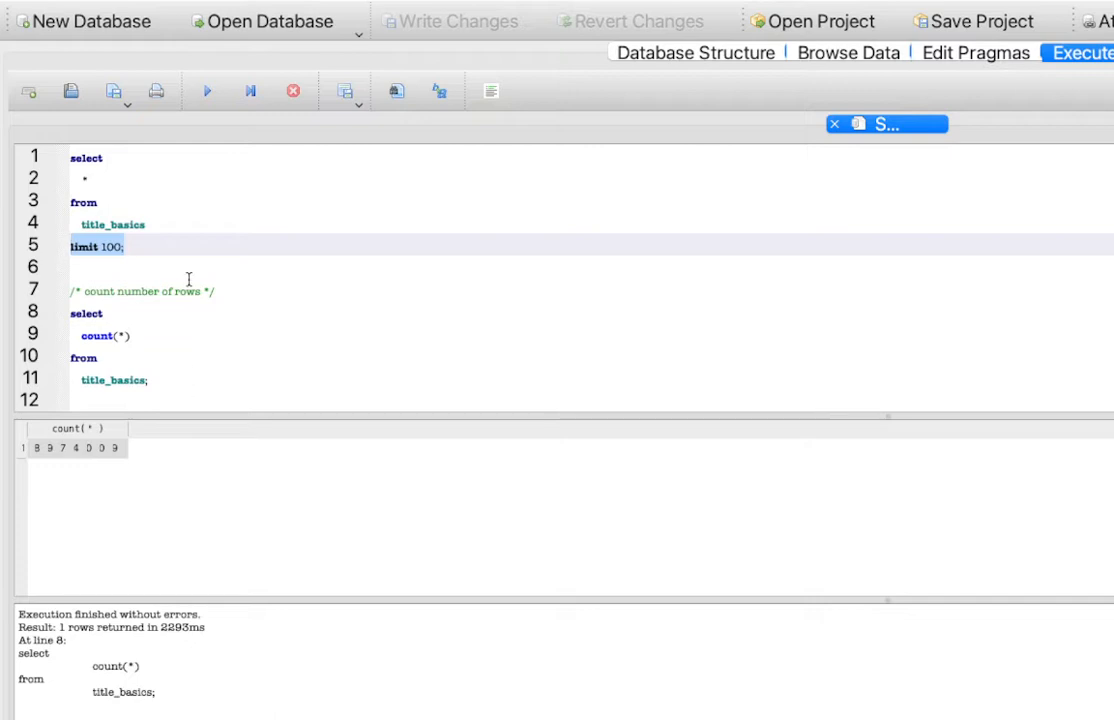
{"action": "left_click", "coordinate": [161, 246]}
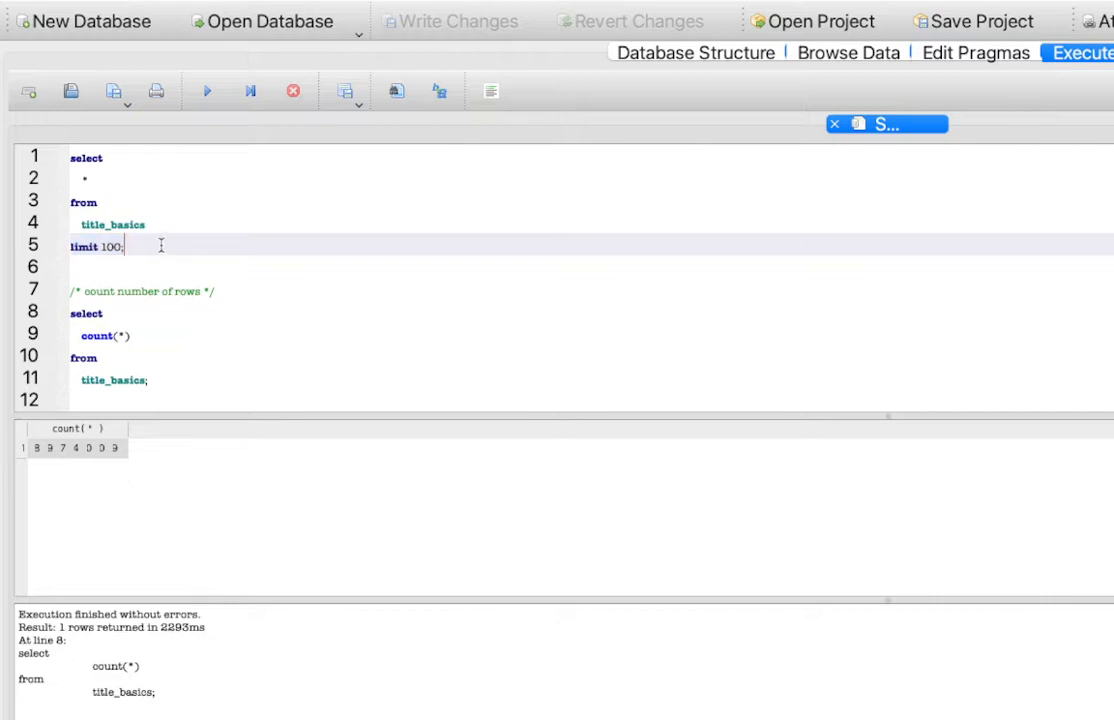
{"action": "left_click_drag", "start_coordinate": [161, 246], "coordinate": [62, 157]}
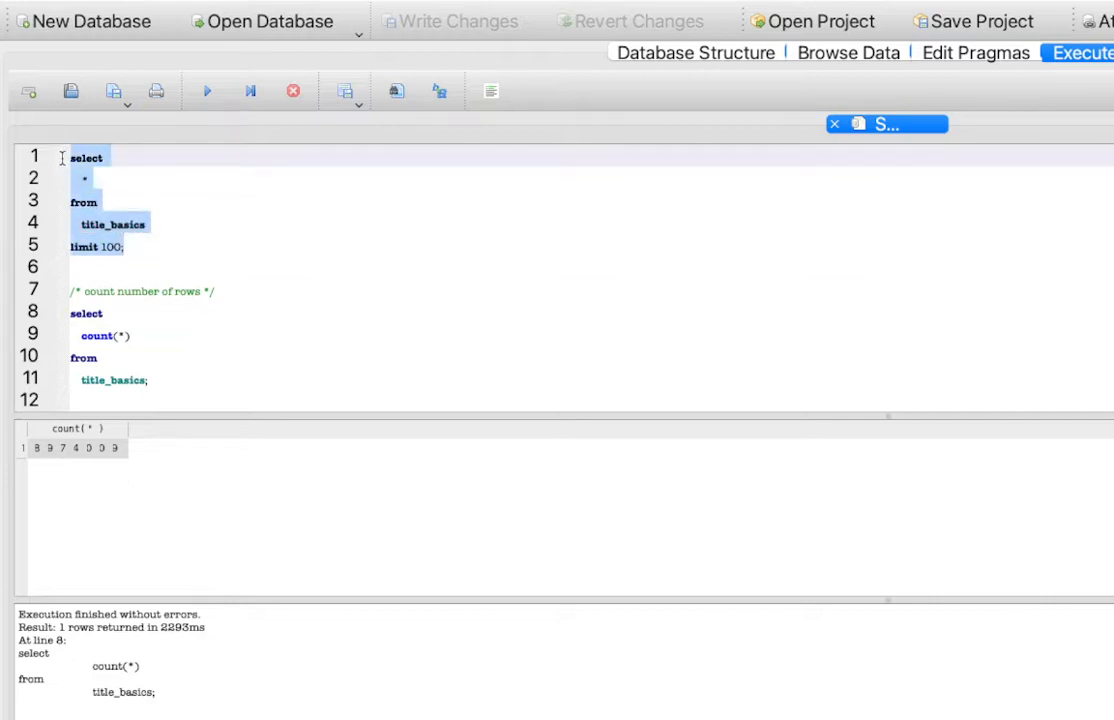
{"action": "left_click", "coordinate": [152, 244]}
{"action": "left_click_drag", "start_coordinate": [152, 244], "coordinate": [57, 170]}
{"action": "left_click", "coordinate": [157, 249]}
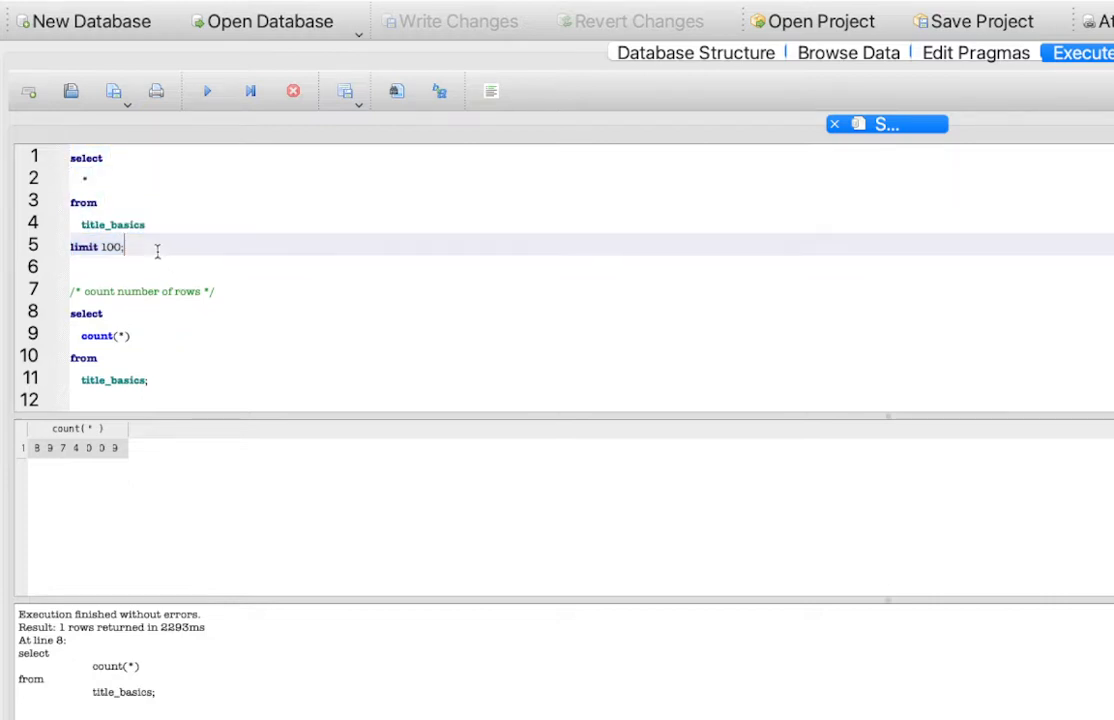
{"action": "left_click_drag", "start_coordinate": [157, 249], "coordinate": [17, 100]}
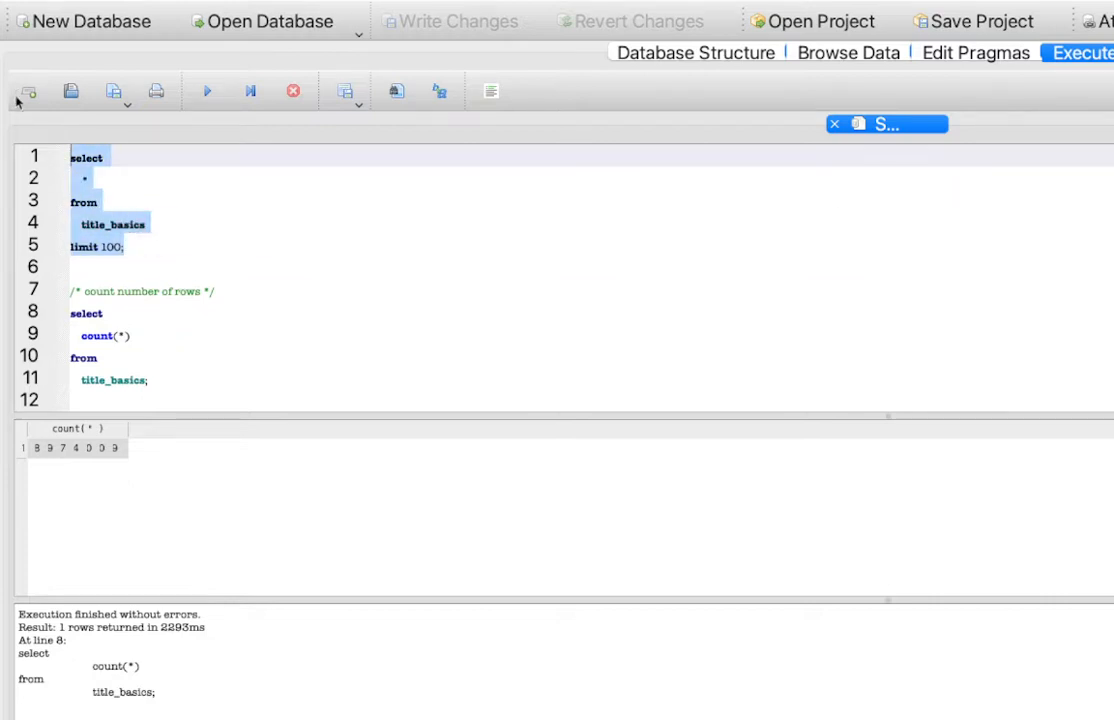
{"action": "left_click", "coordinate": [206, 93]}
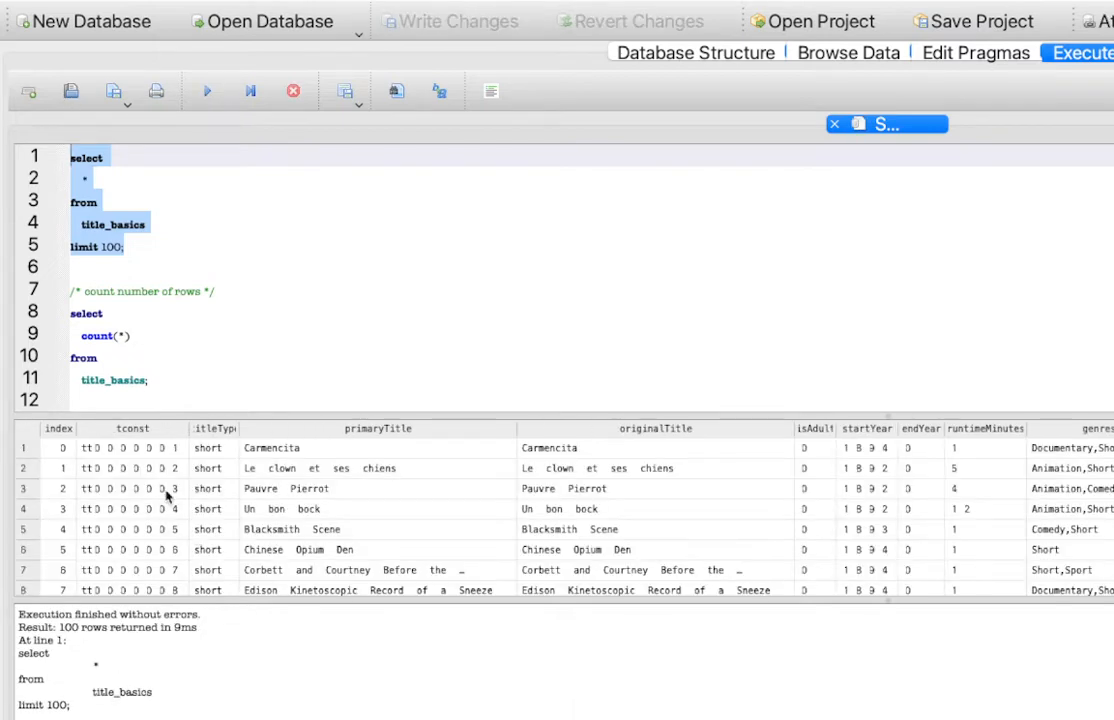
Review the query result columns and widen titleType, isAdult, startYear and endYear to show their full headers.
{"action": "left_click", "coordinate": [130, 448]}
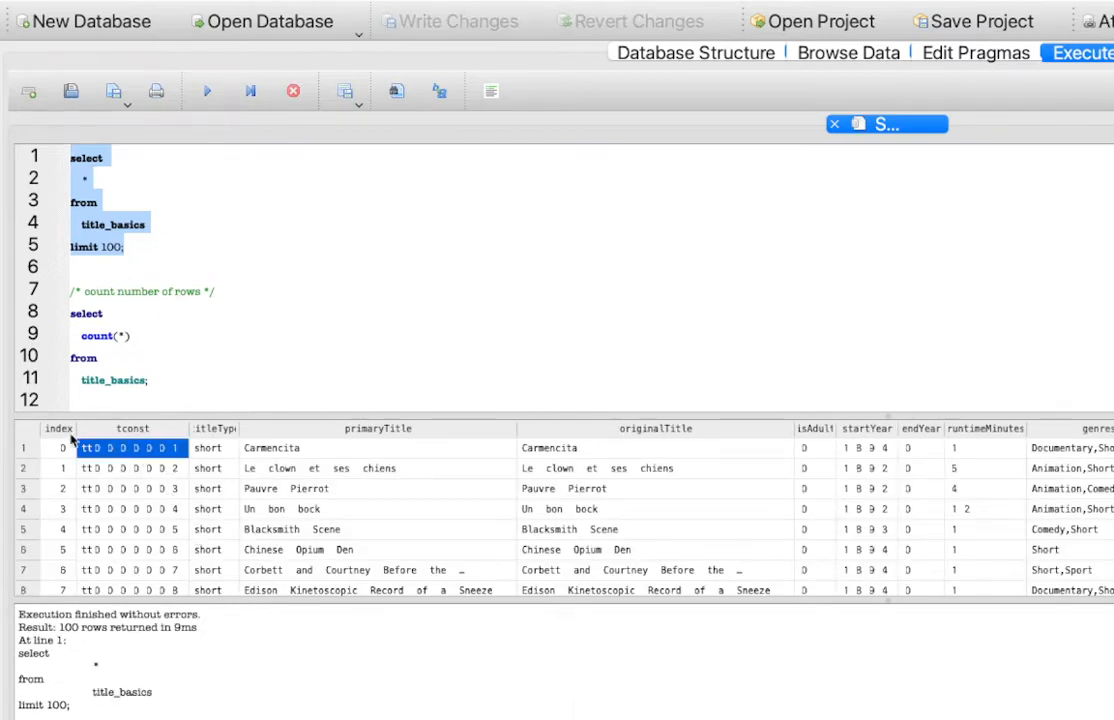
{"action": "left_click", "coordinate": [70, 430]}
{"action": "left_click", "coordinate": [118, 429]}
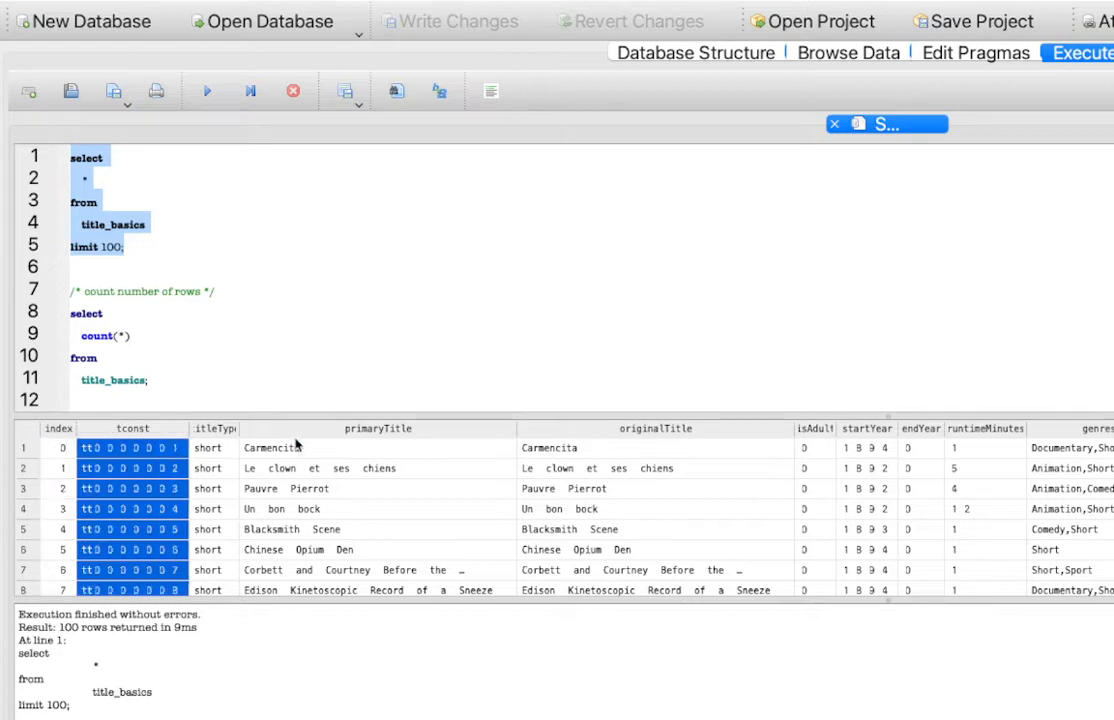
{"action": "left_click", "coordinate": [222, 430]}
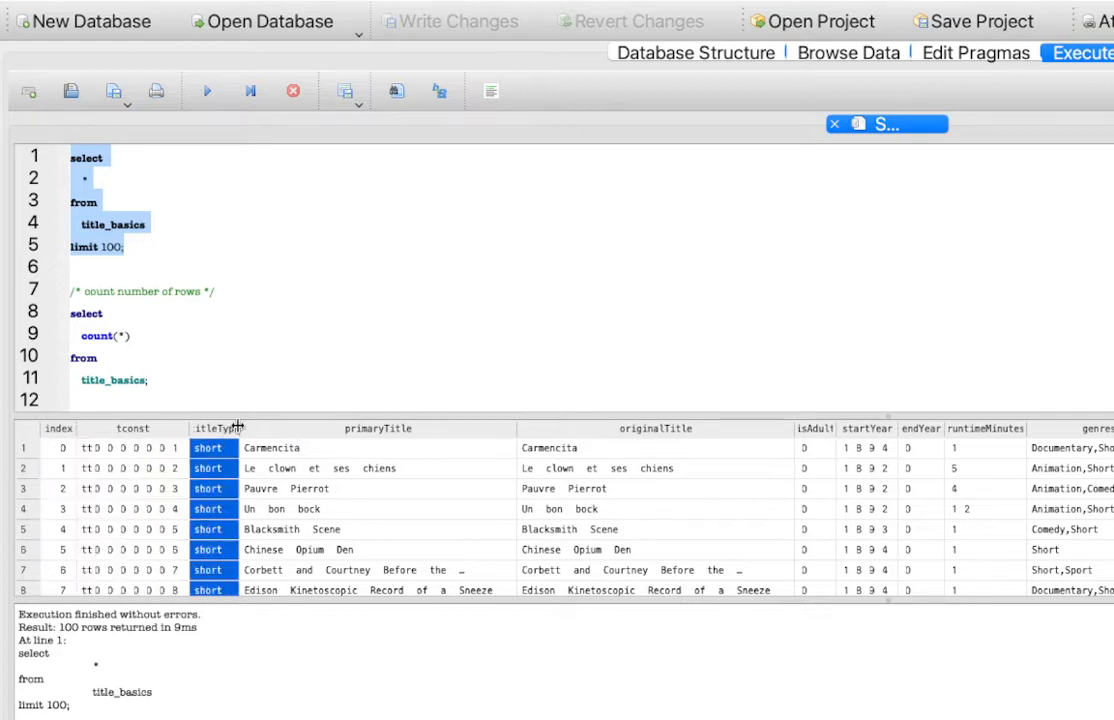
{"action": "left_click_drag", "start_coordinate": [238, 427], "coordinate": [286, 428]}
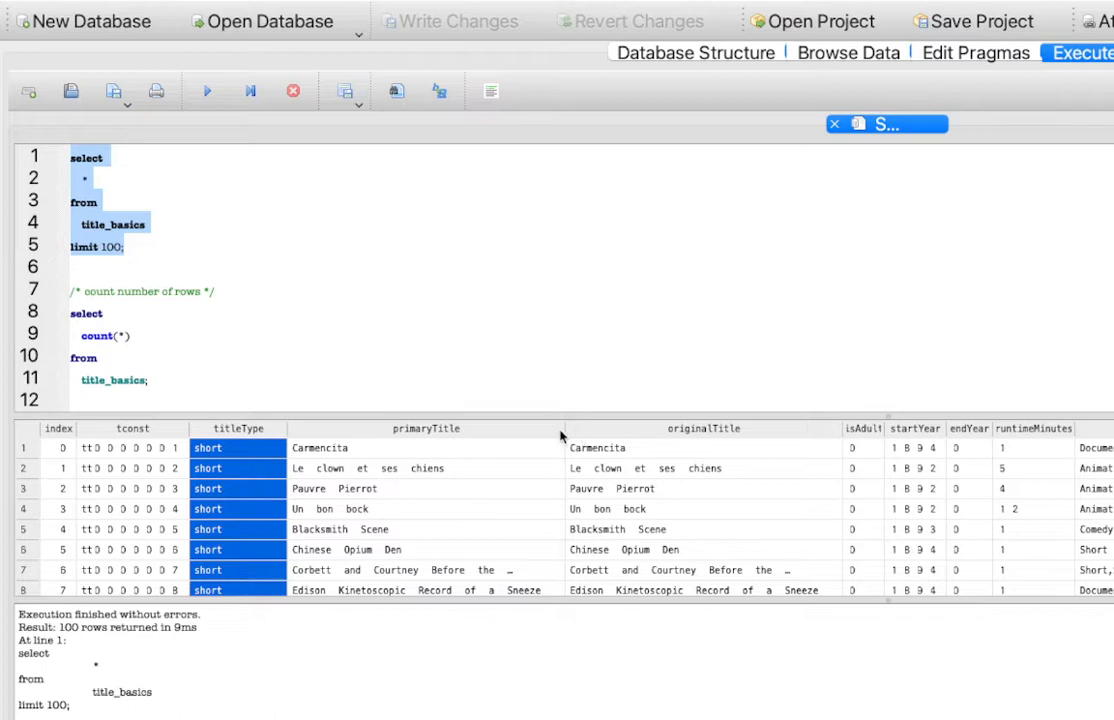
{"action": "left_click", "coordinate": [880, 430]}
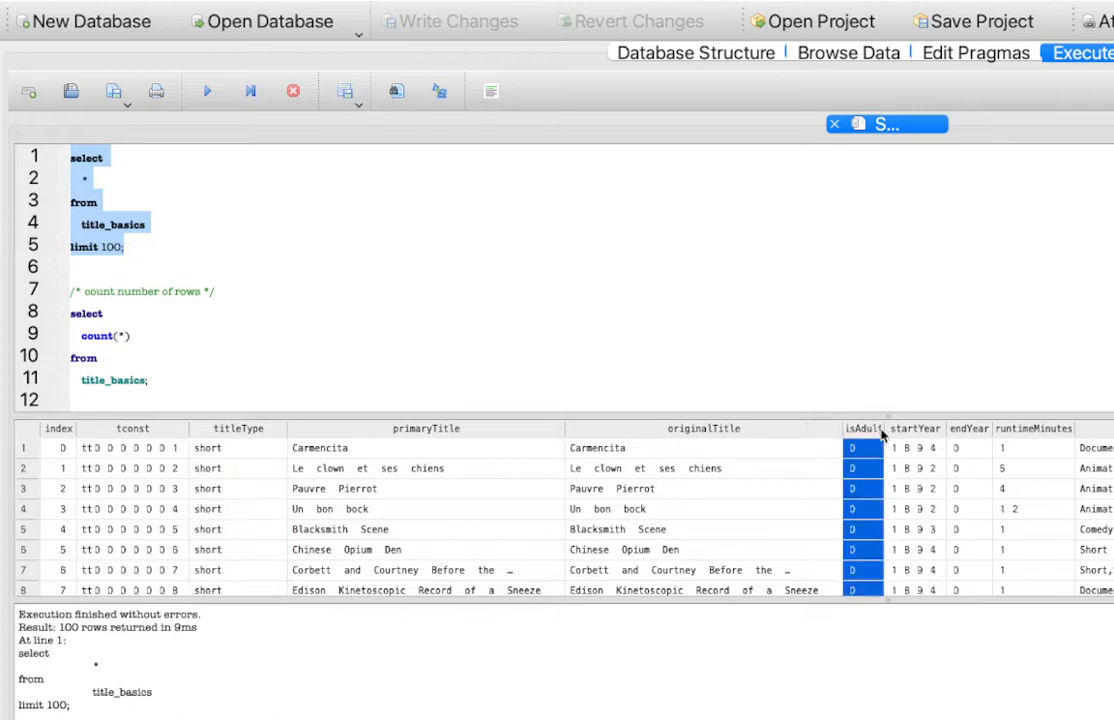
{"action": "left_click_drag", "start_coordinate": [884, 430], "coordinate": [992, 428]}
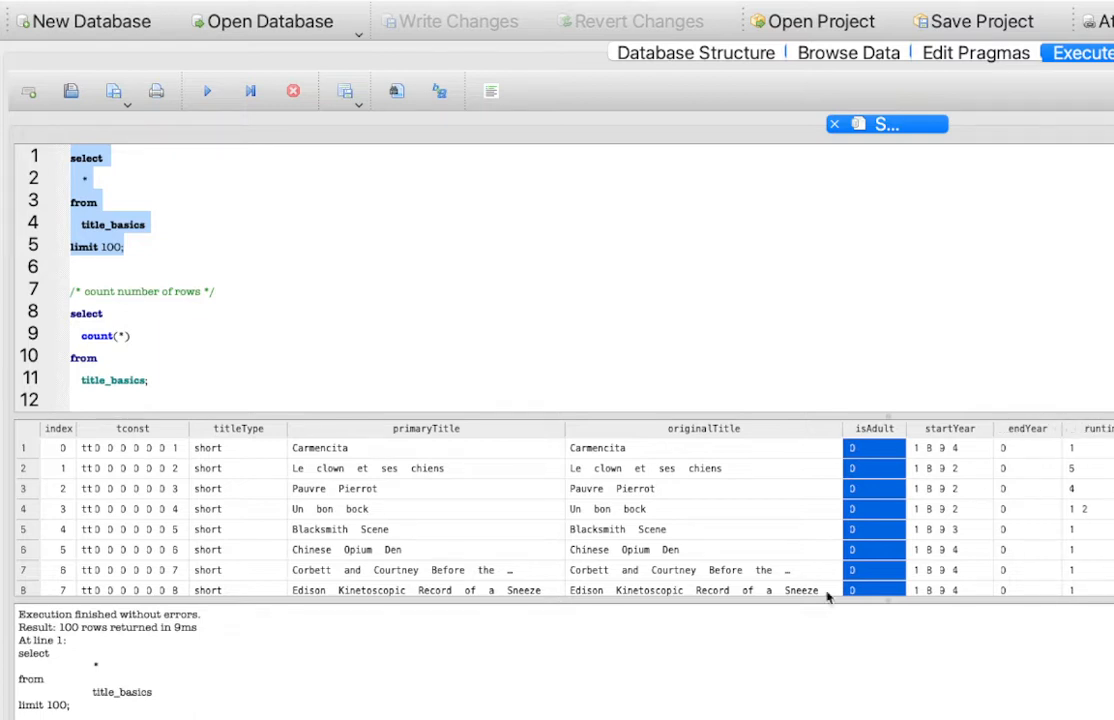
{"action": "left_click", "coordinate": [735, 452]}
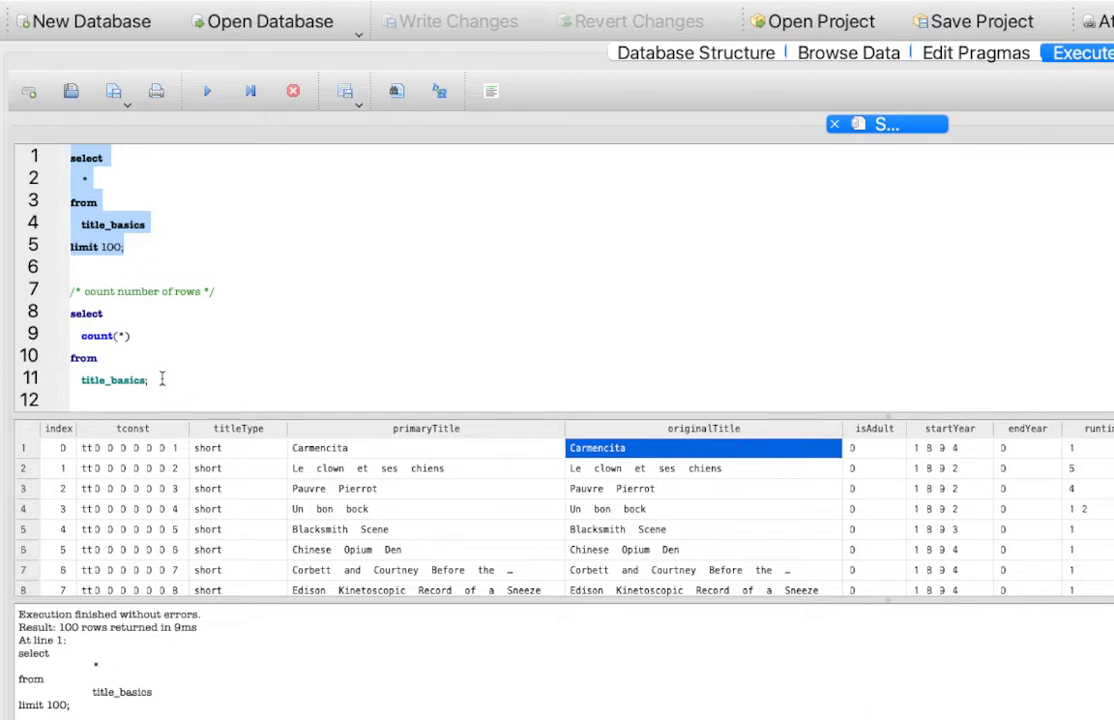
Add the comment "/* select all movies with a start year > 1990 */" two blank lines below the count query, followed by a blank line.
{"action": "left_click", "coordinate": [213, 246]}
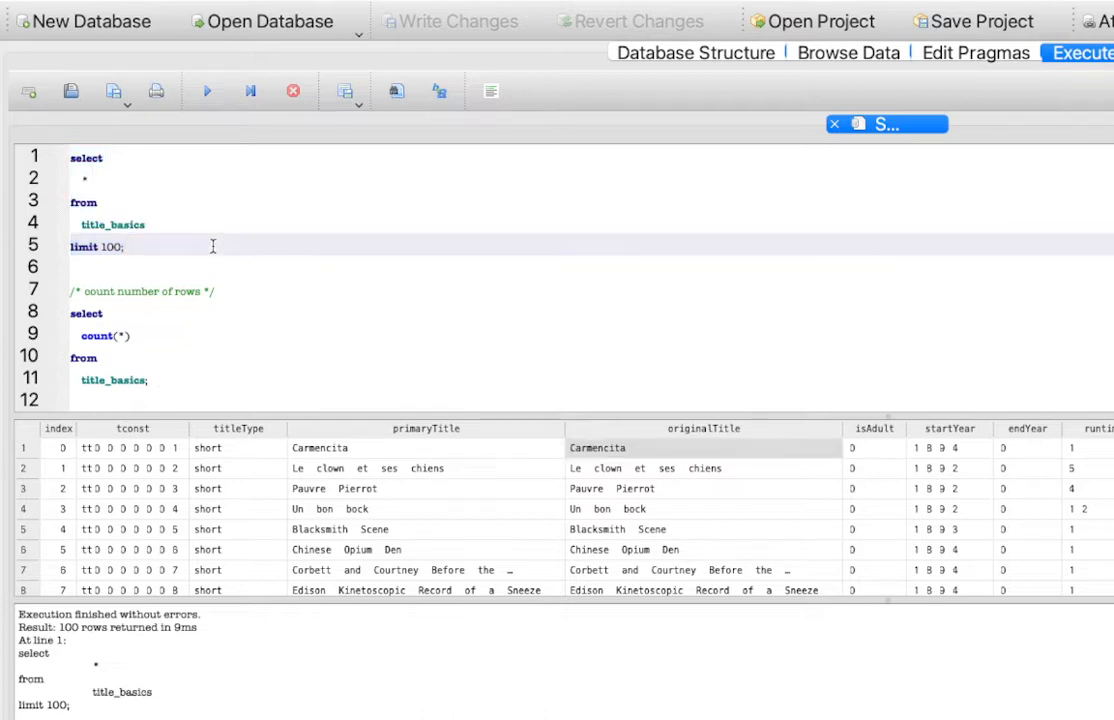
{"action": "left_click", "coordinate": [174, 397]}
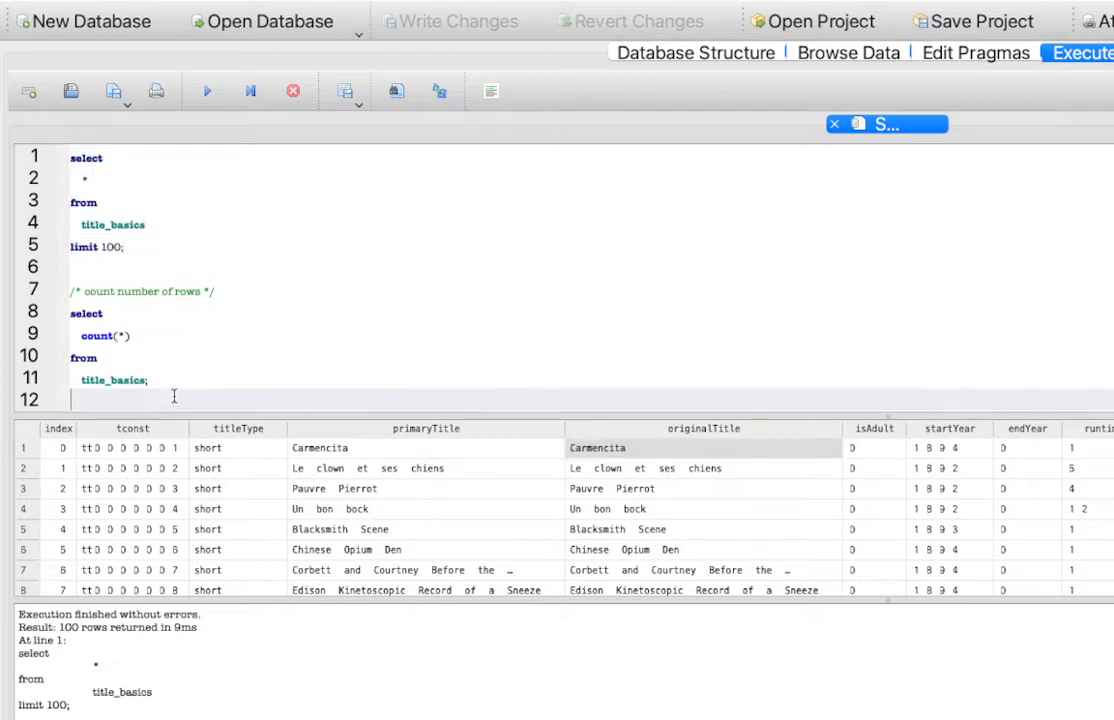
{"action": "key", "text": "Return"}
{"action": "key", "text": "Return"}
{"action": "type", "text": "/*"}
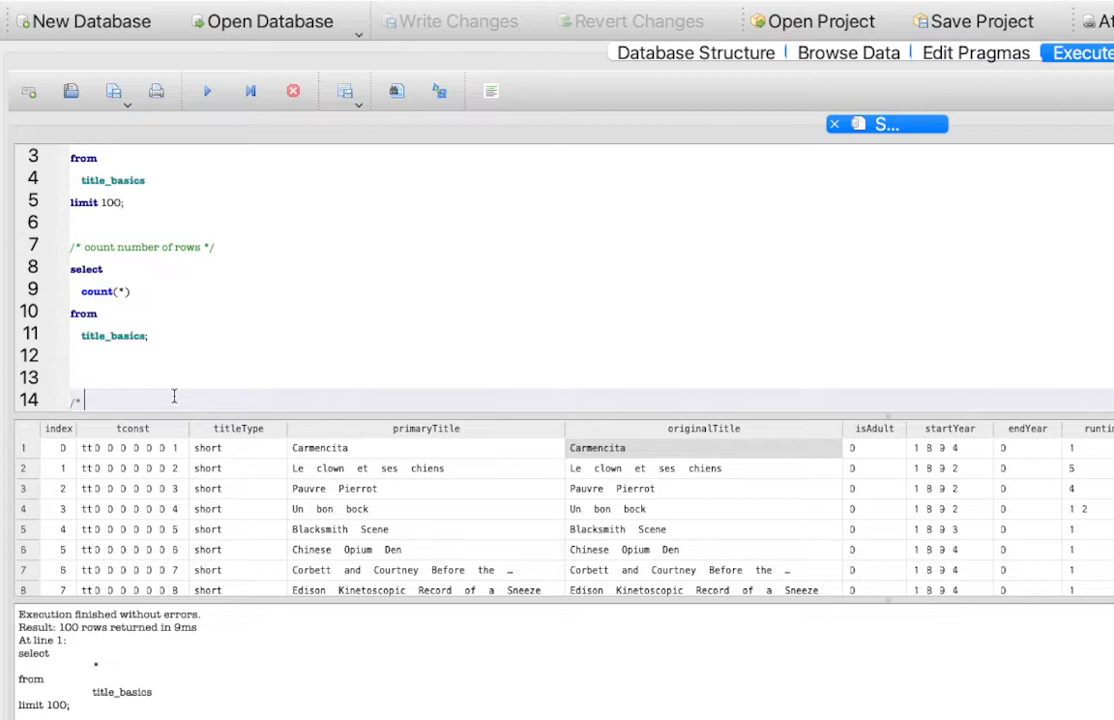
{"action": "type", "text": " select all movies with a start year > 199"}
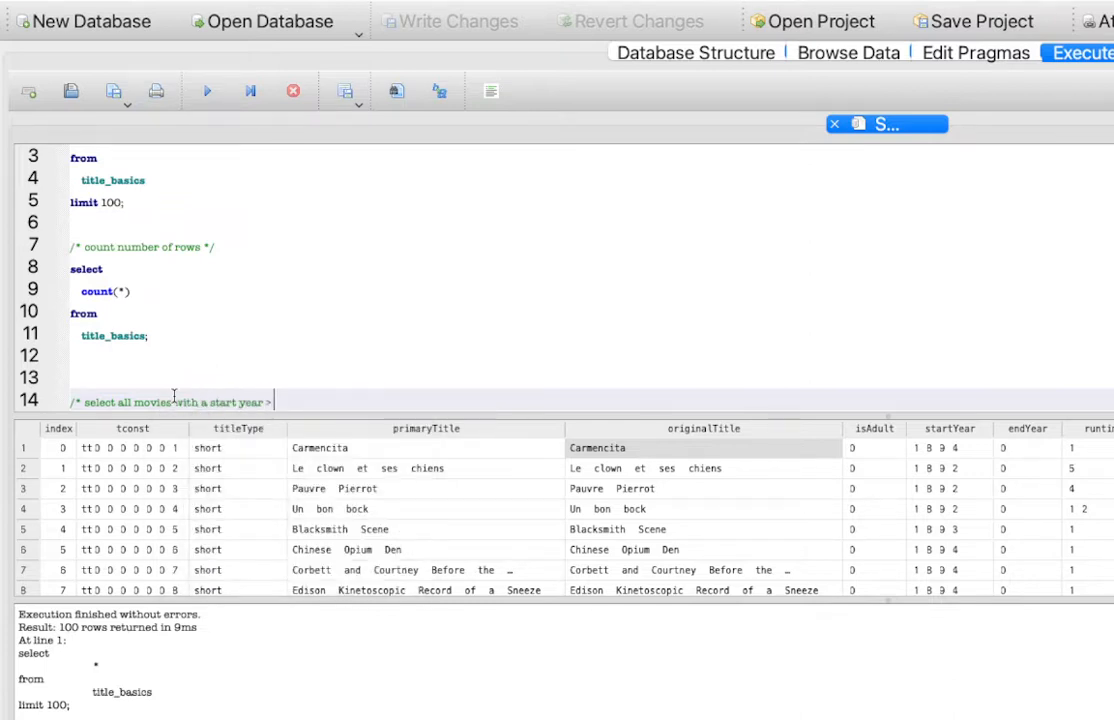
{"action": "type", "text": "0 8?"}
{"action": "key", "text": "BackSpace"}
{"action": "key", "text": "BackSpace"}
{"action": "type", "text": "*/"}
{"action": "key", "text": "Return"}
{"action": "key", "text": "Return"}
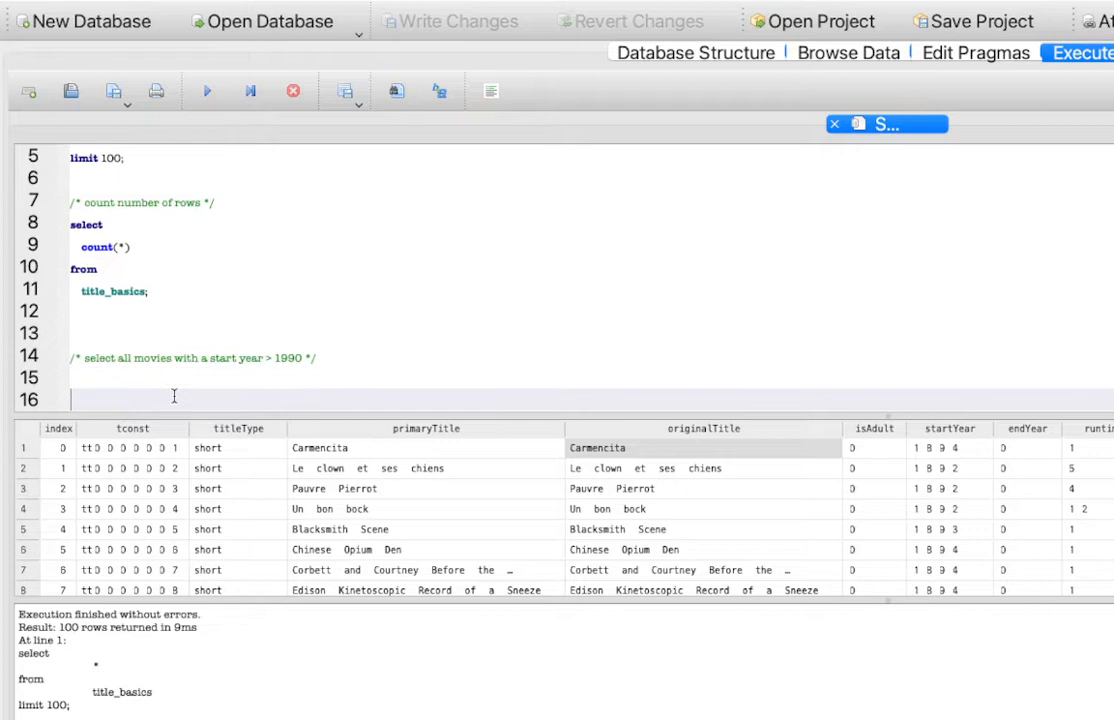
Begin a third query beneath the new comment that selects all columns (*) from title_basics, with keywords and indented operands on separate lines.
{"action": "type", "text": "select"}
{"action": "key", "text": "Return"}
{"action": "type", "text": "*"}
{"action": "key", "text": "Return"}
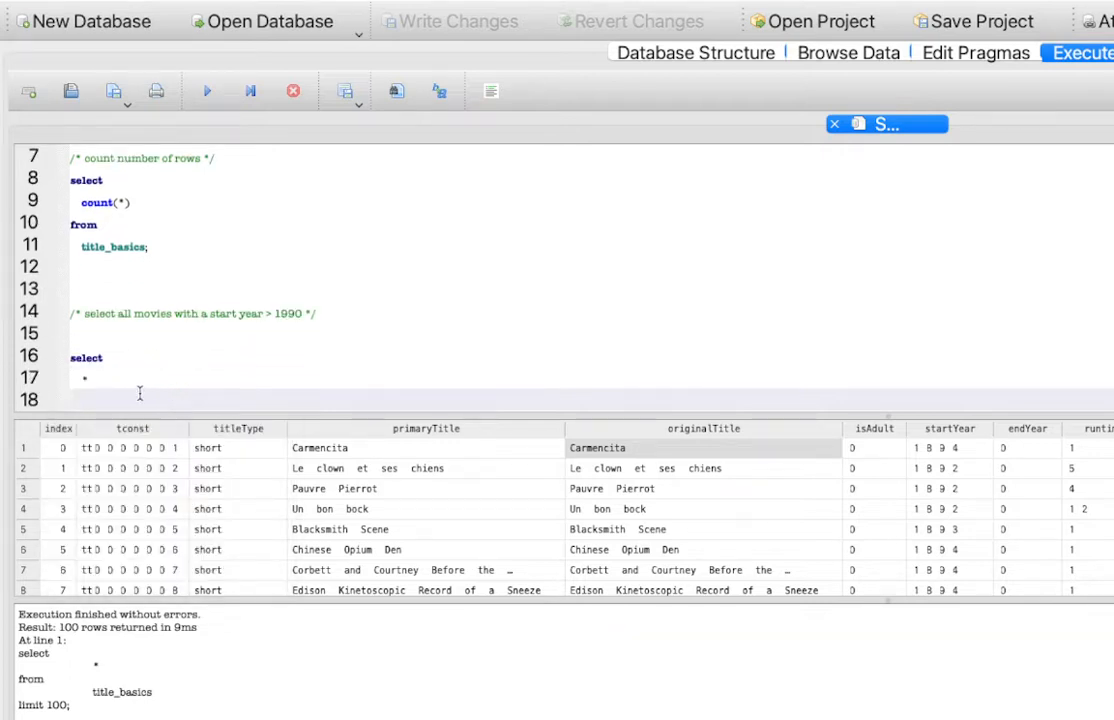
{"action": "left_click", "coordinate": [80, 377]}
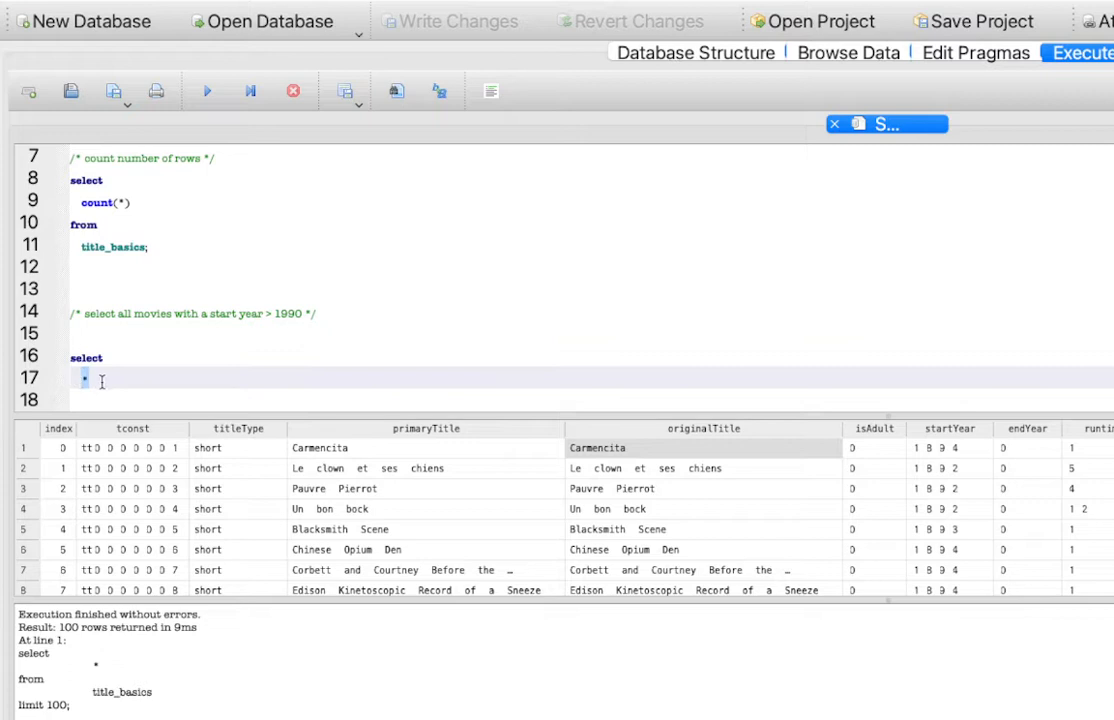
{"action": "left_click", "coordinate": [84, 394]}
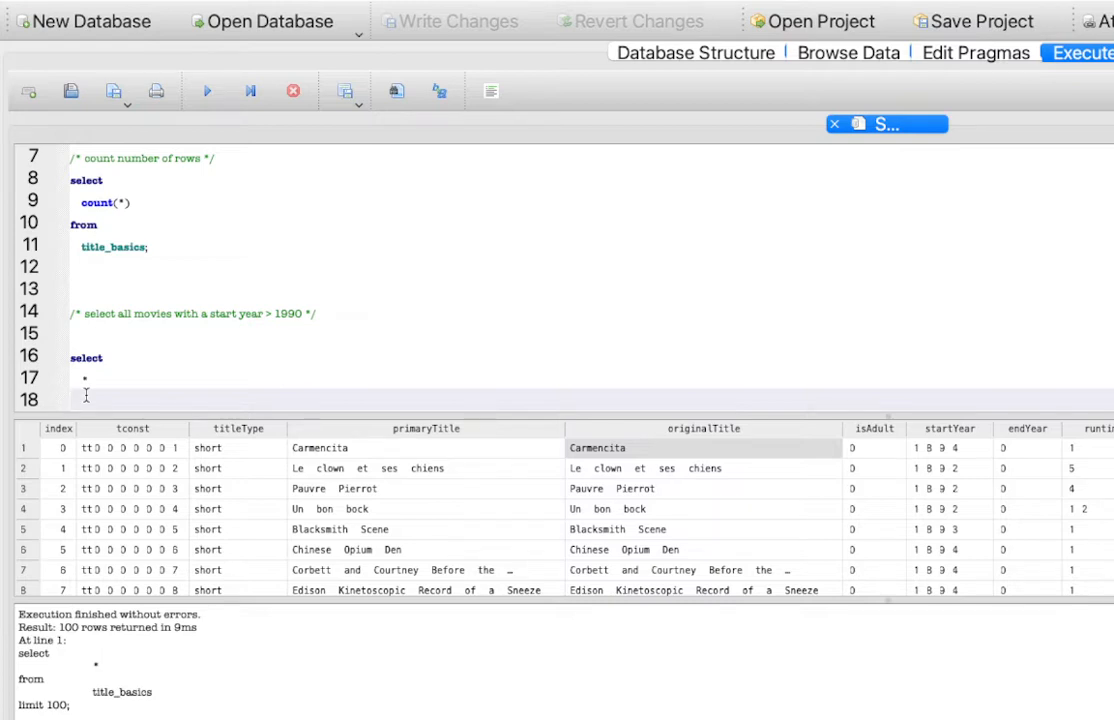
{"action": "type", "text": "from"}
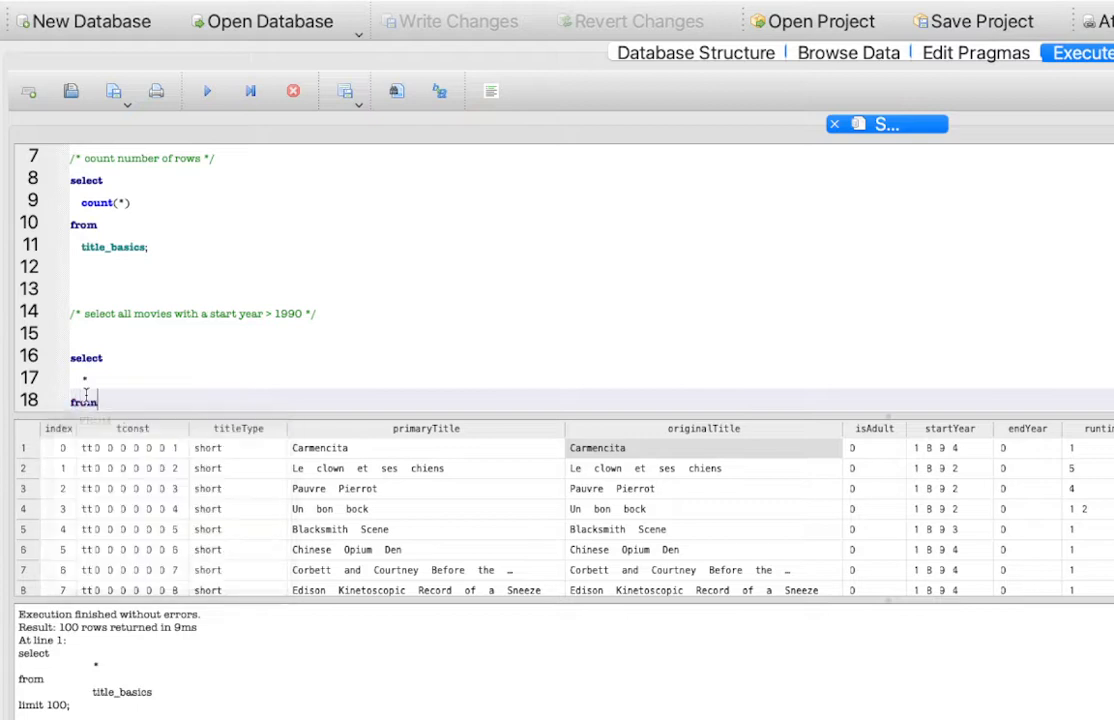
{"action": "key", "text": "Return"}
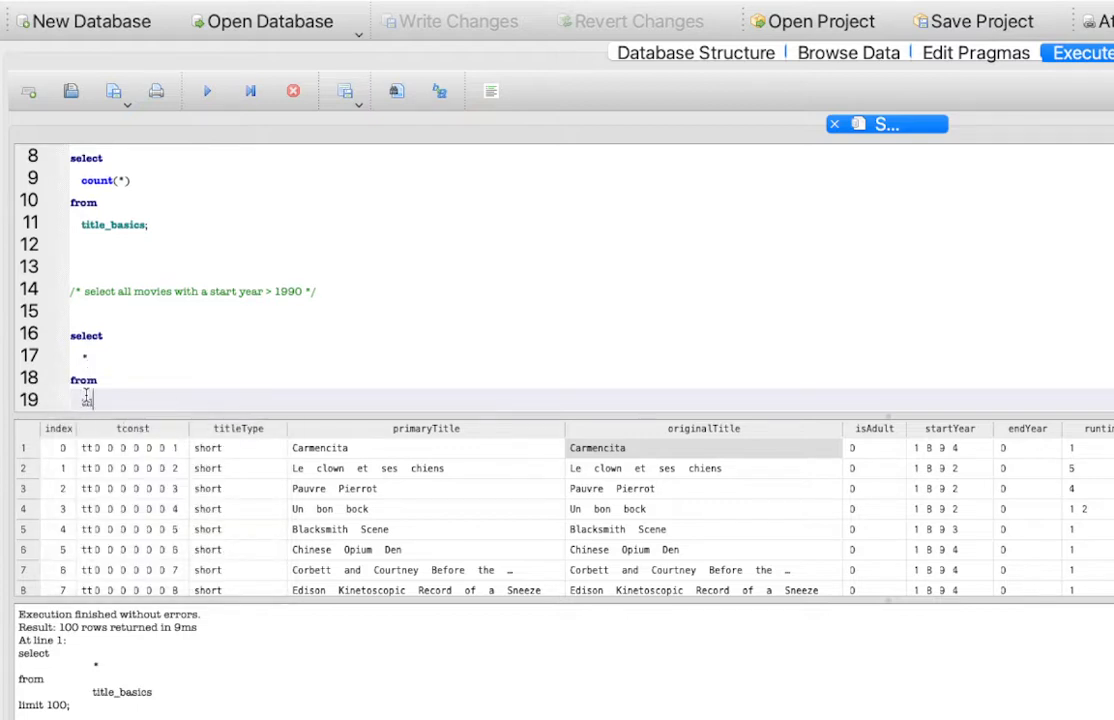
{"action": "type", "text": "title_basics"}
{"action": "key", "text": "Return"}
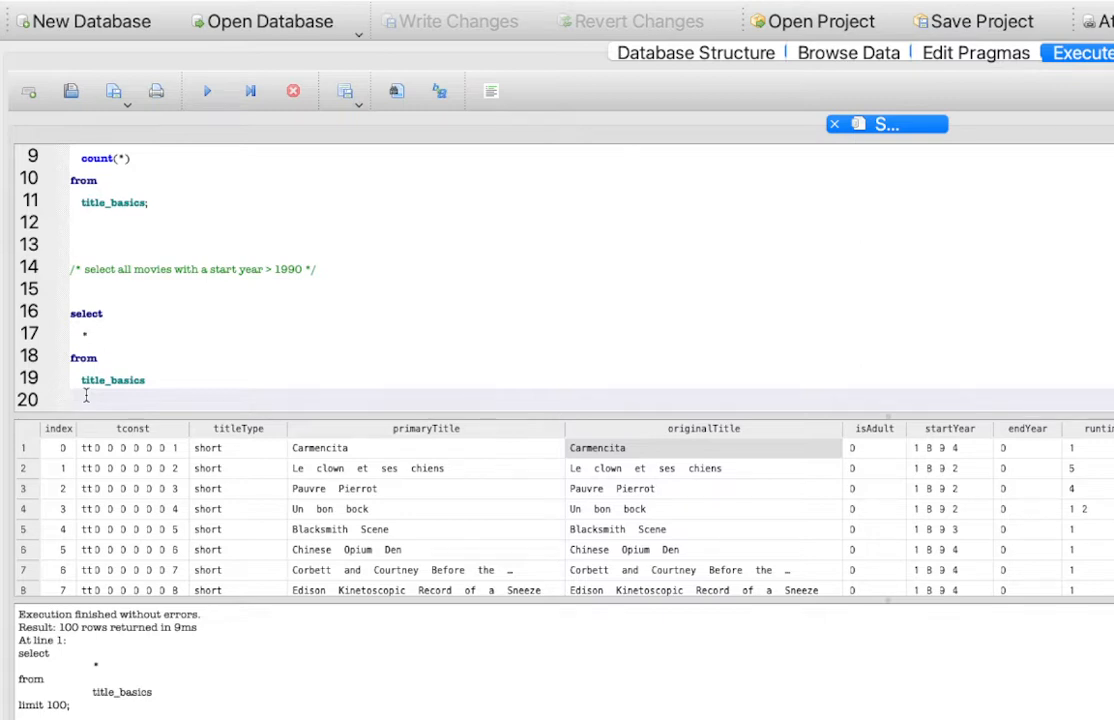
Add a "where" clause to the third query with the indented condition "startYear > '1990';".
{"action": "type", "text": "where"}
{"action": "key", "text": "Return"}
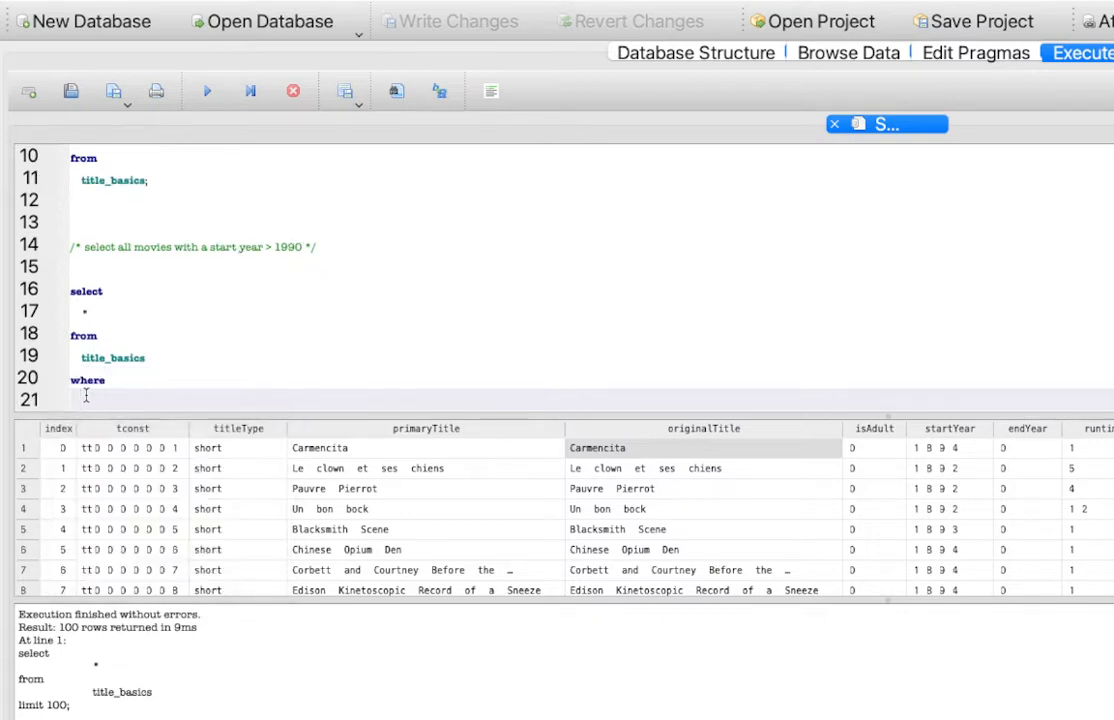
{"action": "type", "text": "startYe"}
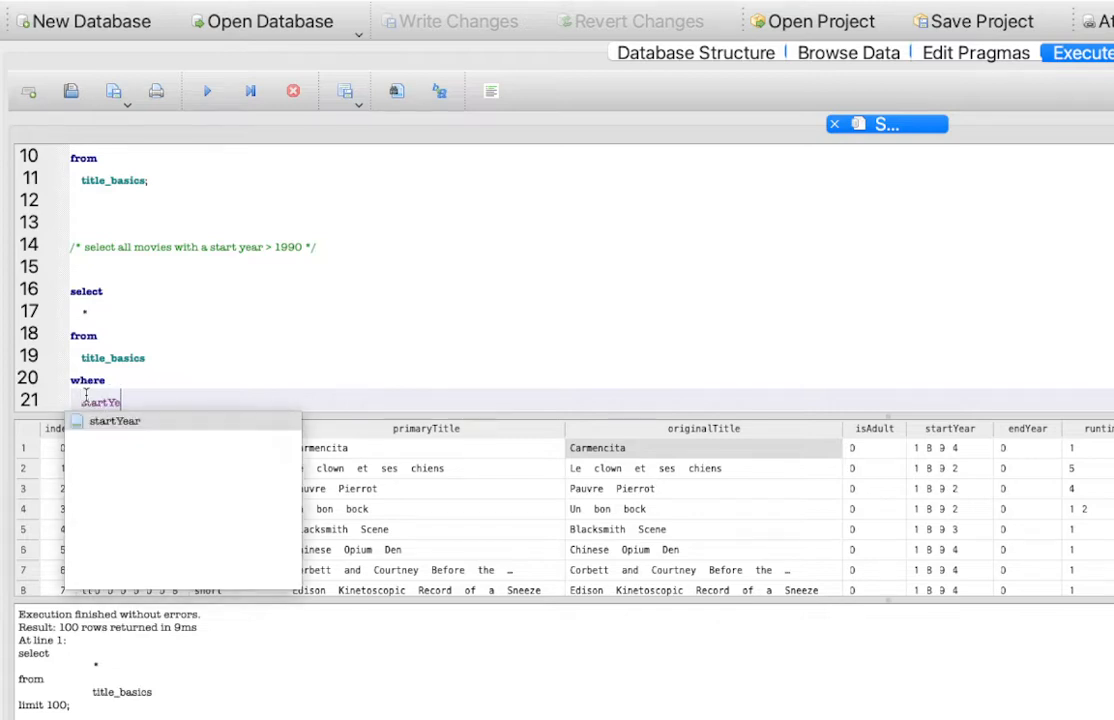
{"action": "type", "text": "ar >"}
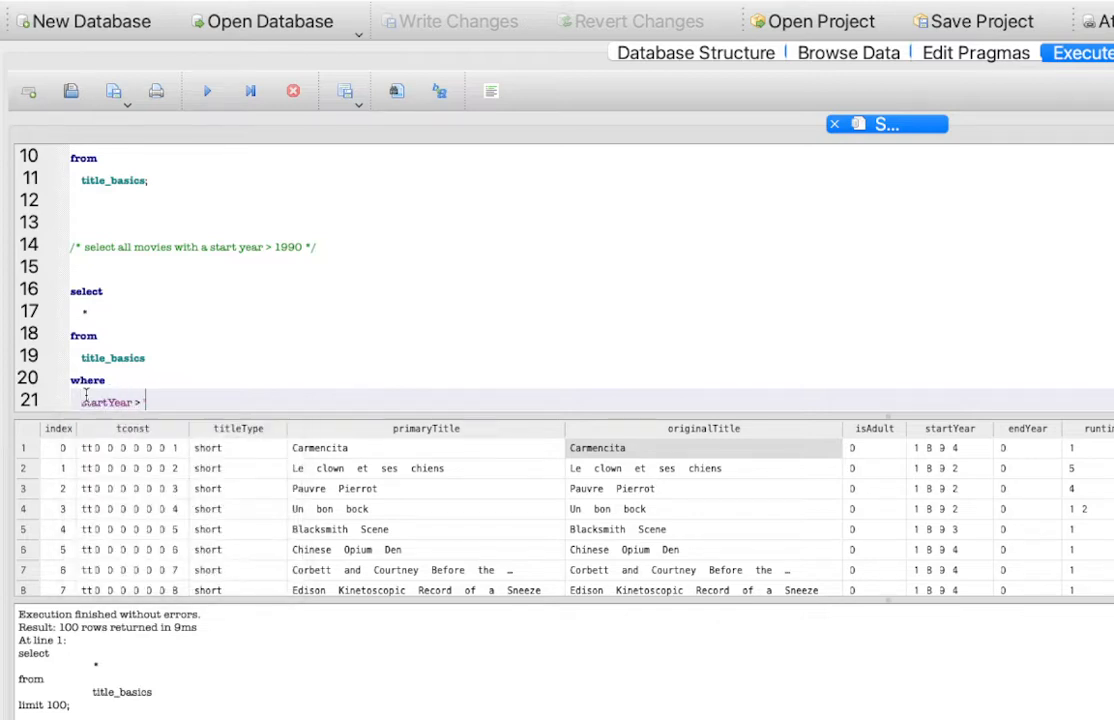
{"action": "type", "text": " '1990';"}
Change the comparison operator to >= in both the startYear condition and the comment above the third query.
{"action": "left_click", "coordinate": [140, 402]}
{"action": "type", "text": "="}
{"action": "left_click", "coordinate": [270, 248]}
{"action": "type", "text": "="}
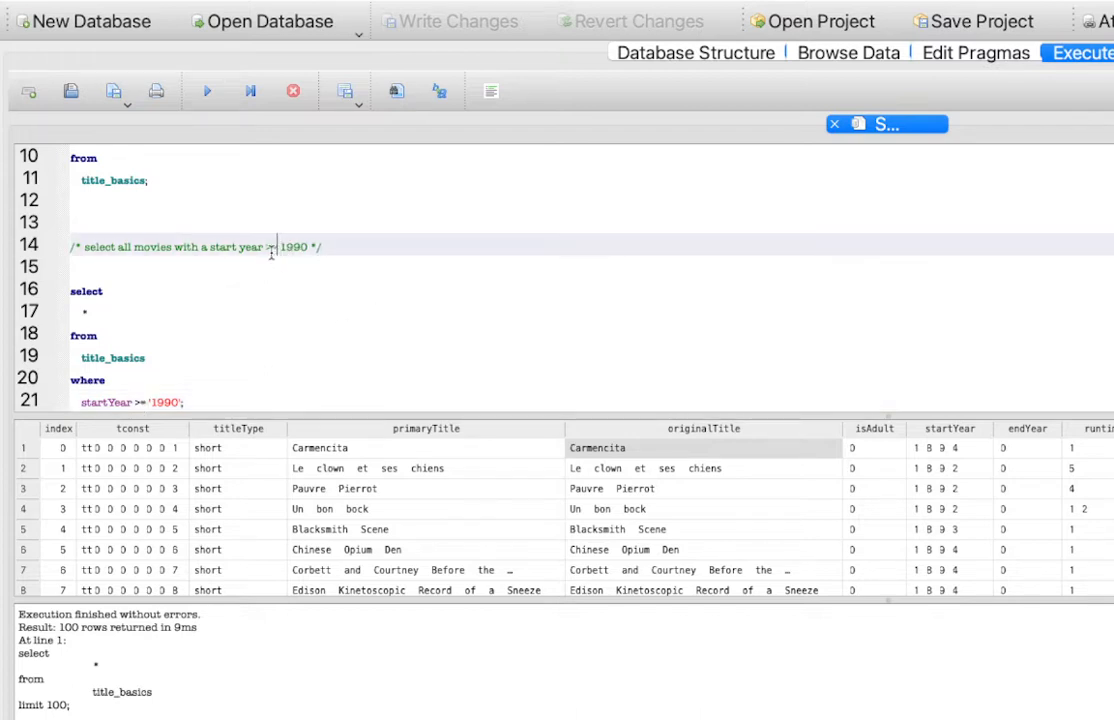
Replace the semicolon after '1990' in the third query with a new line "limit 100;" and run only that query.
{"action": "left_click", "coordinate": [196, 403]}
{"action": "key", "text": "BackSpace"}
{"action": "key", "text": "Return"}
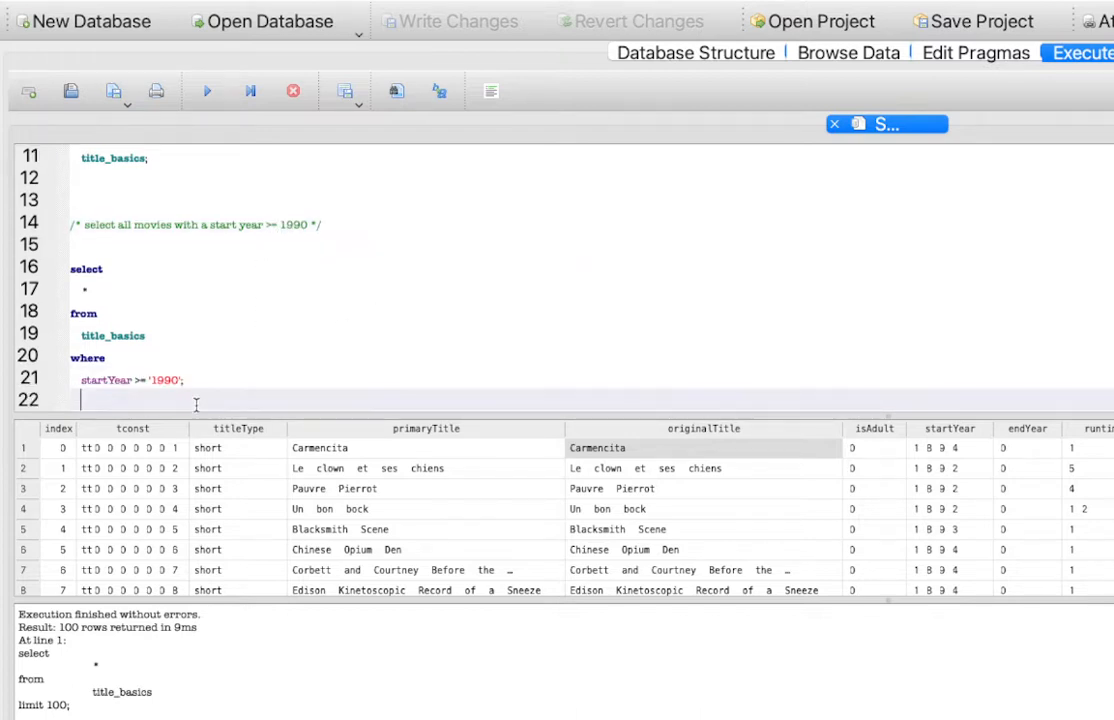
{"action": "key", "text": "BackSpace"}
{"action": "type", "text": "limit 100;"}
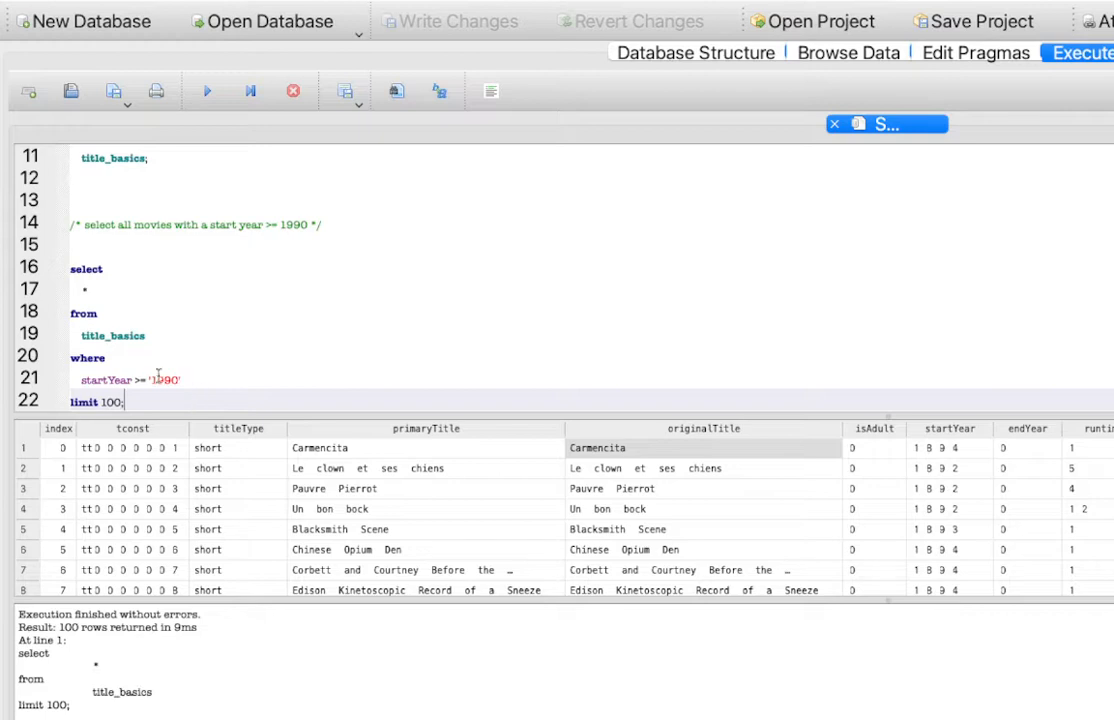
{"action": "left_click_drag", "start_coordinate": [142, 398], "coordinate": [70, 266]}
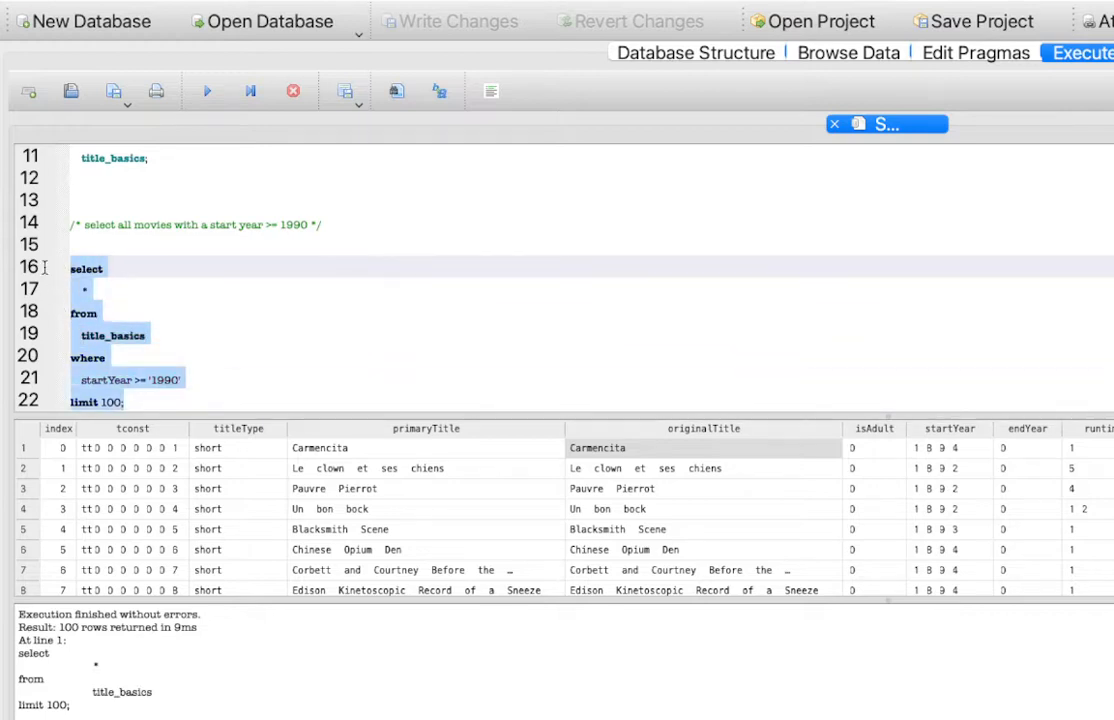
{"action": "left_click", "coordinate": [207, 91]}
Examine the startYear values throughout the returned rows of the third query.
{"action": "left_click", "coordinate": [929, 449]}
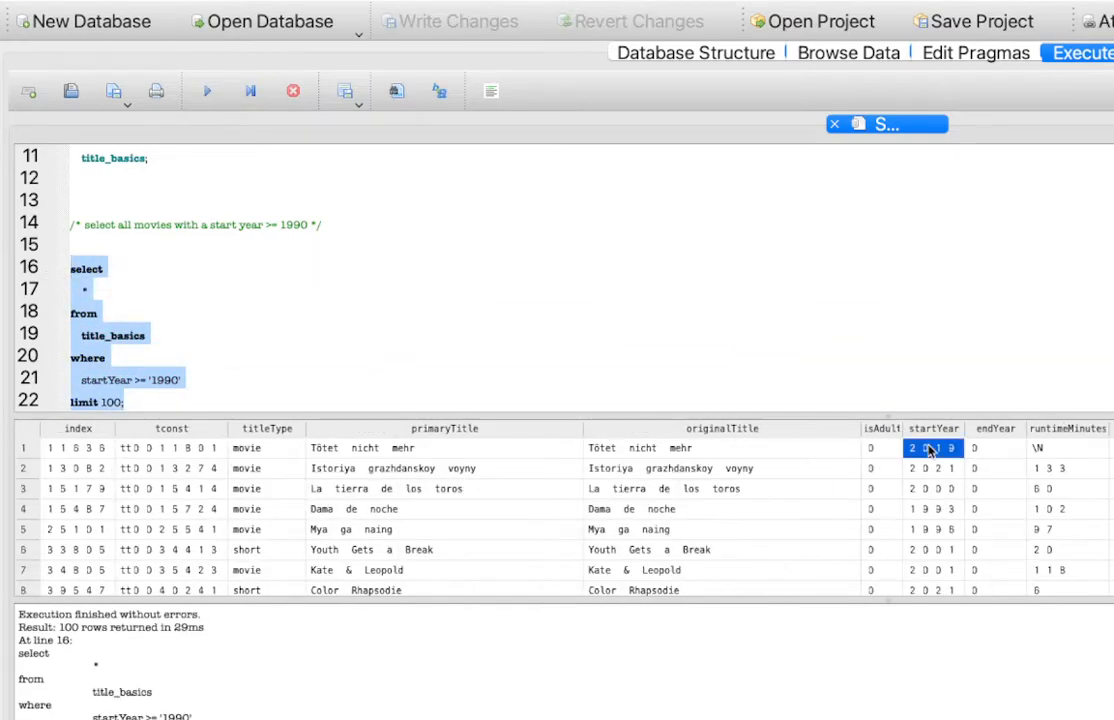
{"action": "scroll", "coordinate": [930, 526], "scroll_direction": "down", "scroll_amount": 5}
{"action": "scroll", "coordinate": [935, 524], "scroll_direction": "down", "scroll_amount": 6}
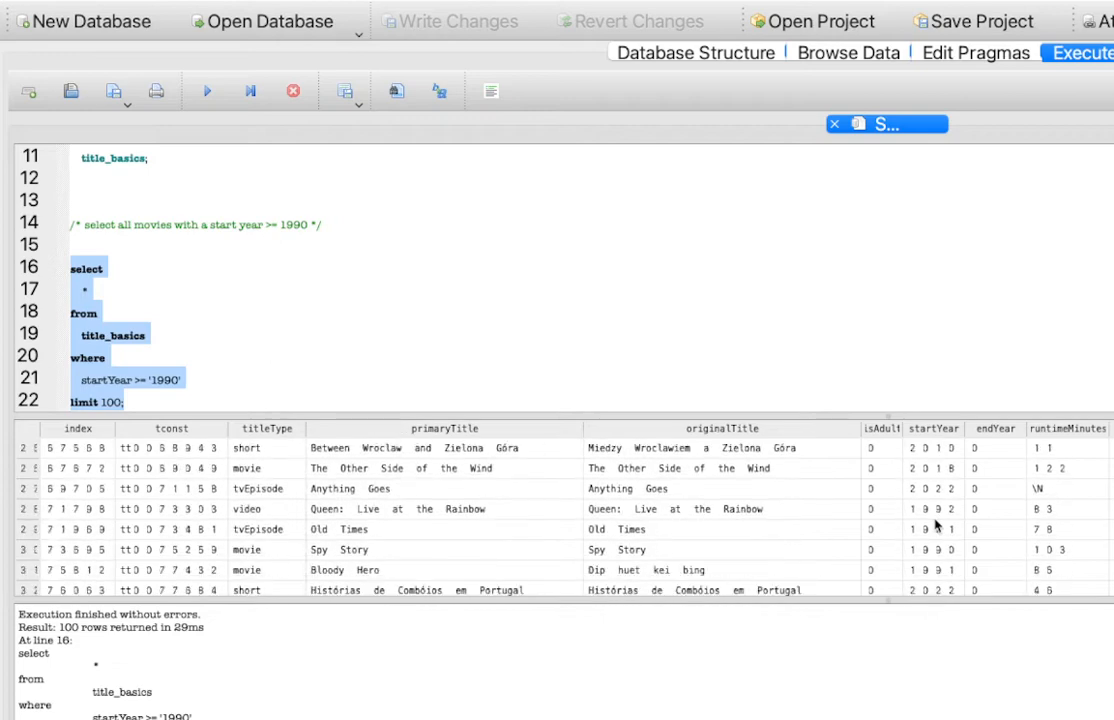
{"action": "scroll", "coordinate": [935, 524], "scroll_direction": "up", "scroll_amount": 3}
{"action": "scroll", "coordinate": [935, 524], "scroll_direction": "down", "scroll_amount": 3}
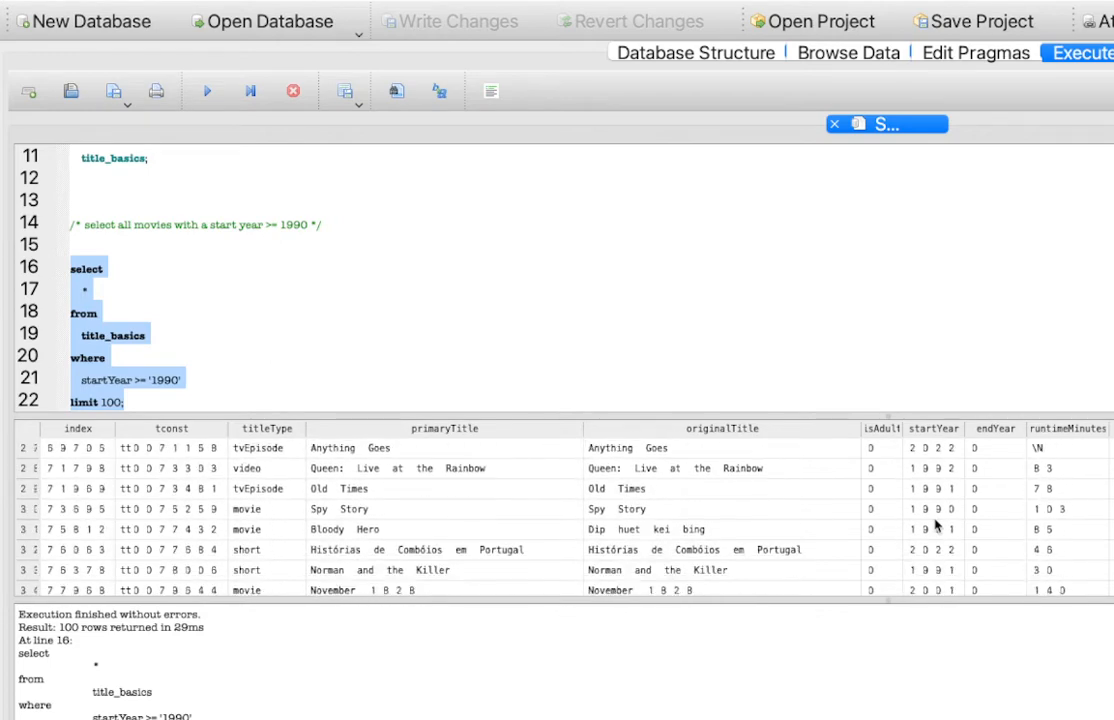
{"action": "left_click", "coordinate": [924, 570]}
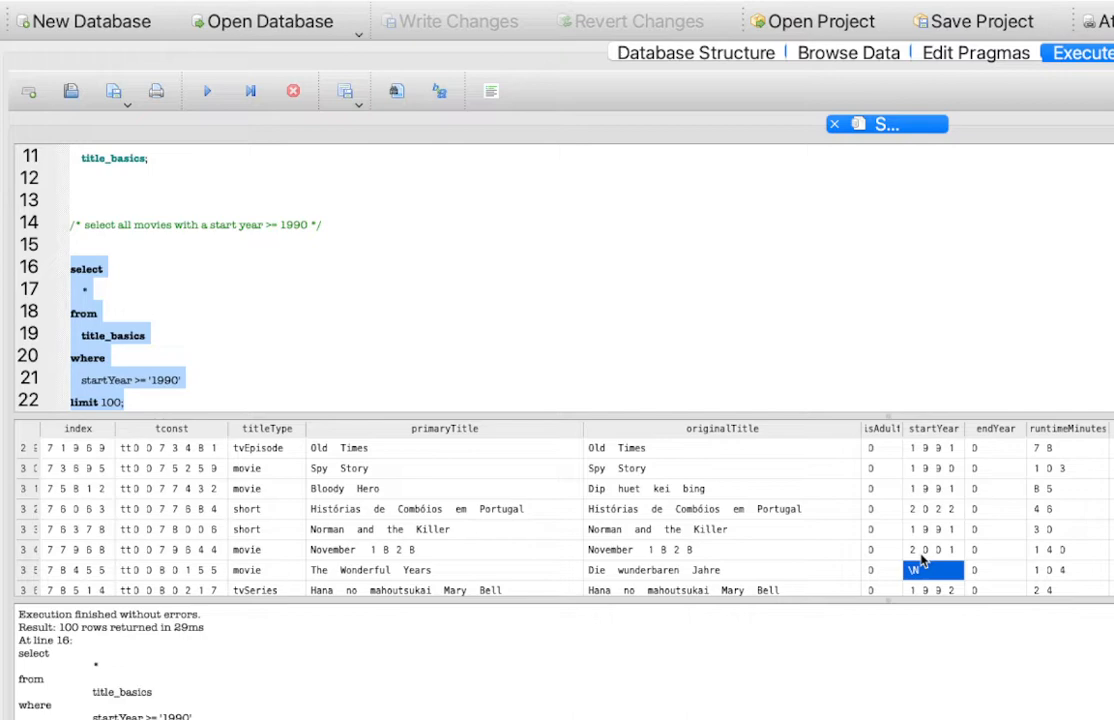
{"action": "scroll", "coordinate": [922, 563], "scroll_direction": "down", "scroll_amount": 8}
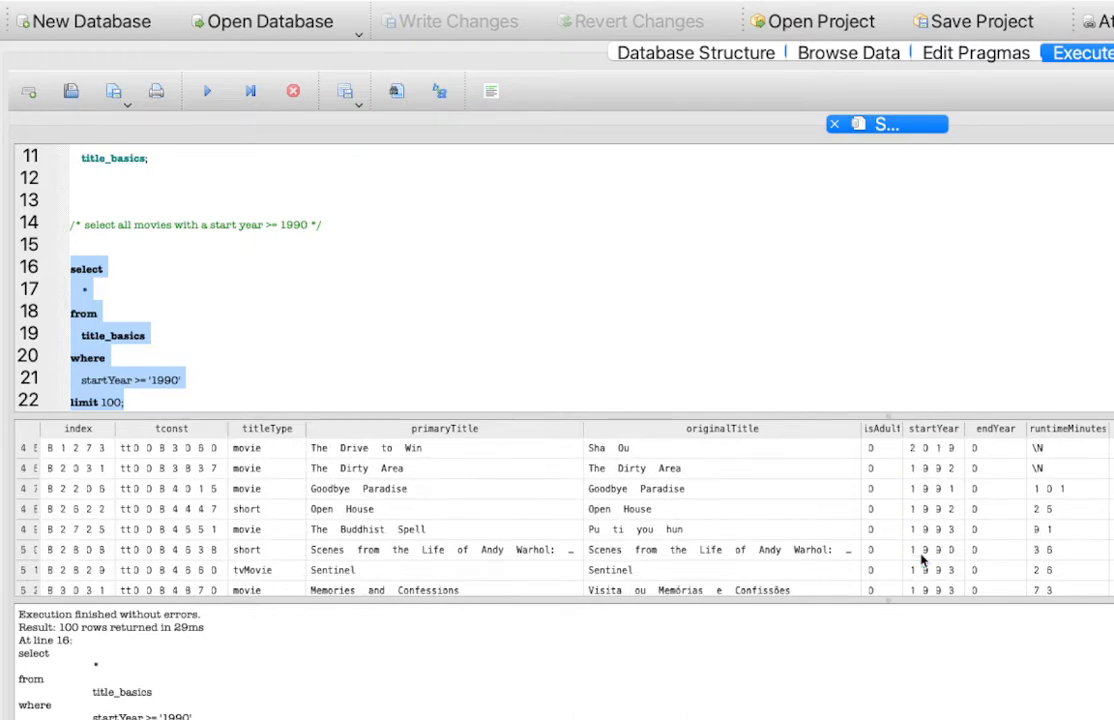
{"action": "scroll", "coordinate": [922, 562], "scroll_direction": "down", "scroll_amount": 9}
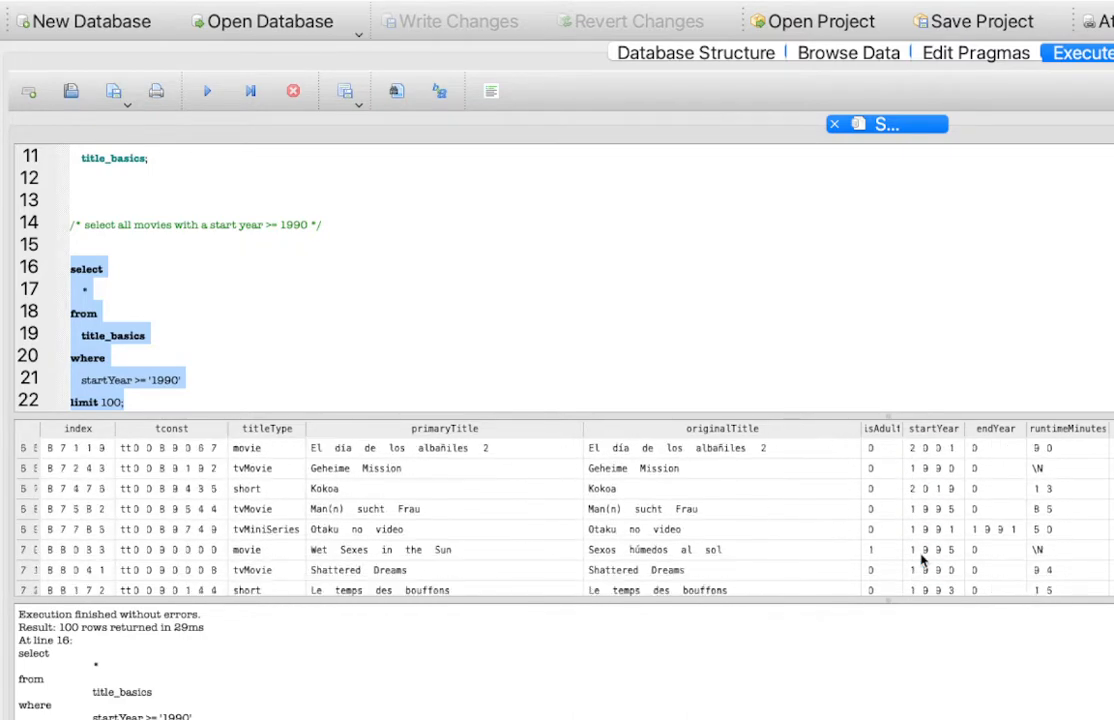
{"action": "scroll", "coordinate": [922, 562], "scroll_direction": "down", "scroll_amount": 9}
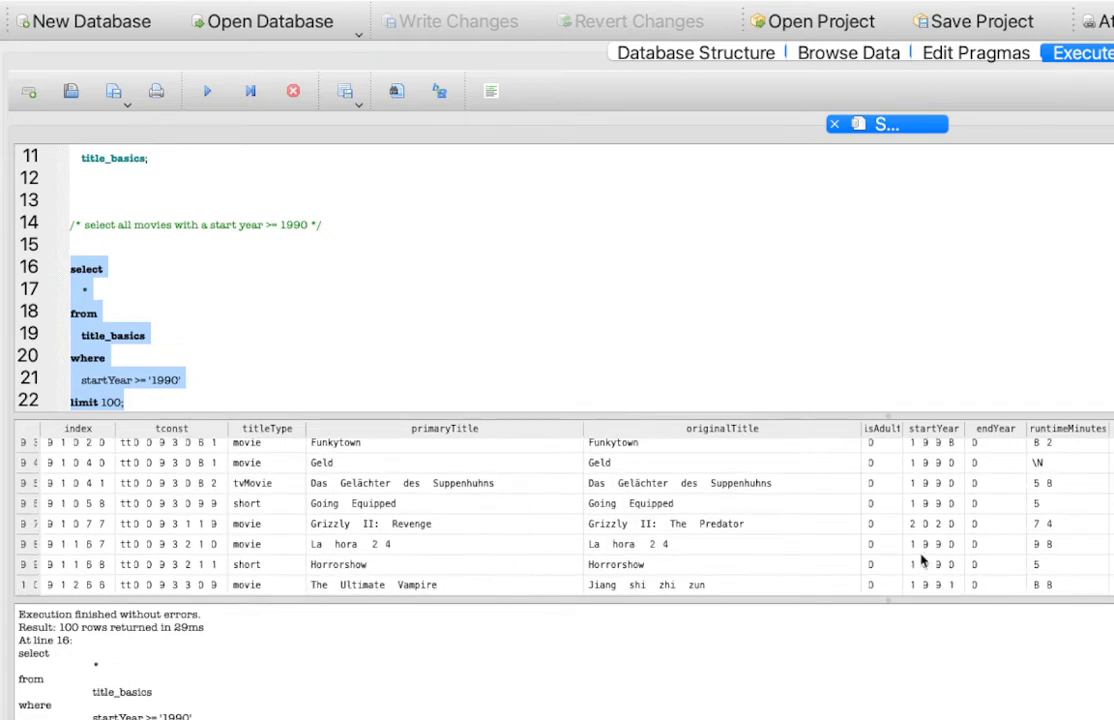
{"action": "scroll", "coordinate": [922, 562], "scroll_direction": "up", "scroll_amount": 15}
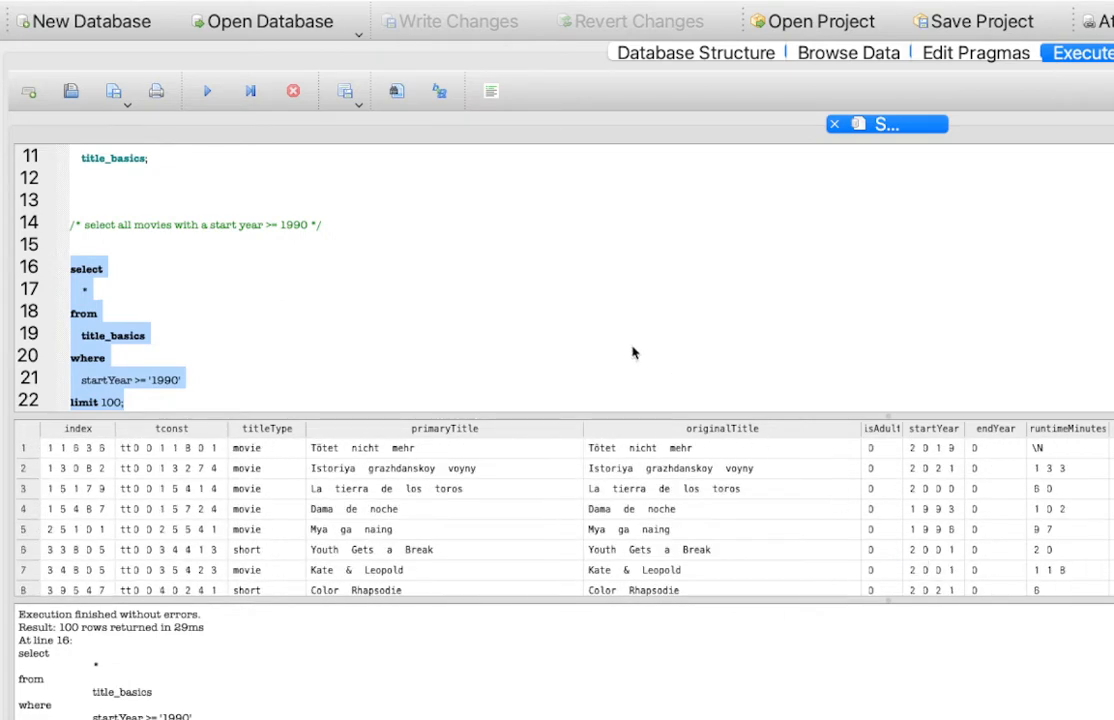
Duplicate the third query together with its comment, placing the copy below the original after two blank lines.
{"action": "left_click", "coordinate": [189, 404]}
{"action": "left_click", "coordinate": [202, 377]}
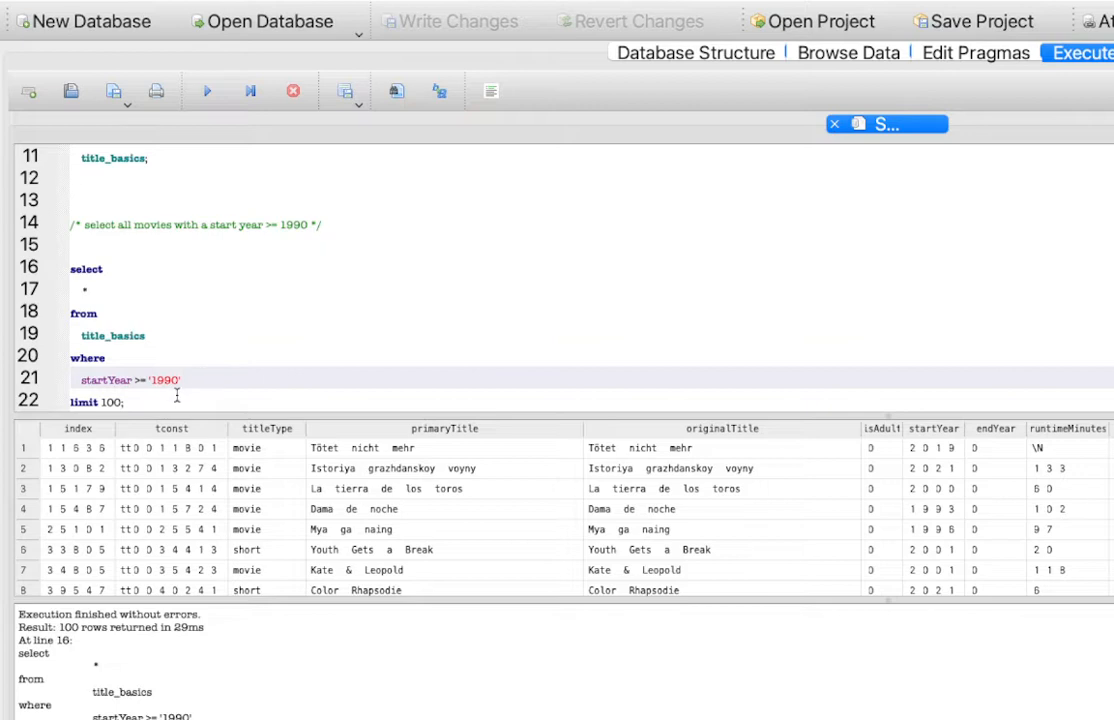
{"action": "left_click_drag", "start_coordinate": [179, 400], "coordinate": [14, 232]}
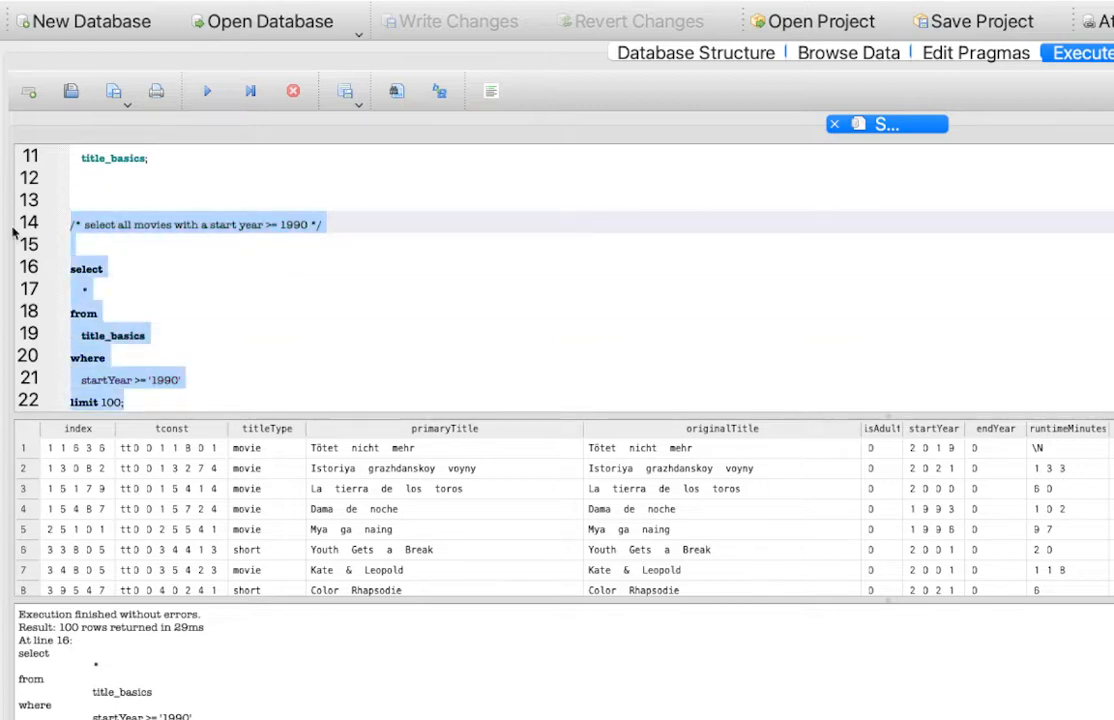
{"action": "key", "text": "ctrl+c"}
{"action": "left_click", "coordinate": [139, 399]}
{"action": "key", "text": "Return"}
{"action": "key", "text": "Return"}
{"action": "key", "text": "Return"}
{"action": "key", "text": "ctrl+v"}
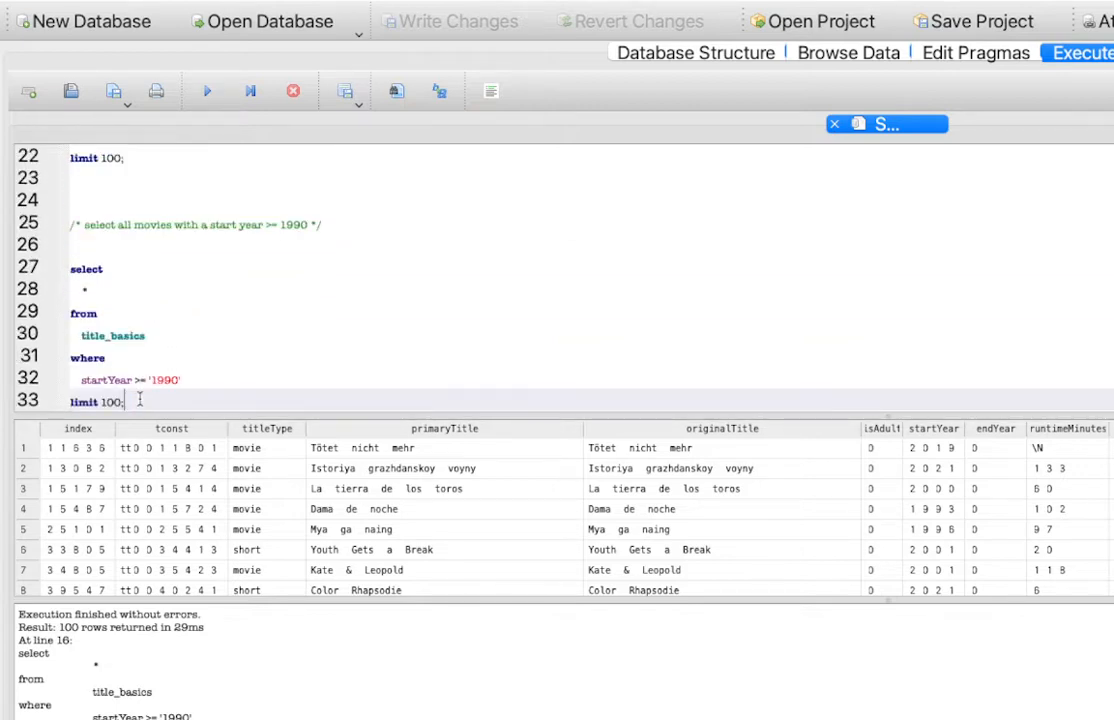
Extend the copied comment after 1990 with "and runtimeMinutes <= 90".
{"action": "left_click", "coordinate": [192, 381]}
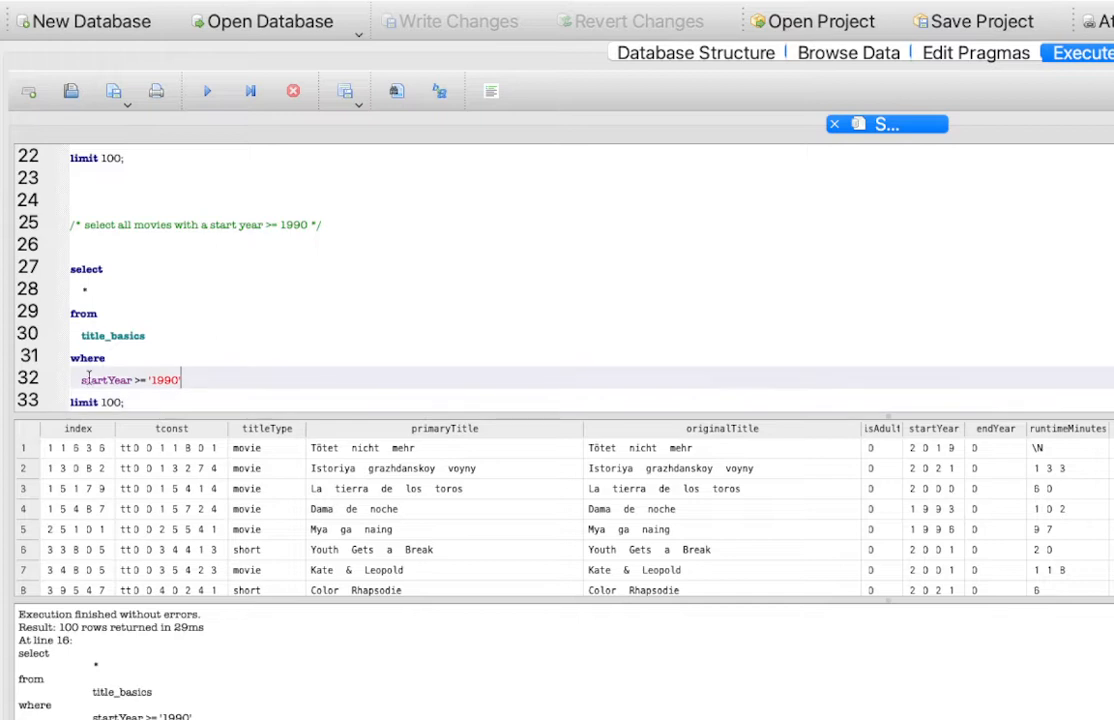
{"action": "left_click_drag", "start_coordinate": [84, 379], "coordinate": [200, 380]}
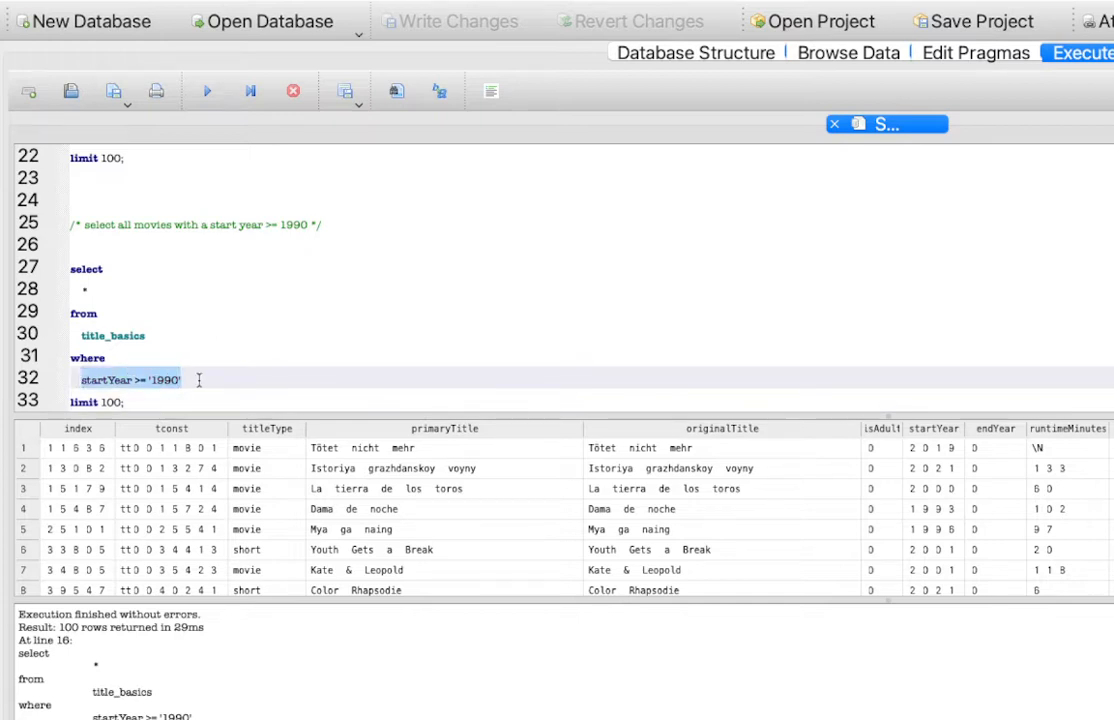
{"action": "left_click", "coordinate": [312, 226]}
{"action": "type", "text": "an "}
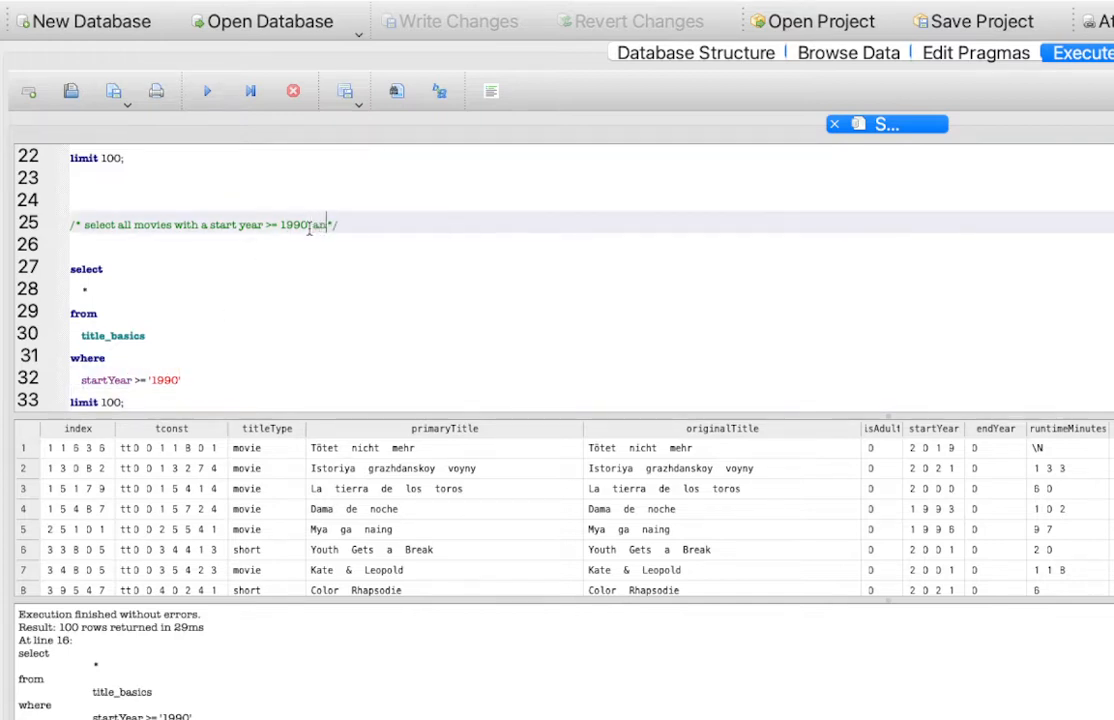
{"action": "type", "text": "d runtime"}
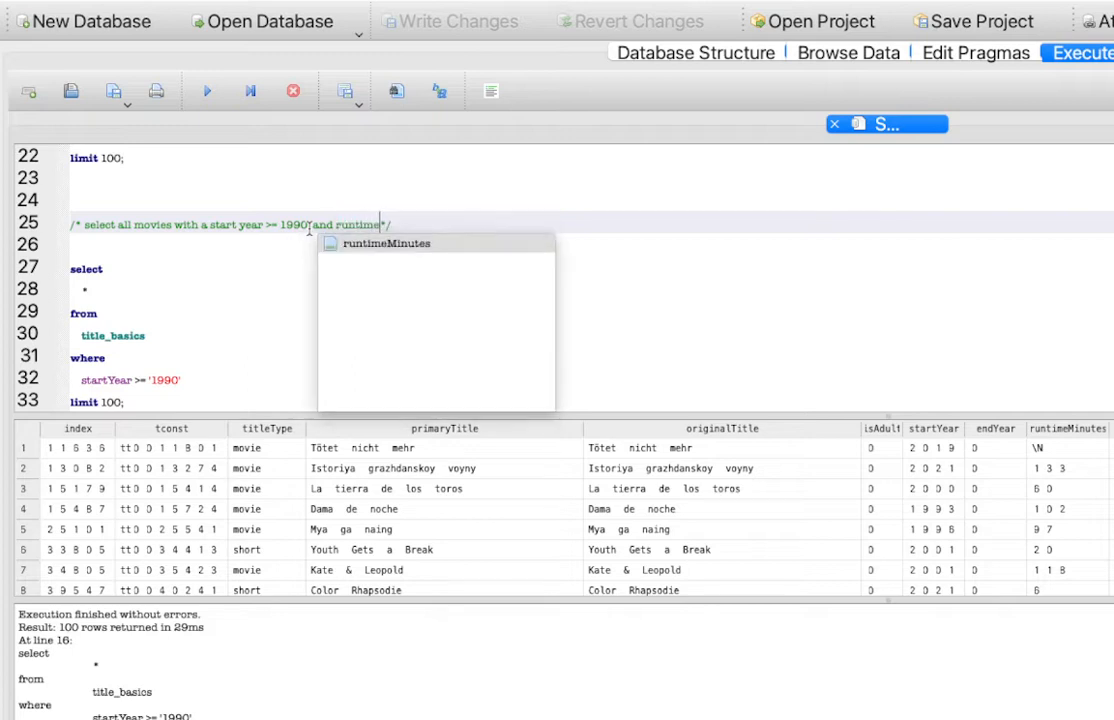
{"action": "type", "text": "Minutes < 133"}
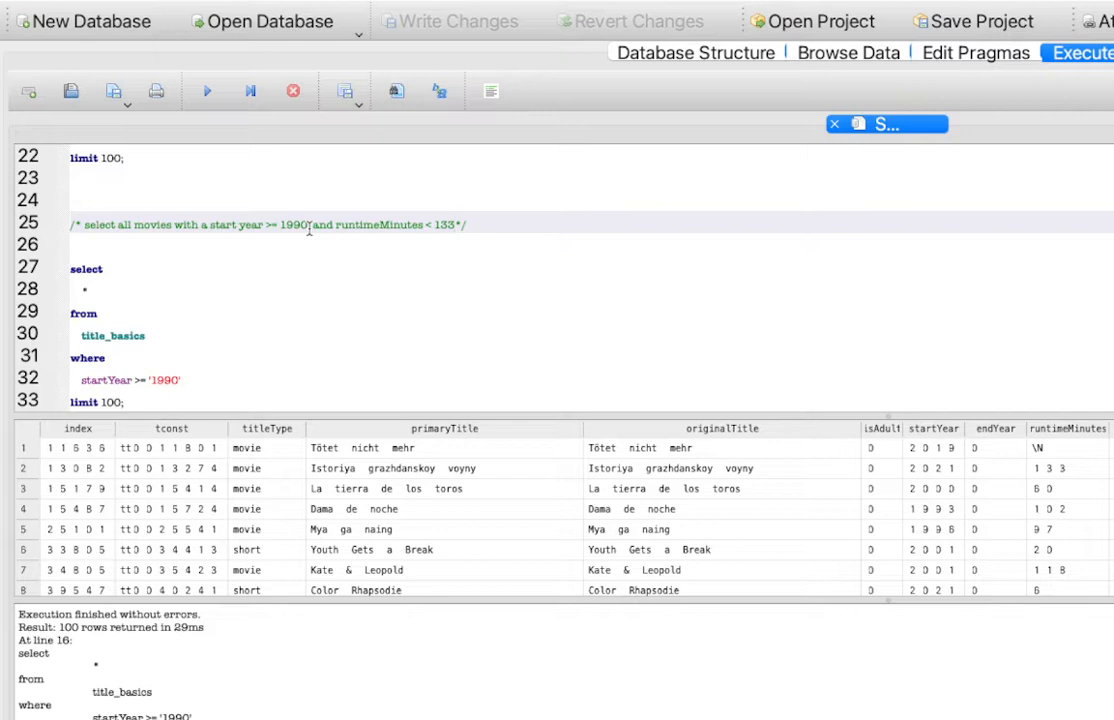
{"action": "key", "text": "BackSpace"}
{"action": "key", "text": "BackSpace"}
{"action": "key", "text": "BackSpace"}
{"action": "type", "text": "90"}
{"action": "left_click", "coordinate": [433, 224]}
{"action": "type", "text": "="}
{"action": "left_click_drag", "start_coordinate": [147, 407], "coordinate": [50, 283]}
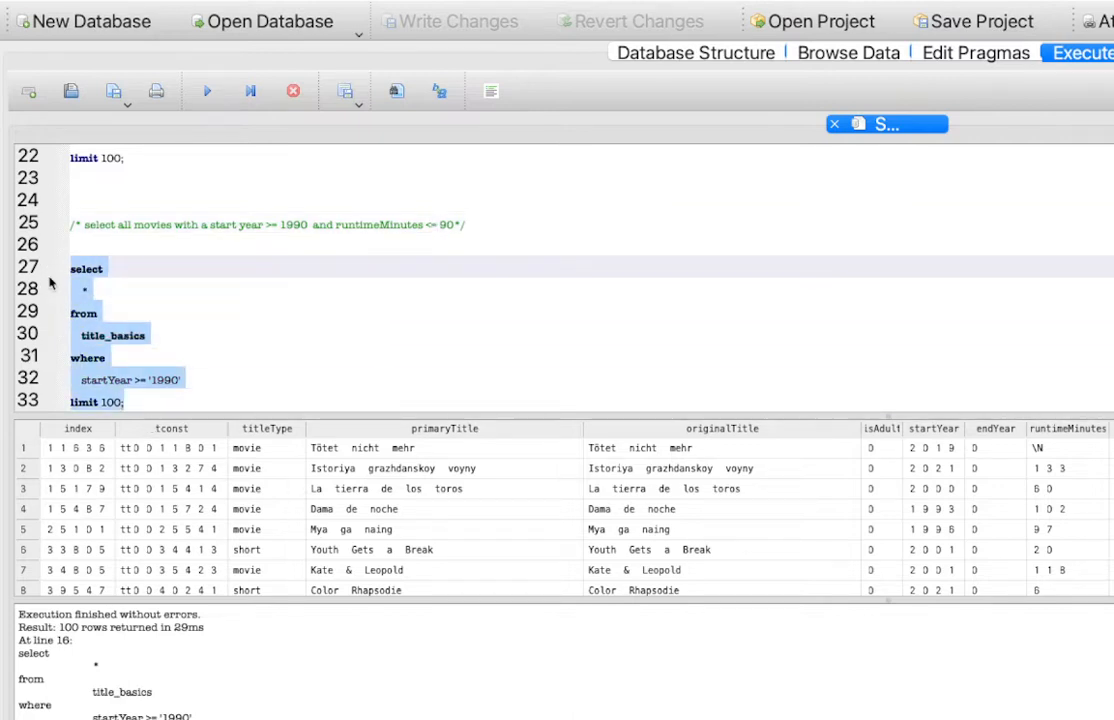
{"action": "left_click", "coordinate": [145, 391]}
{"action": "key", "text": "Return"}
{"action": "key", "text": "Return"}
{"action": "key", "text": "Return"}
{"action": "key", "text": "ctrl+v"}
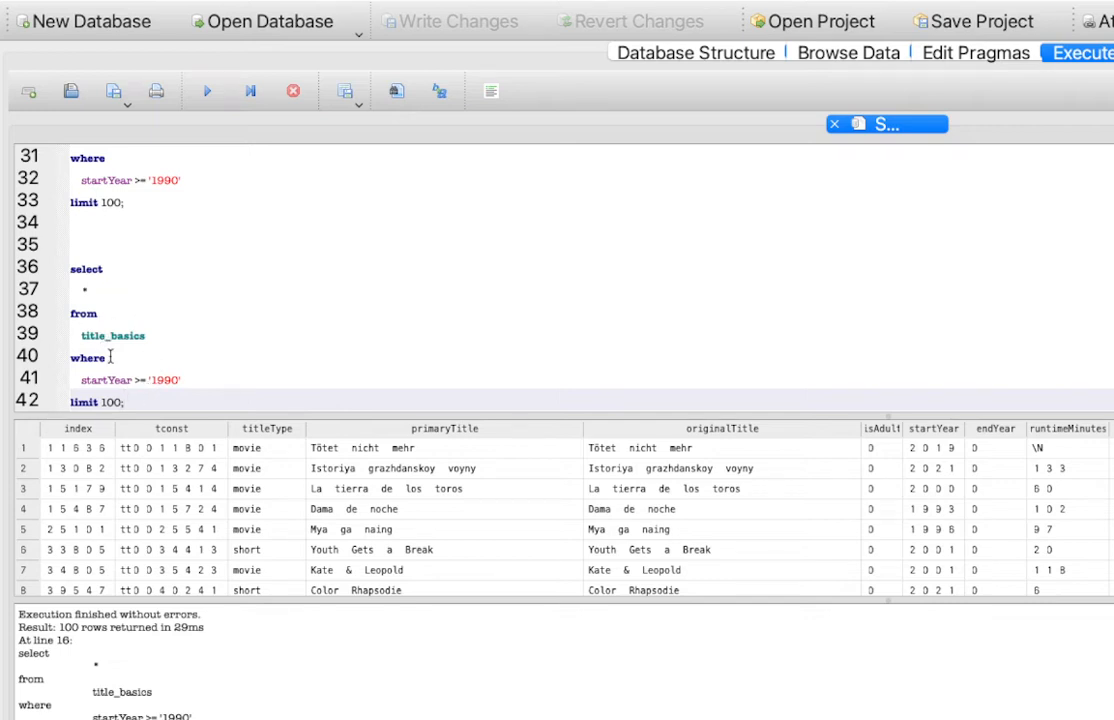
{"action": "scroll", "coordinate": [193, 360], "scroll_direction": "up", "scroll_amount": 5}
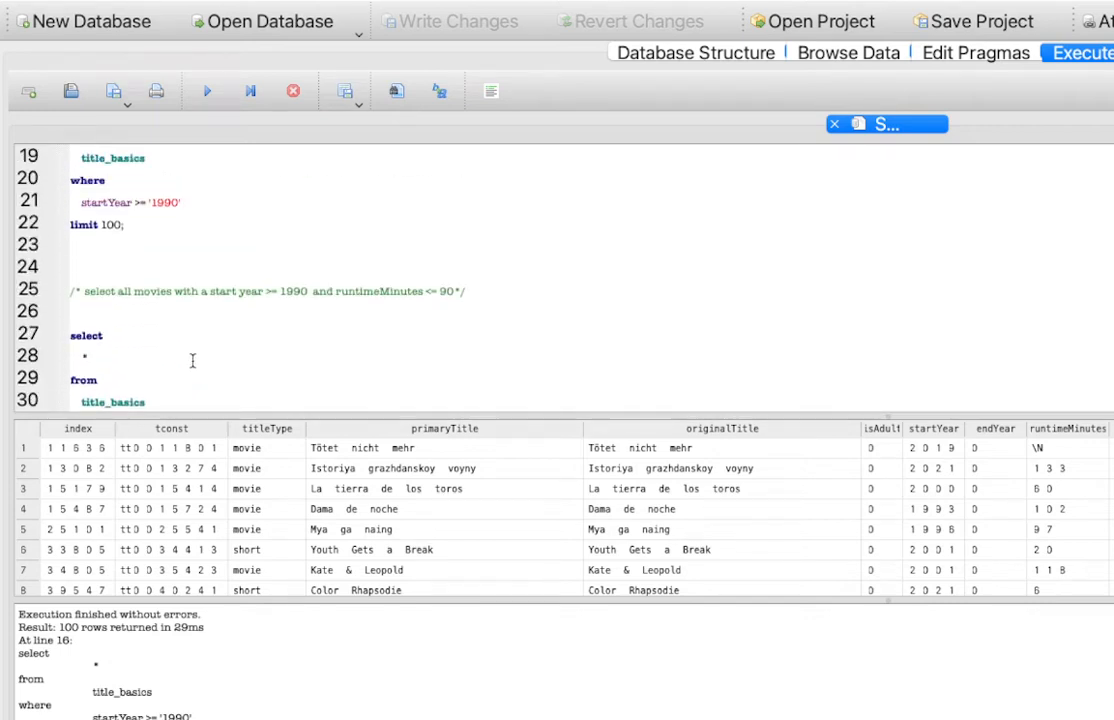
{"action": "scroll", "coordinate": [193, 360], "scroll_direction": "down", "scroll_amount": 5}
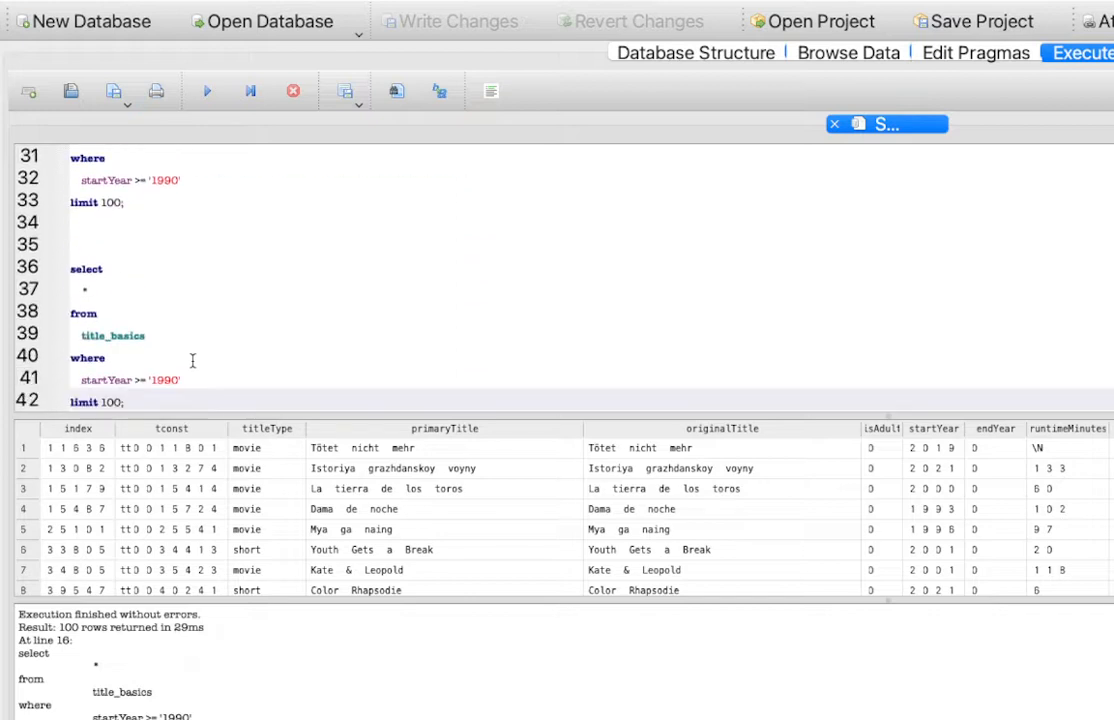
{"action": "left_click_drag", "start_coordinate": [126, 402], "coordinate": [48, 280]}
{"action": "key", "text": "BackSpace"}
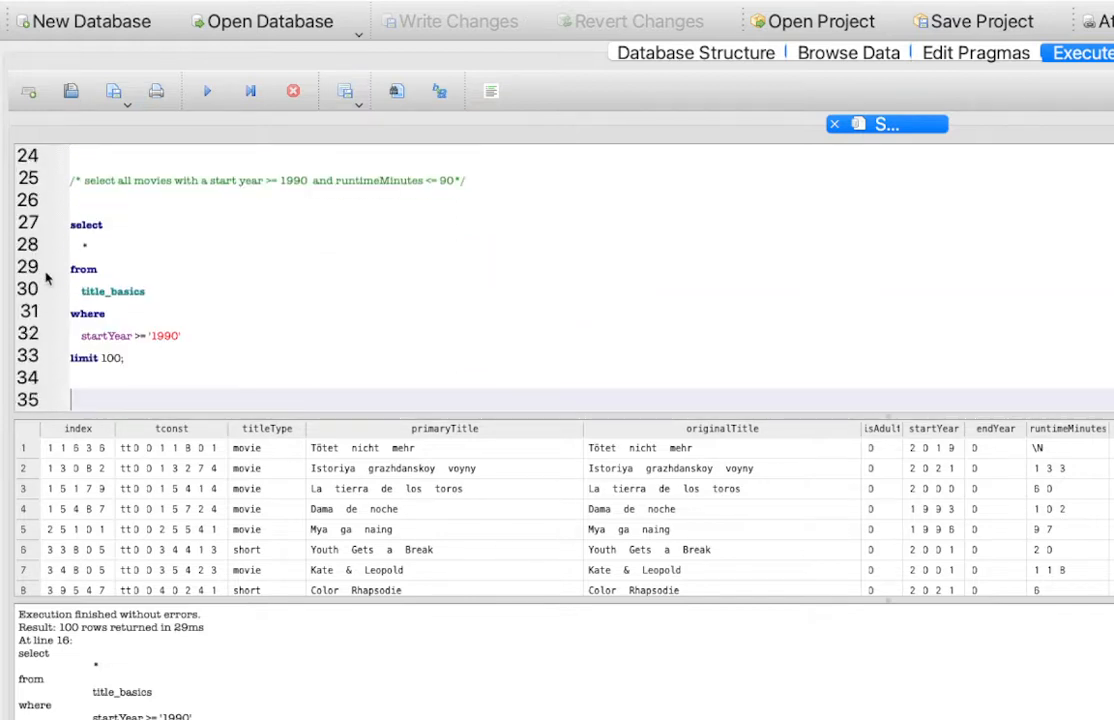
Add the indented condition "and runtimeMinutes <= 90" on a new line below the fourth query's startYear condition.
{"action": "left_click", "coordinate": [184, 358]}
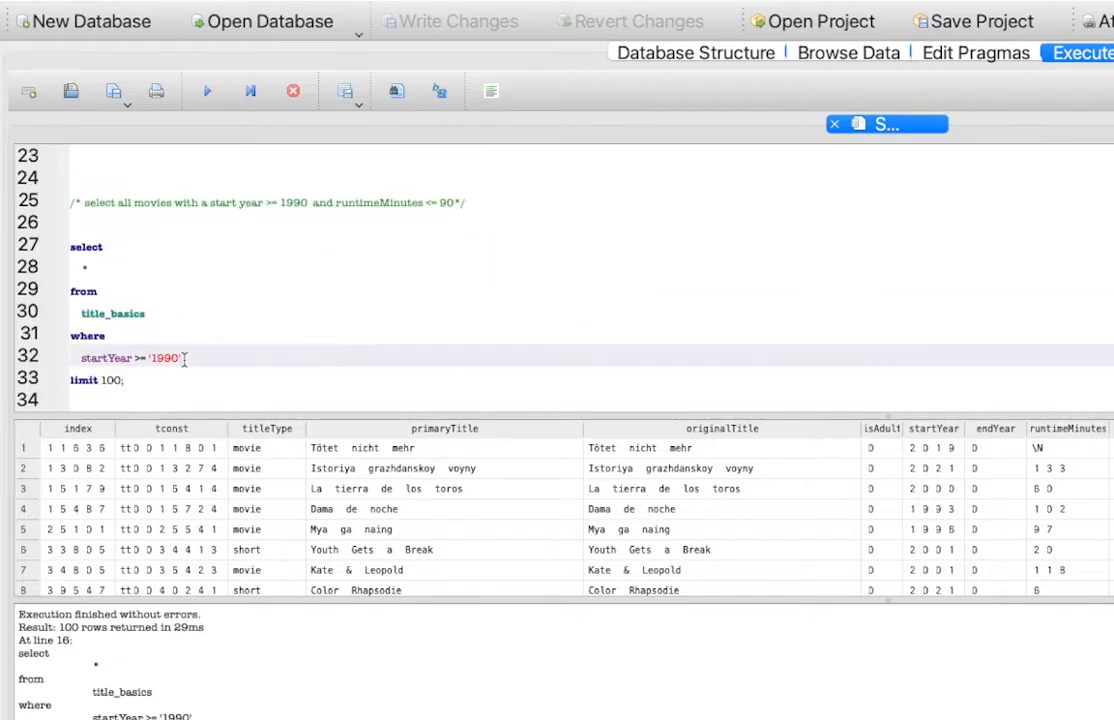
{"action": "key", "text": "Return"}
{"action": "type", "text": "and"}
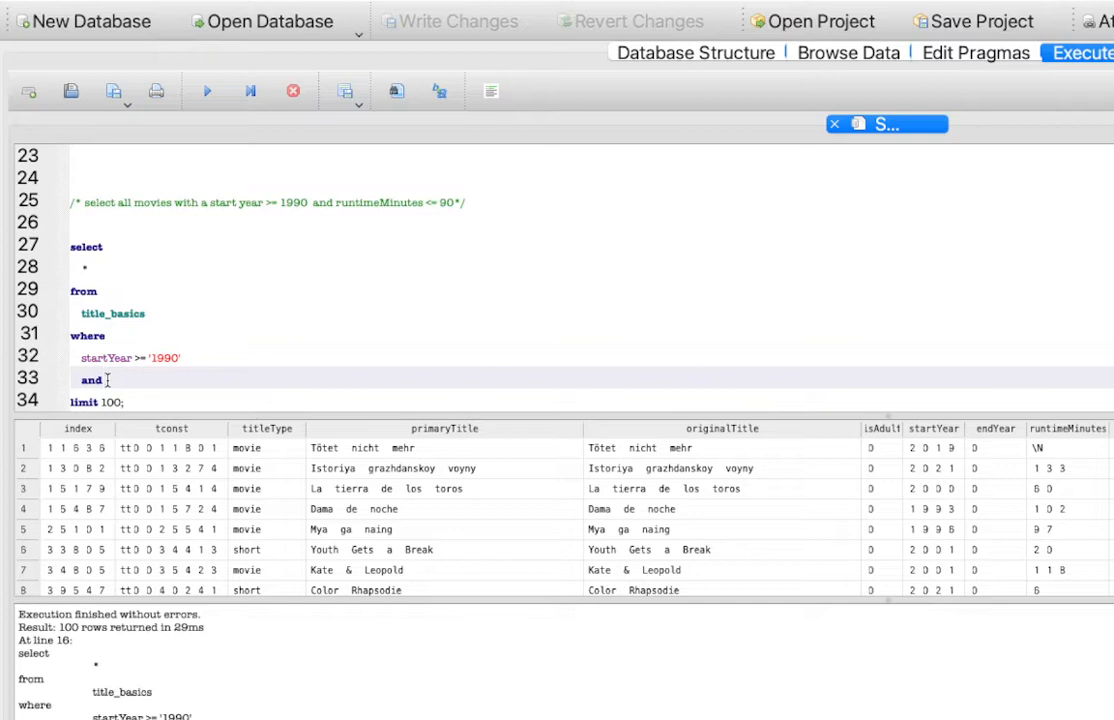
{"action": "type", "text": " runtimeMinutes <"}
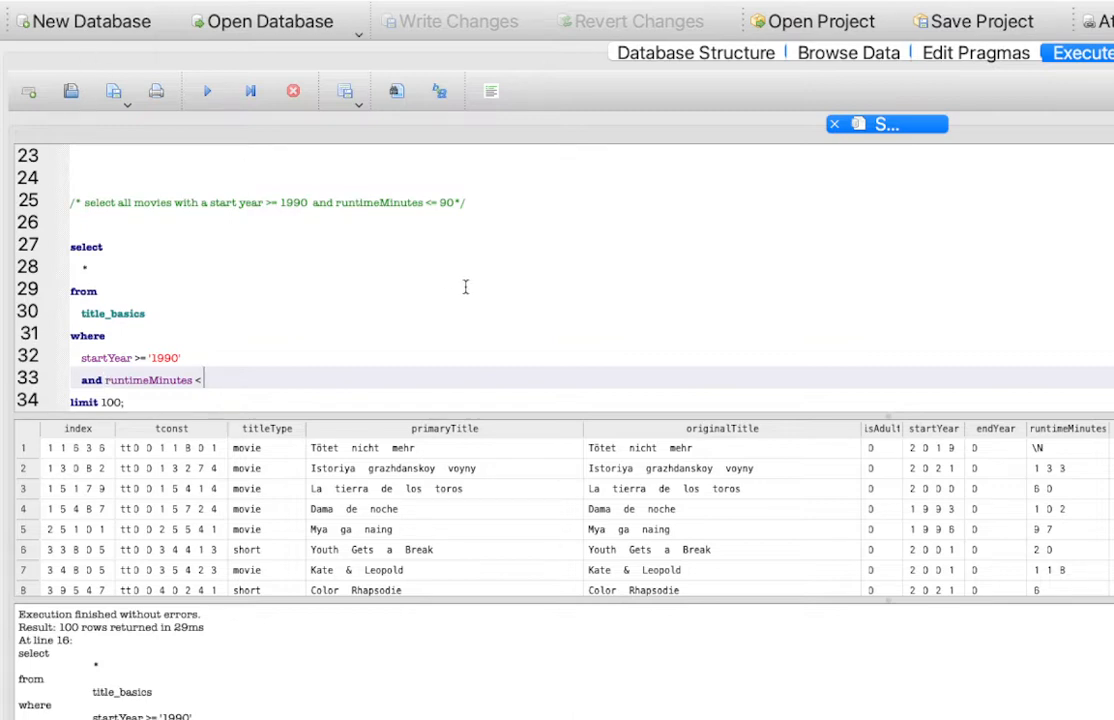
{"action": "type", "text": "= 90"}
Run only the complete fourth query, from its select keyword through "limit 100;".
{"action": "mouse_move", "coordinate": [149, 400]}
{"action": "left_mouse_down"}
{"action": "mouse_move", "coordinate": [50, 283]}
{"action": "mouse_move", "coordinate": [38, 228]}
{"action": "mouse_move", "coordinate": [137, 404]}
{"action": "left_mouse_up"}
{"action": "left_click", "coordinate": [81, 247]}
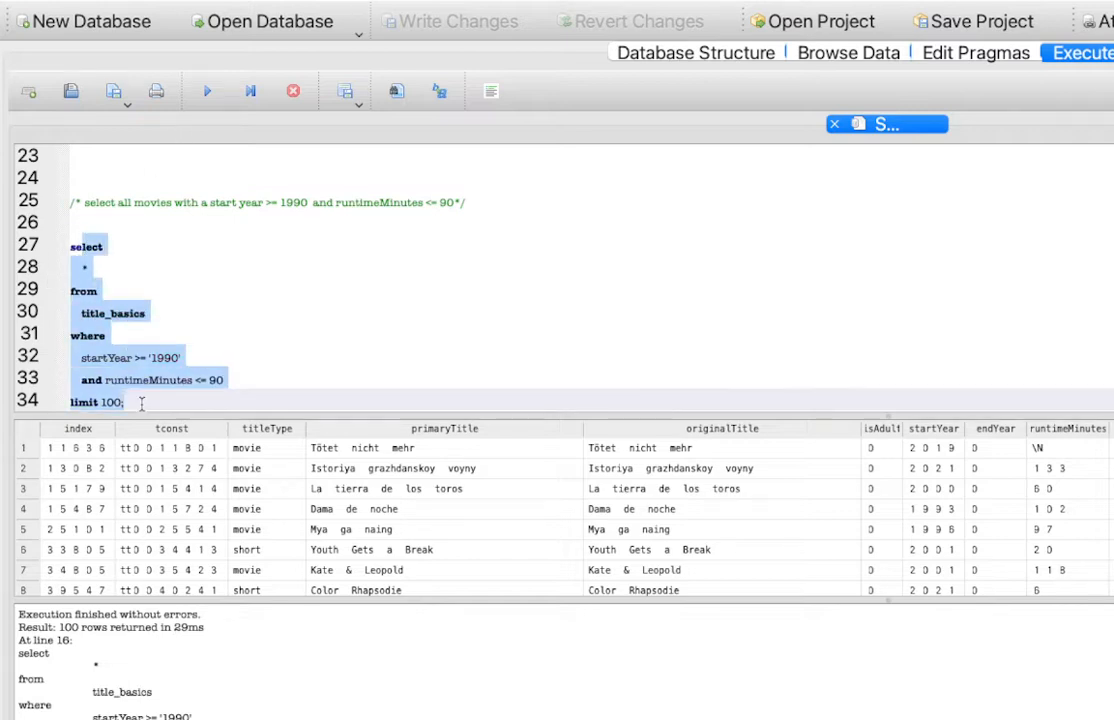
{"action": "left_click", "coordinate": [208, 91]}
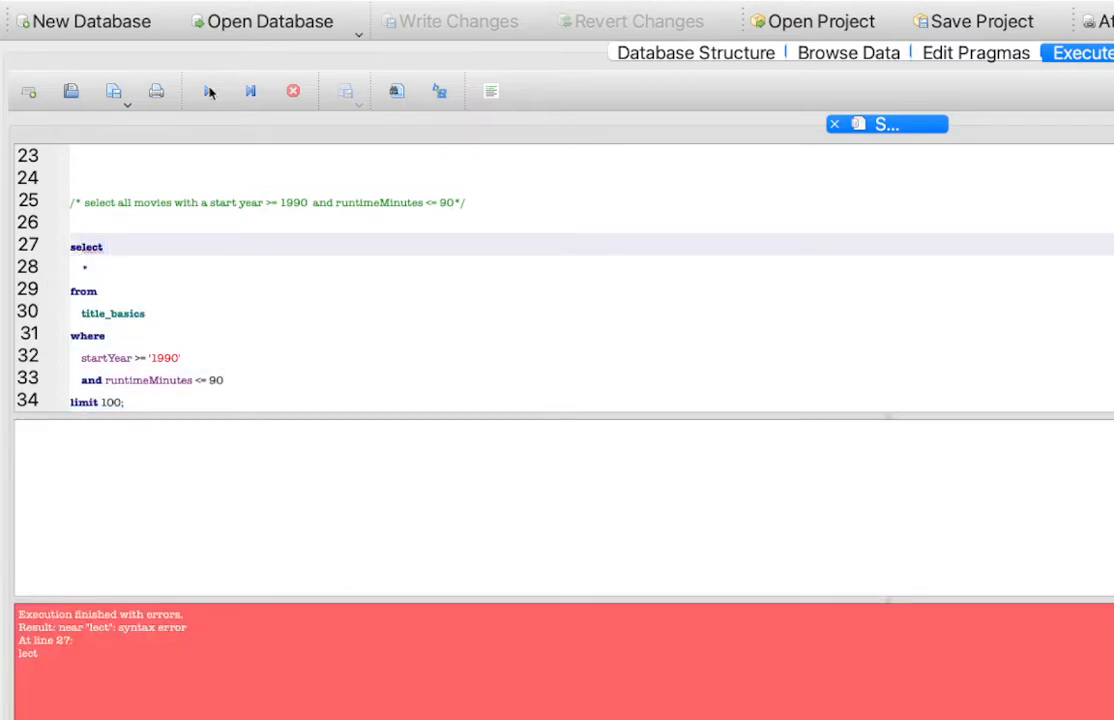
{"action": "left_click_drag", "start_coordinate": [69, 247], "coordinate": [129, 422]}
{"action": "left_click", "coordinate": [207, 91]}
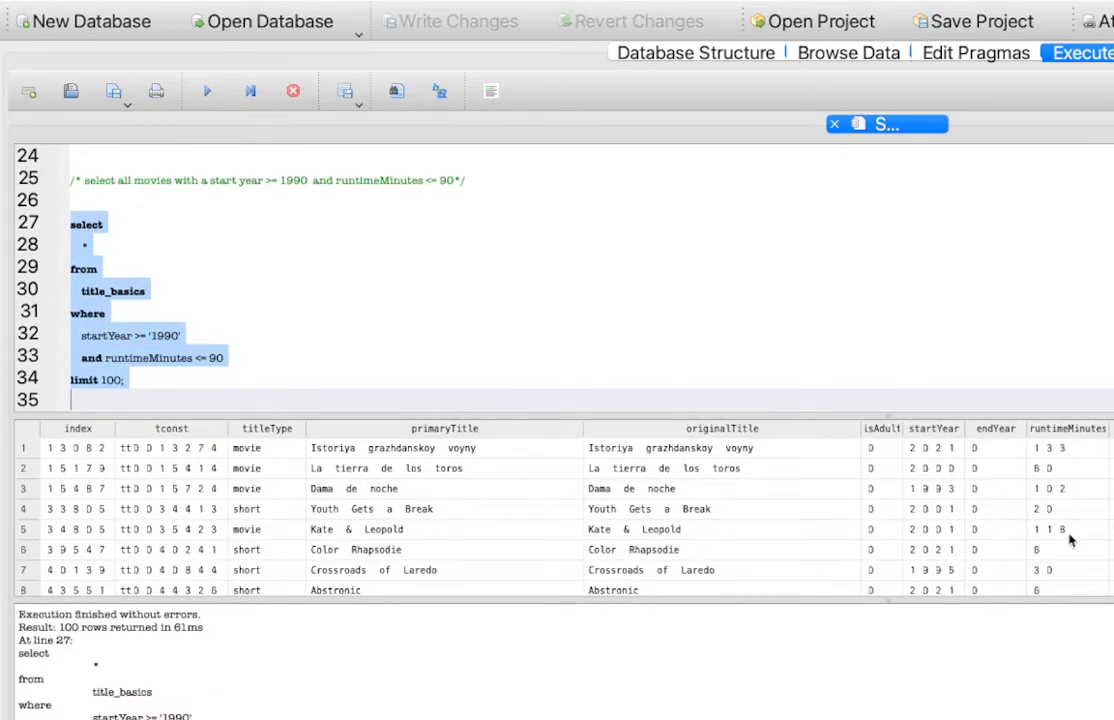
Check the runtimeMinutes values in the first result rows against the <= 90 condition.
{"action": "scroll", "coordinate": [1046, 542], "scroll_direction": "down", "scroll_amount": 1}
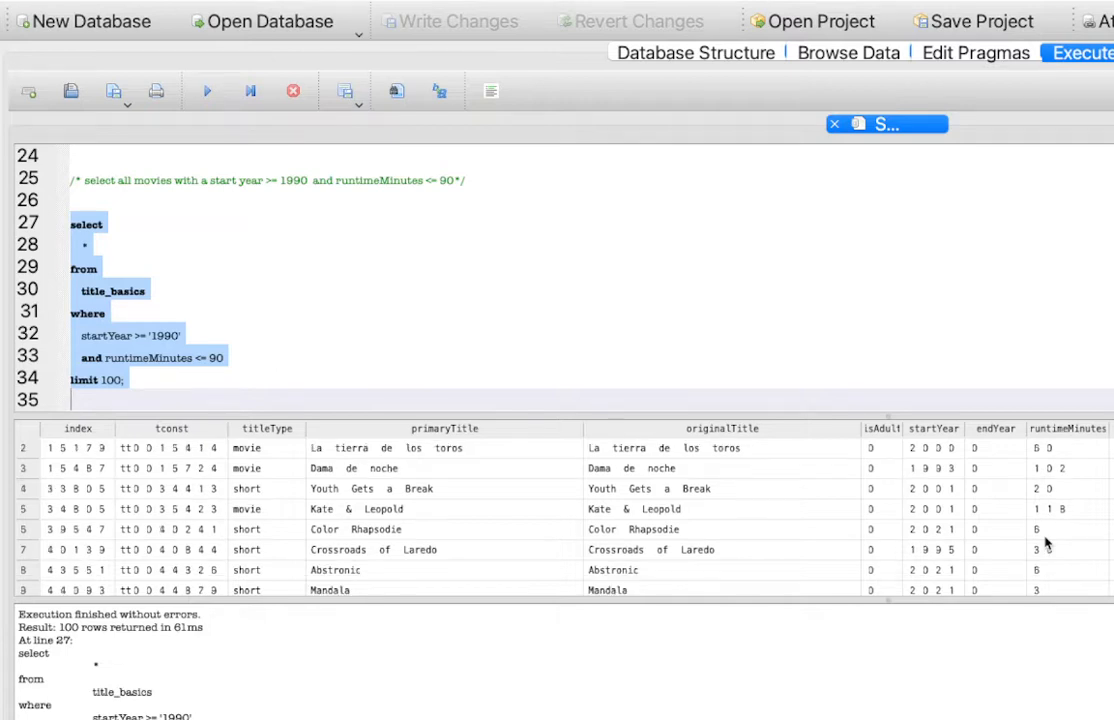
{"action": "left_click", "coordinate": [1039, 451]}
{"action": "scroll", "coordinate": [1039, 455], "scroll_direction": "down", "scroll_amount": 1}
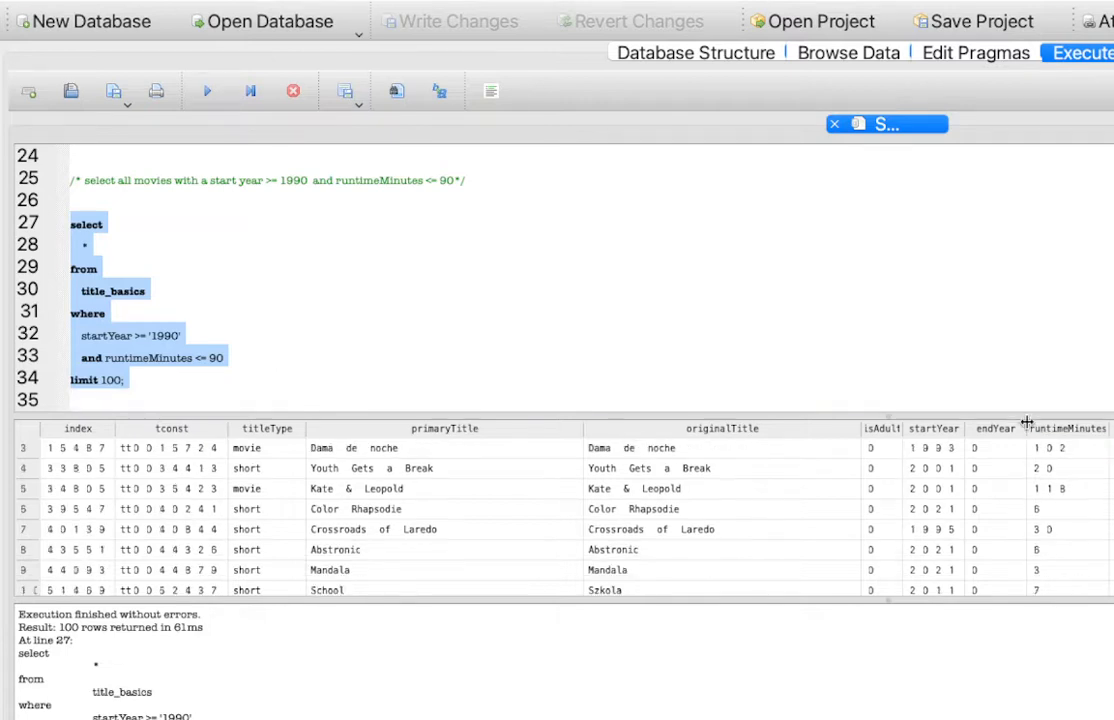
{"action": "scroll", "coordinate": [1037, 507], "scroll_direction": "up", "scroll_amount": 2}
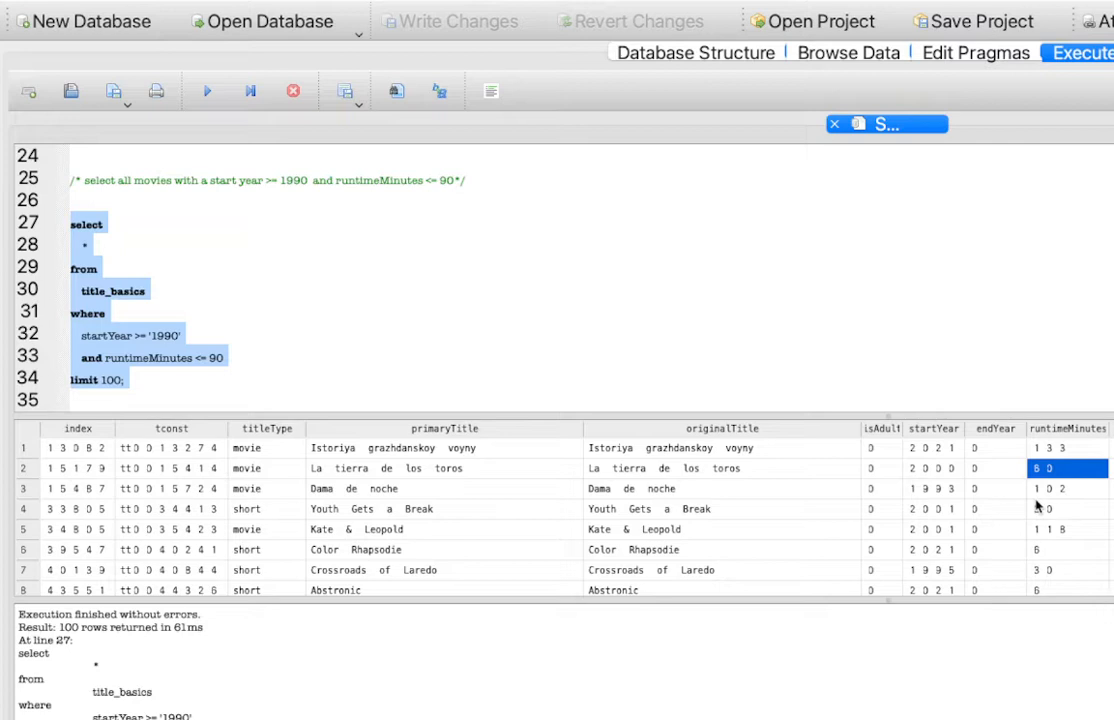
{"action": "left_click", "coordinate": [1045, 490]}
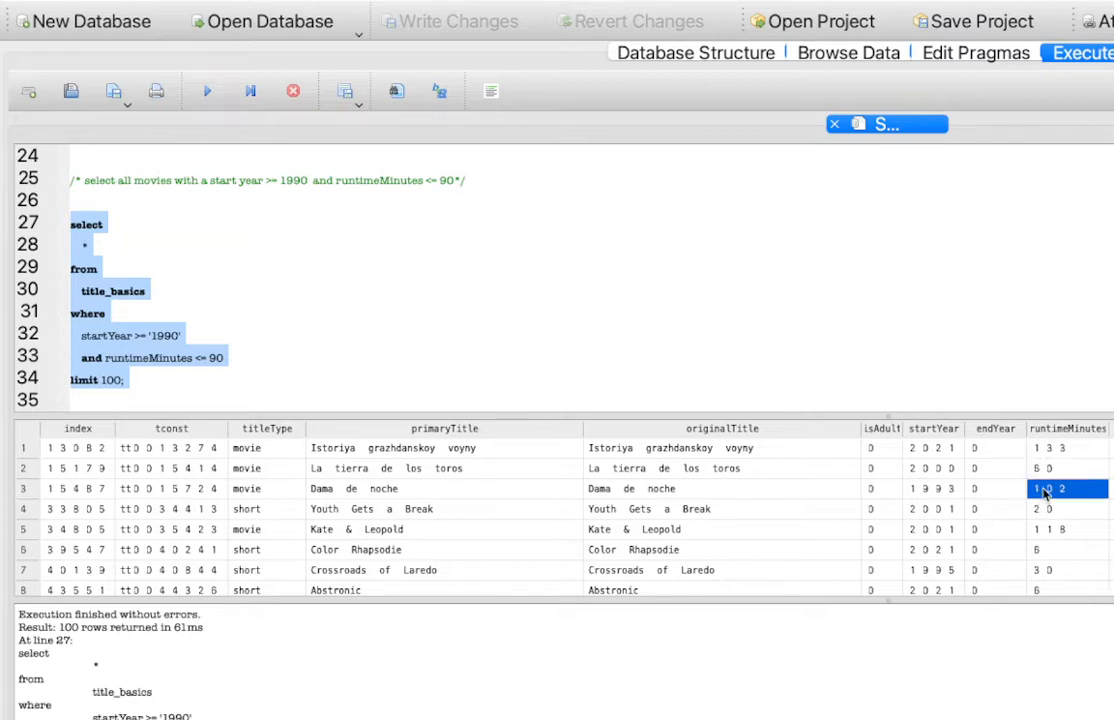
{"action": "left_click", "coordinate": [1047, 450]}
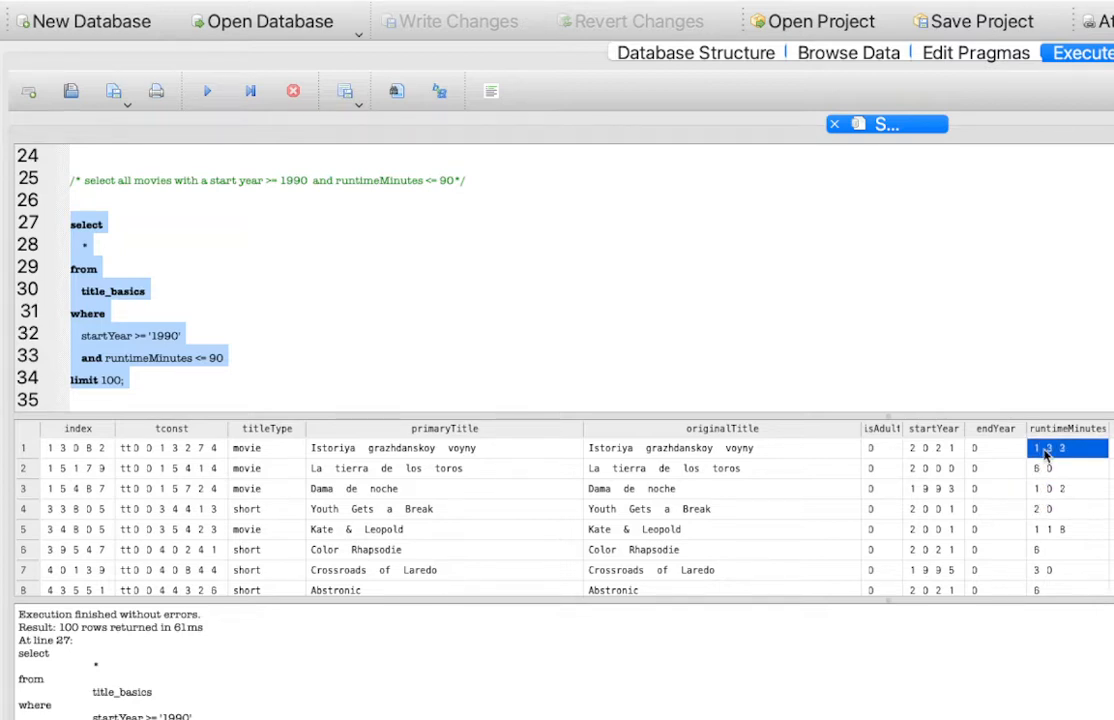
Check the runtimeMinutes values in the third and fifth result rows, and the column's data type in the title_basics structure.
{"action": "left_click", "coordinate": [1038, 490]}
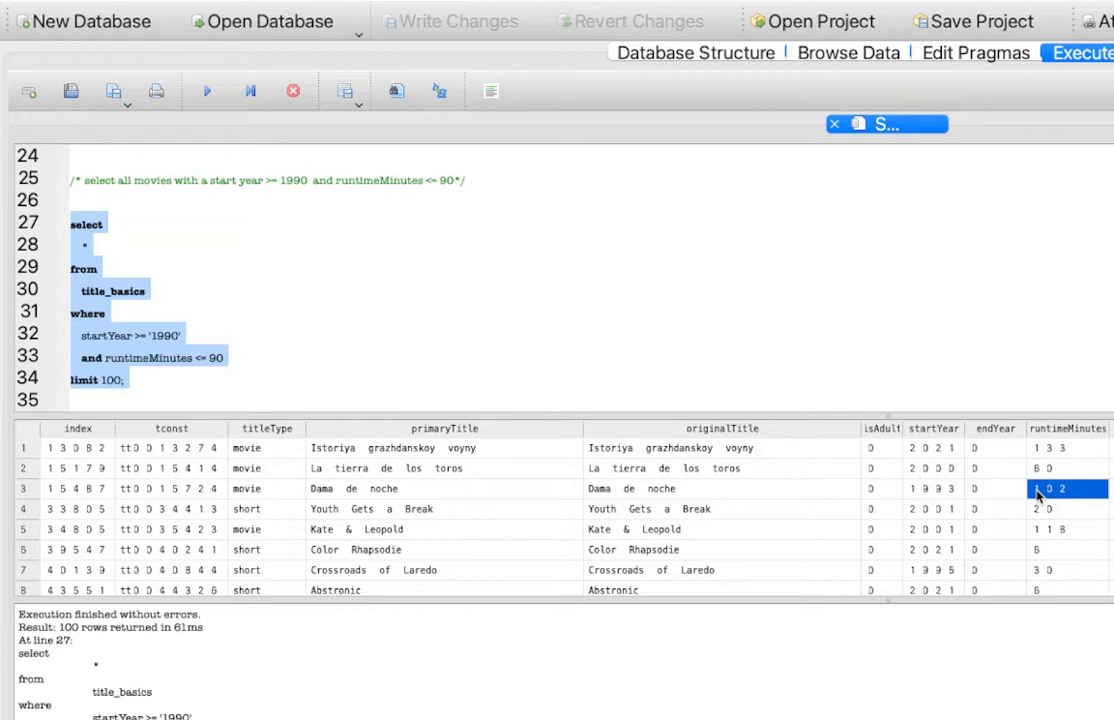
{"action": "left_click", "coordinate": [1047, 531]}
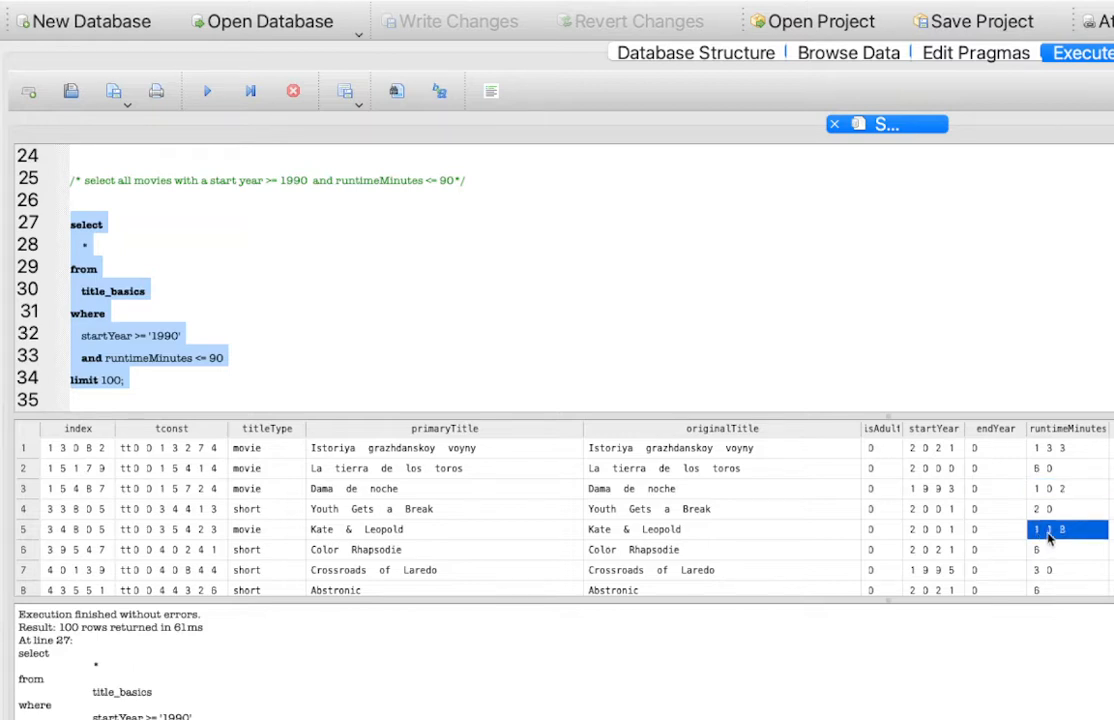
{"action": "left_click", "coordinate": [704, 55]}
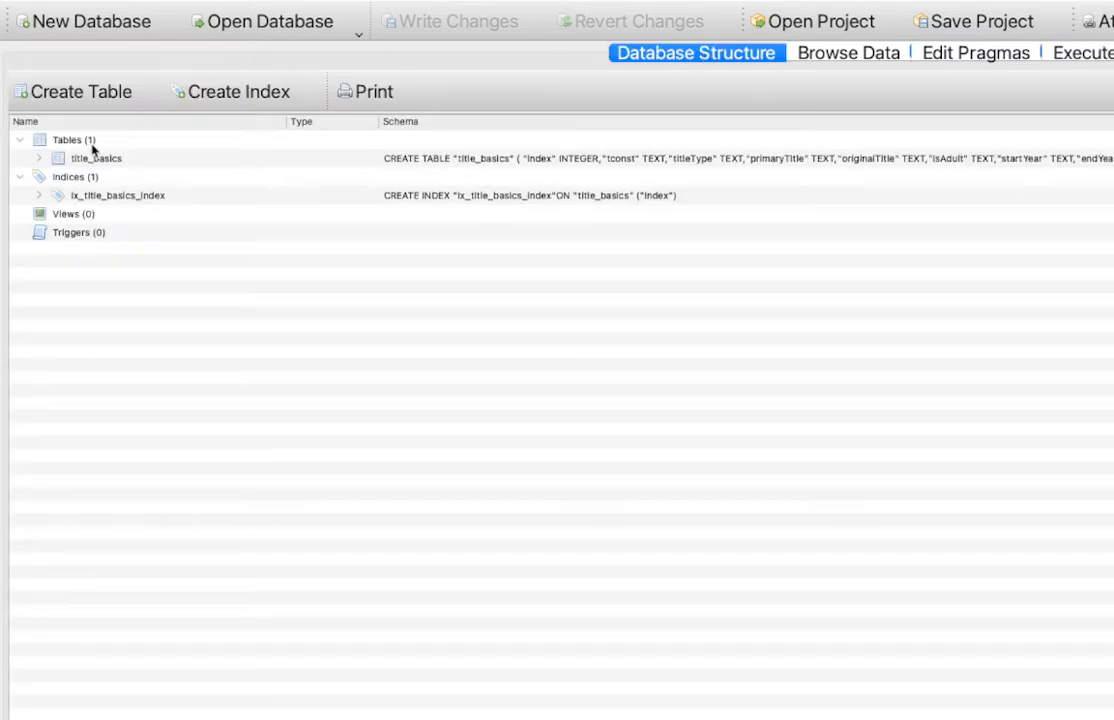
{"action": "left_click", "coordinate": [39, 158]}
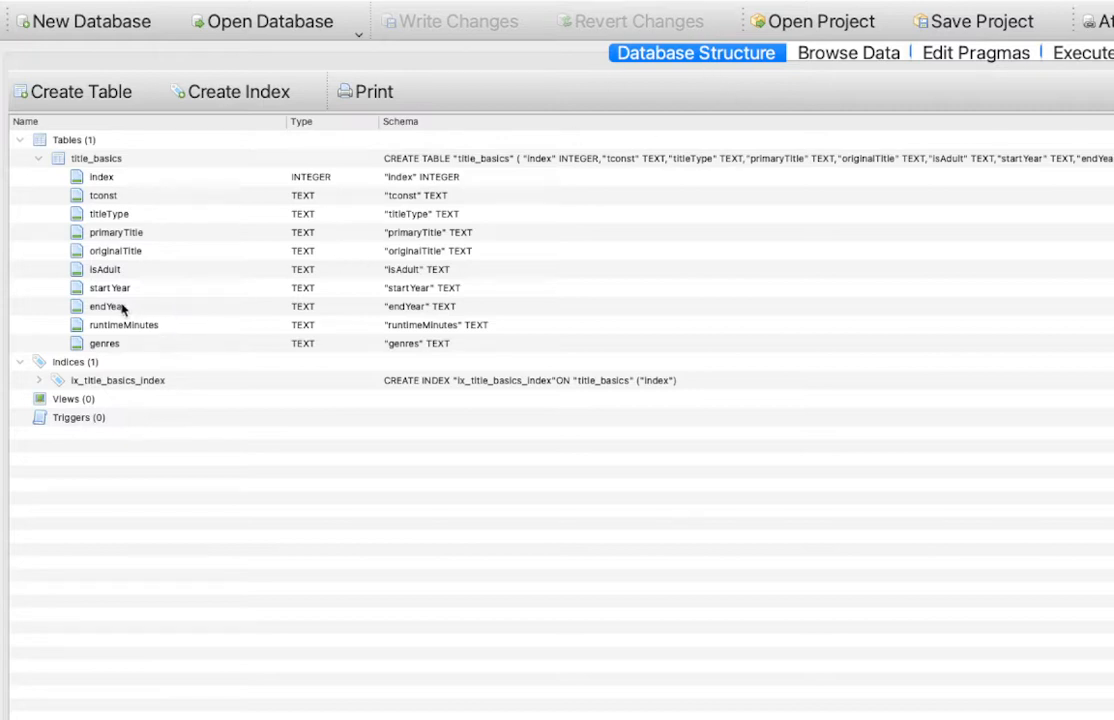
{"action": "left_click", "coordinate": [318, 330]}
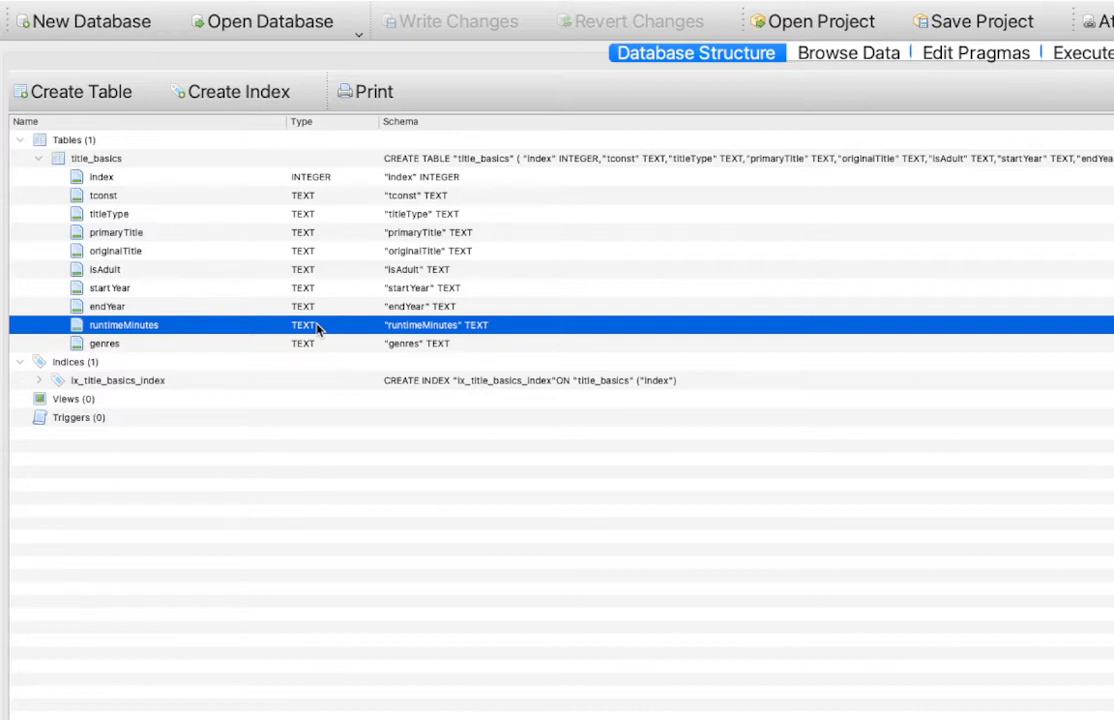
{"action": "left_click", "coordinate": [1080, 53]}
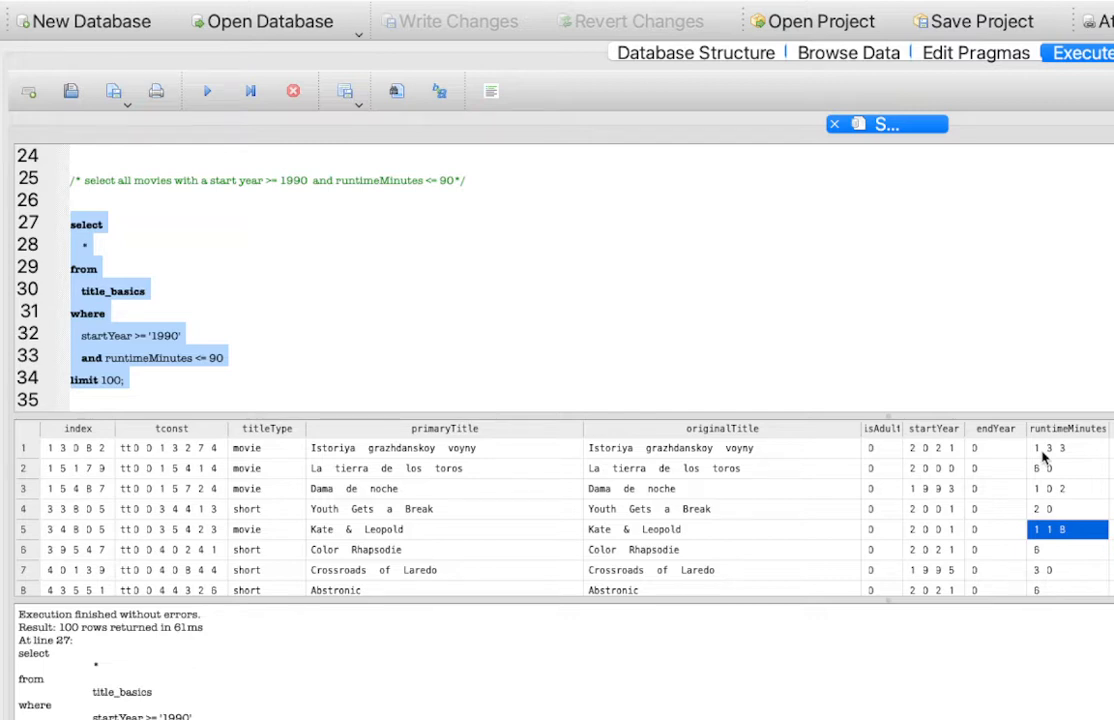
Start a new comment two lines below the fourth query's limit line.
{"action": "left_click", "coordinate": [238, 377]}
{"action": "key", "text": "Return"}
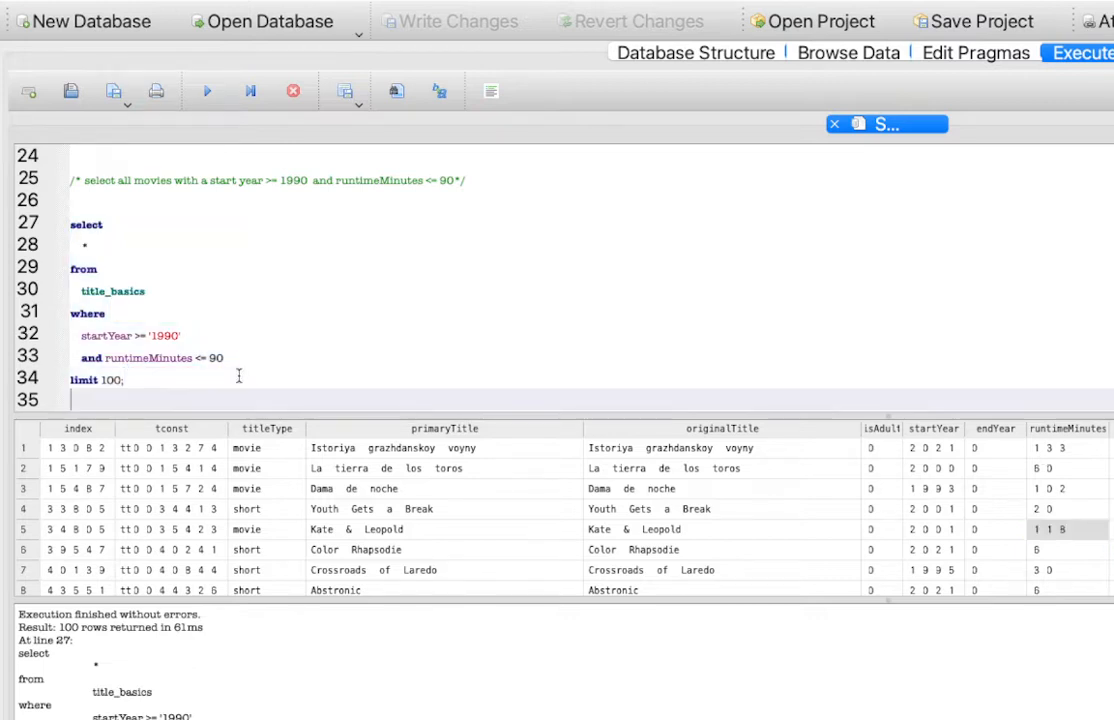
{"action": "key", "text": "Return"}
{"action": "type", "text": "/* a"}
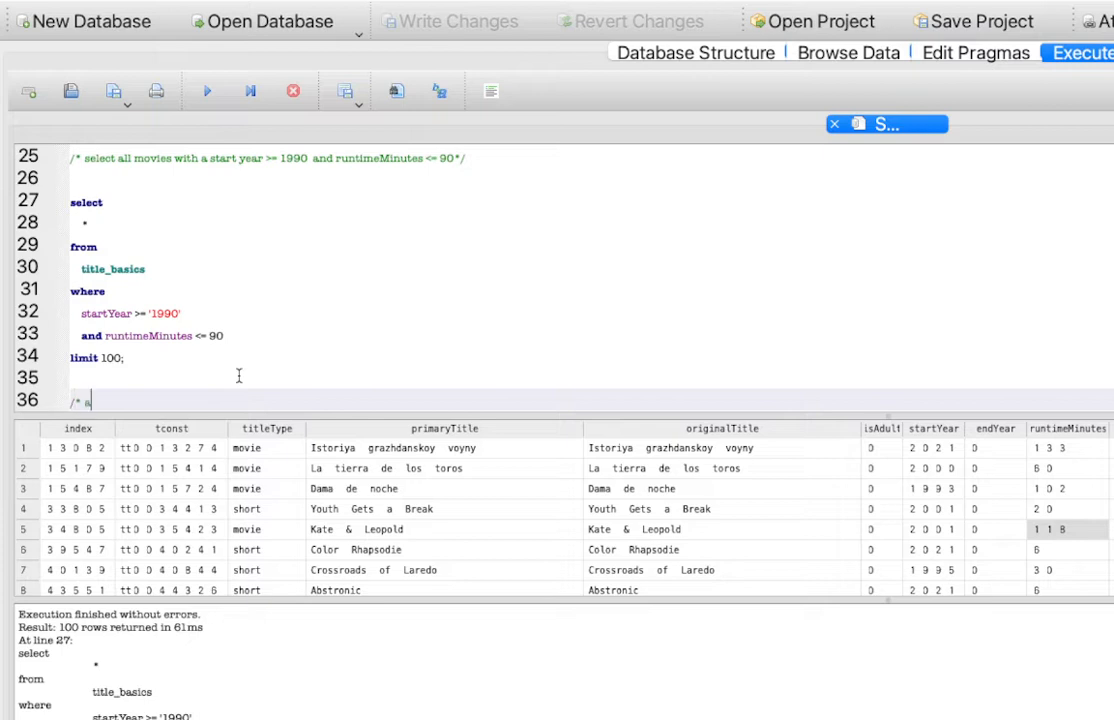
{"action": "type", "text": "bcdefg"}
{"action": "key", "text": "BackSpace"}
{"action": "key", "text": "BackSpace"}
{"action": "key", "text": "BackSpace"}
{"action": "key", "text": "BackSpace"}
{"action": "key", "text": "BackSpace"}
{"action": "key", "text": "BackSpace"}
{"action": "key", "text": "BackSpace"}
{"action": "type", "text": "abcdefghijklmnopqrs"}
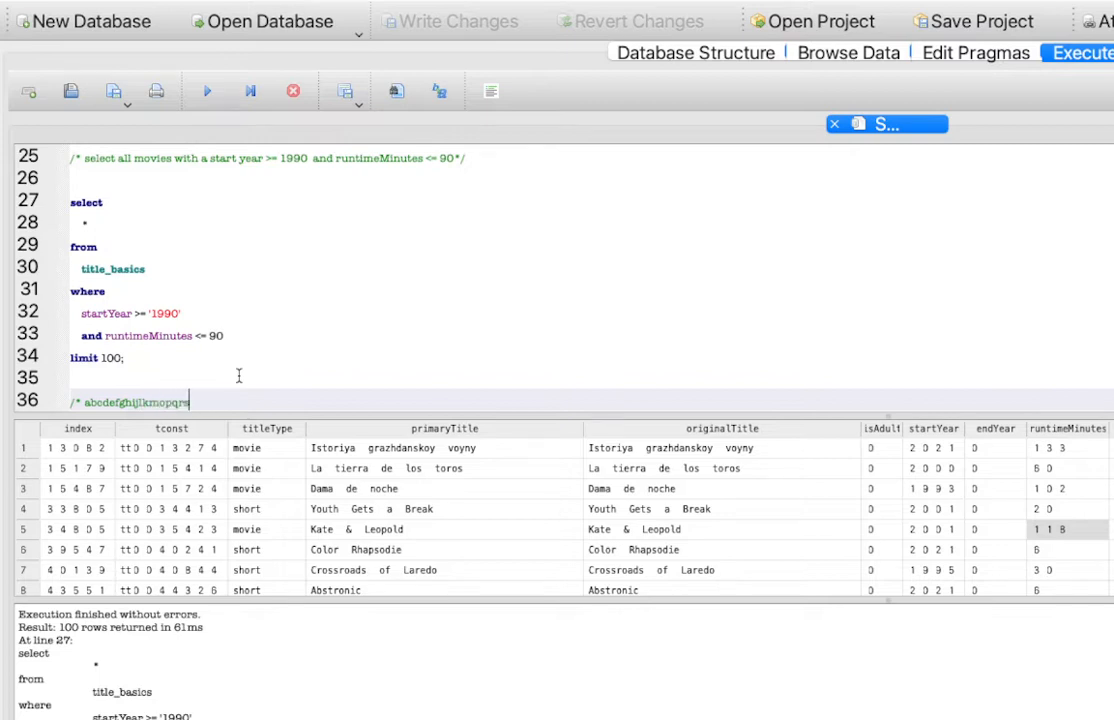
{"action": "type", "text": "tuvwxyz"}
{"action": "left_click", "coordinate": [83, 402]}
{"action": "type", "text": "01234"}
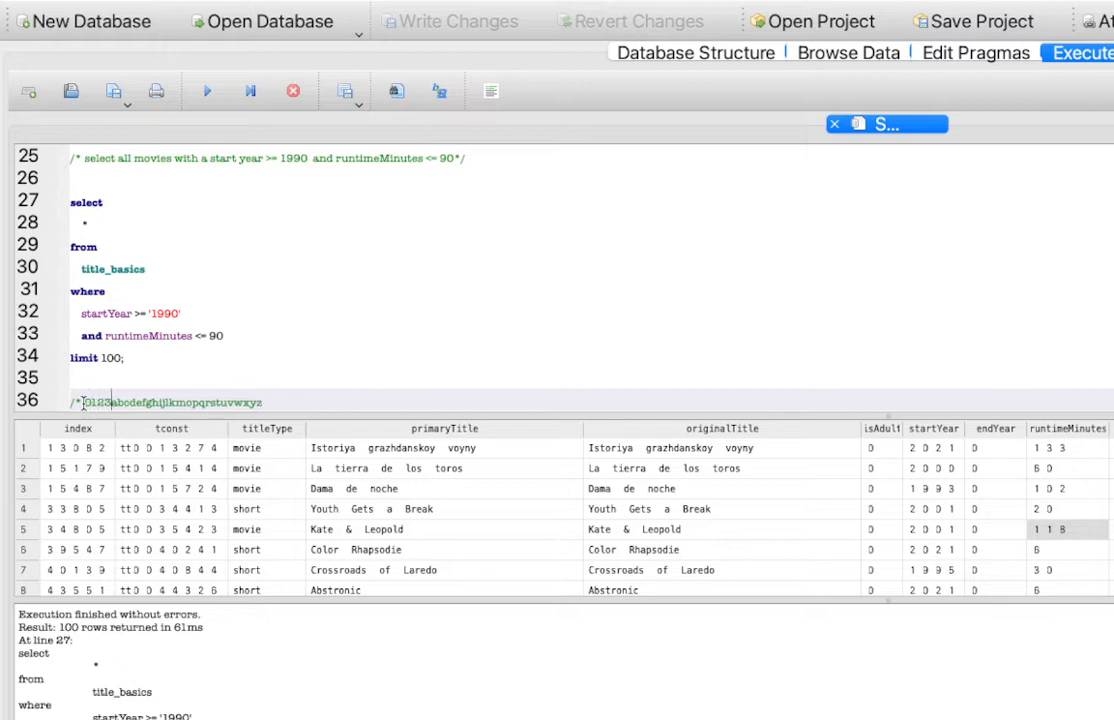
{"action": "type", "text": "56789"}
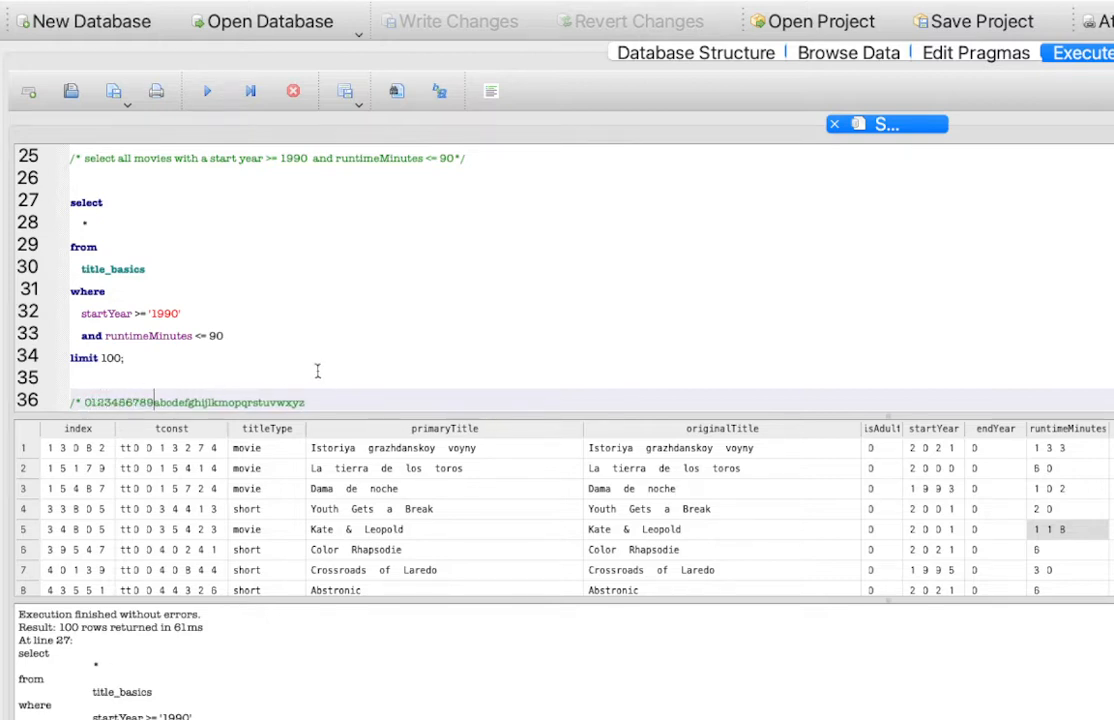
{"action": "left_click", "coordinate": [330, 400]}
{"action": "type", "text": "*/"}
{"action": "key", "text": "Return"}
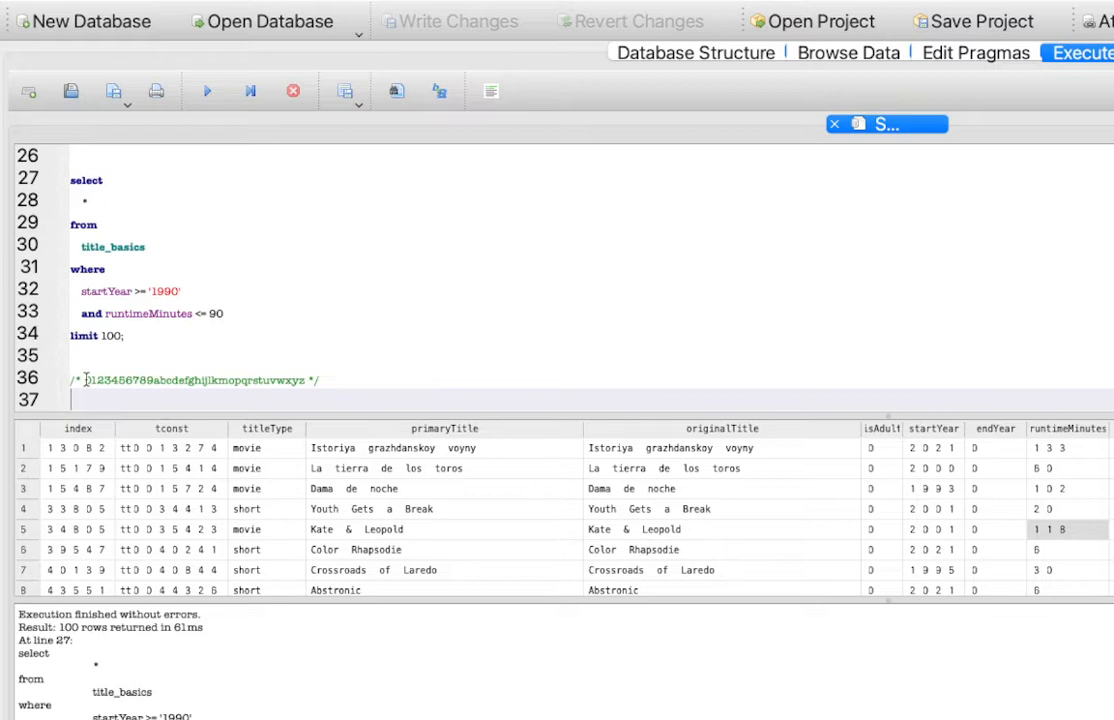
Start another comment below the character-order comment with the text "90 or 133", leaving a blank line between them.
{"action": "left_click_drag", "start_coordinate": [84, 380], "coordinate": [267, 396]}
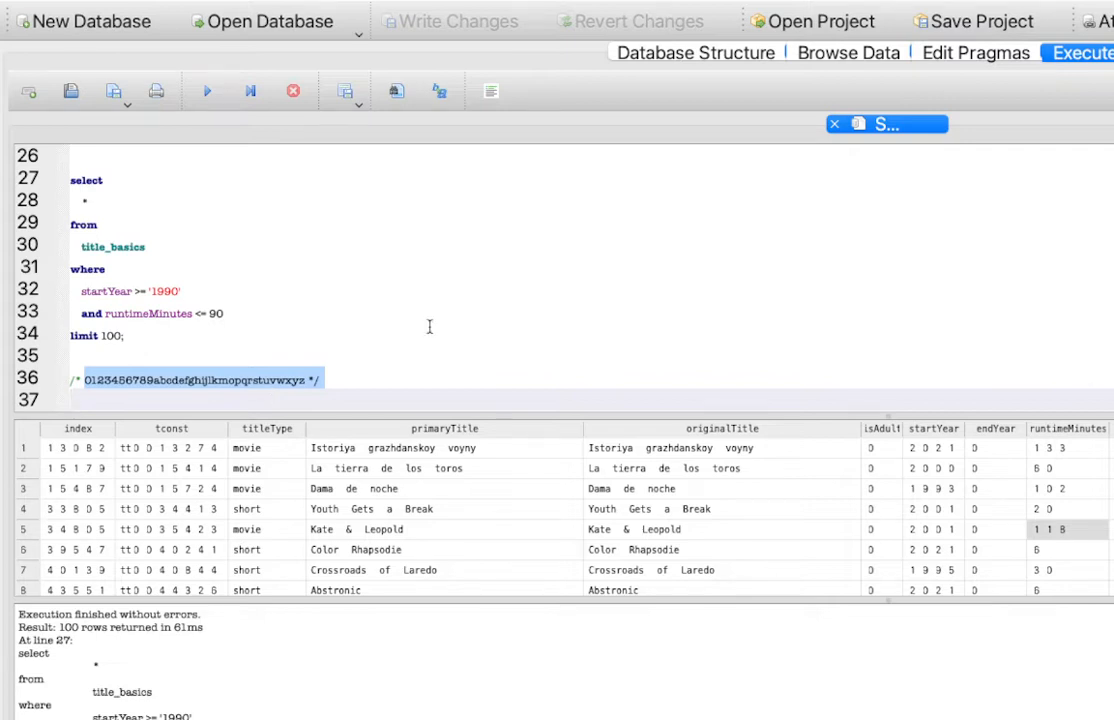
{"action": "left_click", "coordinate": [341, 380]}
{"action": "key", "text": "Return"}
{"action": "key", "text": "Return"}
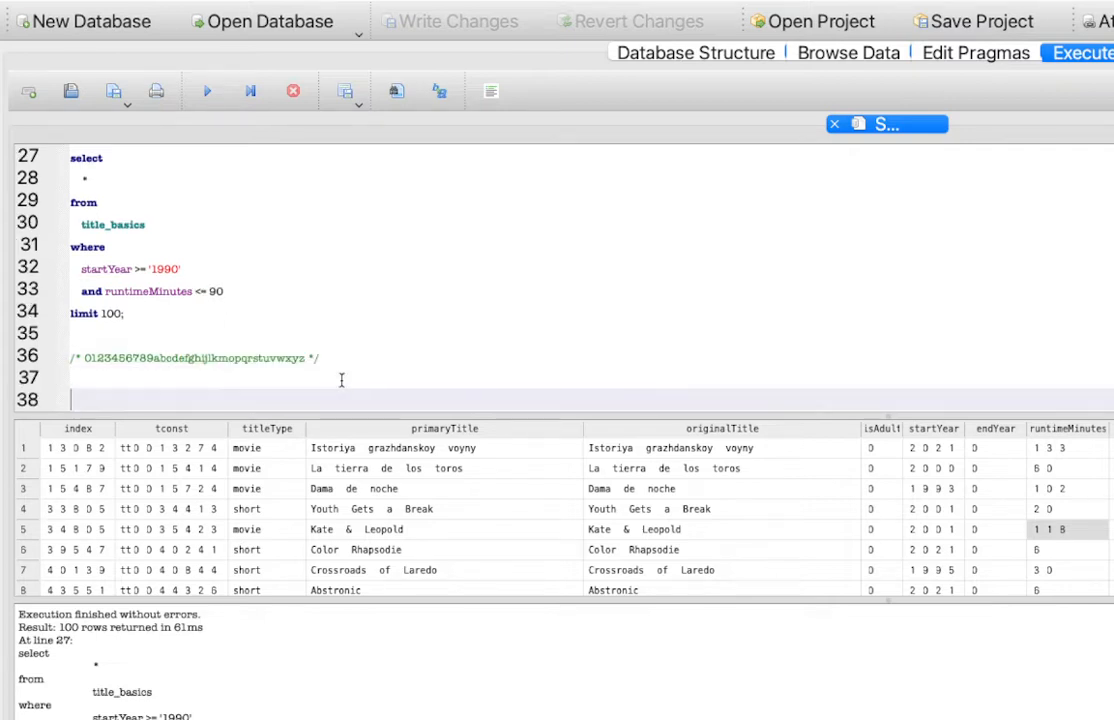
{"action": "type", "text": "/* 90 or 133"}
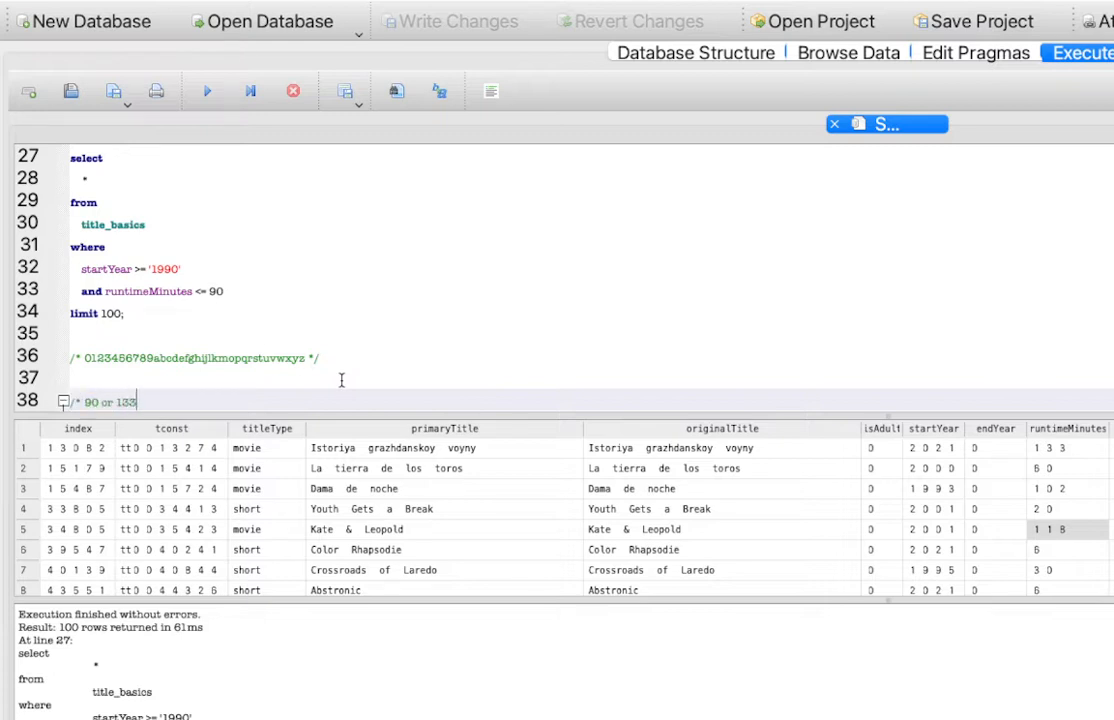
Compare the leading digits of 90 and 133 with their positions in the character-order comment.
{"action": "left_click_drag", "start_coordinate": [83, 402], "coordinate": [101, 401]}
{"action": "left_click", "coordinate": [91, 401]}
{"action": "left_click", "coordinate": [146, 357]}
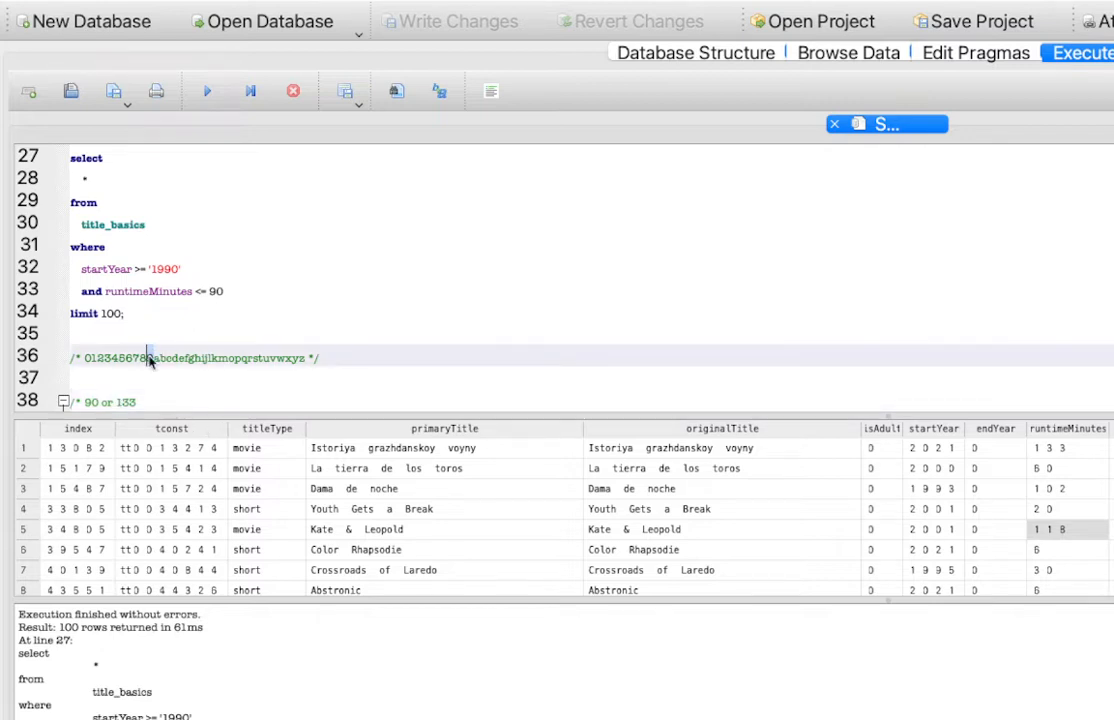
{"action": "left_click_drag", "start_coordinate": [148, 359], "coordinate": [98, 358]}
{"action": "left_click_drag", "start_coordinate": [114, 402], "coordinate": [143, 402]}
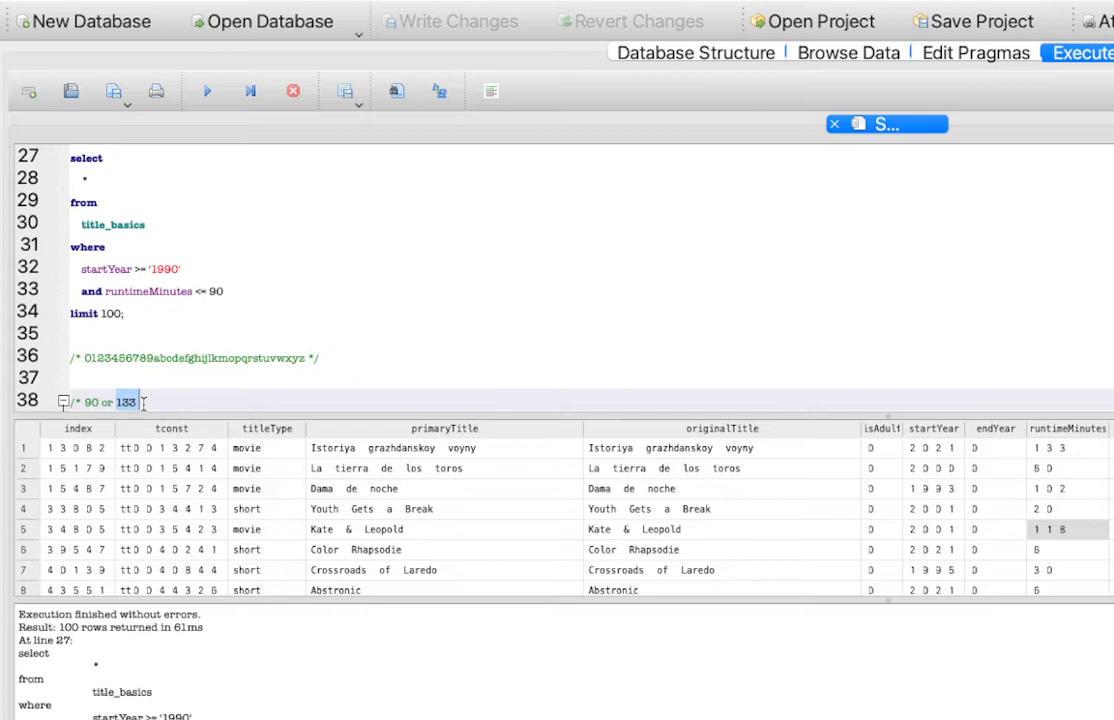
Close the "90 or 133" comment and add a blank line below it.
{"action": "left_click", "coordinate": [84, 402]}
{"action": "type", "text": "*/"}
{"action": "key", "text": "Return"}
{"action": "key", "text": "Return"}
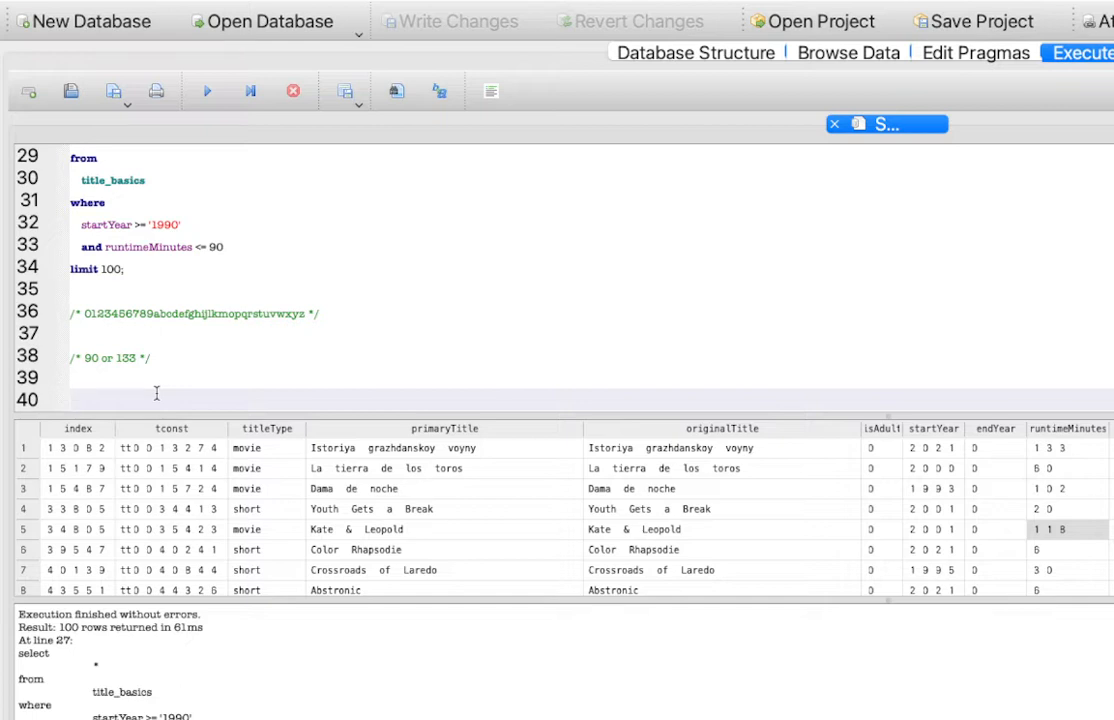
{"action": "type", "text": "elect"}
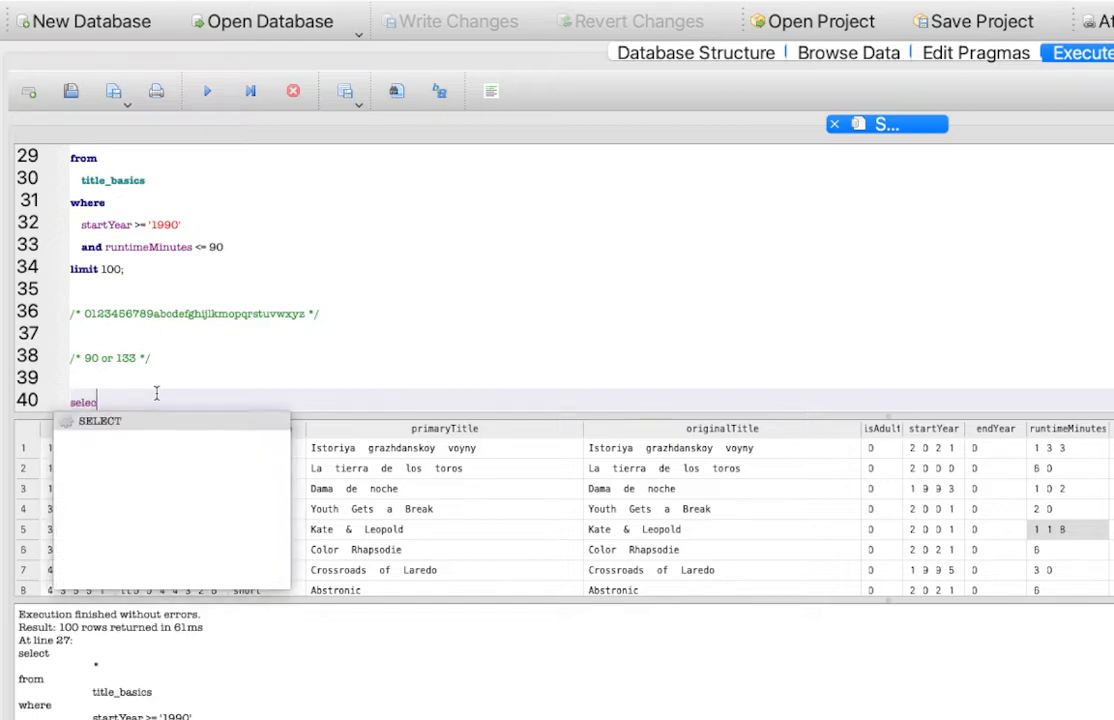
{"action": "key", "text": "Return"}
{"action": "type", "text": "*"}
{"action": "key", "text": "Return"}
{"action": "type", "text": "f"}
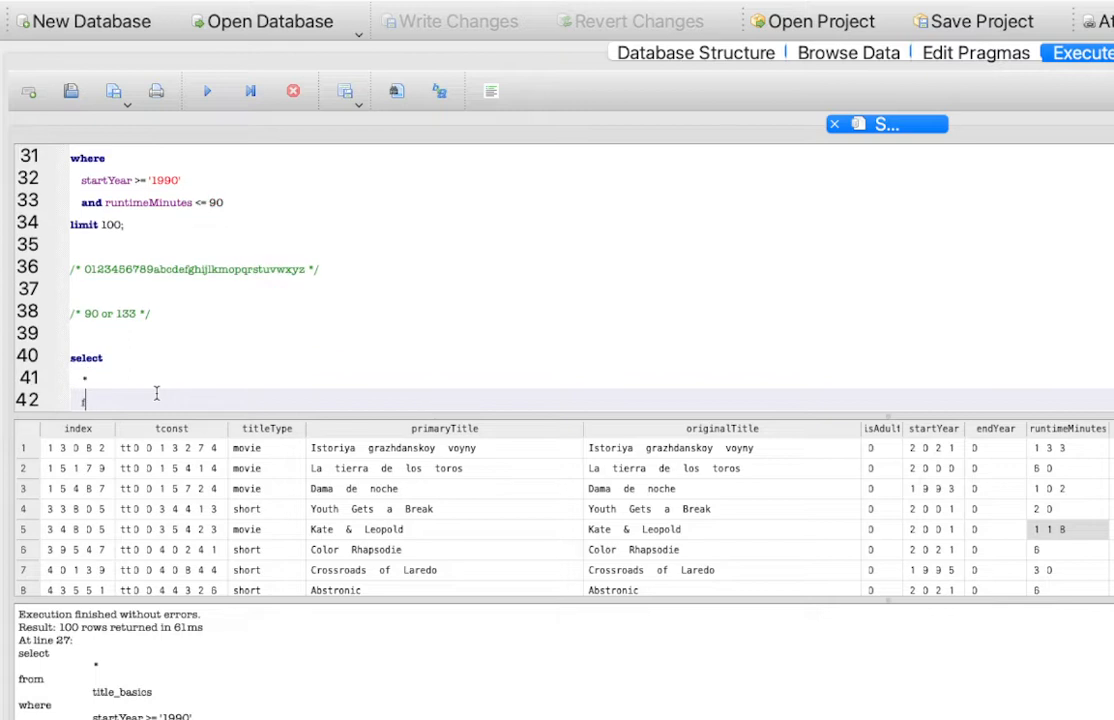
{"action": "key", "text": "BackSpace"}
{"action": "key", "text": "BackSpace"}
{"action": "key", "text": "BackSpace"}
{"action": "key", "text": "BackSpace"}
{"action": "key", "text": "BackSpace"}
{"action": "key", "text": "BackSpace"}
{"action": "key", "text": "BackSpace"}
{"action": "key", "text": "BackSpace"}
{"action": "key", "text": "BackSpace"}
{"action": "key", "text": "BackSpace"}
{"action": "key", "text": "BackSpace"}
{"action": "key", "text": "BackSpace"}
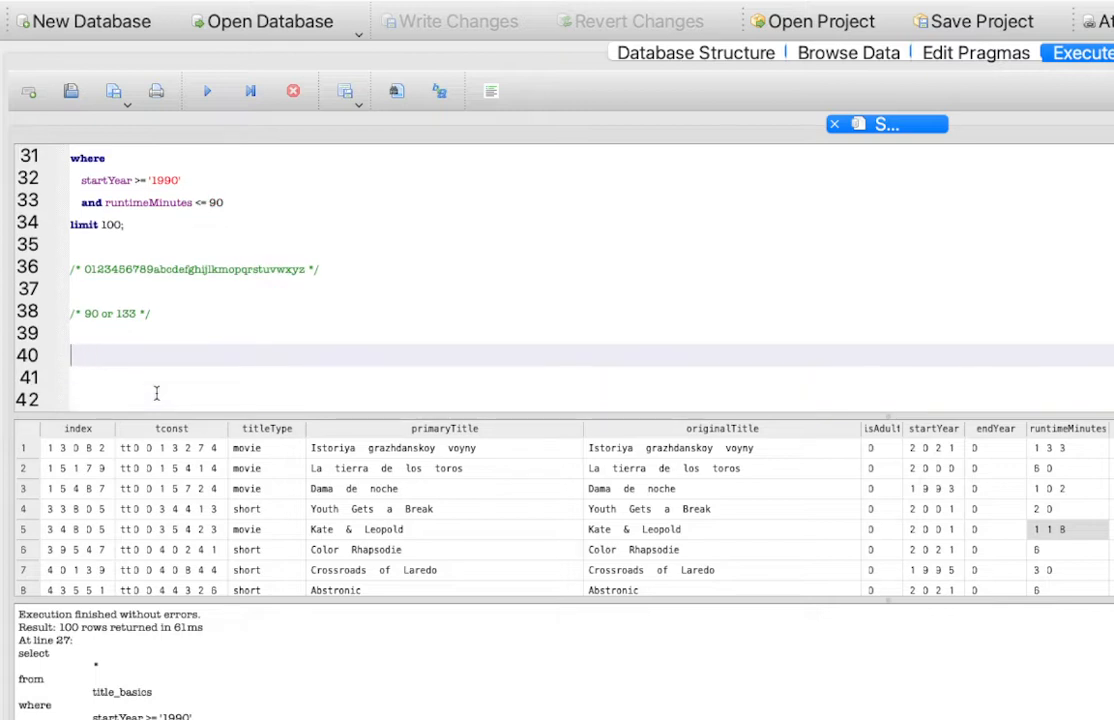
Add the comment "/* so alphabetical order sucks with numbers */" on line 40.
{"action": "type", "text": "/* so alphabetica"}
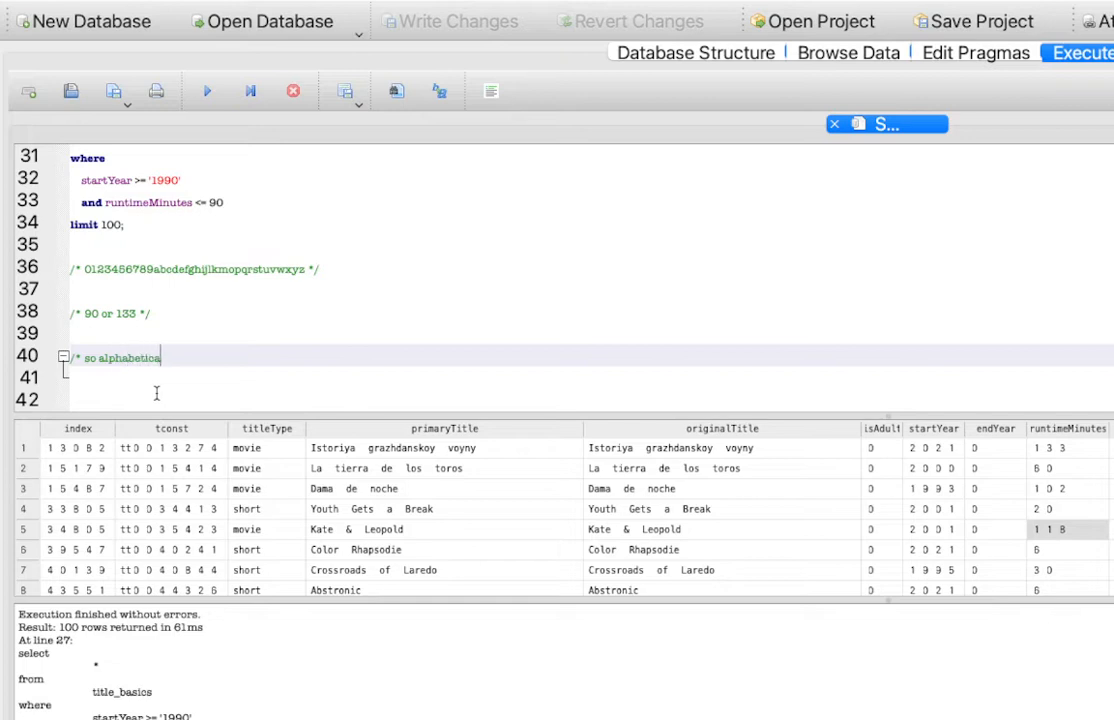
{"action": "type", "text": "l order sucks w"}
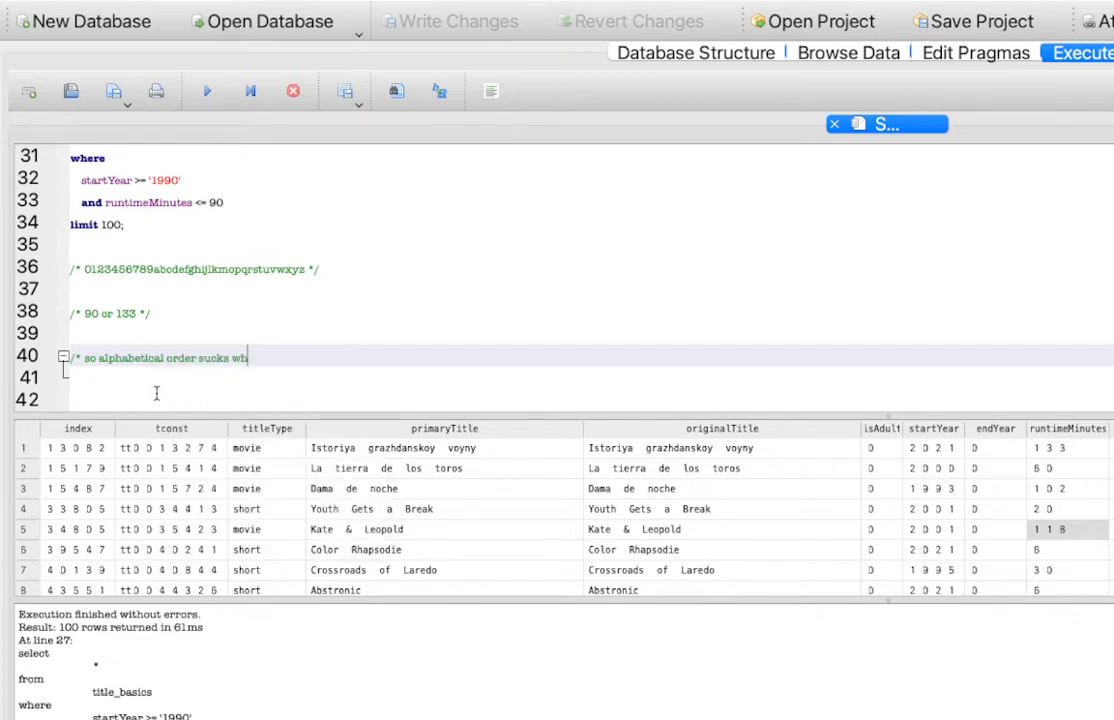
{"action": "type", "text": "ith num"}
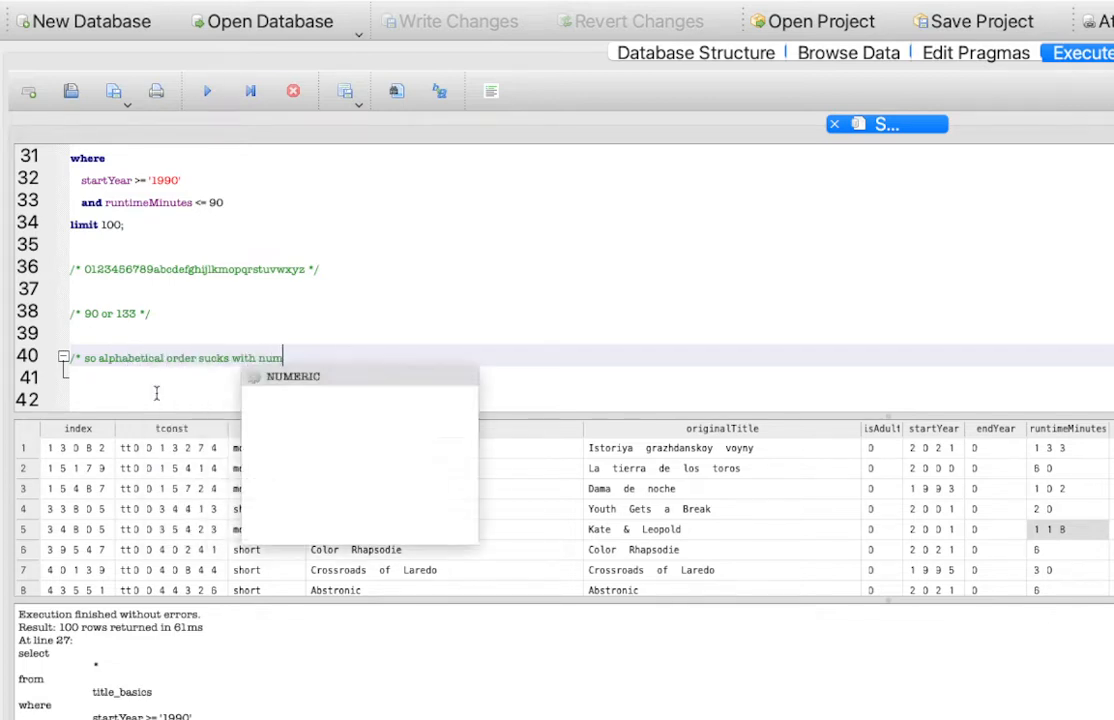
{"action": "type", "text": "bers */"}
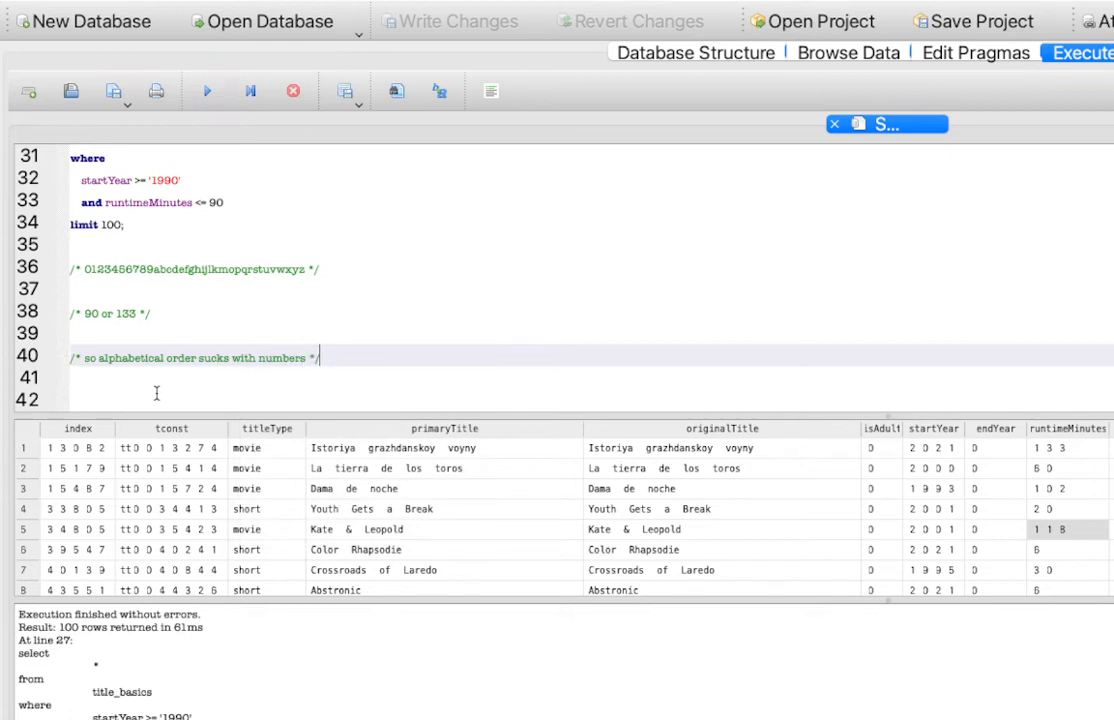
{"action": "left_click", "coordinate": [156, 393]}
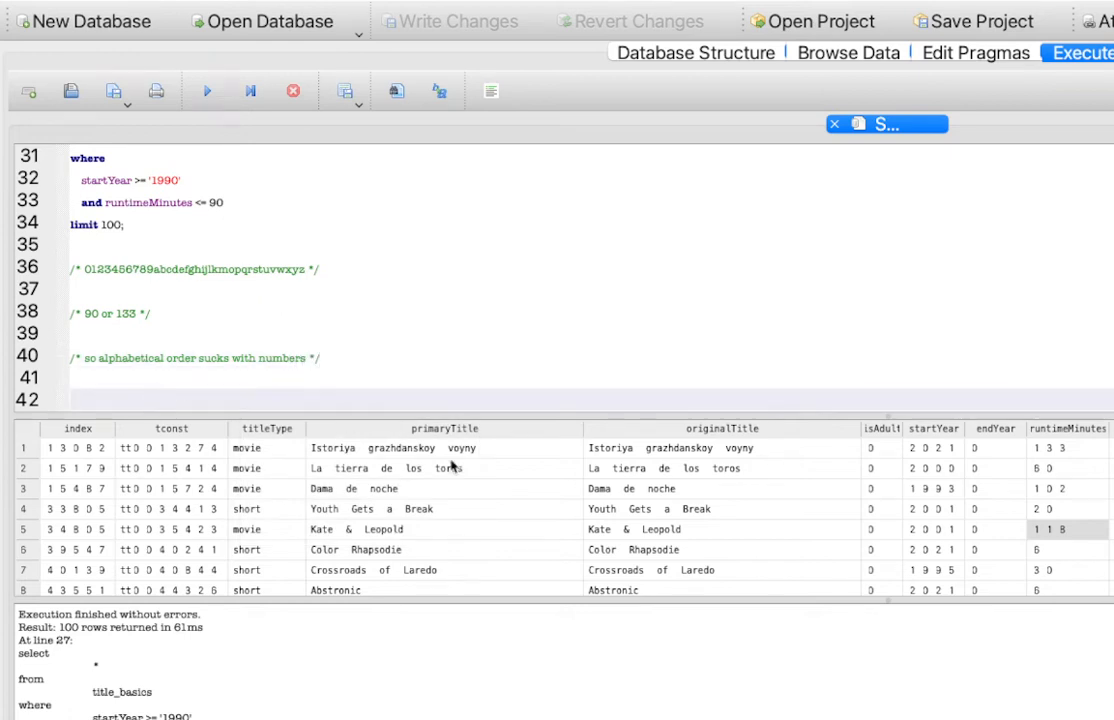
Compare the startYear and runtimeMinutes values down the result rows against the query's two conditions.
{"action": "left_click_drag", "start_coordinate": [913, 452], "coordinate": [925, 549]}
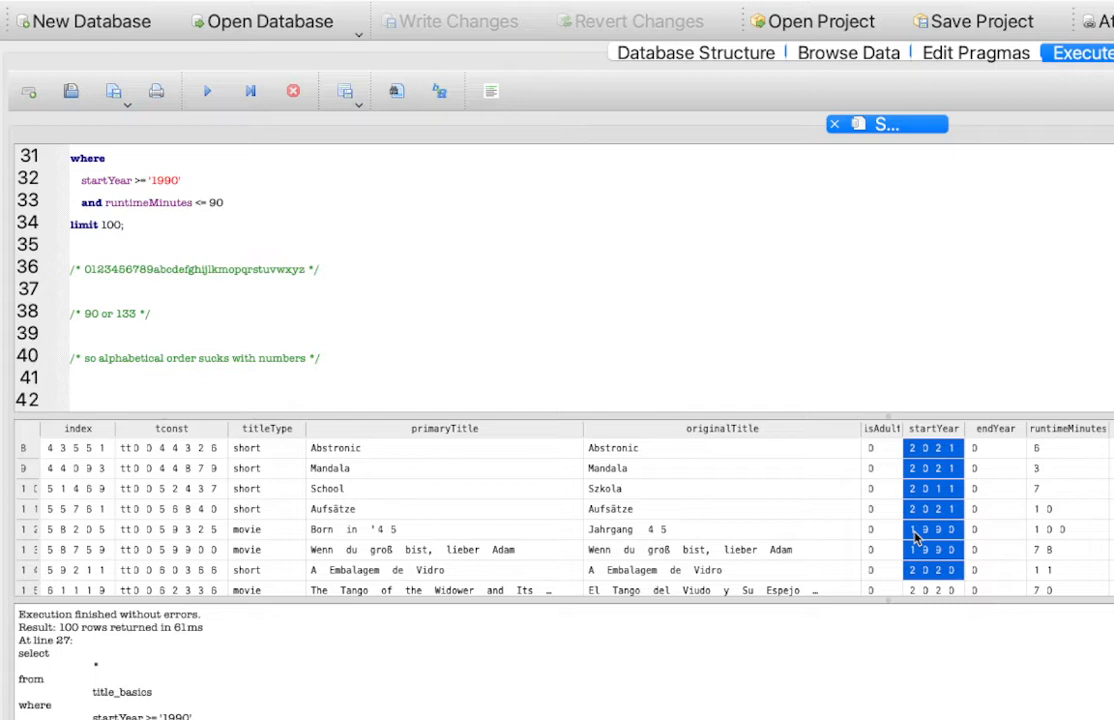
{"action": "mouse_move", "coordinate": [1066, 448]}
{"action": "left_mouse_down"}
{"action": "mouse_move", "coordinate": [1062, 517]}
{"action": "mouse_move", "coordinate": [1066, 448]}
{"action": "left_mouse_up"}
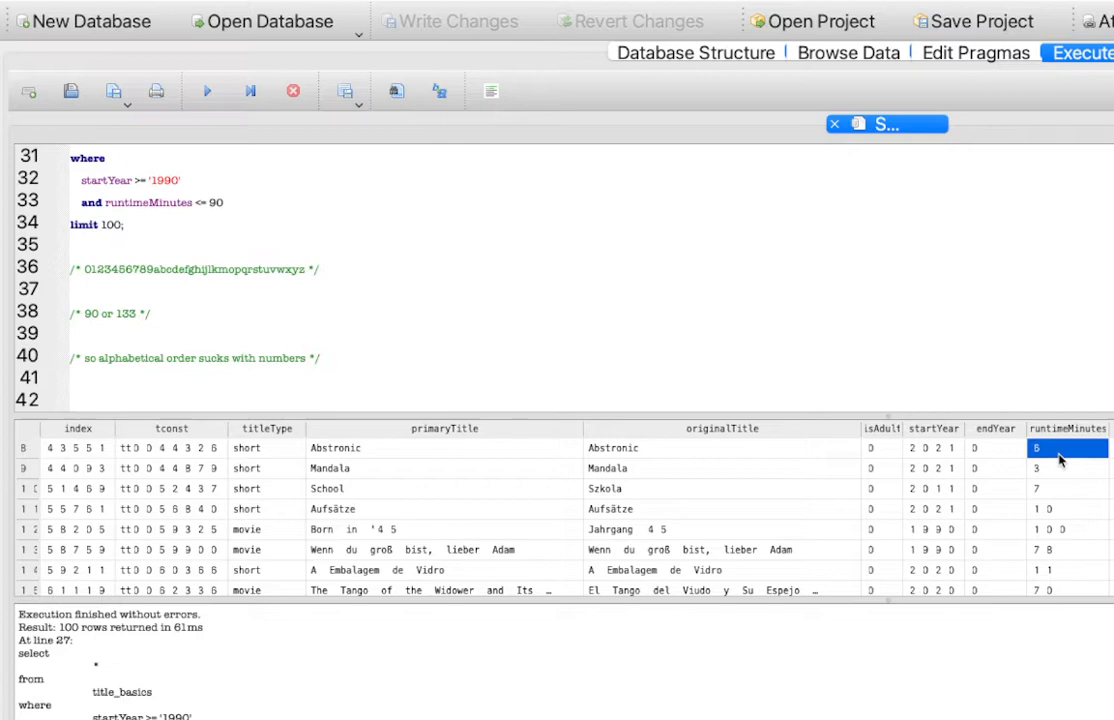
{"action": "left_click", "coordinate": [1058, 513]}
{"action": "left_click", "coordinate": [1055, 527]}
{"action": "scroll", "coordinate": [1058, 540], "scroll_direction": "down", "scroll_amount": 5}
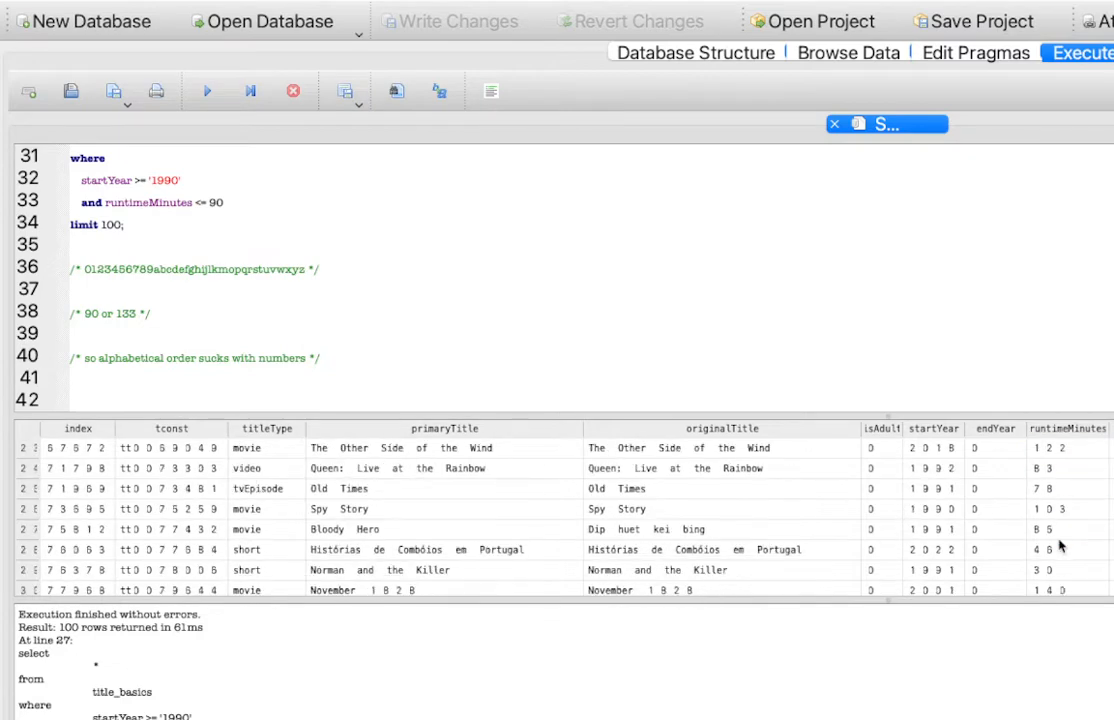
{"action": "scroll", "coordinate": [1060, 545], "scroll_direction": "up", "scroll_amount": 8}
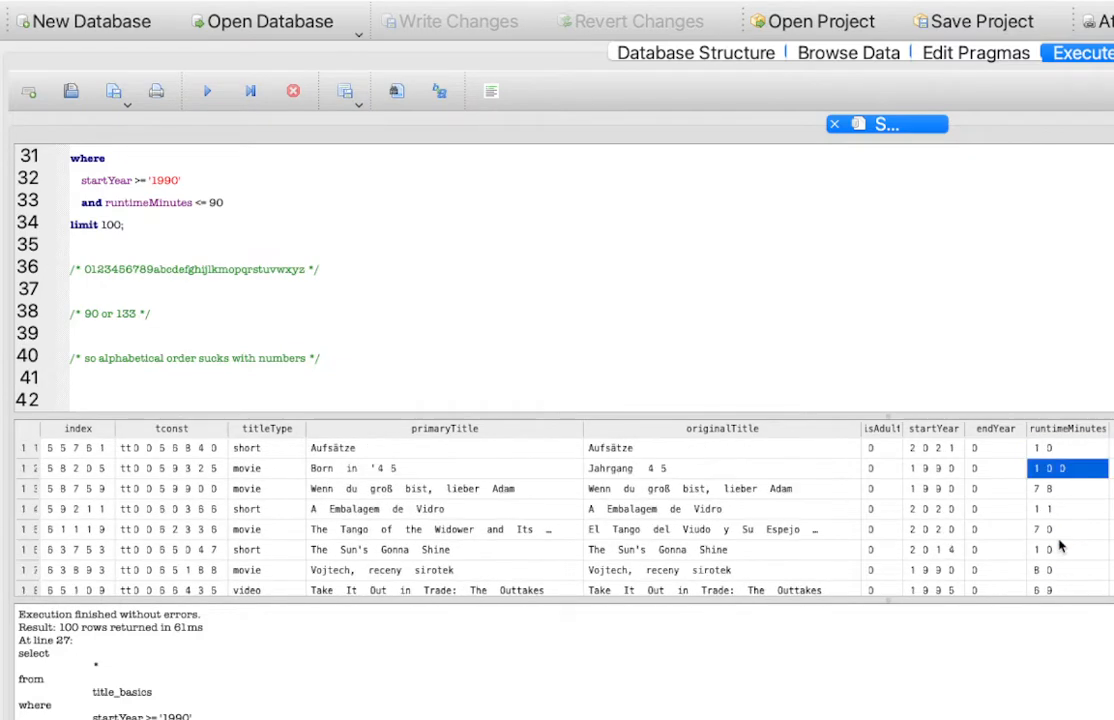
Start a comment on line 42 reading "/* select the titleType and primaryTitle of all movies that are Documentarys".
{"action": "left_click", "coordinate": [286, 405]}
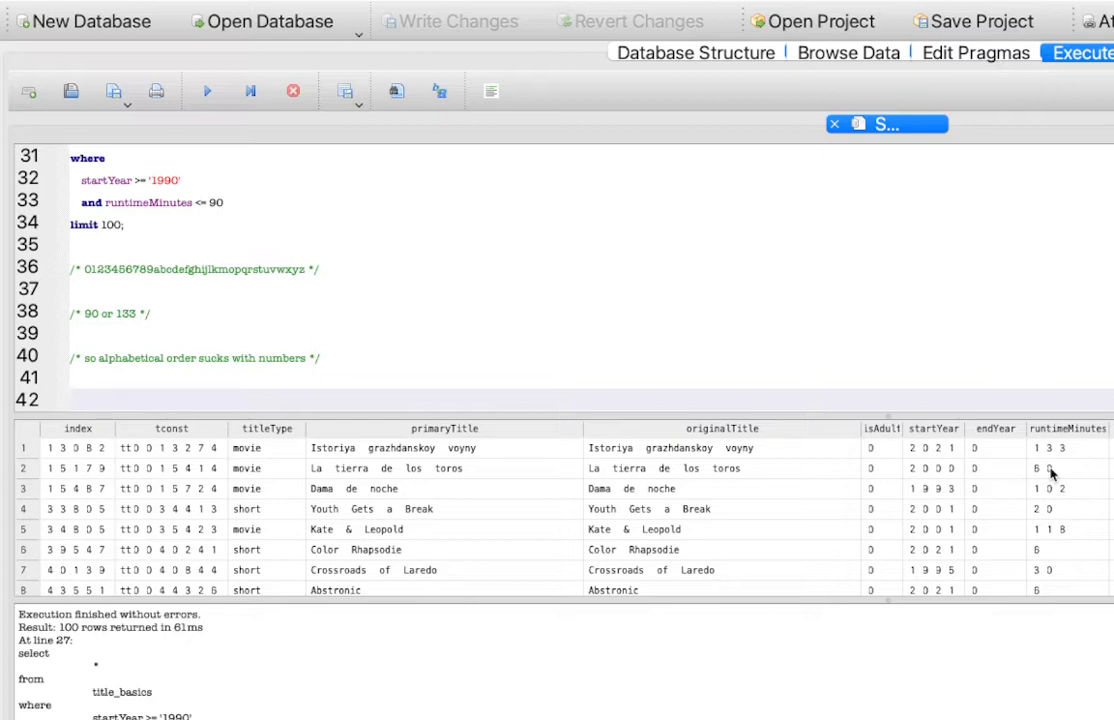
{"action": "left_click", "coordinate": [145, 384]}
{"action": "left_click", "coordinate": [129, 393]}
{"action": "type", "text": "/* select"}
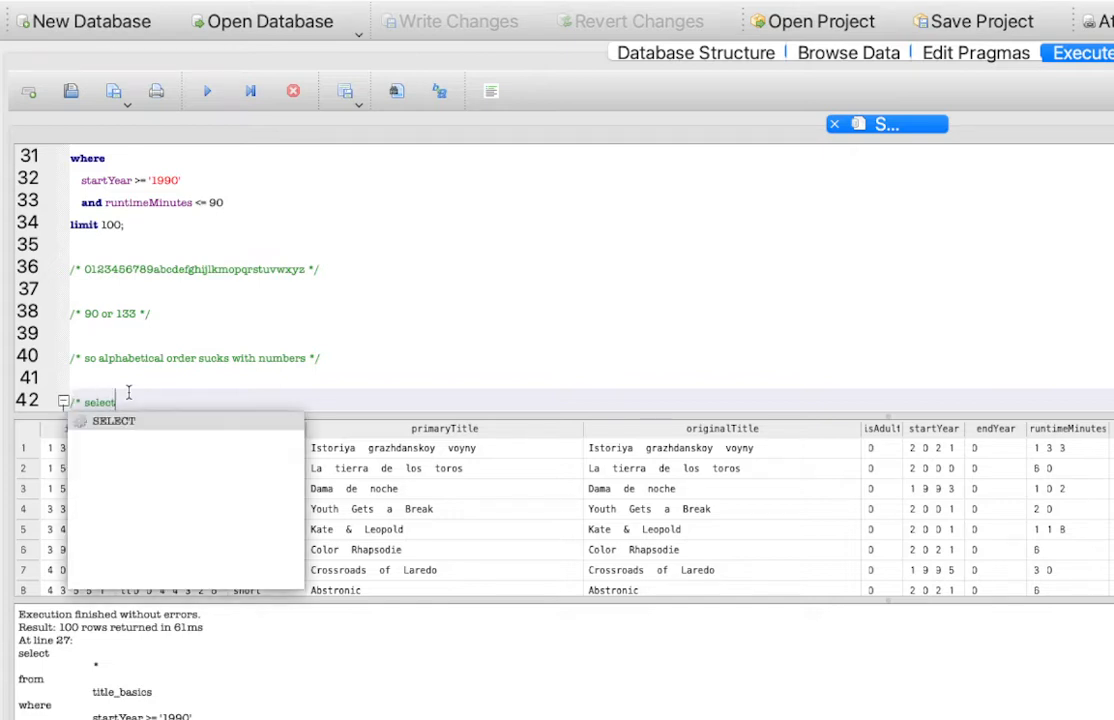
{"action": "type", "text": " the titl"}
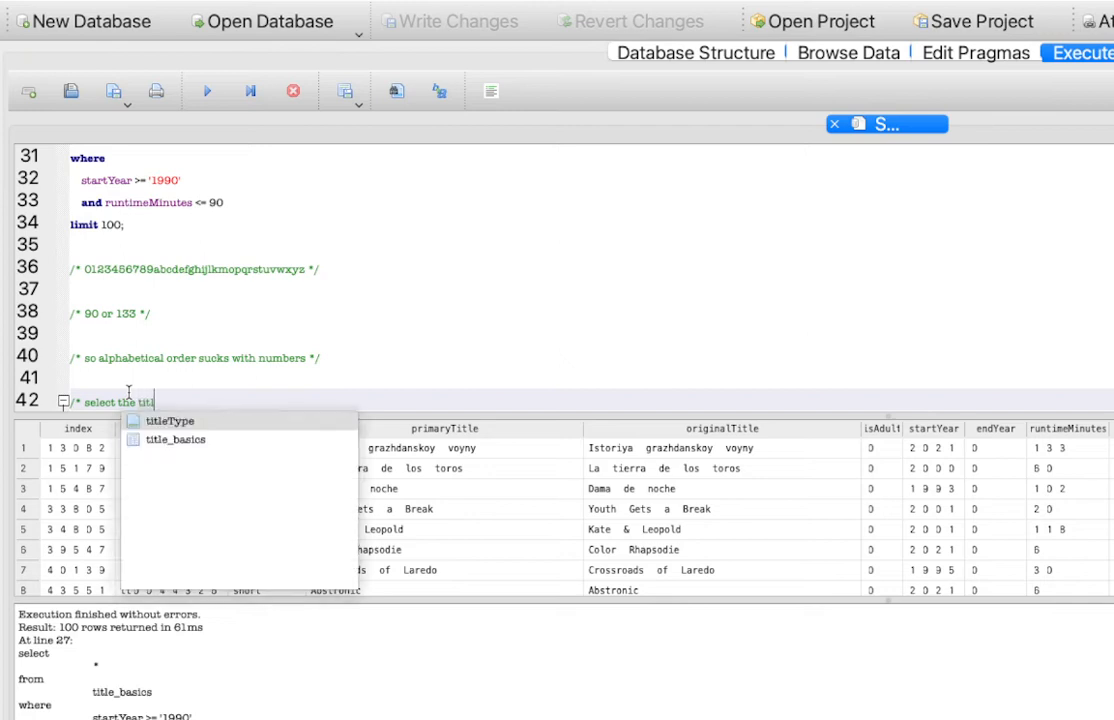
{"action": "type", "text": "eType and primar"}
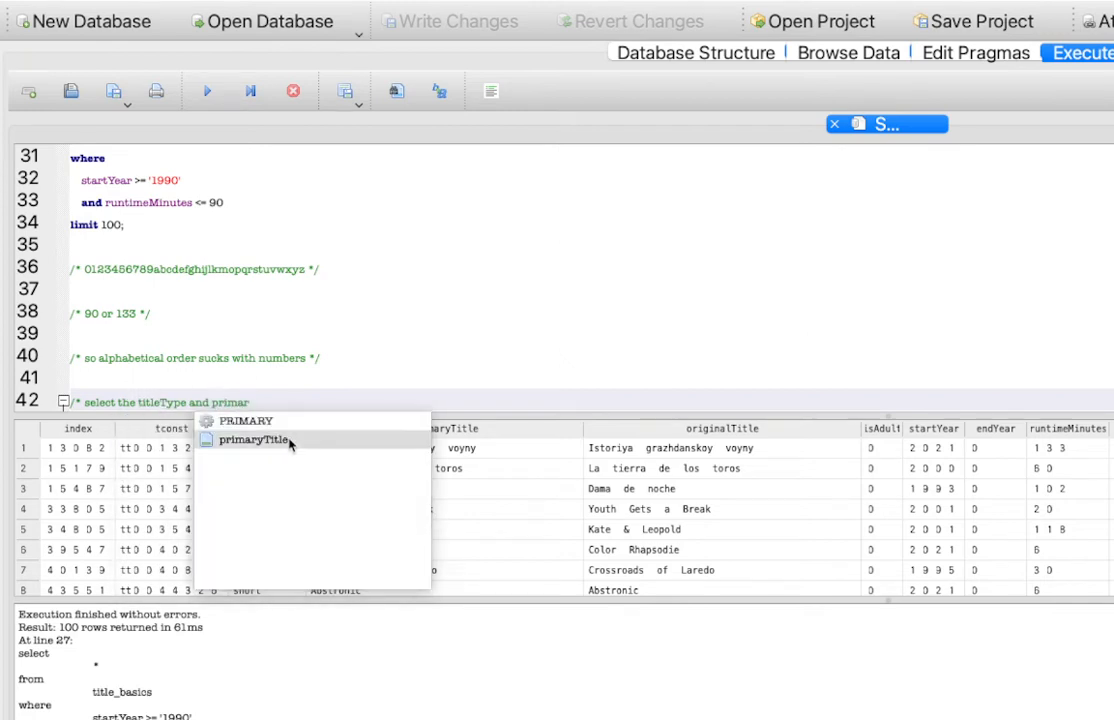
{"action": "double_click", "coordinate": [250, 441]}
{"action": "type", "text": "of all mo"}
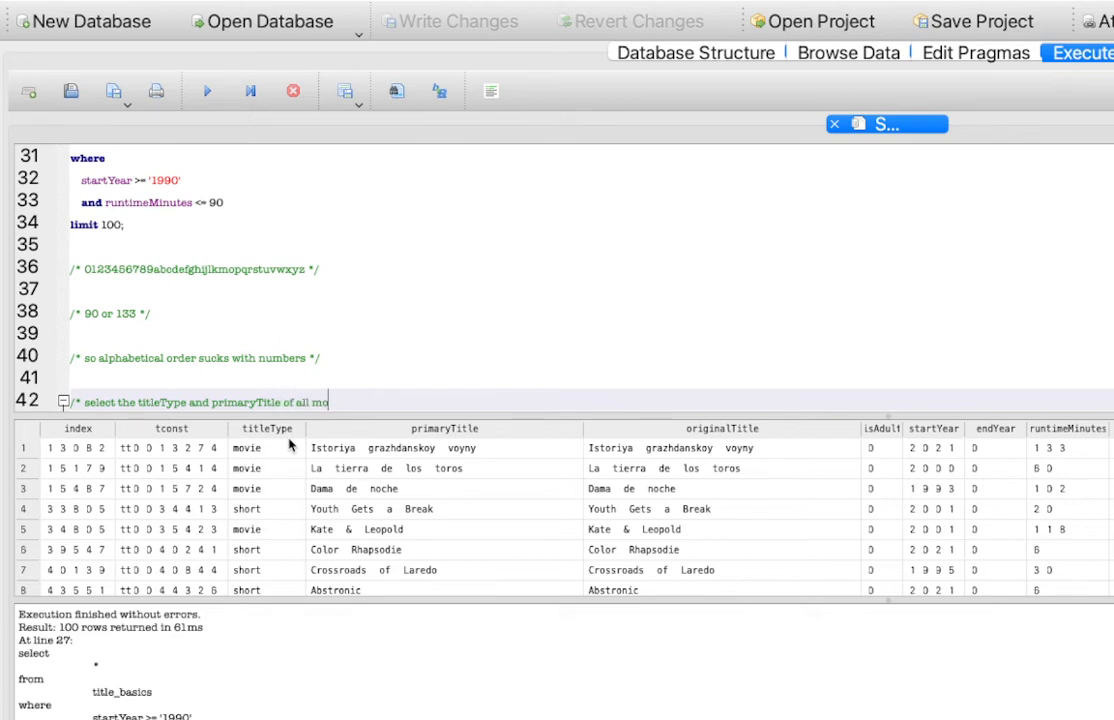
{"action": "type", "text": "vies that are Documentaries"}
{"action": "key", "text": "BackSpace"}
{"action": "key", "text": "BackSpace"}
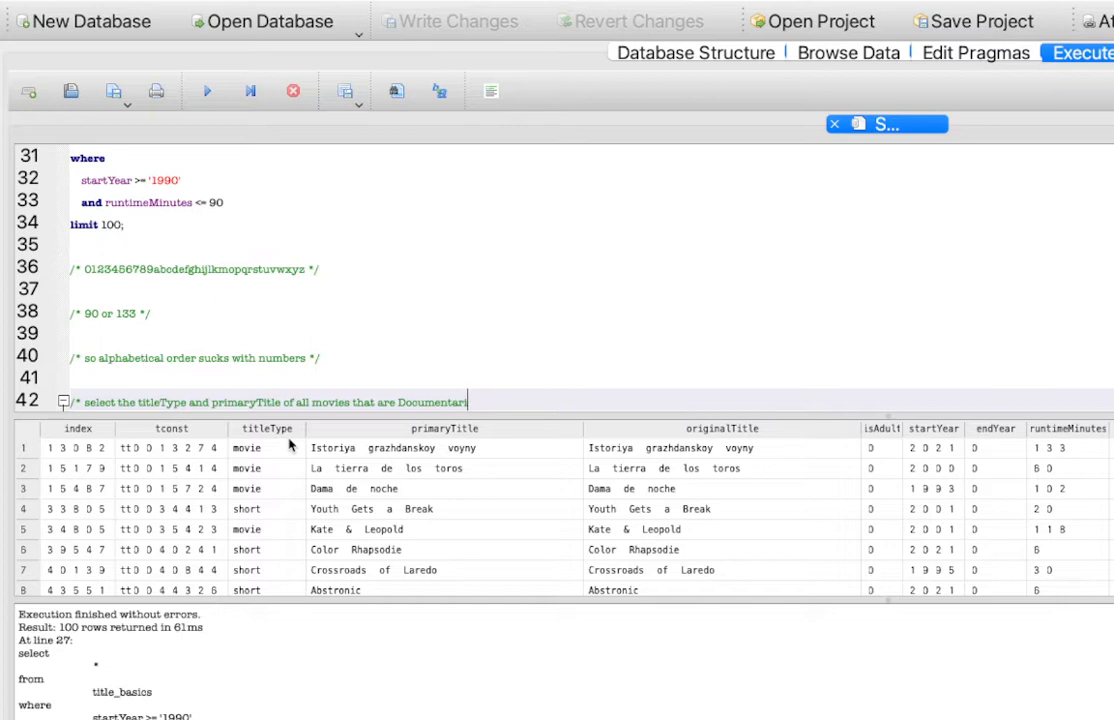
{"action": "key", "text": "BackSpace"}
{"action": "type", "text": "ie"}
{"action": "key", "text": "BackSpace"}
{"action": "key", "text": "BackSpace"}
{"action": "type", "text": "ys"}
Close the Documentarys comment with "*/" and leave a blank line before line 44.
{"action": "key", "text": "Return"}
{"action": "key", "text": "Return"}
{"action": "key", "text": "Up"}
{"action": "key", "text": "Up"}
{"action": "key", "text": "End"}
{"action": "type", "text": "*/"}
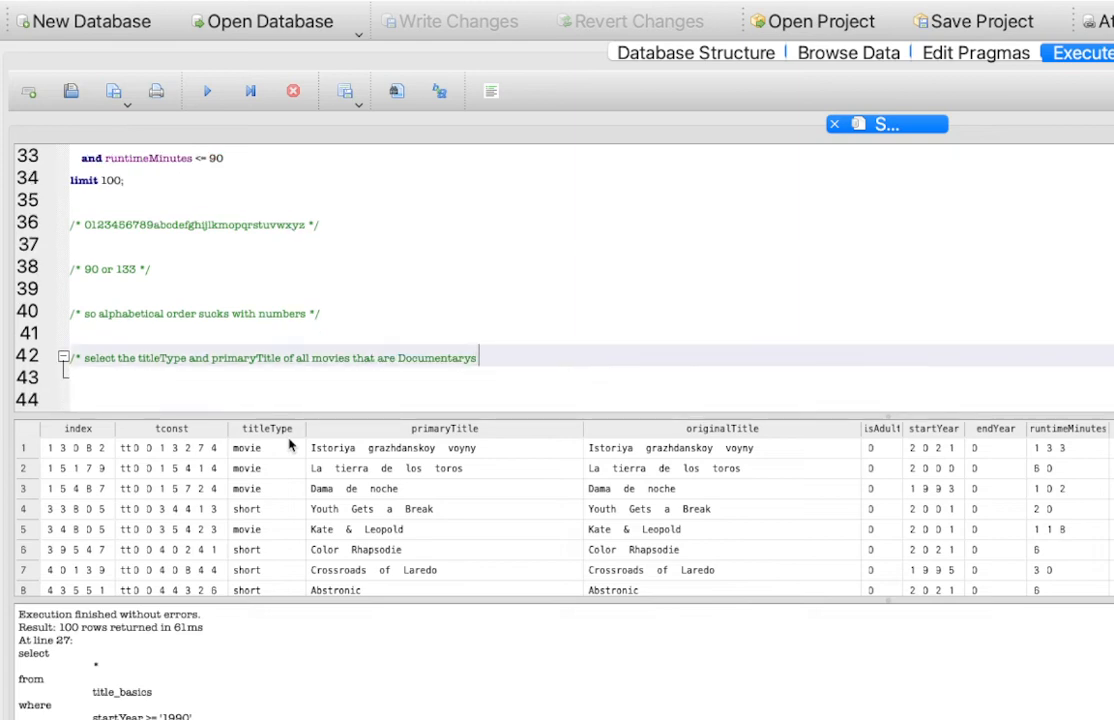
{"action": "key", "text": "Down"}
{"action": "key", "text": "Down"}
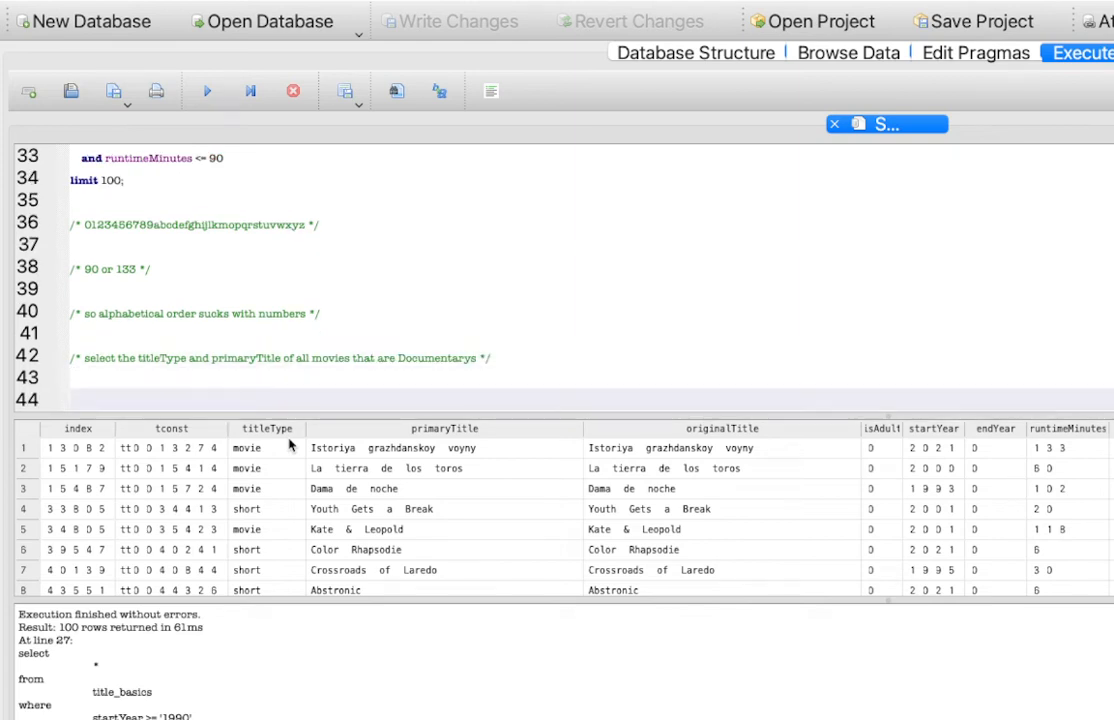
Begin a select statement on line 44 that lists the titleType and primaryTitle columns on separate lines.
{"action": "type", "text": "select"}
{"action": "key", "text": "Return"}
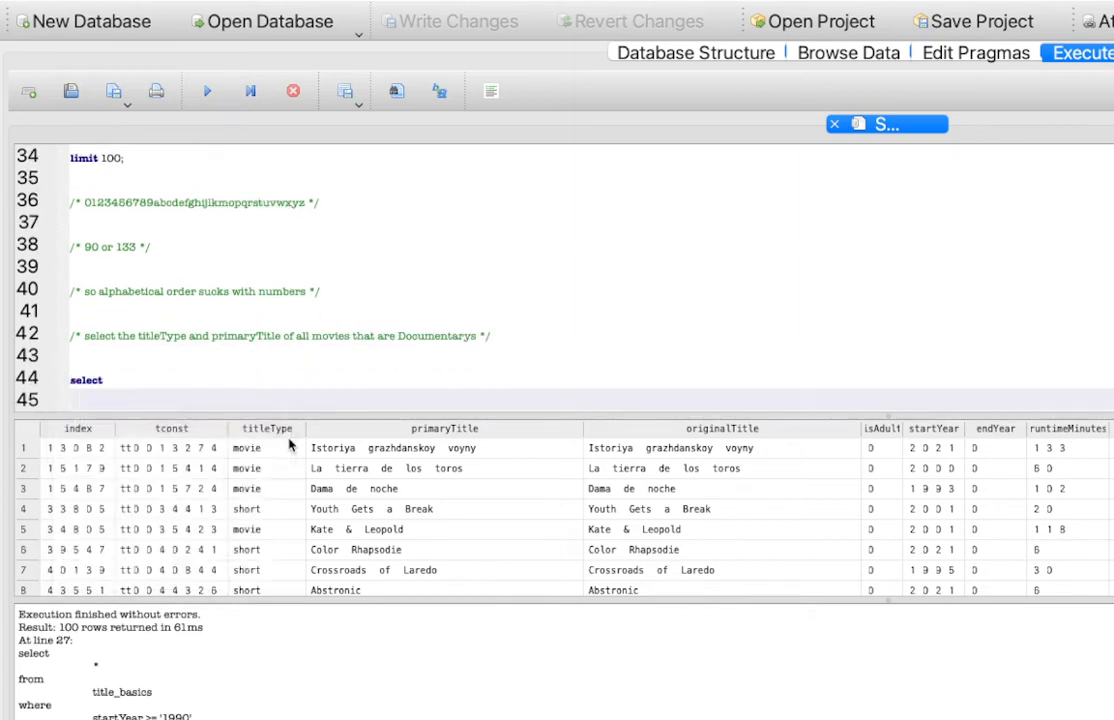
{"action": "type", "text": "titleType"}
{"action": "key", "text": "Return"}
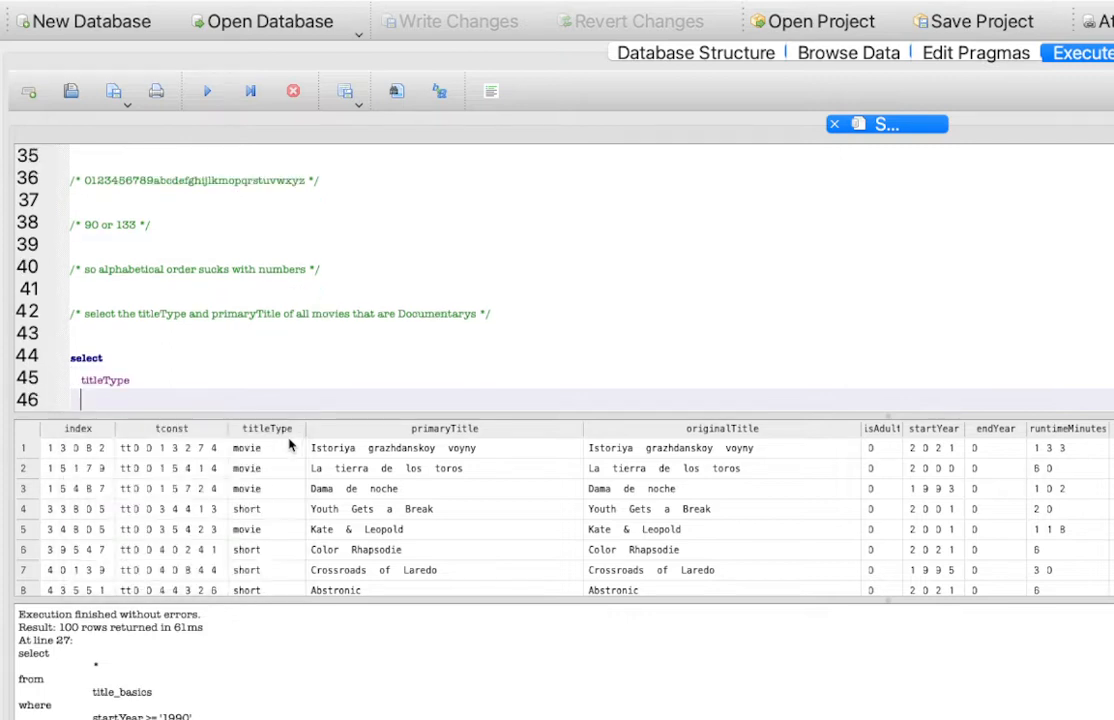
{"action": "type", "text": ", primar"}
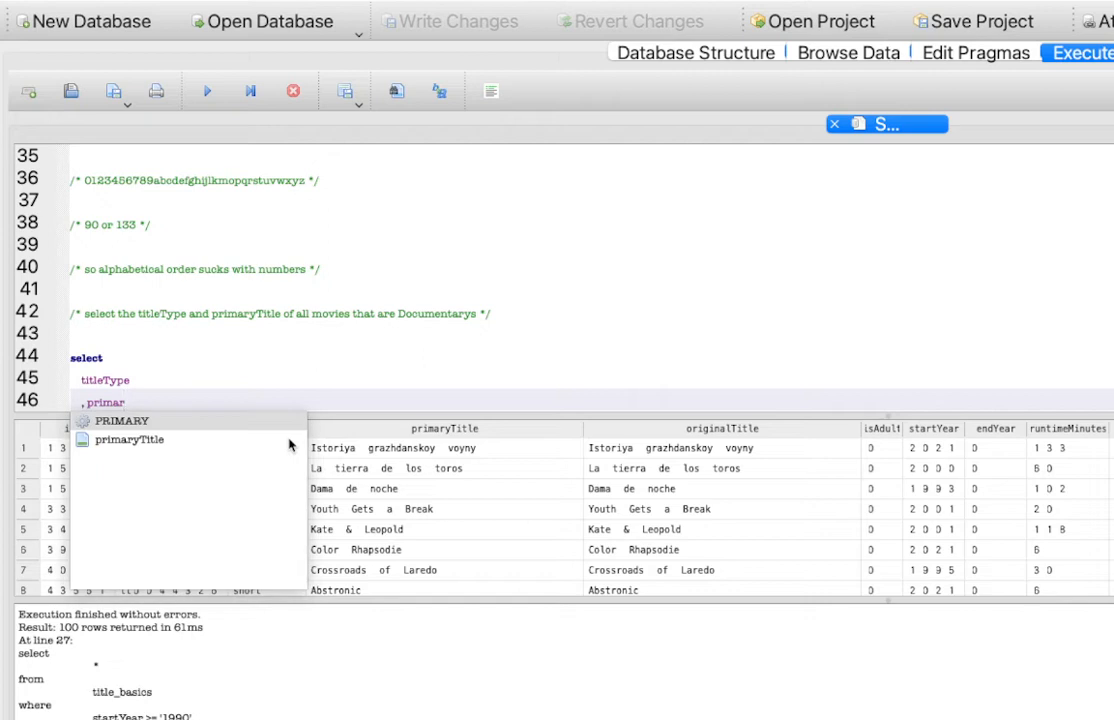
{"action": "double_click", "coordinate": [157, 438]}
{"action": "key", "text": "Return"}
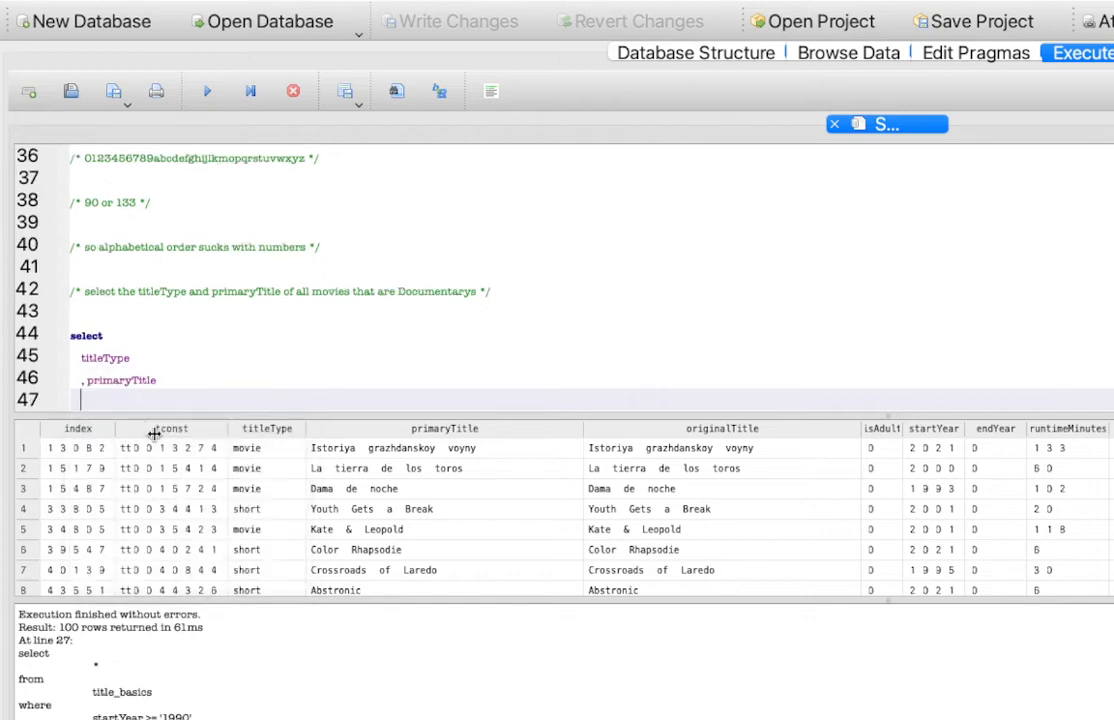
Add a from clause with title_basics as the source table.
{"action": "type", "text": "from"}
{"action": "key", "text": "Return"}
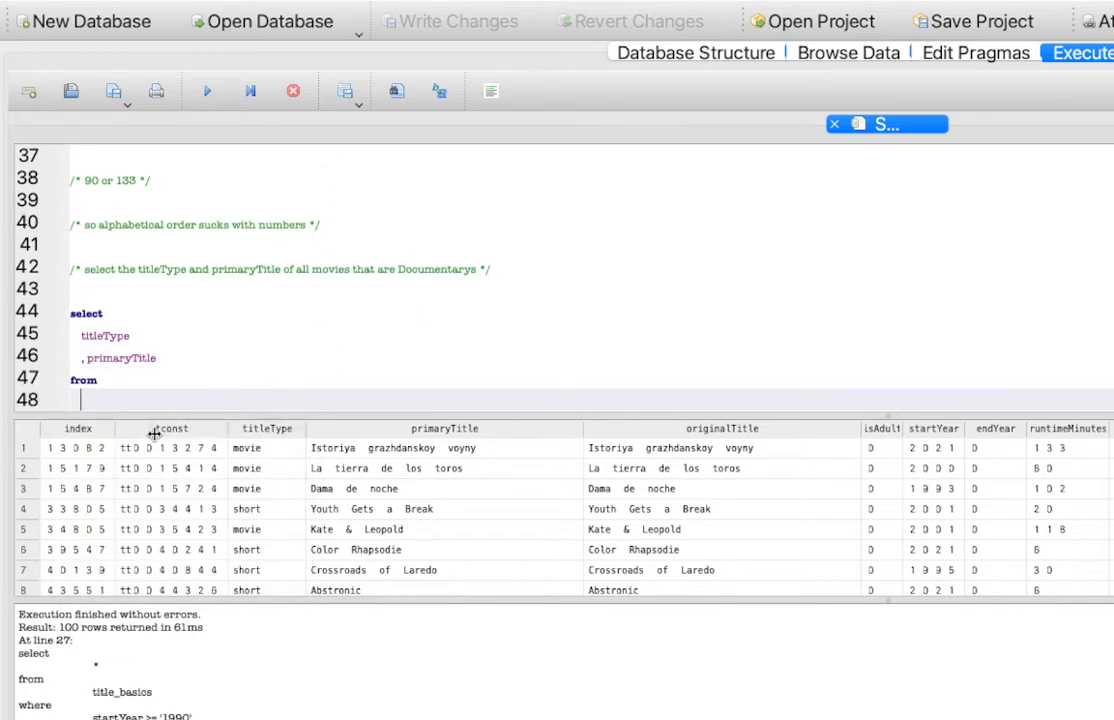
{"action": "type", "text": "tabl"}
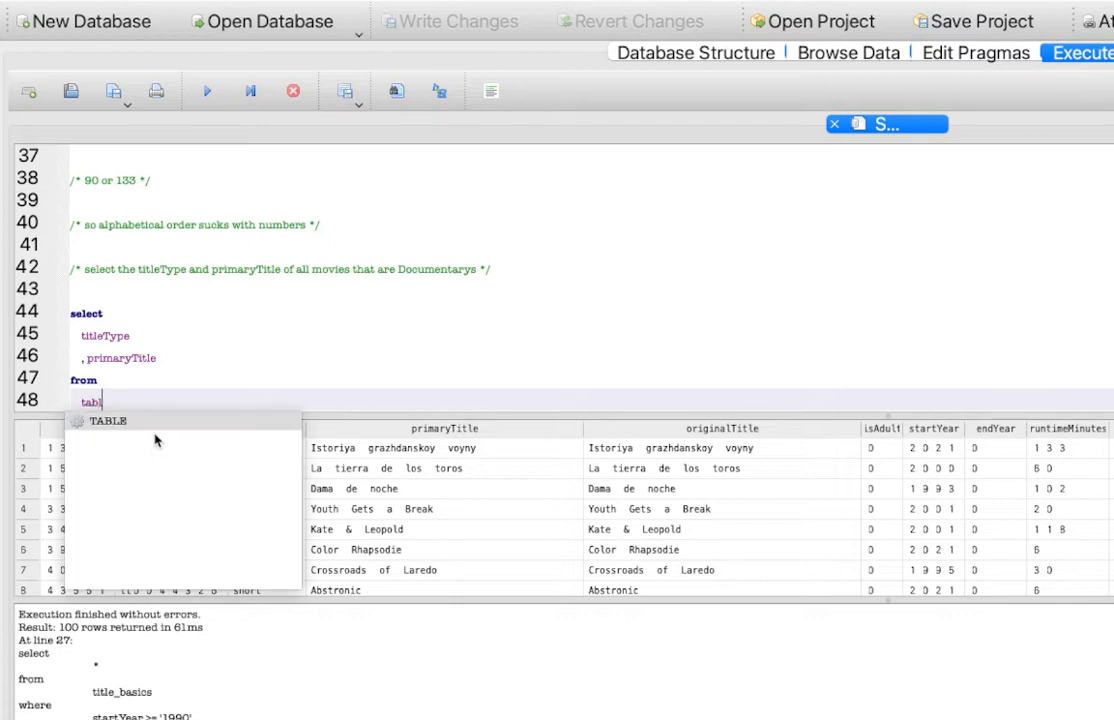
{"action": "type", "text": "e_"}
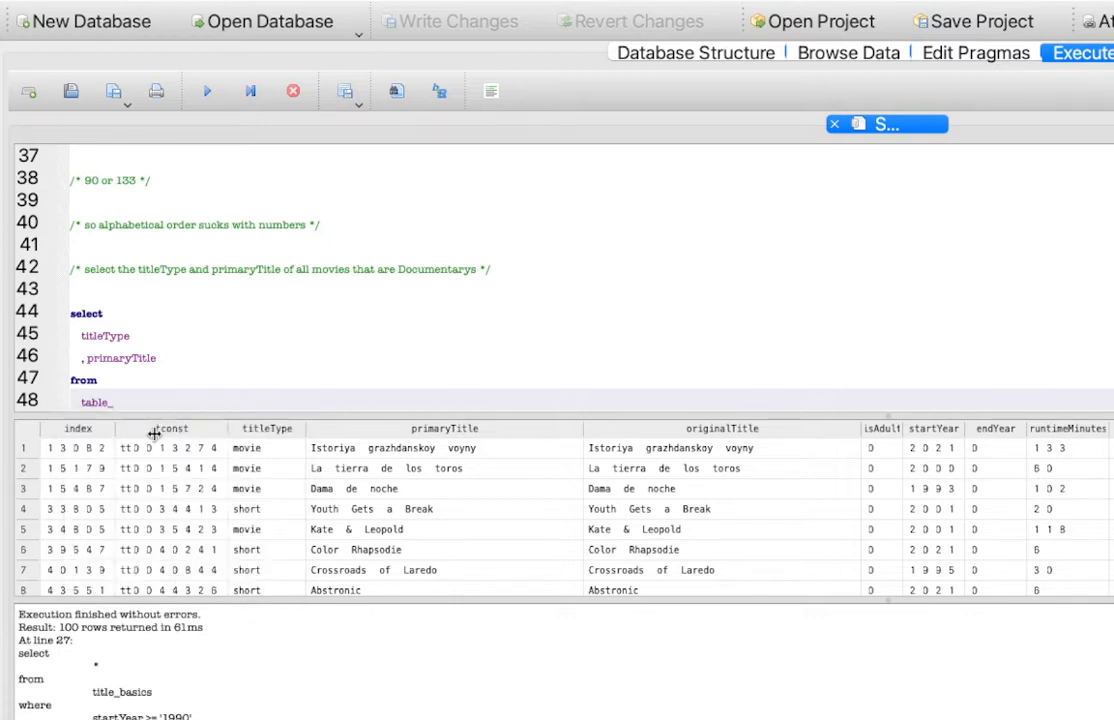
{"action": "key", "text": "BackSpace"}
{"action": "key", "text": "BackSpace"}
{"action": "key", "text": "BackSpace"}
{"action": "key", "text": "BackSpace"}
{"action": "key", "text": "BackSpace"}
{"action": "type", "text": "itle"}
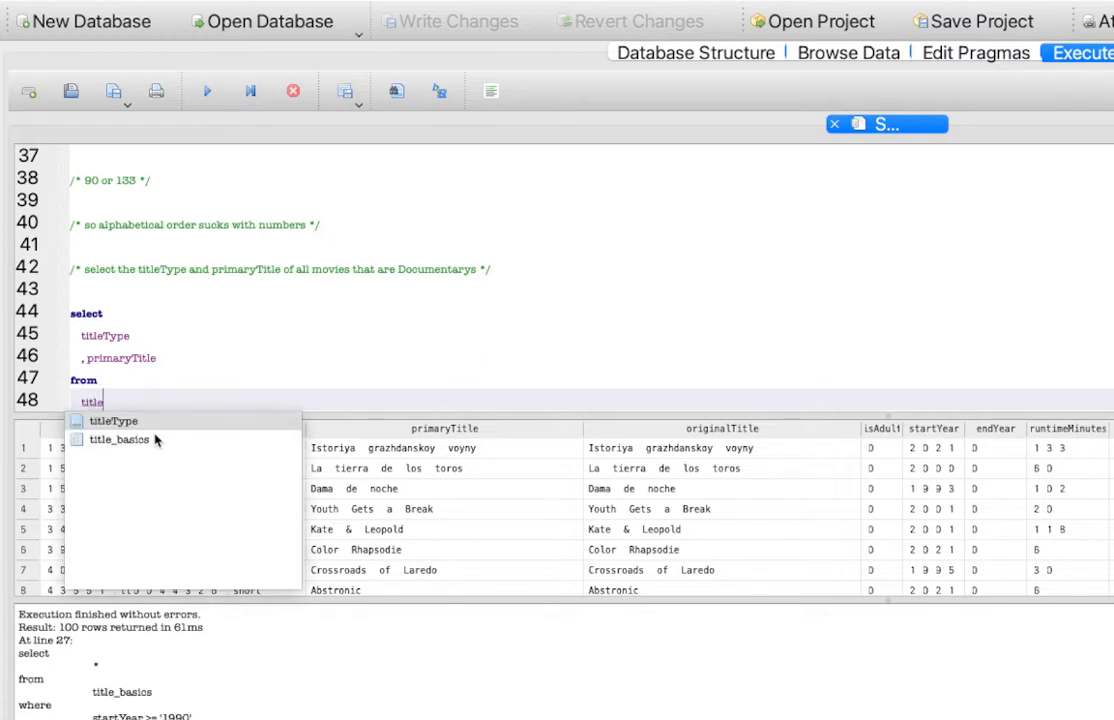
{"action": "double_click", "coordinate": [150, 441]}
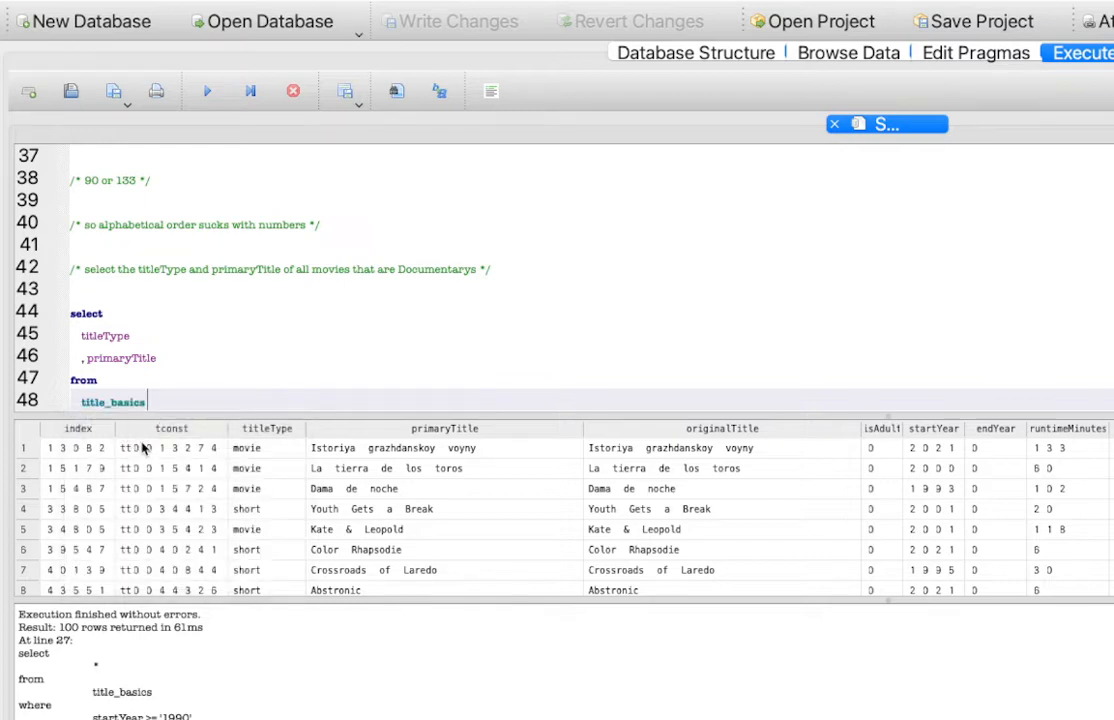
Add a where clause with the condition genres = 'Documentary'; to finish the query.
{"action": "key", "text": "Return"}
{"action": "type", "text": "where"}
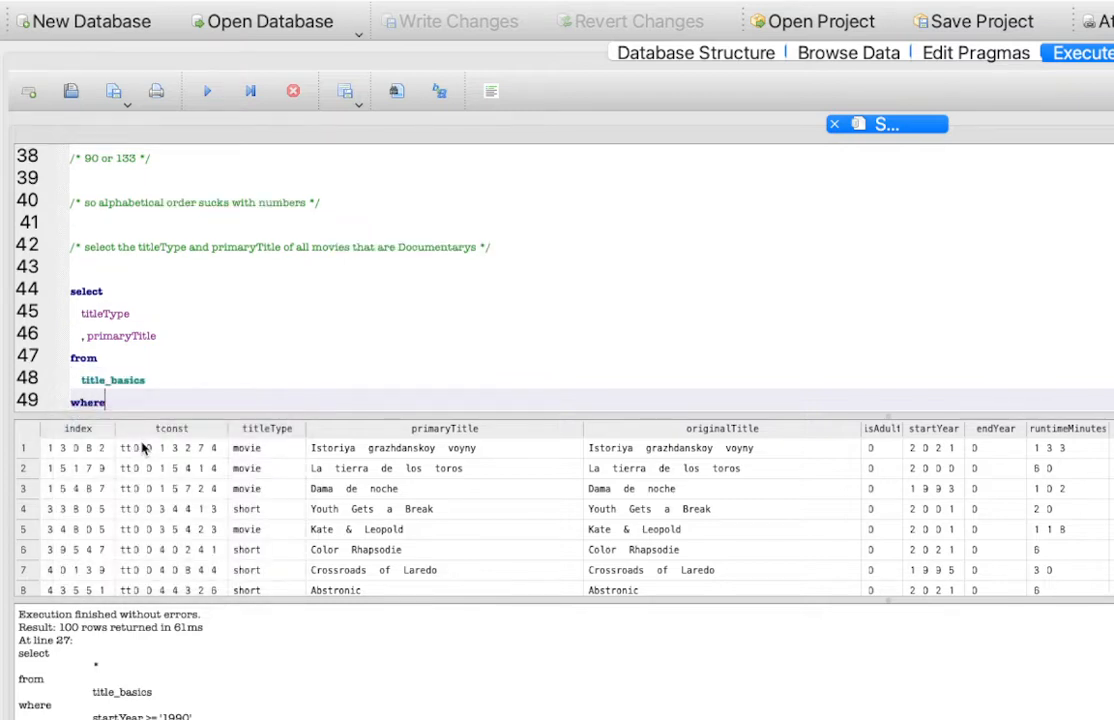
{"action": "key", "text": "Return"}
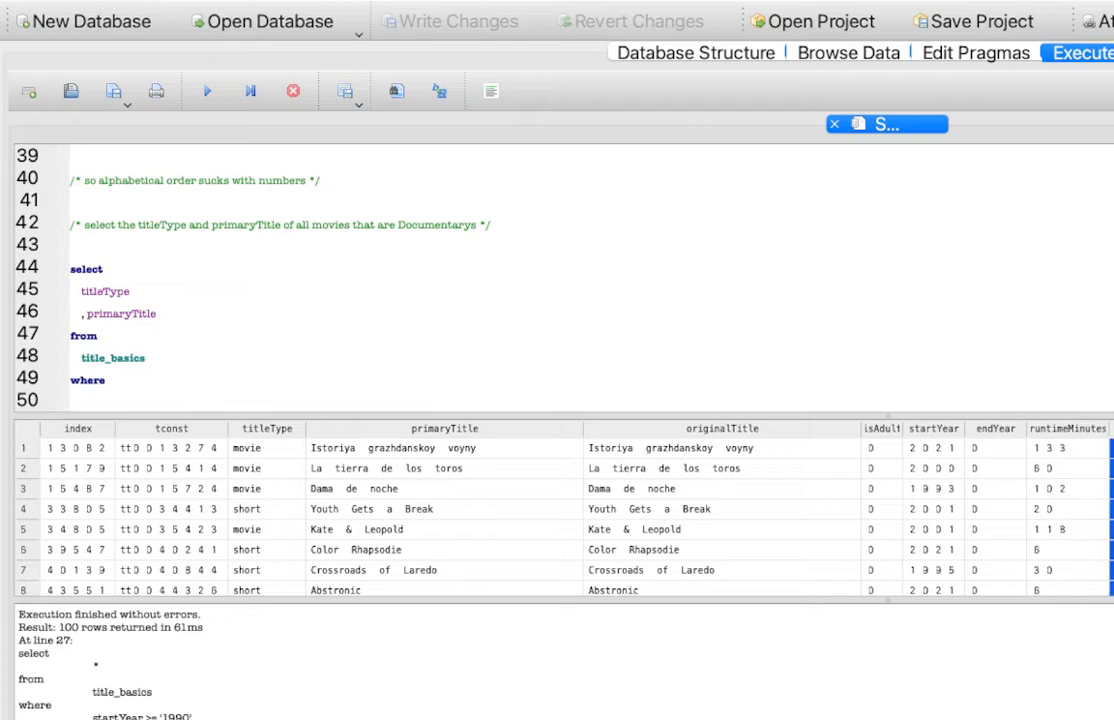
{"action": "left_click", "coordinate": [1111, 448]}
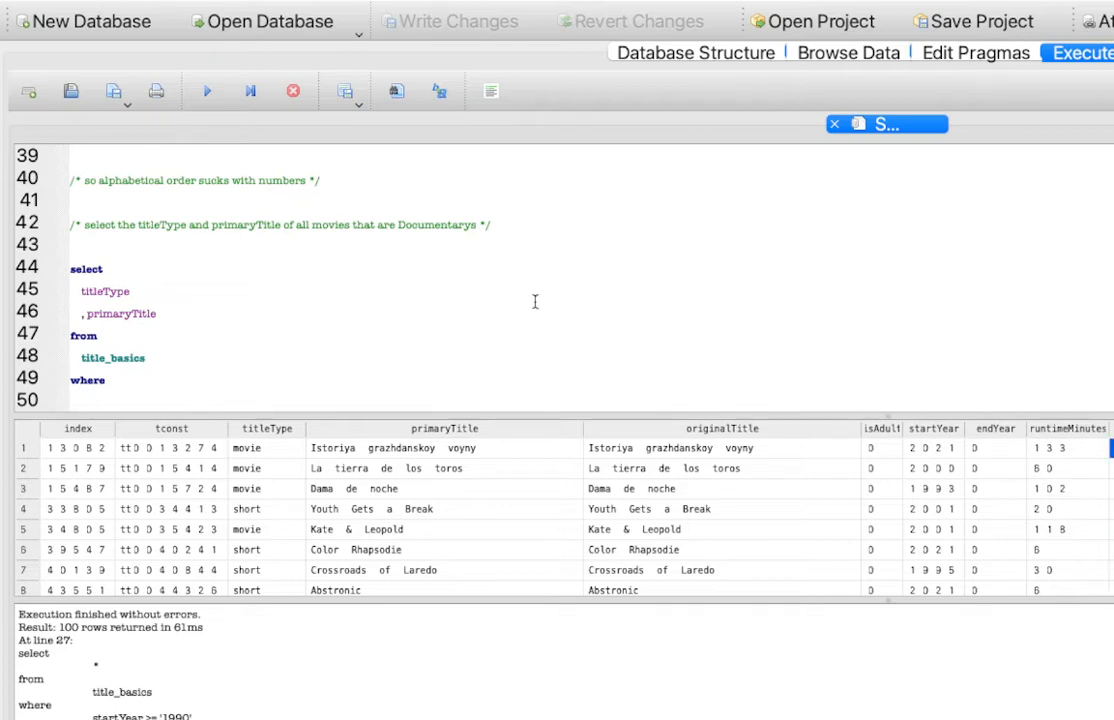
{"action": "left_click", "coordinate": [164, 400]}
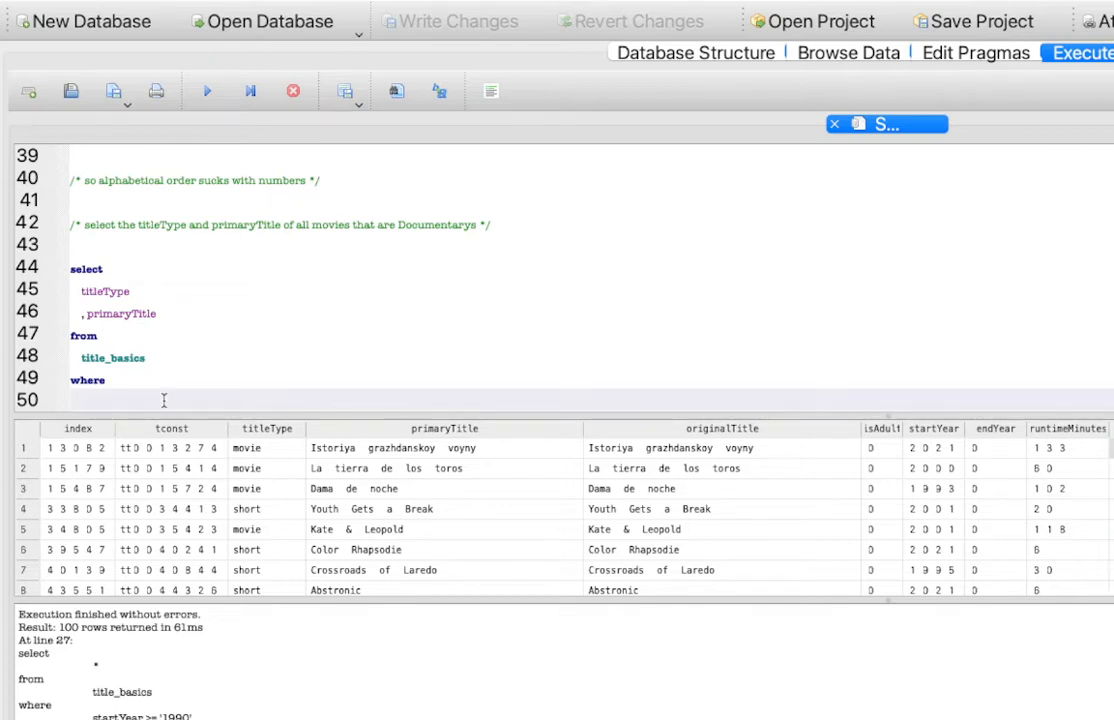
{"action": "type", "text": "gen"}
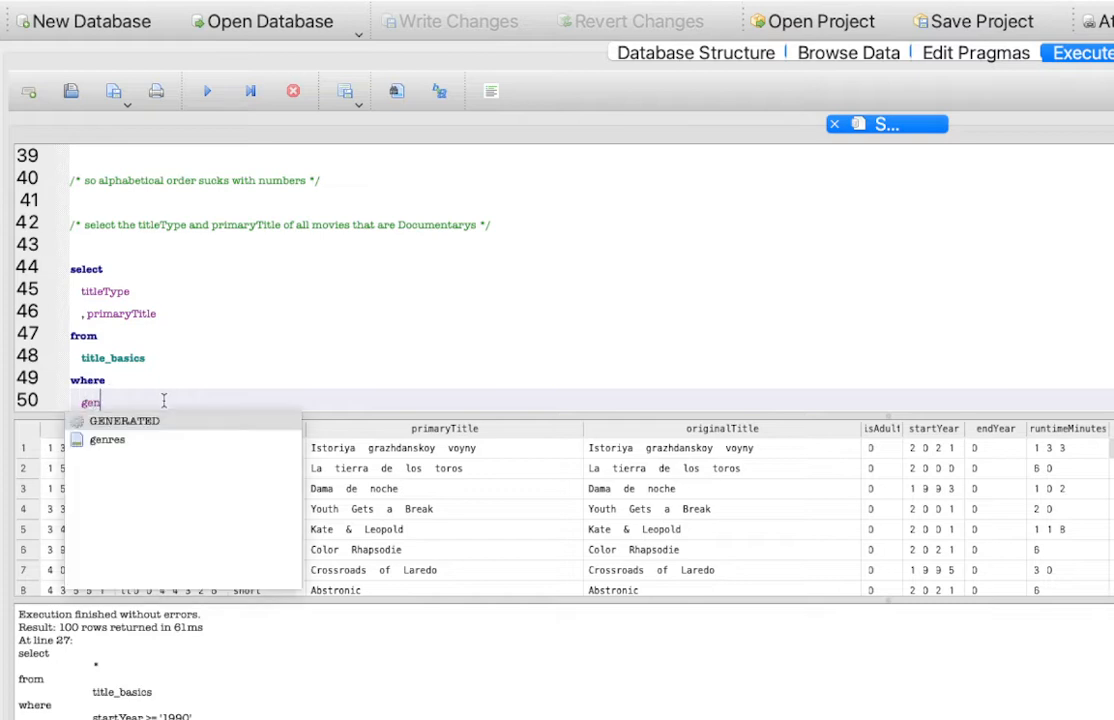
{"action": "type", "text": "res = 'Docum"}
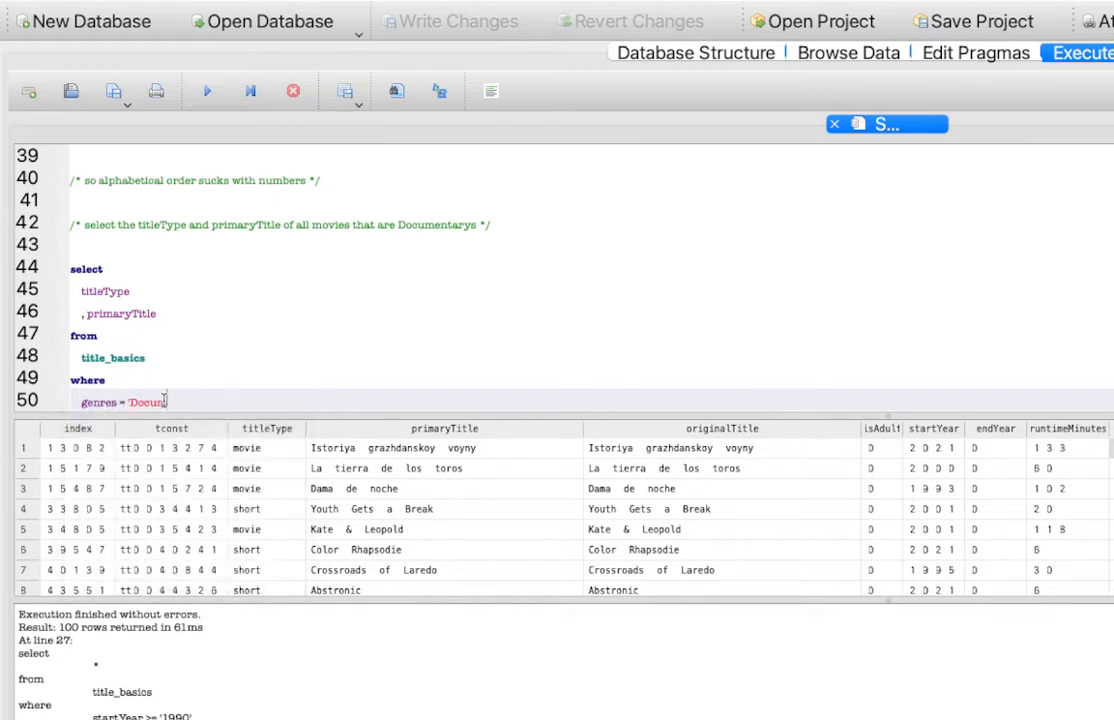
{"action": "type", "text": "entary';"}
{"action": "left_click_drag", "start_coordinate": [226, 409], "coordinate": [45, 262]}
{"action": "type", "text": "d"}
{"action": "left_click", "coordinate": [142, 374]}
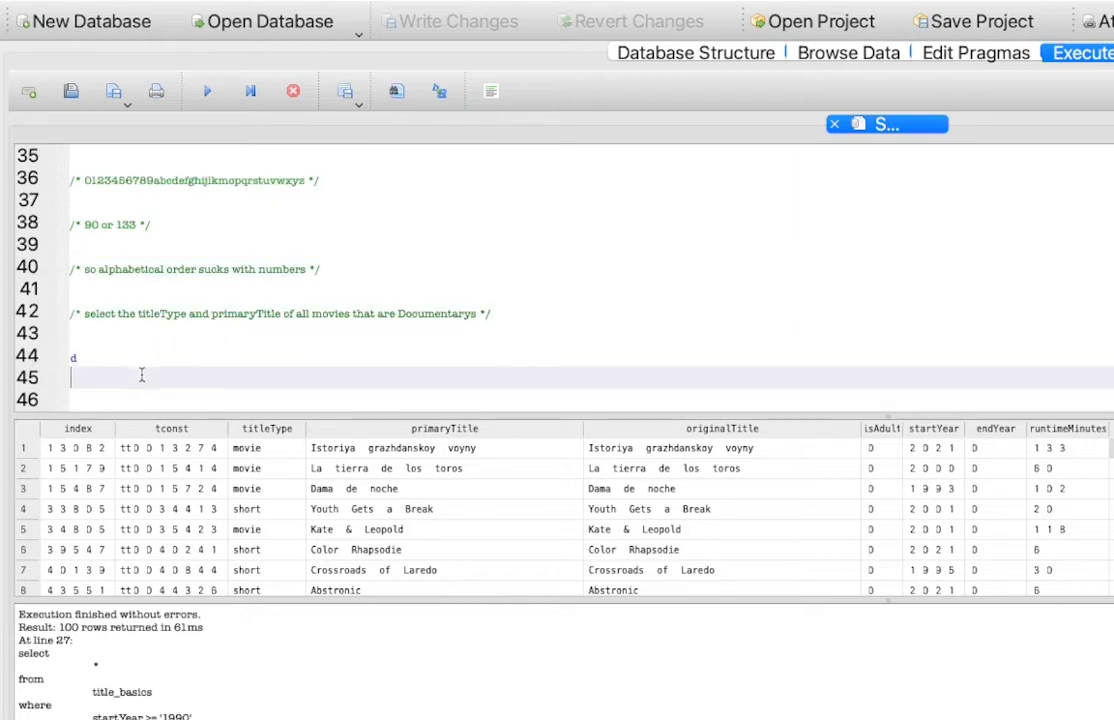
{"action": "key", "text": "ctrl+z"}
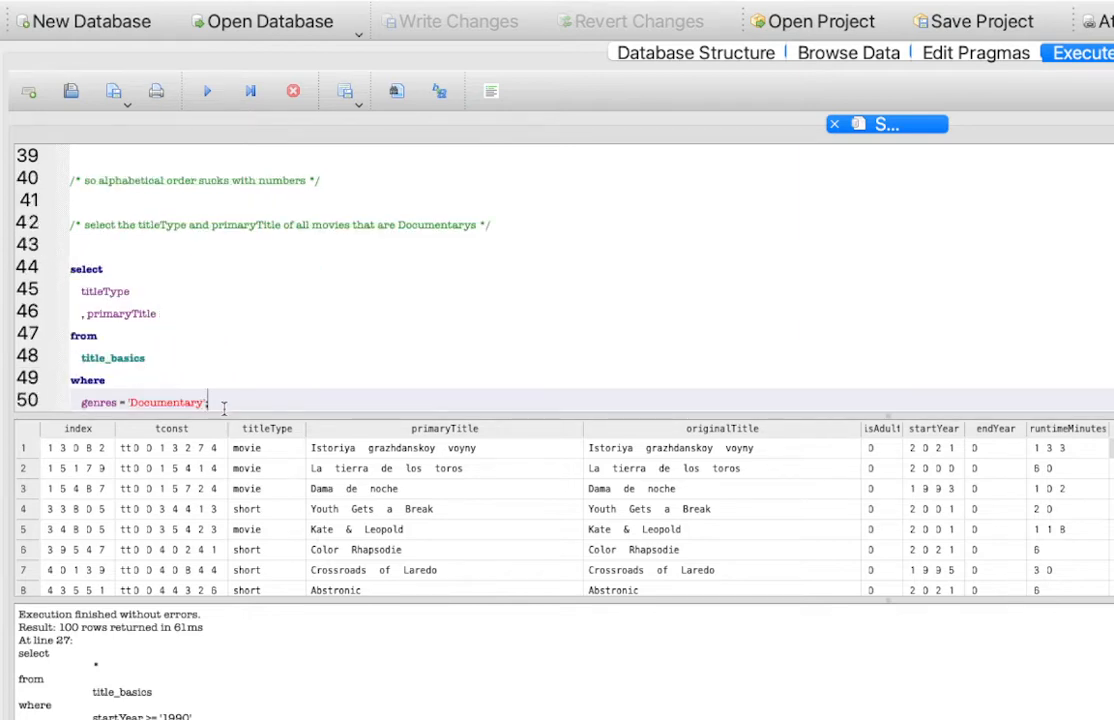
Run only the documentary query on lines 44 to 50 and look through the returned titles.
{"action": "left_click_drag", "start_coordinate": [219, 404], "coordinate": [57, 270]}
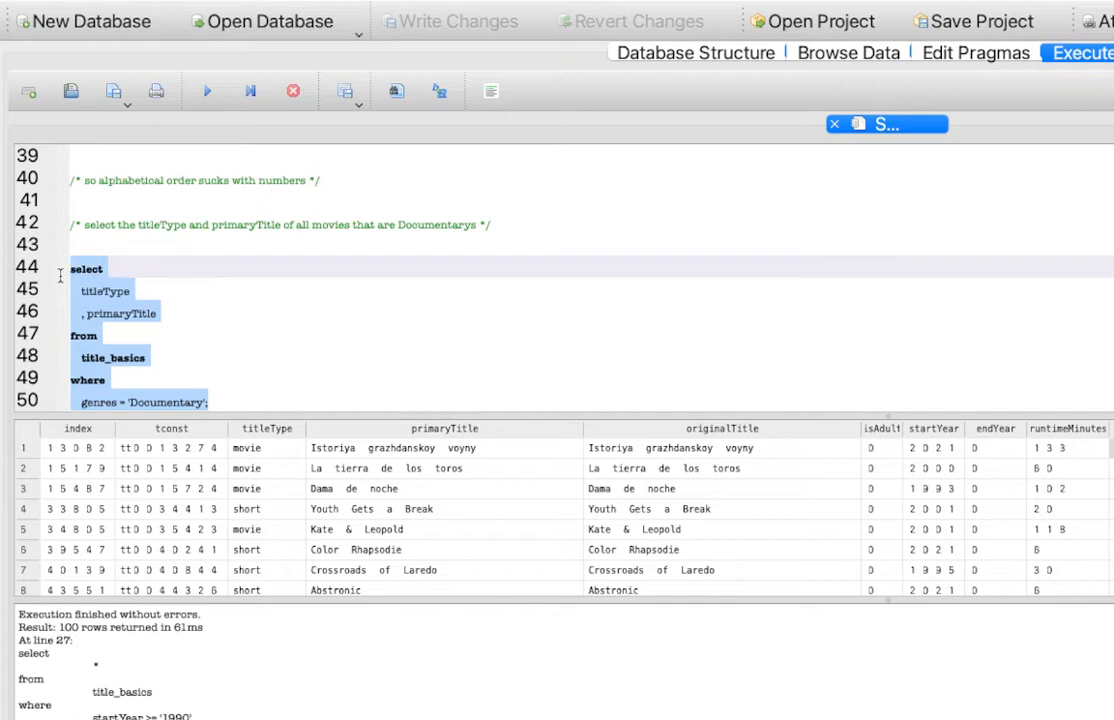
{"action": "left_click", "coordinate": [208, 93]}
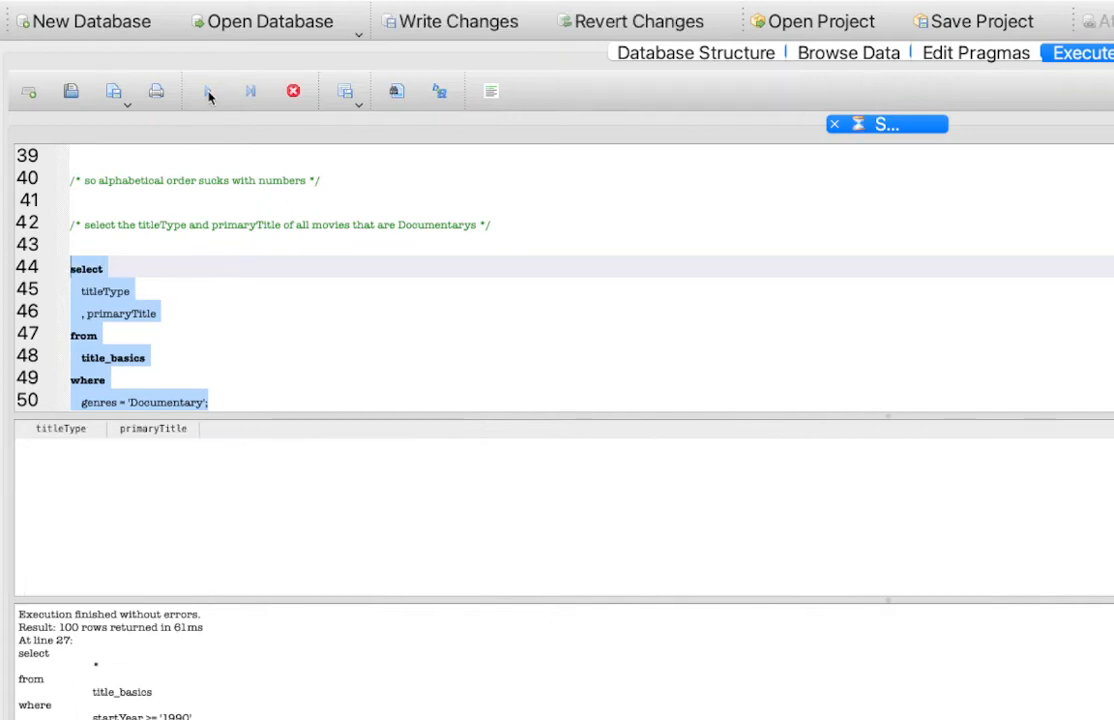
{"action": "left_click", "coordinate": [216, 401]}
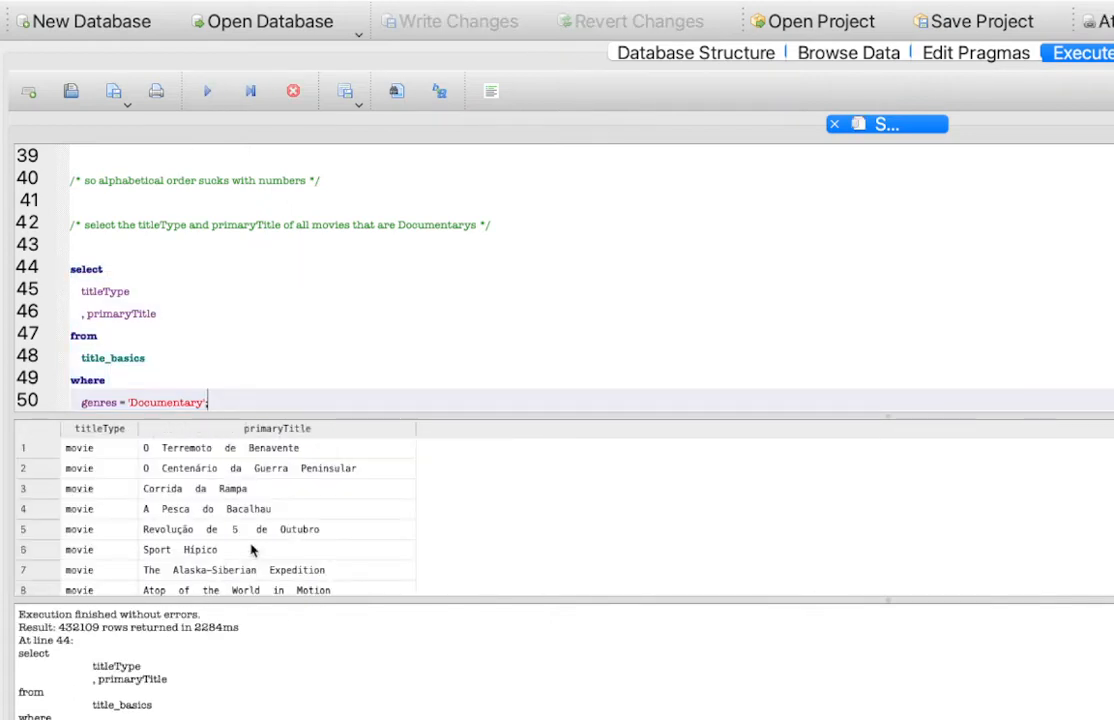
{"action": "scroll", "coordinate": [264, 482], "scroll_direction": "down", "scroll_amount": 20}
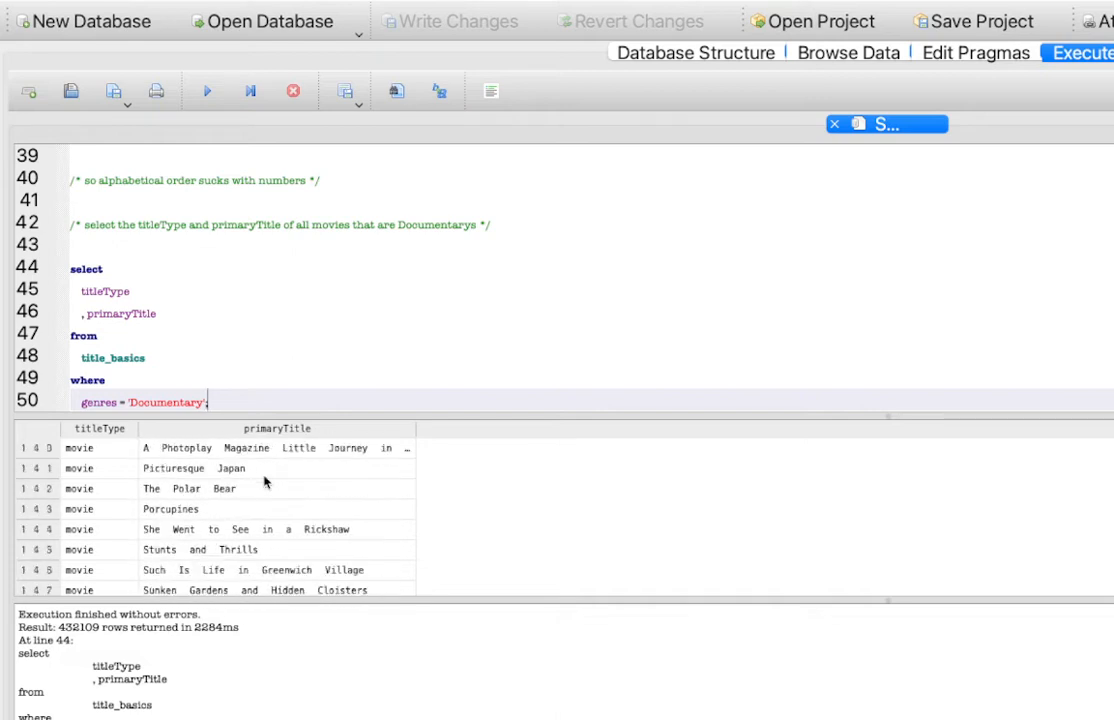
{"action": "scroll", "coordinate": [264, 482], "scroll_direction": "up", "scroll_amount": 12}
Add genres as a third selected column on line 47, below primaryTitle.
{"action": "left_click", "coordinate": [158, 313]}
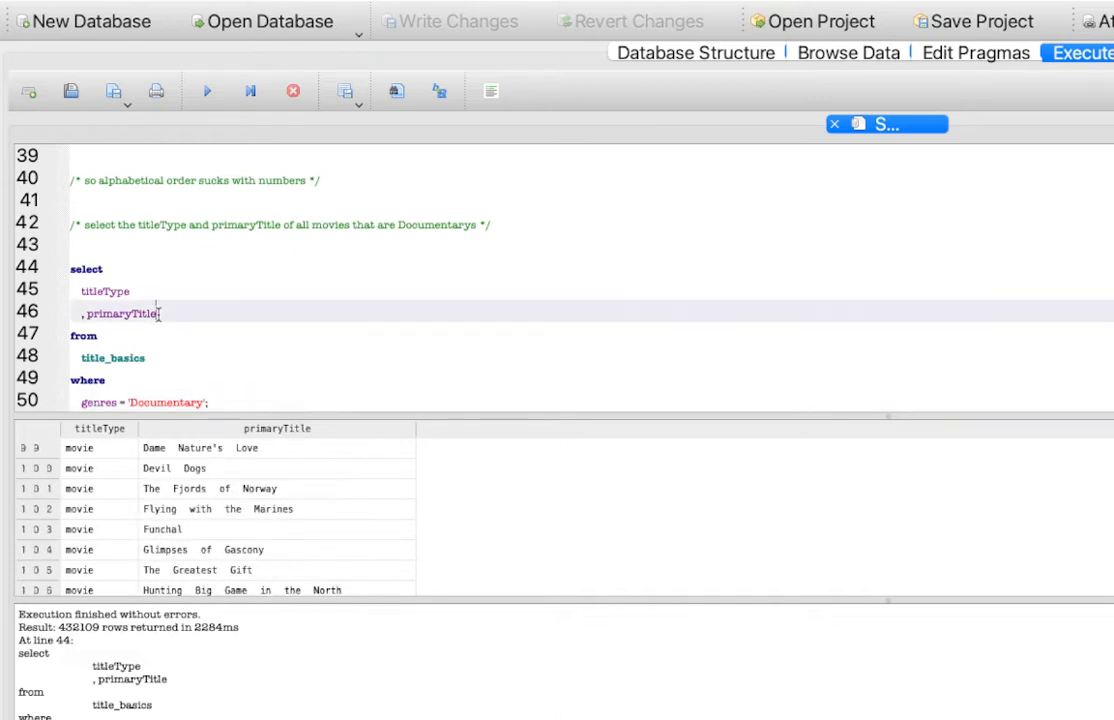
{"action": "key", "text": "Return"}
{"action": "type", "text": ",genres"}
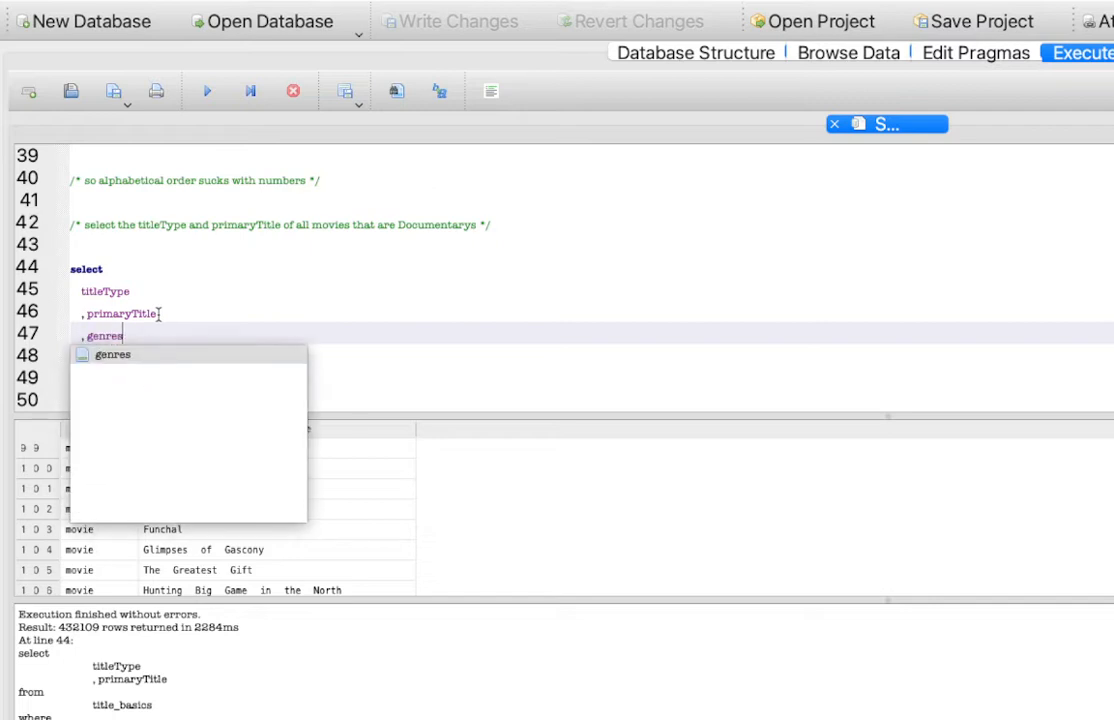
{"action": "key", "text": "Escape"}
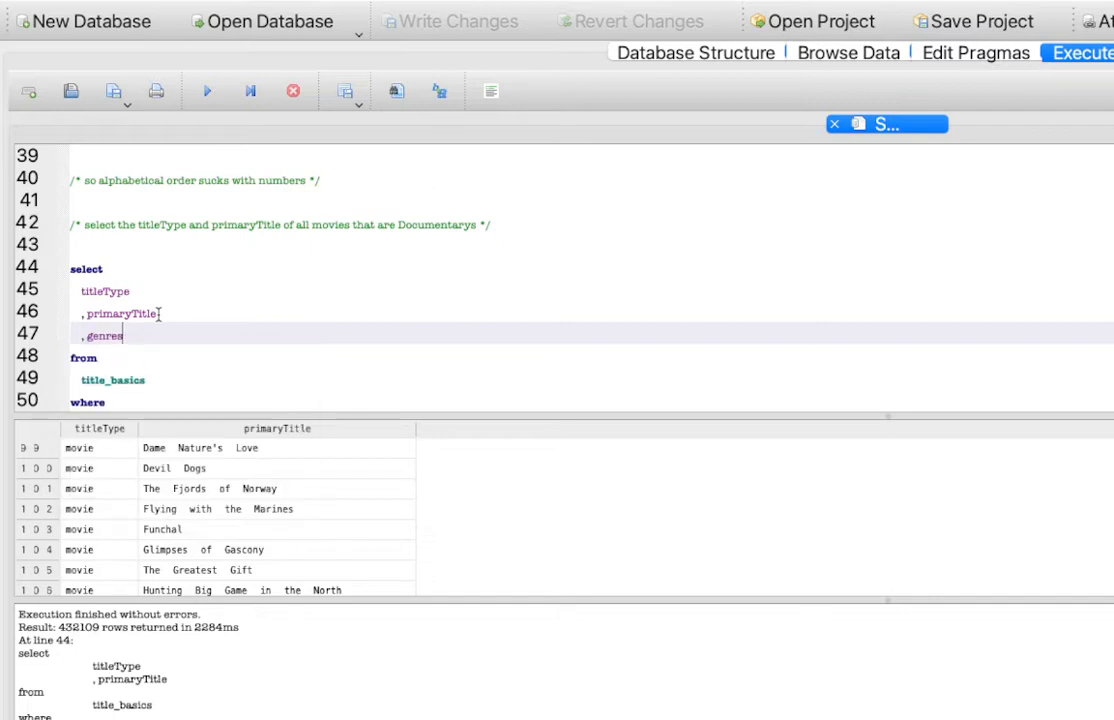
Run the whole script and check the genres column down the documentary query's result rows.
{"action": "left_click", "coordinate": [207, 92]}
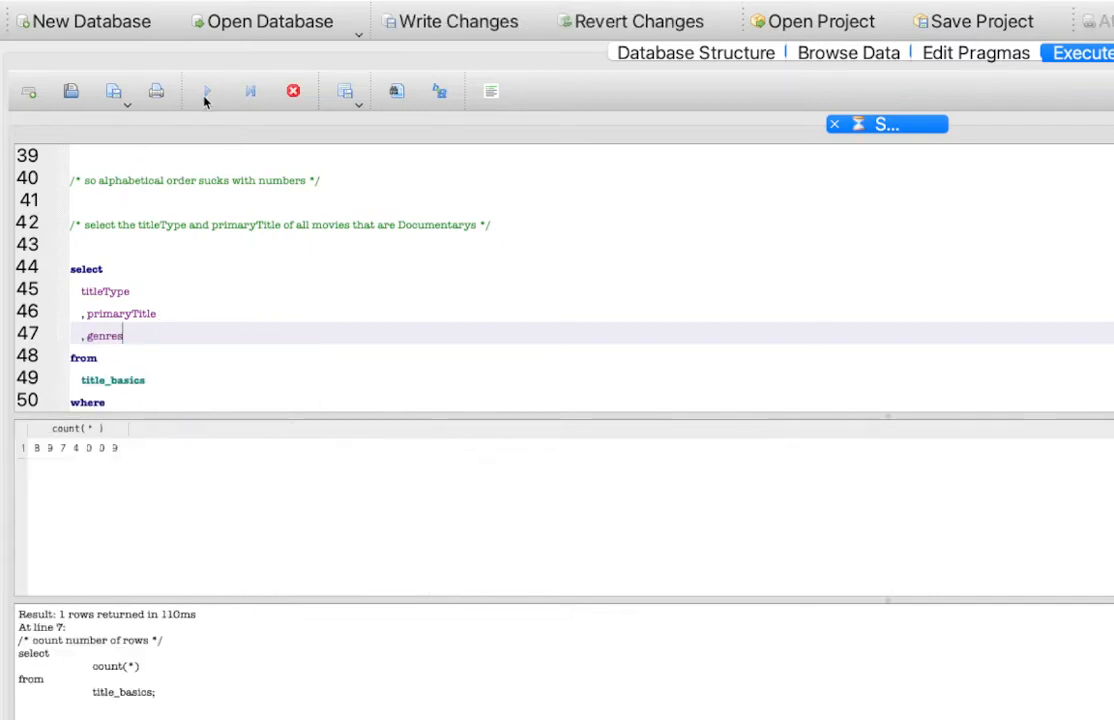
{"action": "scroll", "coordinate": [238, 508], "scroll_direction": "down", "scroll_amount": 6}
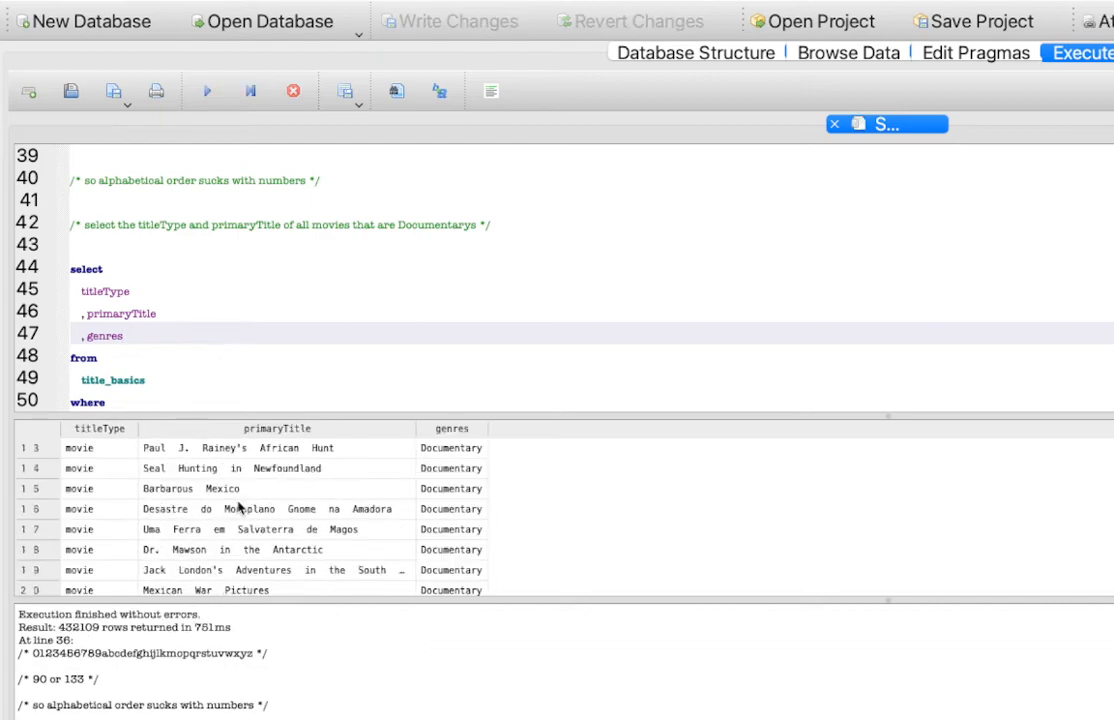
{"action": "scroll", "coordinate": [238, 508], "scroll_direction": "down", "scroll_amount": 15}
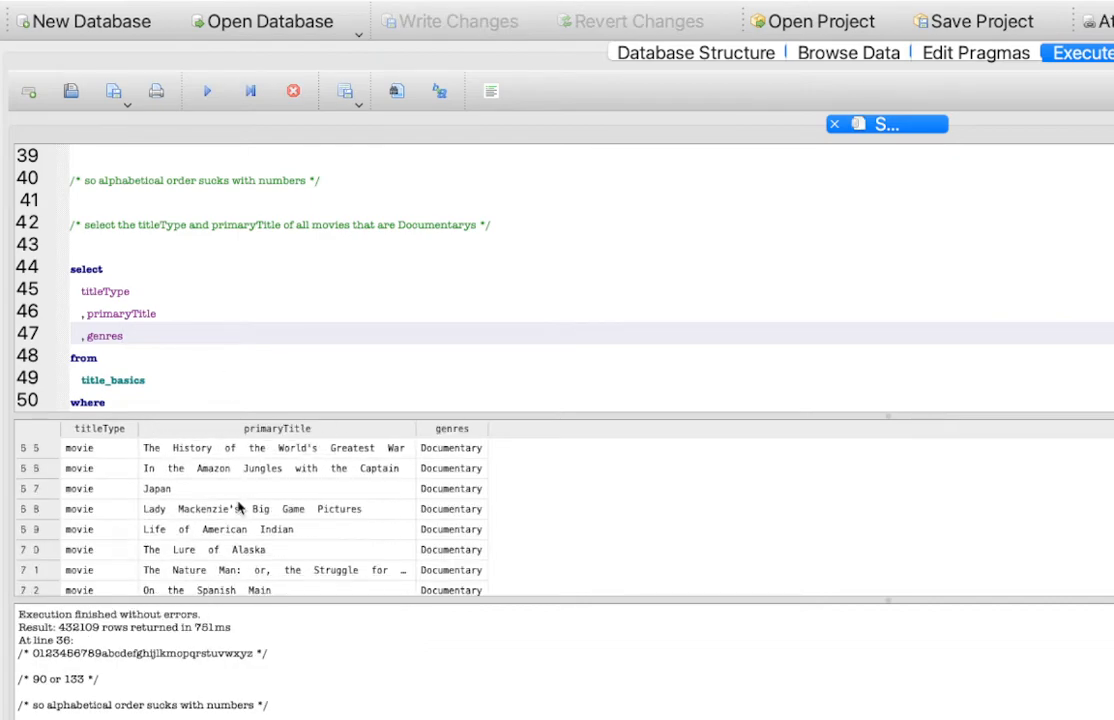
Look through the documentary results and inspect the titleType, primaryTitle and genres cells of the A Trip Through China row.
{"action": "scroll", "coordinate": [238, 508], "scroll_direction": "down", "scroll_amount": 20}
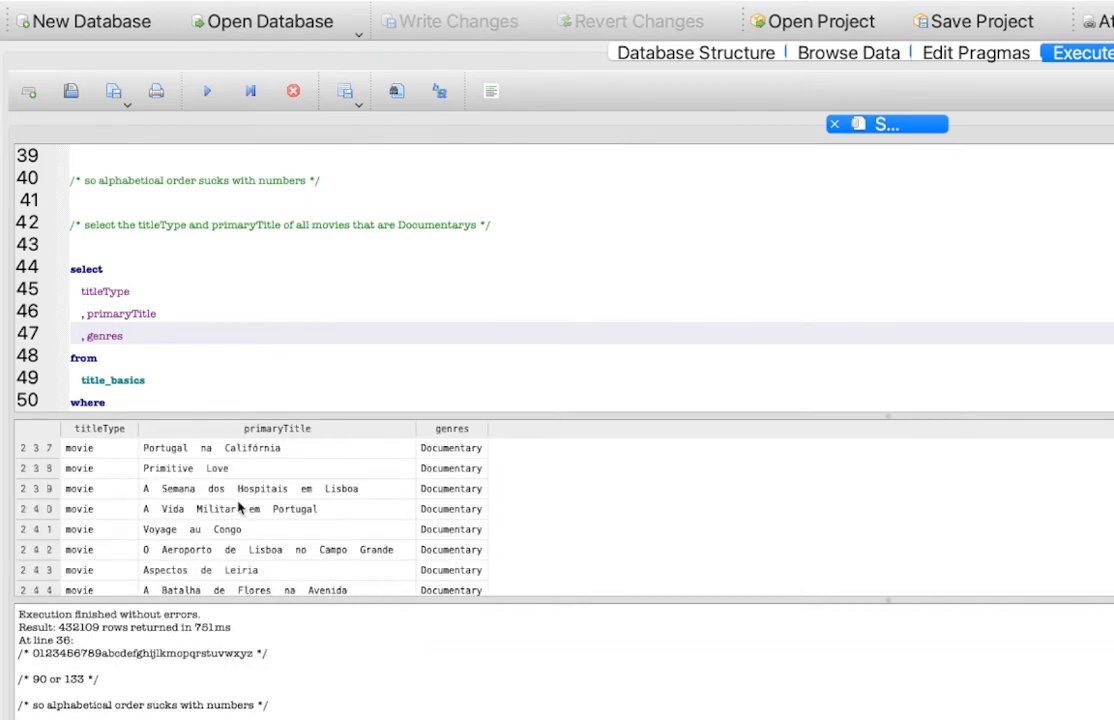
{"action": "scroll", "coordinate": [238, 508], "scroll_direction": "up", "scroll_amount": 20}
{"action": "left_click", "coordinate": [134, 448]}
{"action": "left_click", "coordinate": [251, 448]}
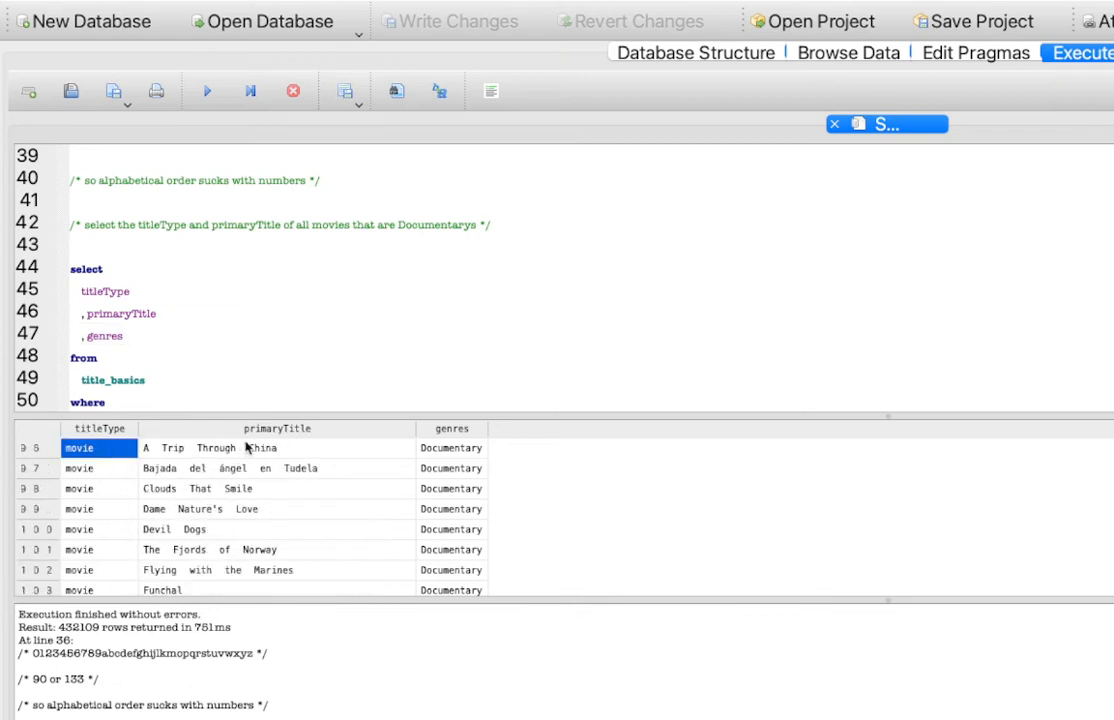
{"action": "left_click", "coordinate": [450, 450]}
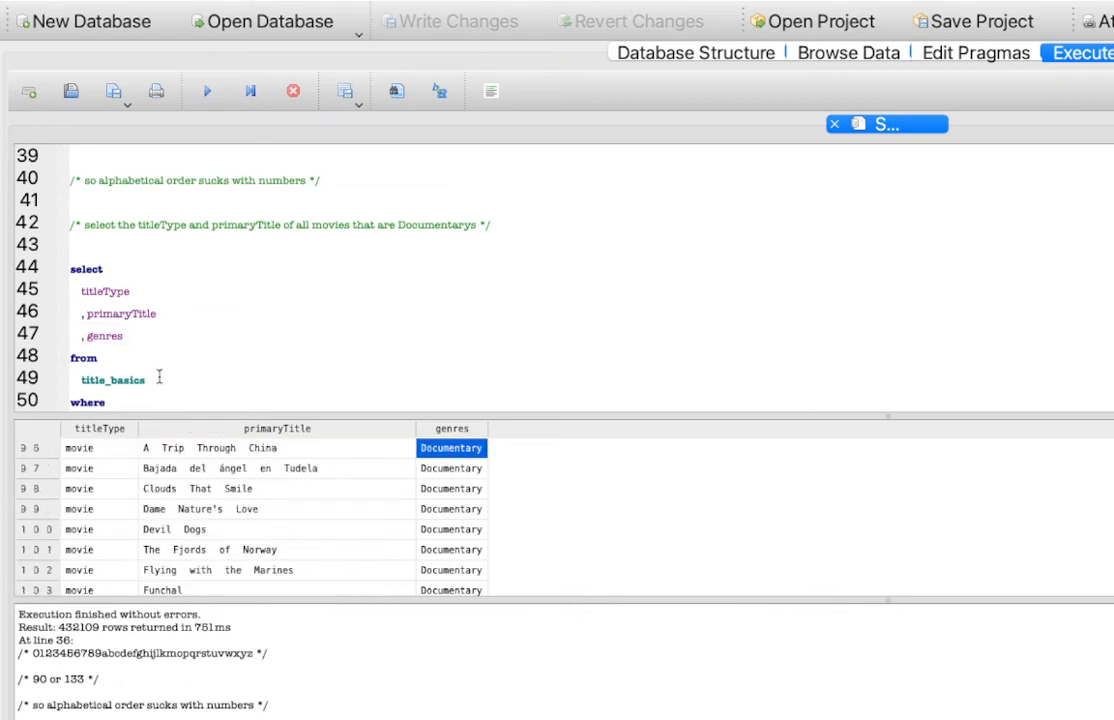
Examine the documentary query's column list on lines 45 to 47, including the commas before primaryTitle and genres.
{"action": "scroll", "coordinate": [153, 372], "scroll_direction": "up", "scroll_amount": 1}
{"action": "left_click", "coordinate": [150, 372]}
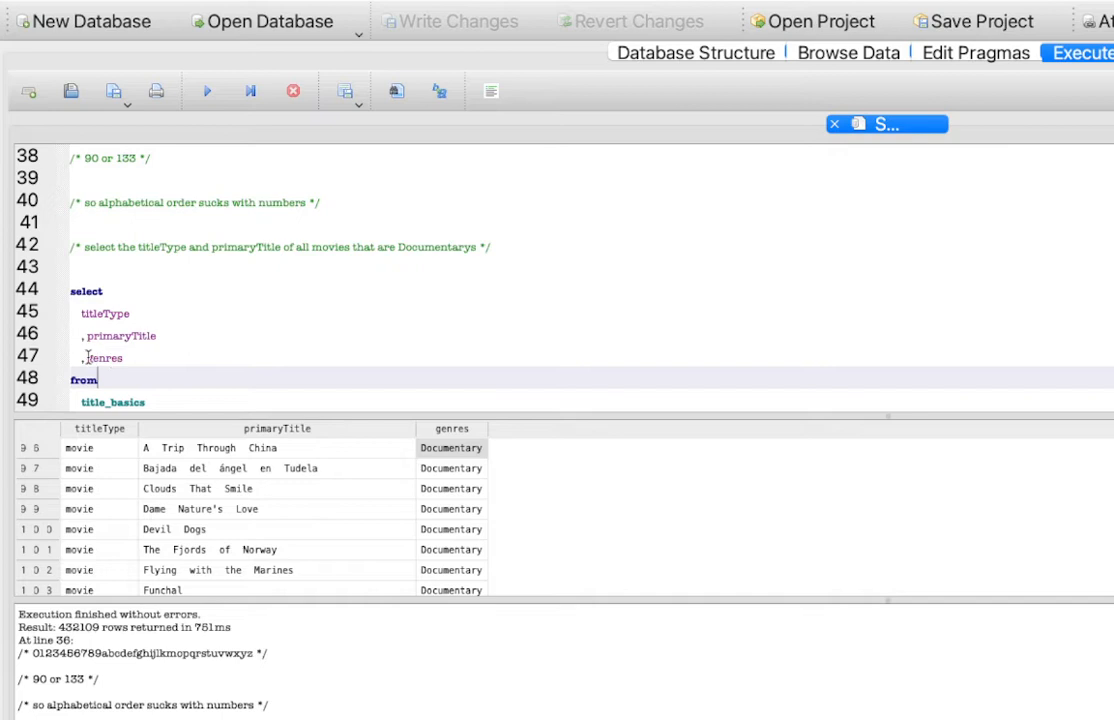
{"action": "left_click", "coordinate": [88, 357]}
{"action": "left_click_drag", "start_coordinate": [244, 366], "coordinate": [242, 363]}
{"action": "left_click", "coordinate": [242, 363]}
{"action": "key", "text": "Left"}
{"action": "key", "text": "shift+Right"}
{"action": "key", "text": "shift+Left"}
{"action": "key", "text": "shift+Left"}
{"action": "key", "text": "shift+Left"}
{"action": "key", "text": "shift+Left"}
{"action": "key", "text": "shift+Left"}
{"action": "key", "text": "shift+Left"}
{"action": "key", "text": "shift+Left"}
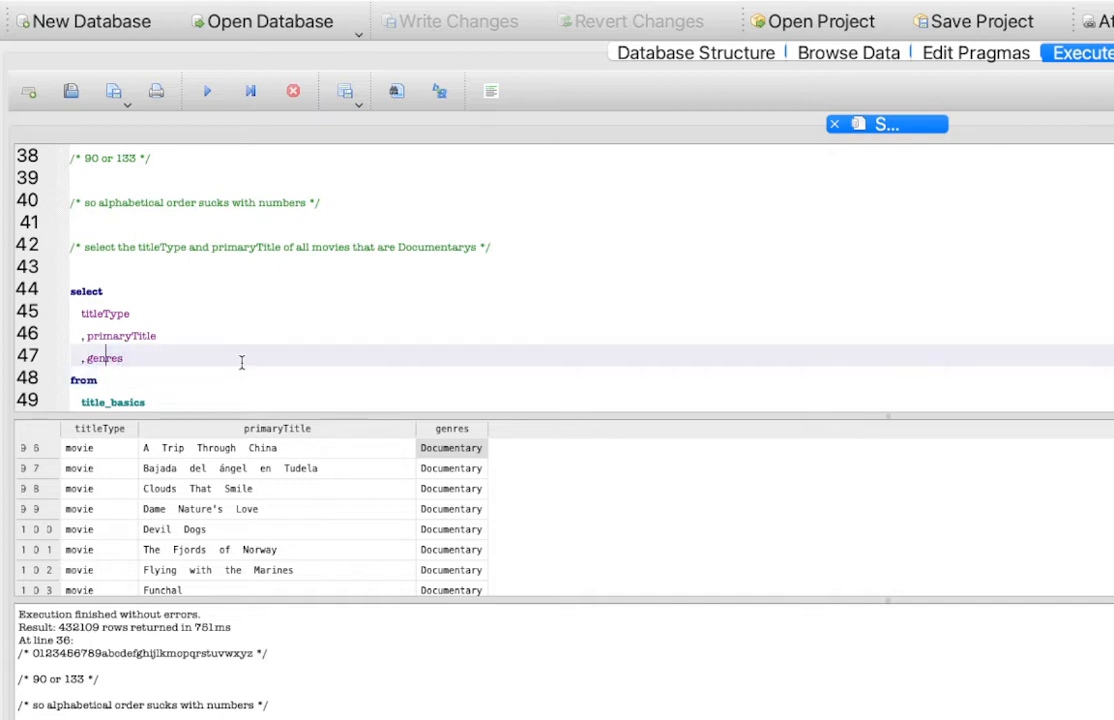
{"action": "left_click", "coordinate": [76, 360]}
{"action": "left_click_drag", "start_coordinate": [76, 360], "coordinate": [169, 363]}
{"action": "left_click", "coordinate": [170, 363]}
{"action": "left_click", "coordinate": [181, 336]}
{"action": "left_click_drag", "start_coordinate": [89, 338], "coordinate": [172, 337]}
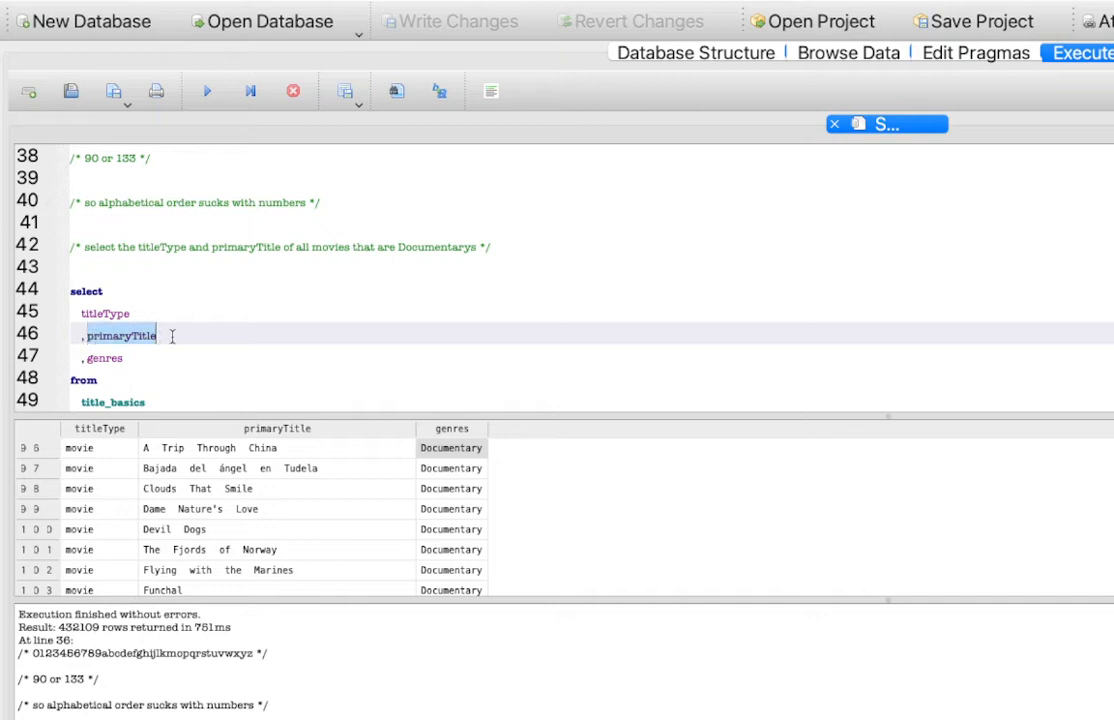
{"action": "left_click", "coordinate": [86, 361]}
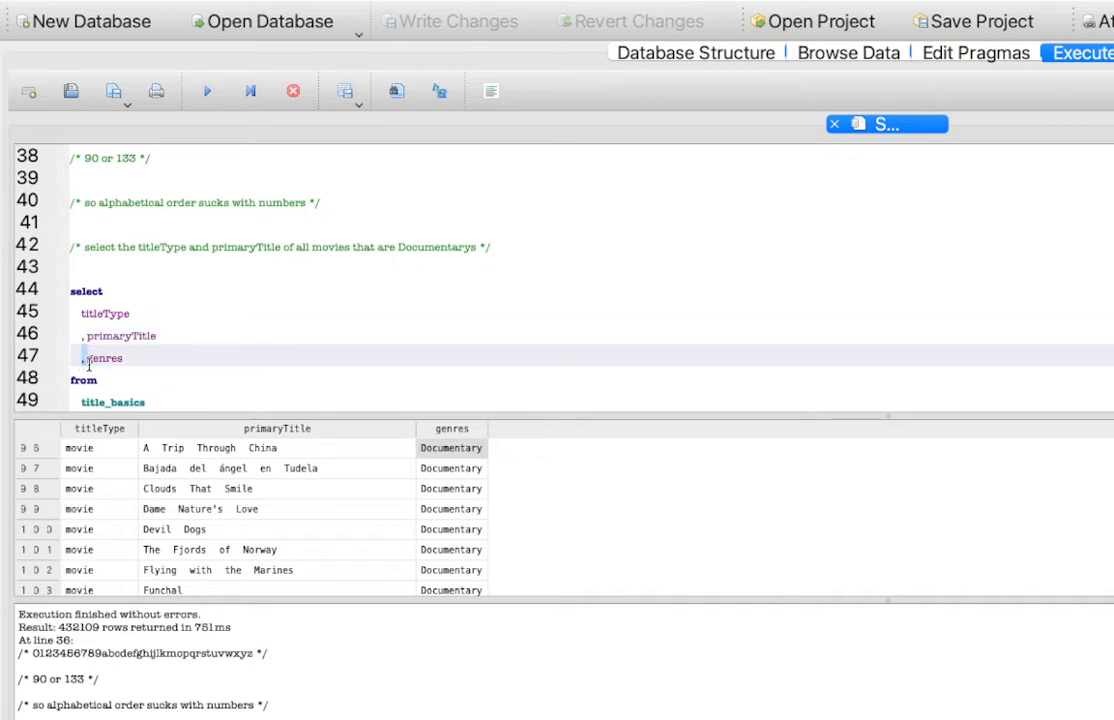
{"action": "left_click", "coordinate": [122, 361]}
Below the documentary query, start a single-line query on line 53: select titleType, primaryTitle, genres from title_basics.
{"action": "scroll", "coordinate": [160, 367], "scroll_direction": "down", "scroll_amount": 2}
{"action": "left_click", "coordinate": [287, 361]}
{"action": "key", "text": "Return"}
{"action": "key", "text": "Return"}
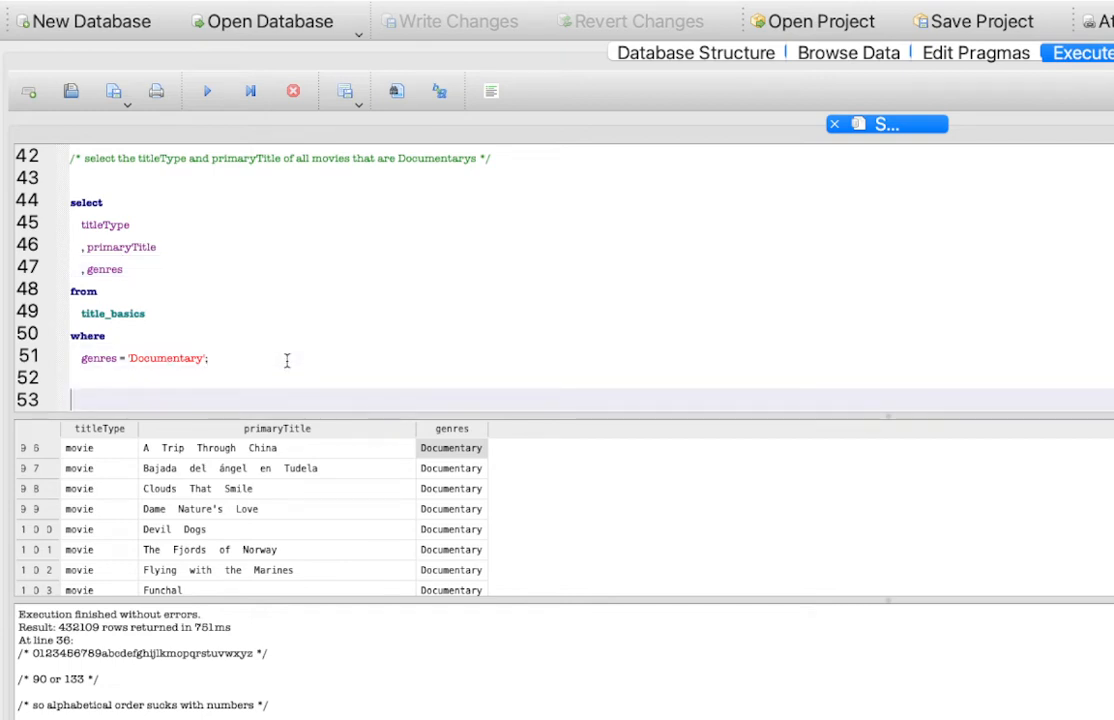
{"action": "type", "text": "select ti"}
{"action": "type", "text": "tleType"}
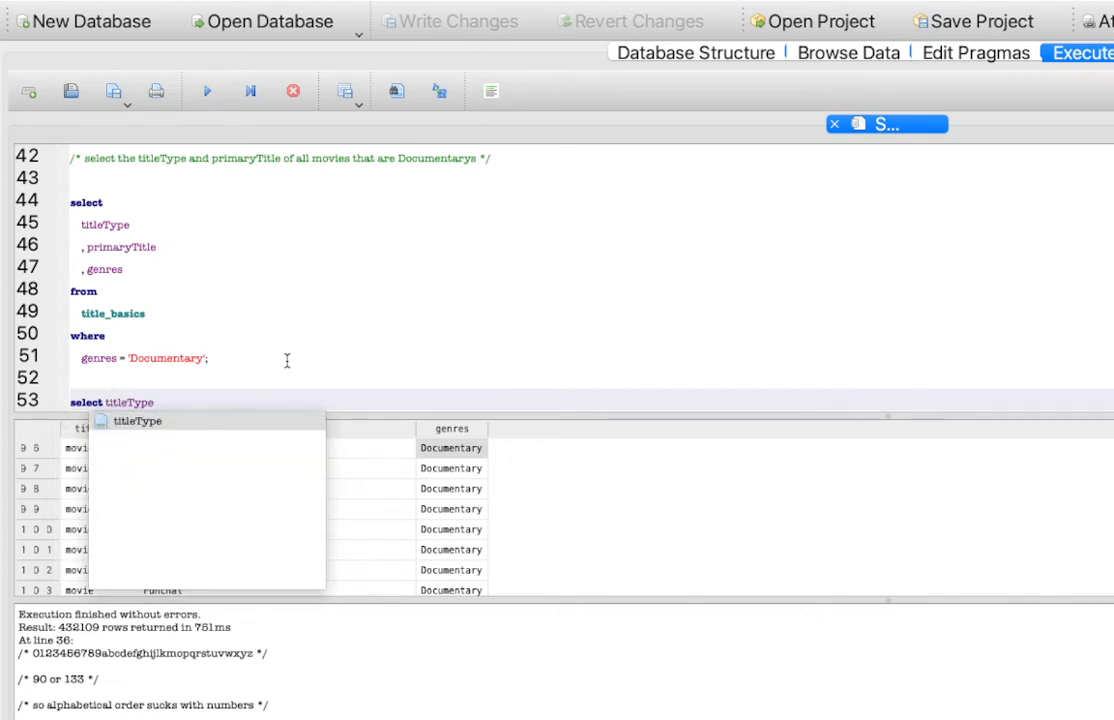
{"action": "type", "text": ", primary"}
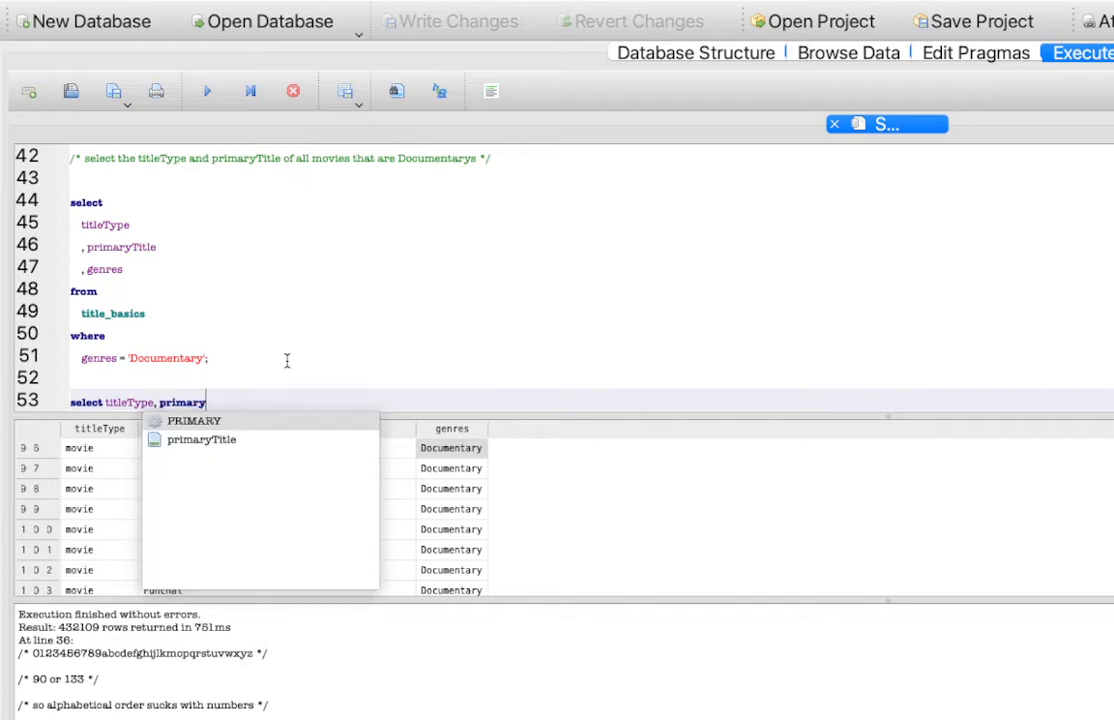
{"action": "left_click", "coordinate": [233, 448]}
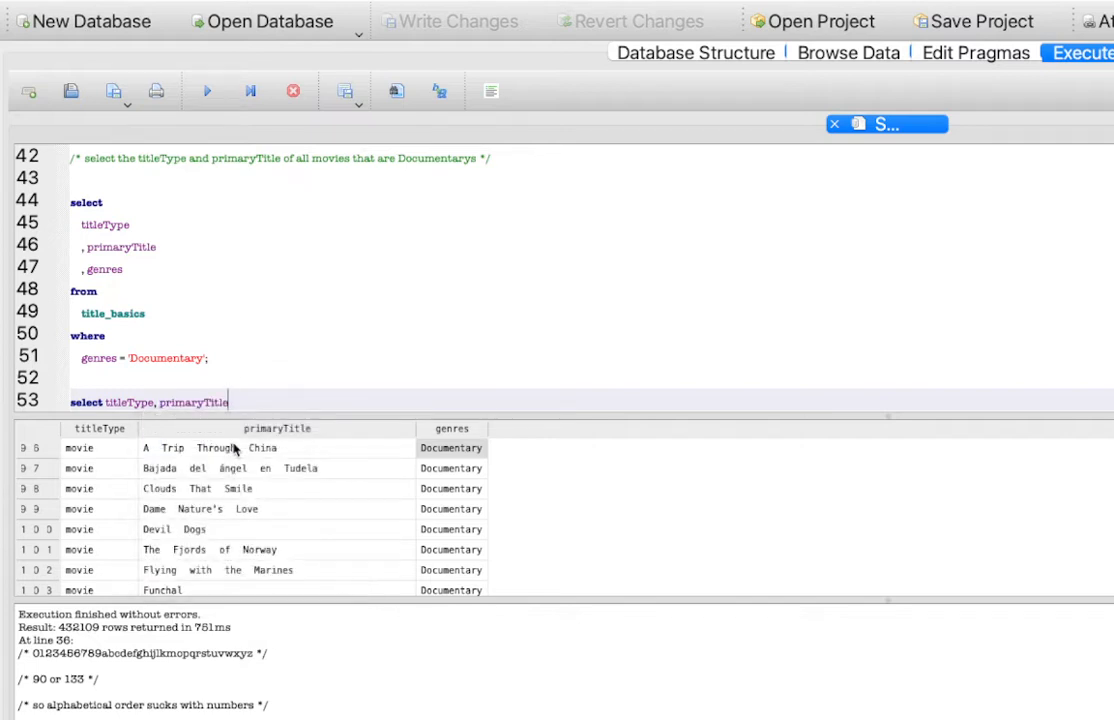
{"action": "type", "text": ", genres from tit"}
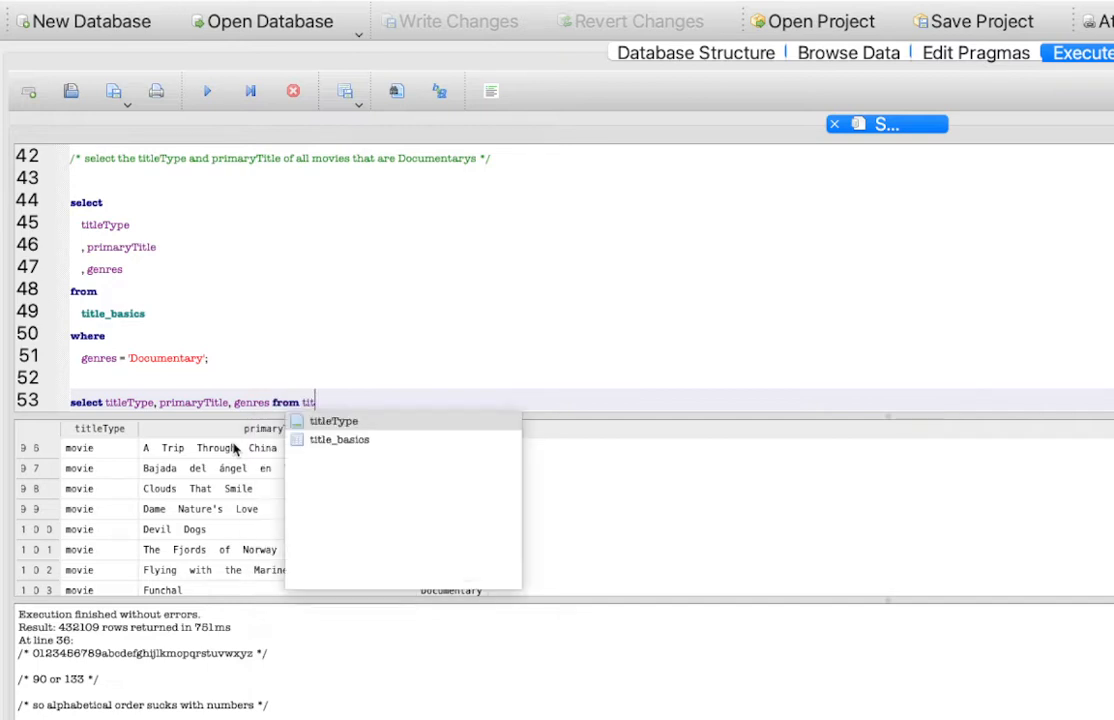
{"action": "type", "text": "le_basics"}
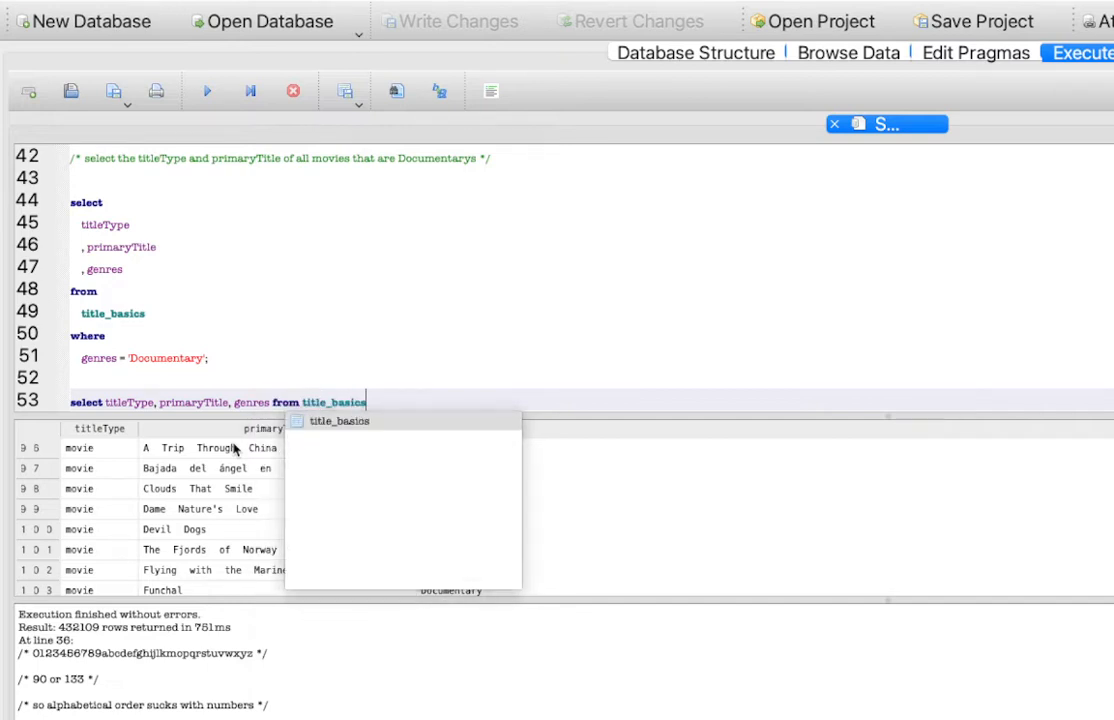
Finish the single-line query on line 53 with where genres = 'Documentary';.
{"action": "left_click", "coordinate": [76, 313]}
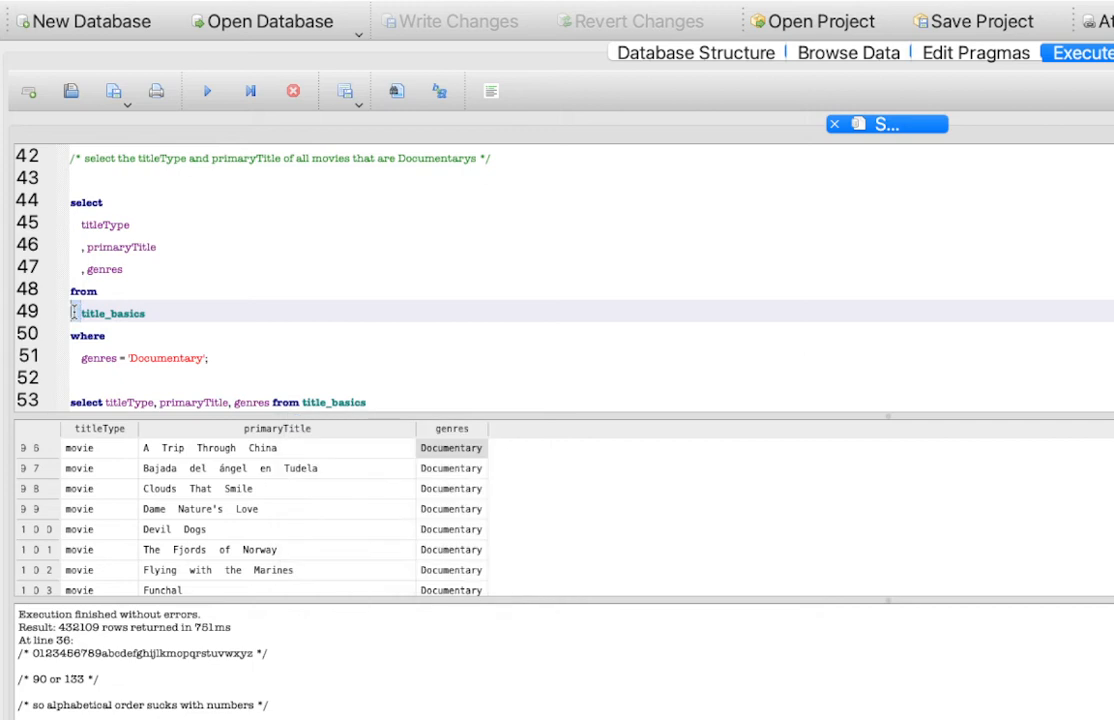
{"action": "left_click", "coordinate": [76, 357]}
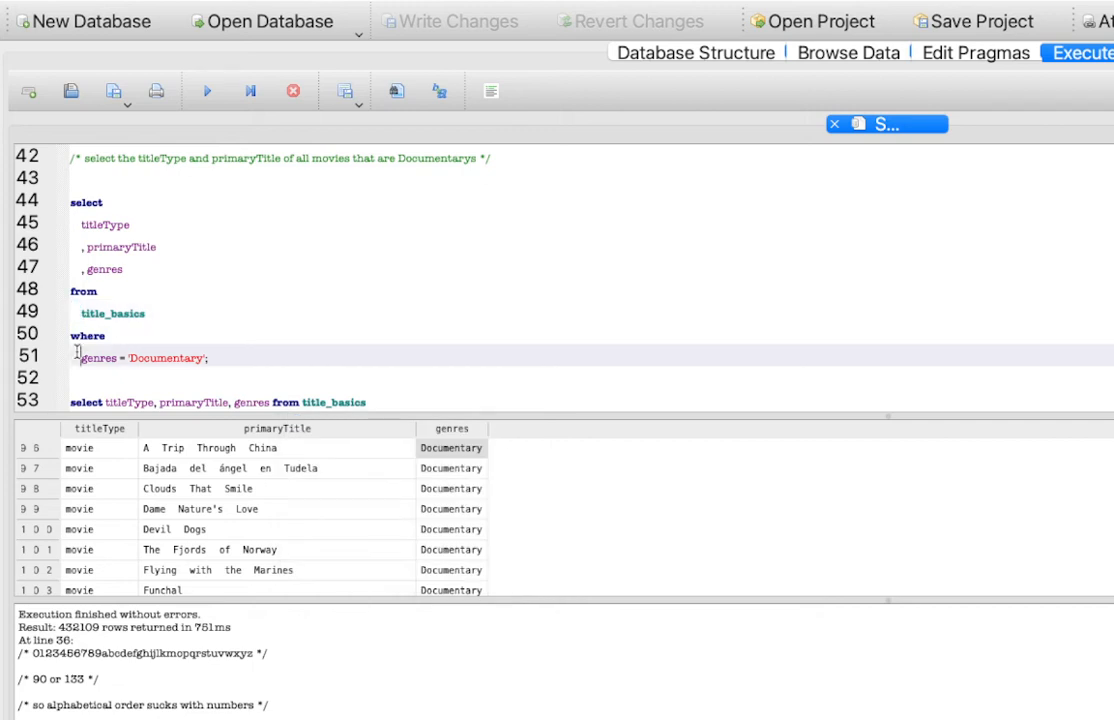
{"action": "left_click", "coordinate": [380, 403]}
{"action": "type", "text": "where genres"}
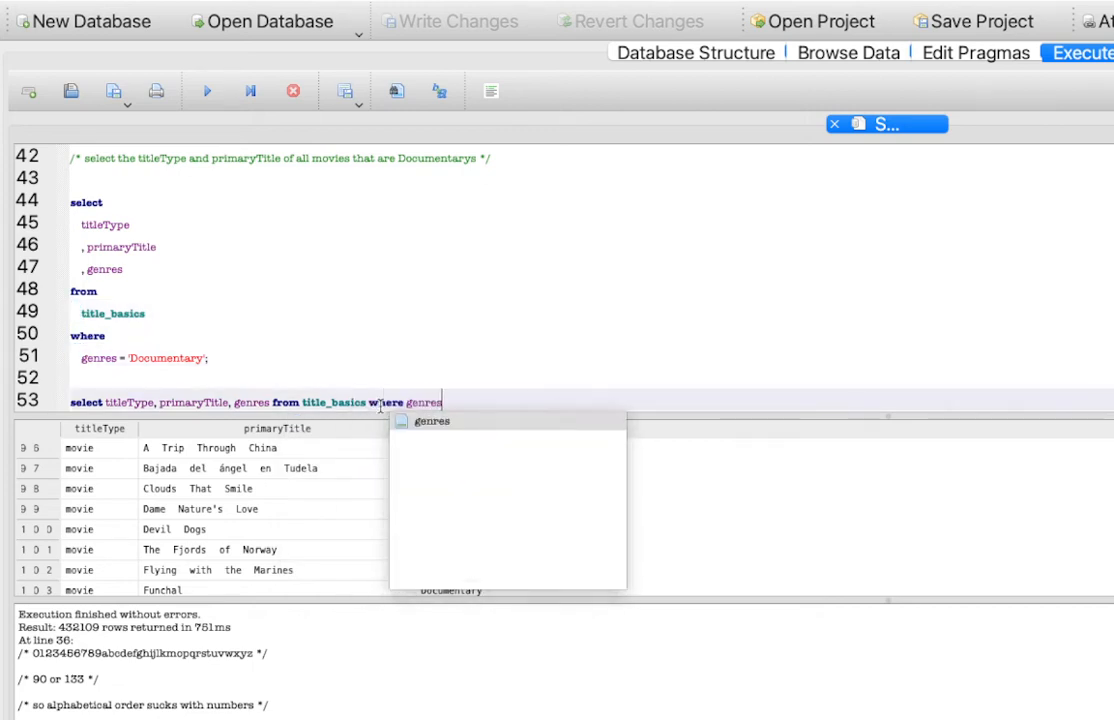
{"action": "type", "text": " = 'Docume"}
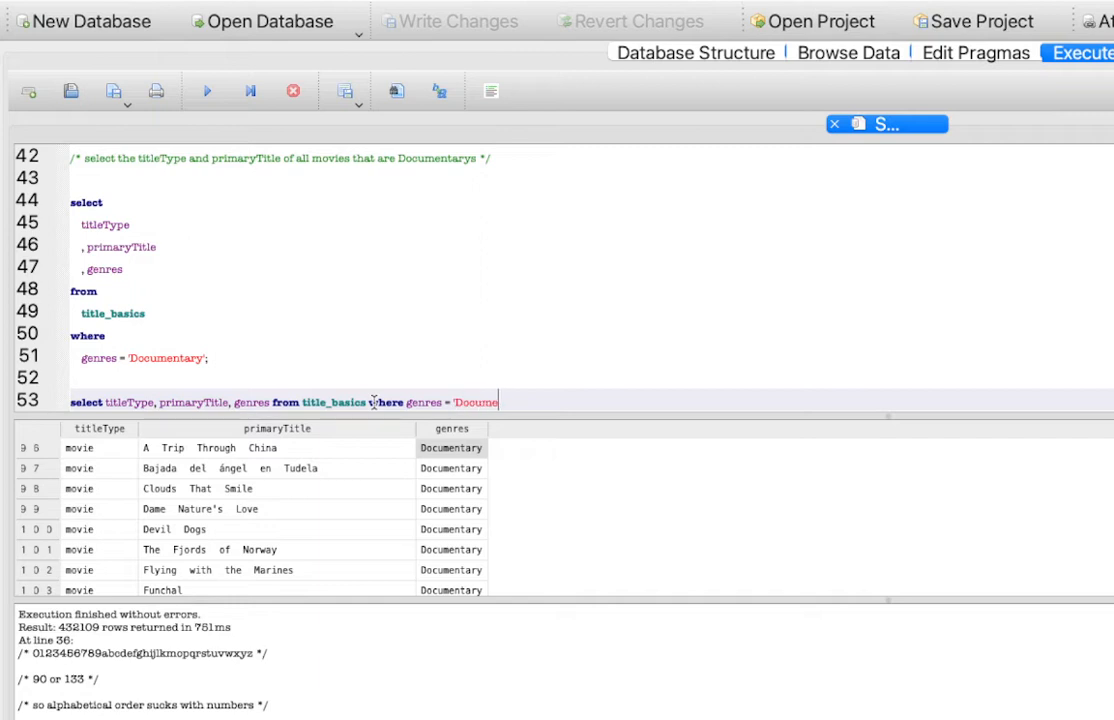
{"action": "type", "text": "ntary';"}
Join the multi-line query's from, title_basics, where and genres condition into one line, and copy the single-line query below it.
{"action": "left_click_drag", "start_coordinate": [80, 357], "coordinate": [111, 330]}
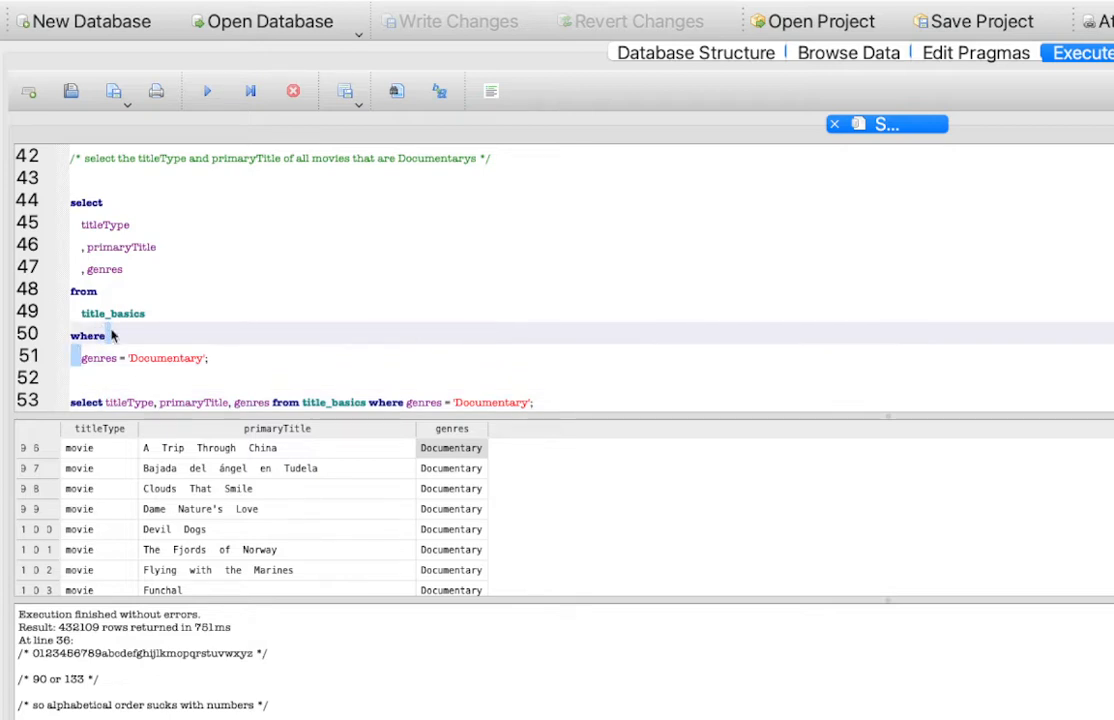
{"action": "key", "text": "BackSpace"}
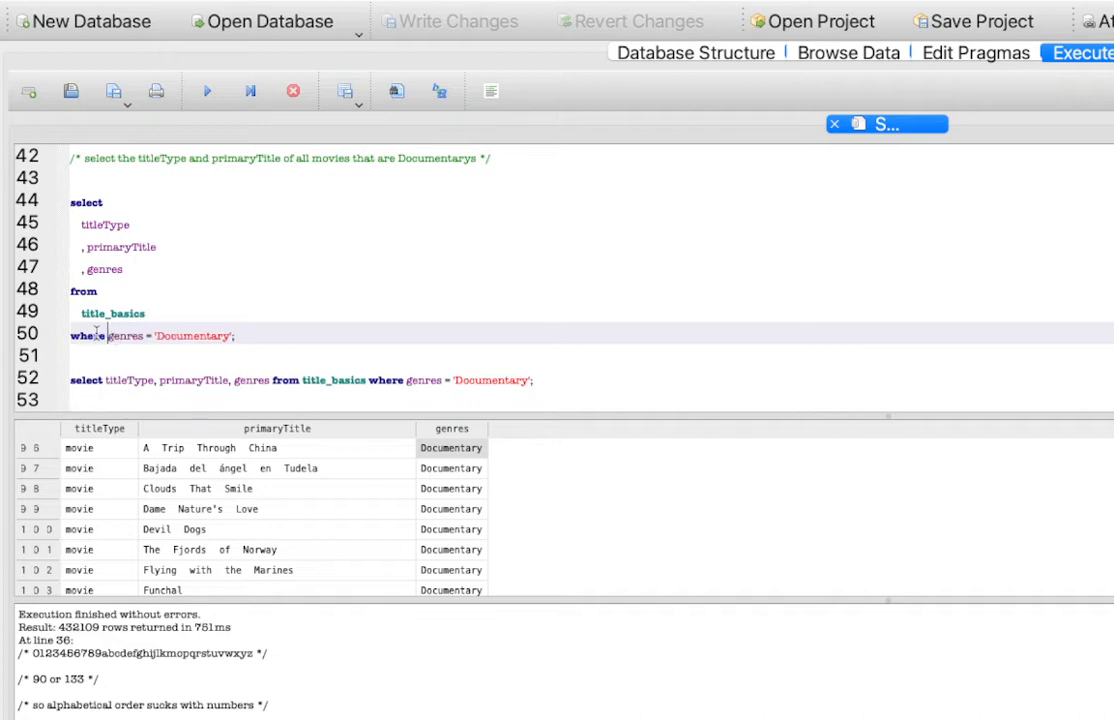
{"action": "left_click", "coordinate": [167, 303]}
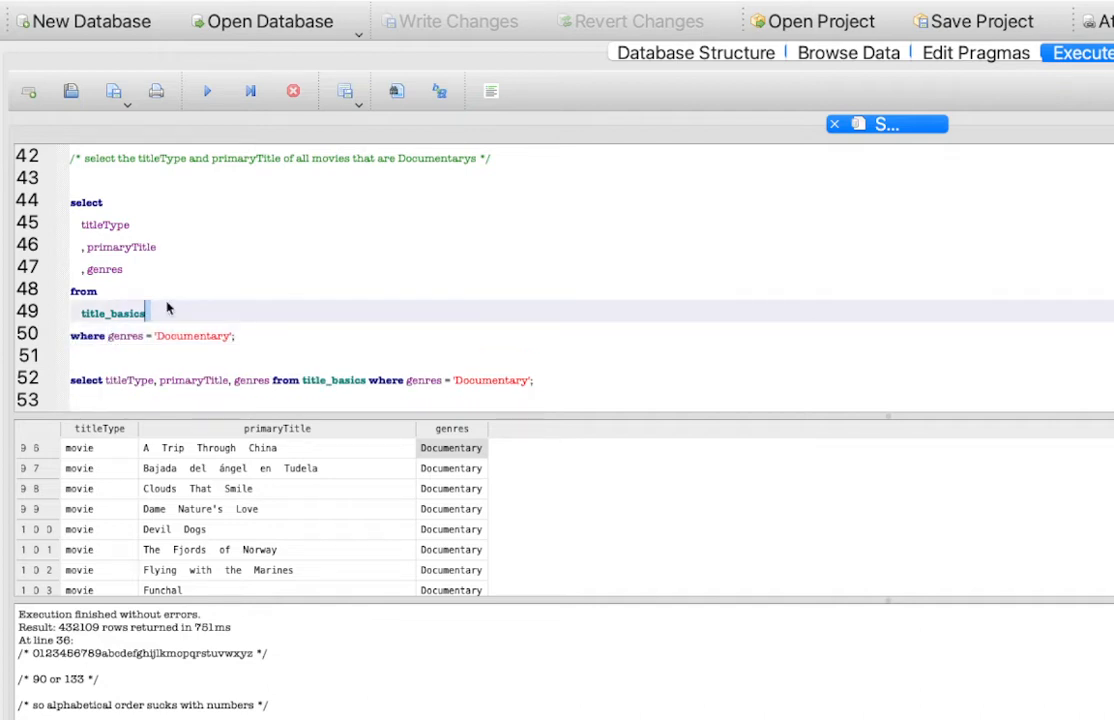
{"action": "key", "text": "Delete"}
{"action": "left_click", "coordinate": [83, 314]}
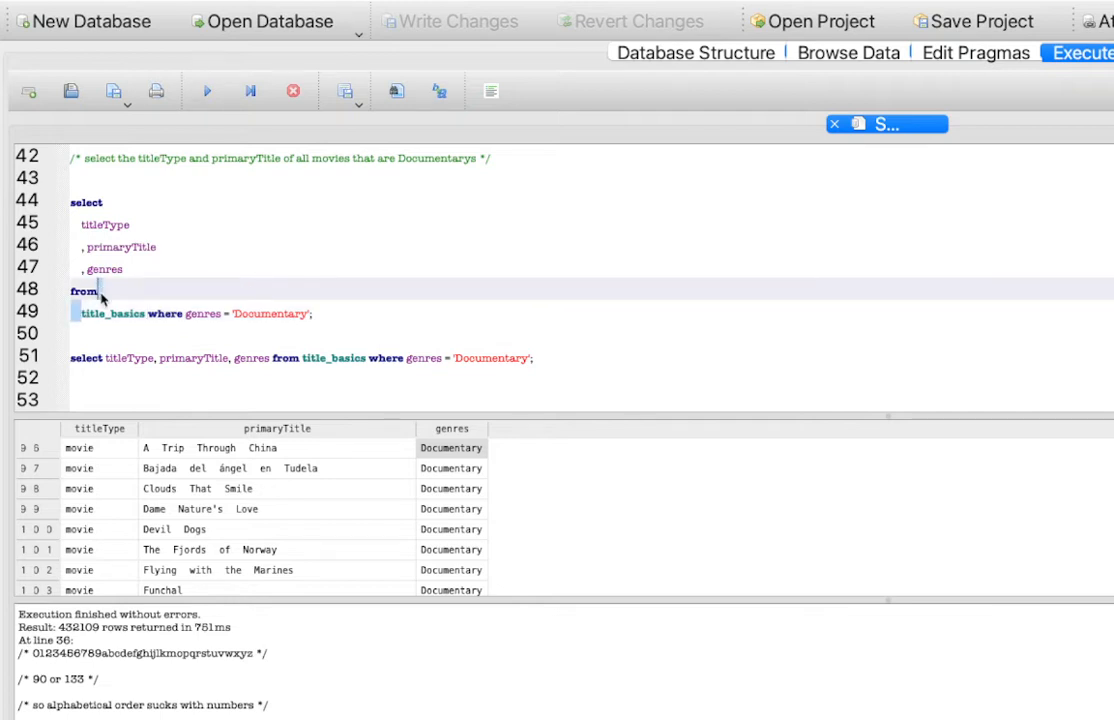
{"action": "key", "text": "BackSpace"}
{"action": "left_click_drag", "start_coordinate": [356, 316], "coordinate": [196, 266]}
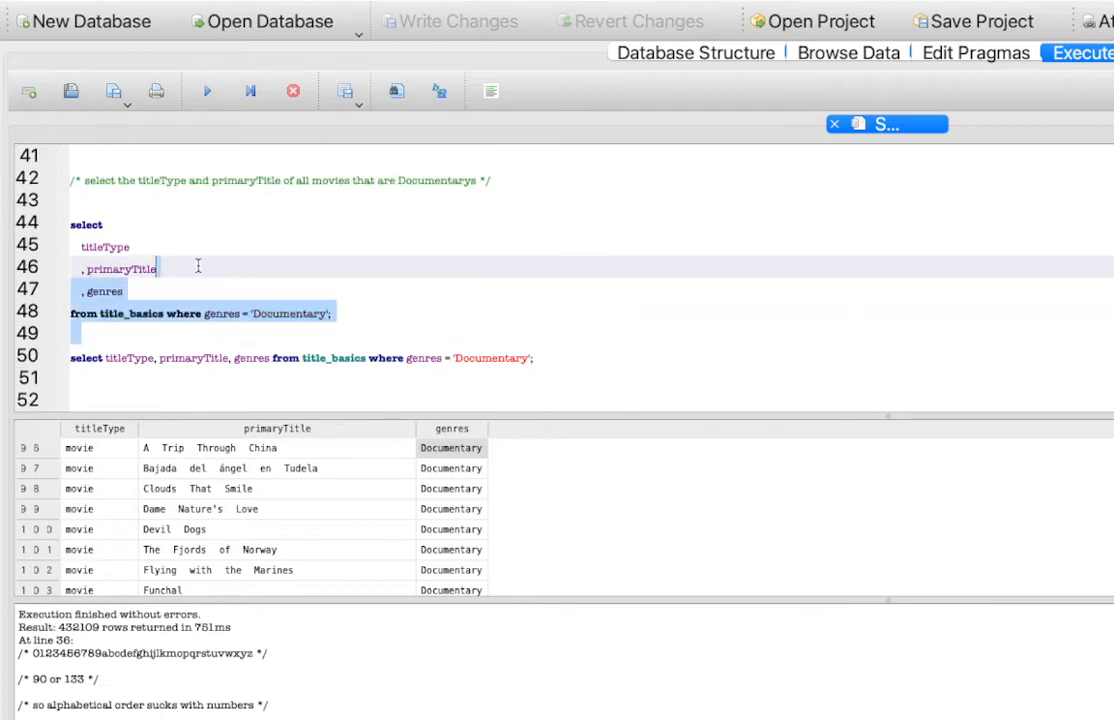
{"action": "left_click", "coordinate": [121, 360]}
{"action": "triple_click", "coordinate": [121, 360]}
{"action": "key", "text": "super+c"}
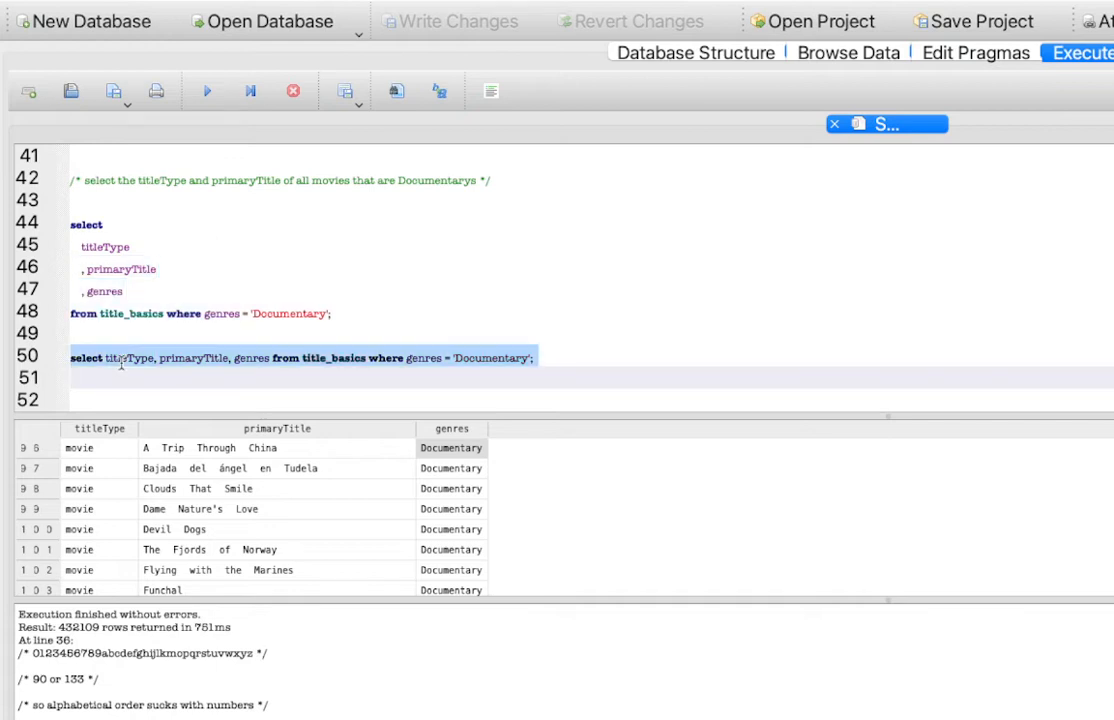
Split the joined line back into separate from, title_basics, where and condition lines, indenting title_basics and the genres condition.
{"action": "left_click", "coordinate": [342, 318]}
{"action": "key", "text": "super+Left"}
{"action": "key", "text": "alt+Right"}
{"action": "key", "text": "BackSpace"}
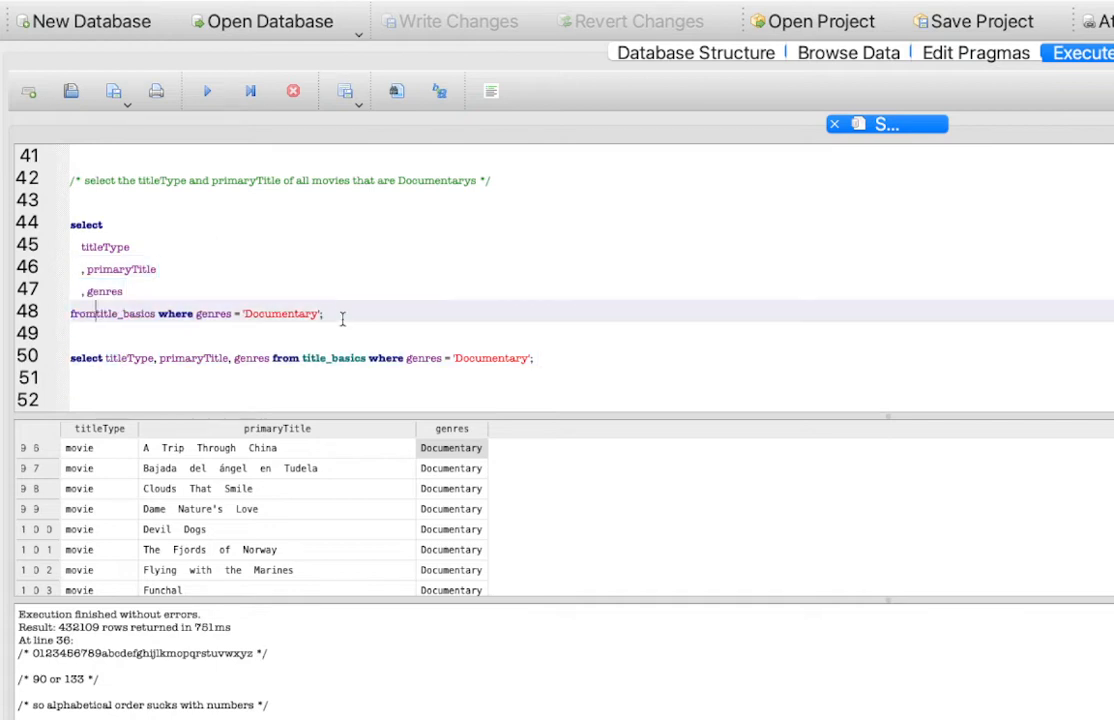
{"action": "key", "text": "Return"}
{"action": "key", "text": "Tab"}
{"action": "key", "text": "alt+Right"}
{"action": "key", "text": "BackSpace"}
{"action": "key", "text": "Return"}
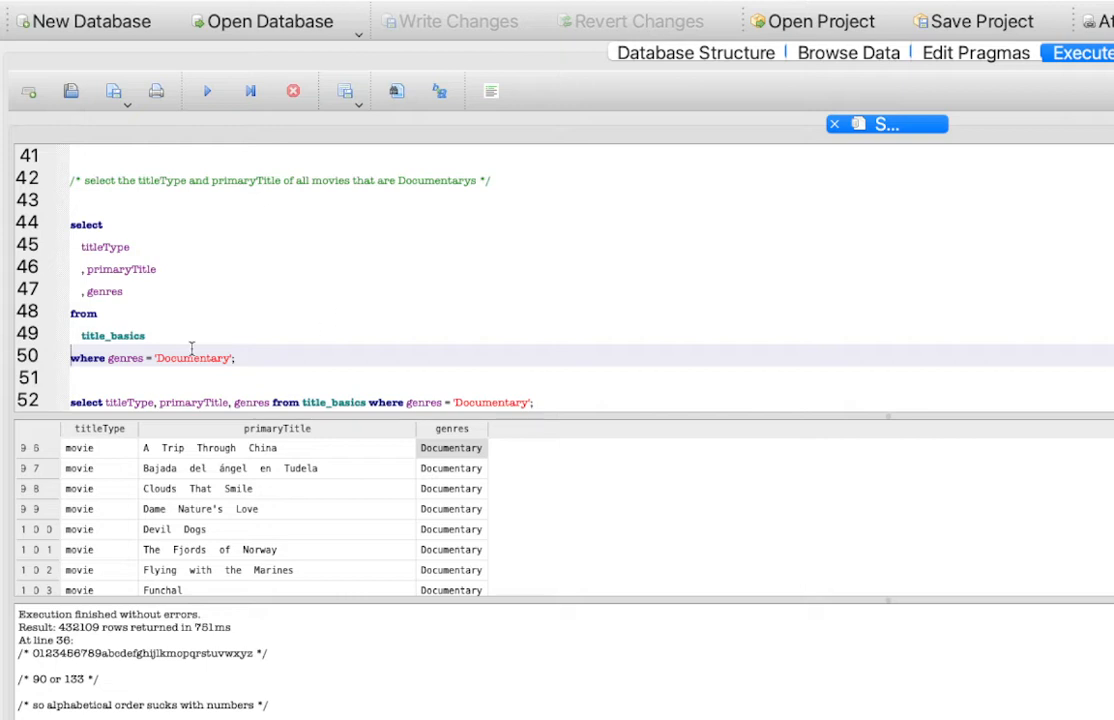
{"action": "key", "text": "alt+Right"}
{"action": "key", "text": "BackSpace"}
{"action": "key", "text": "Return"}
{"action": "key", "text": "Tab"}
{"action": "left_click", "coordinate": [234, 393]}
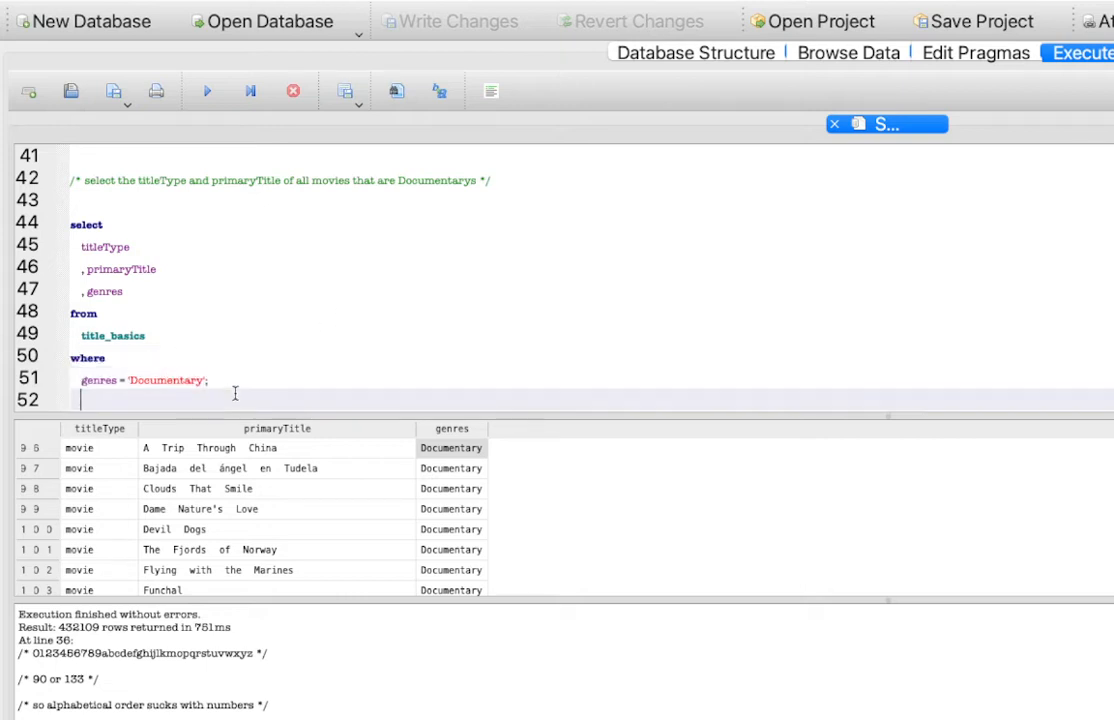
{"action": "key", "text": "super+v"}
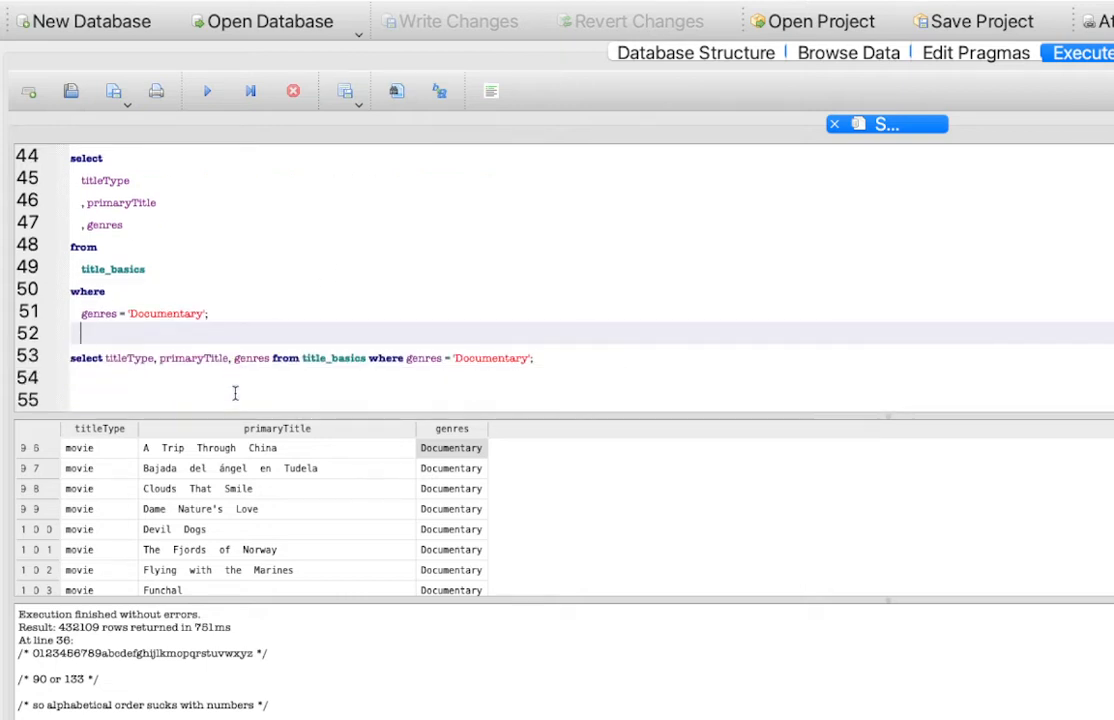
{"action": "left_click", "coordinate": [569, 356]}
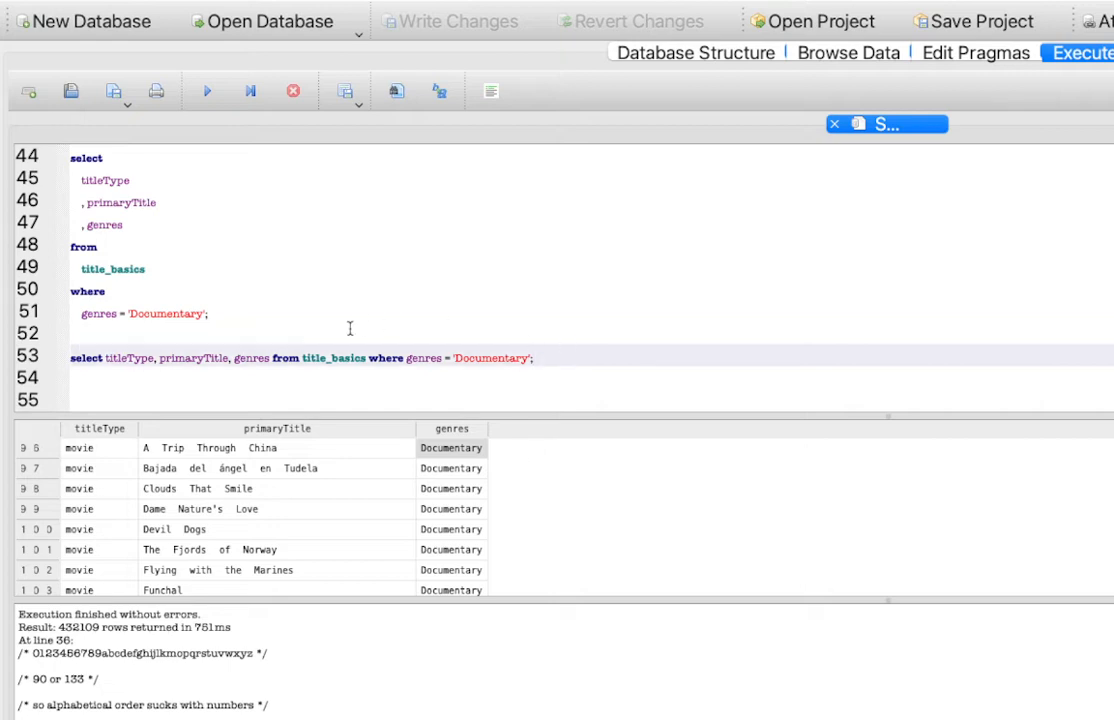
Review the layout of the multi-line query on lines 44 to 51, focusing on the select keyword and its column list.
{"action": "scroll", "coordinate": [148, 268], "scroll_direction": "up", "scroll_amount": 1}
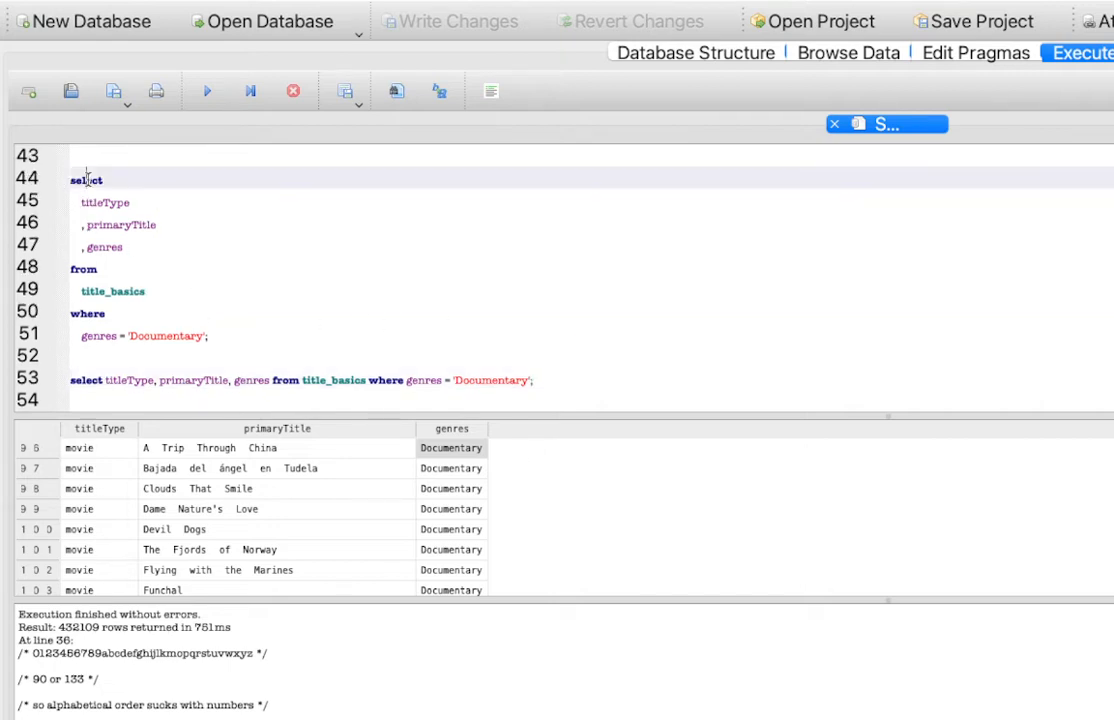
{"action": "left_click_drag", "start_coordinate": [82, 179], "coordinate": [266, 329]}
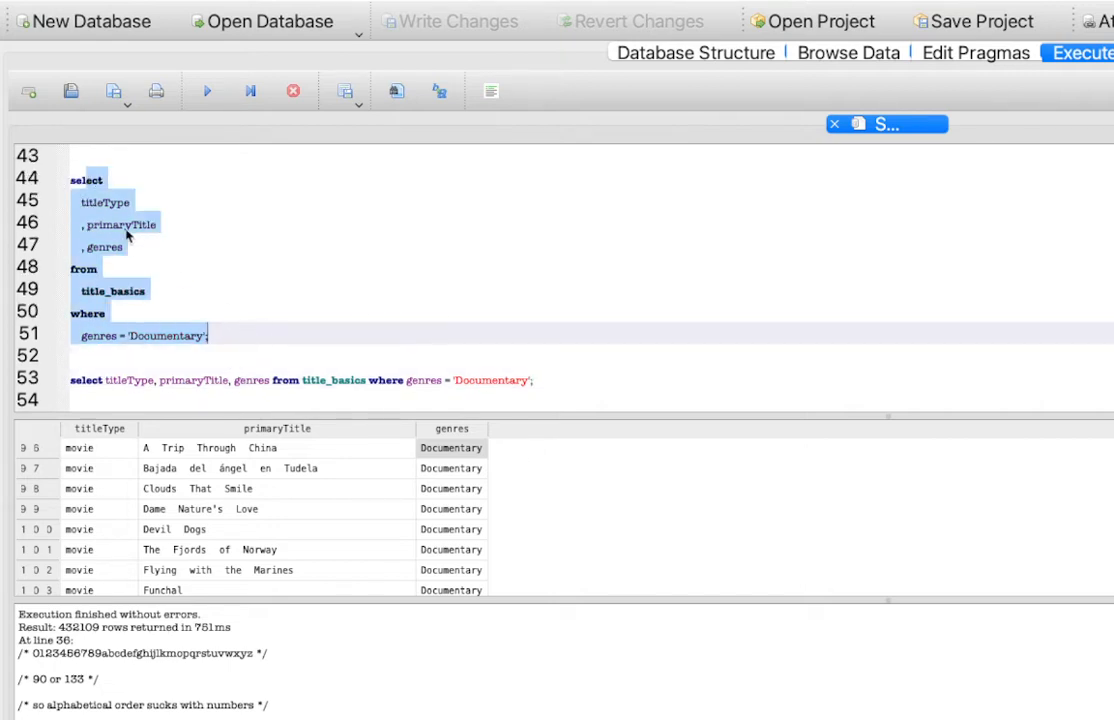
{"action": "left_click", "coordinate": [97, 176]}
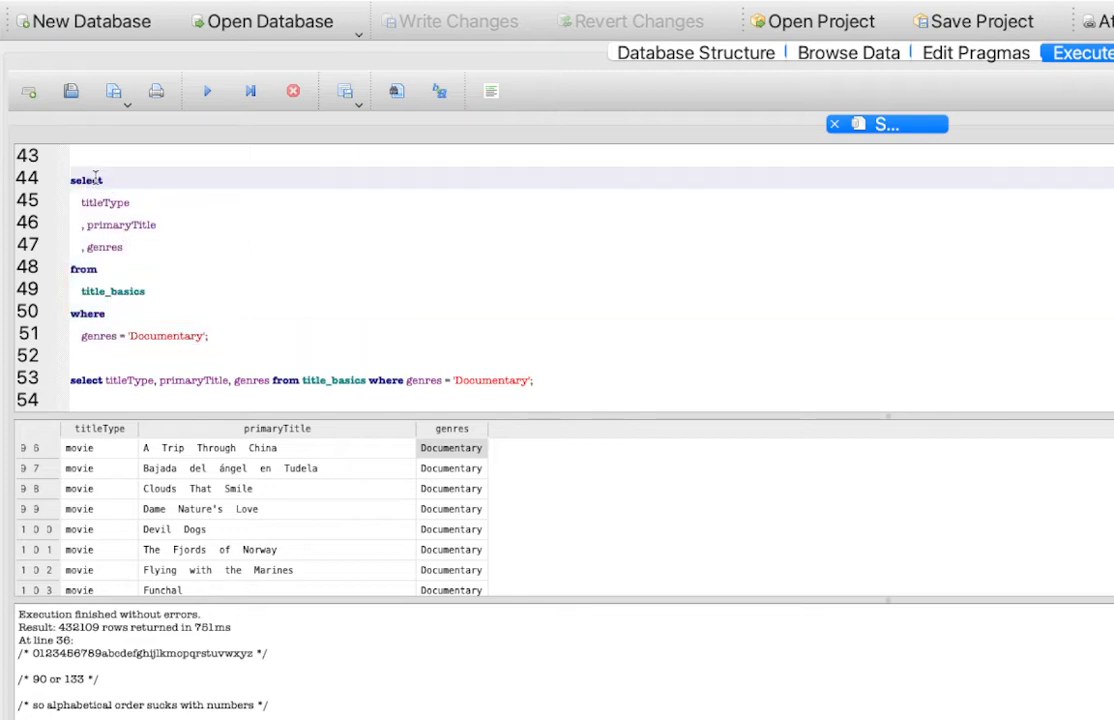
{"action": "double_click", "coordinate": [96, 177]}
{"action": "left_click_drag", "start_coordinate": [81, 201], "coordinate": [185, 243]}
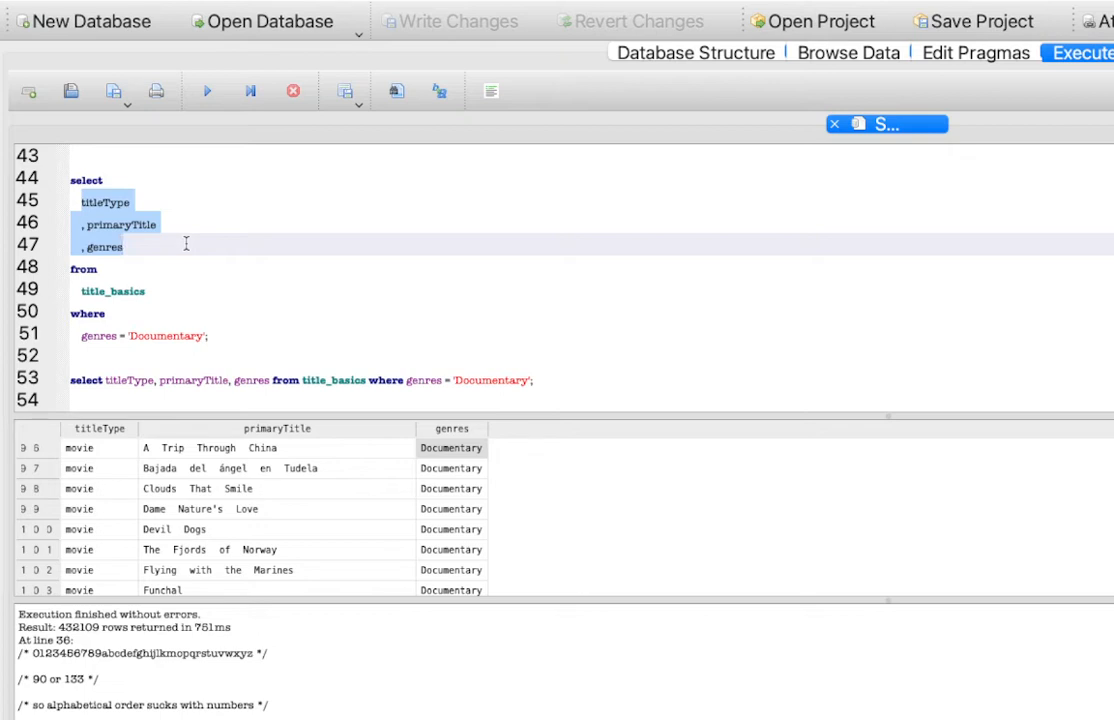
Run only the single-line documentary query on line 53.
{"action": "triple_click", "coordinate": [540, 379]}
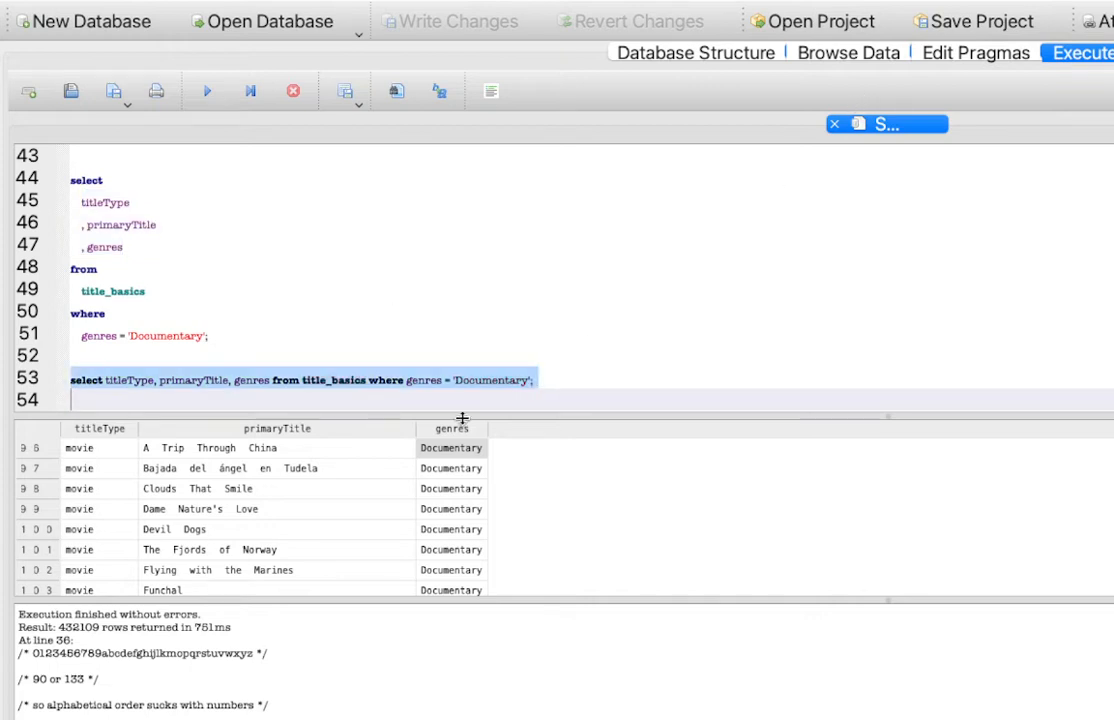
{"action": "left_click", "coordinate": [205, 91]}
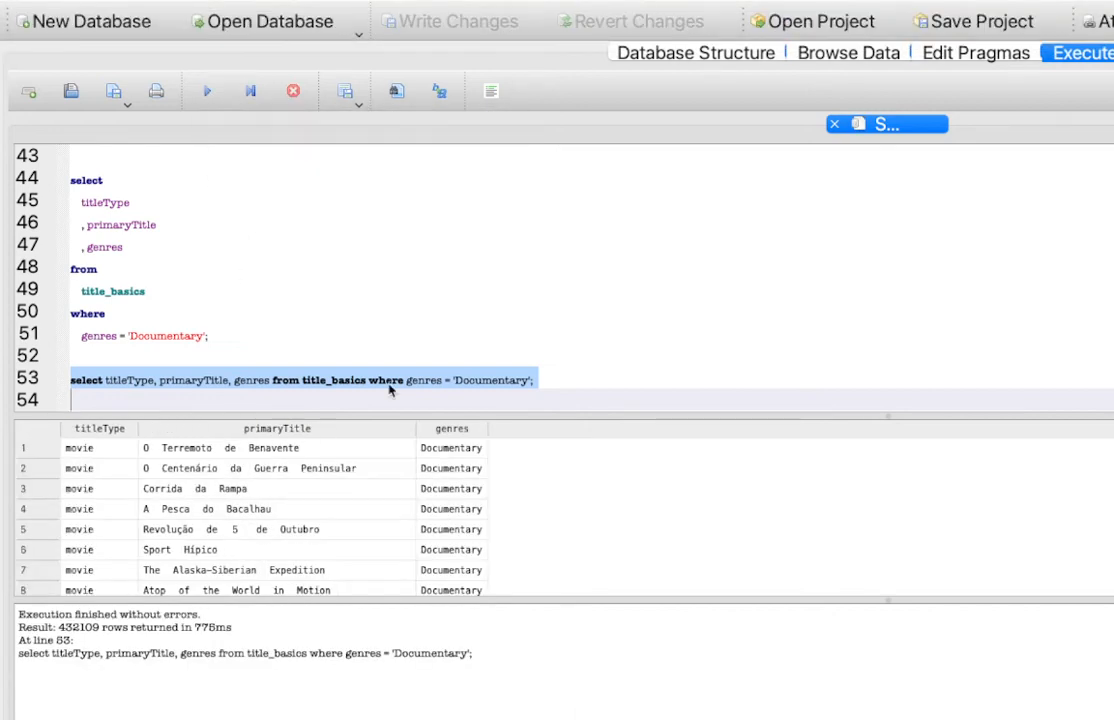
{"action": "left_click", "coordinate": [572, 382]}
{"action": "left_click", "coordinate": [354, 389]}
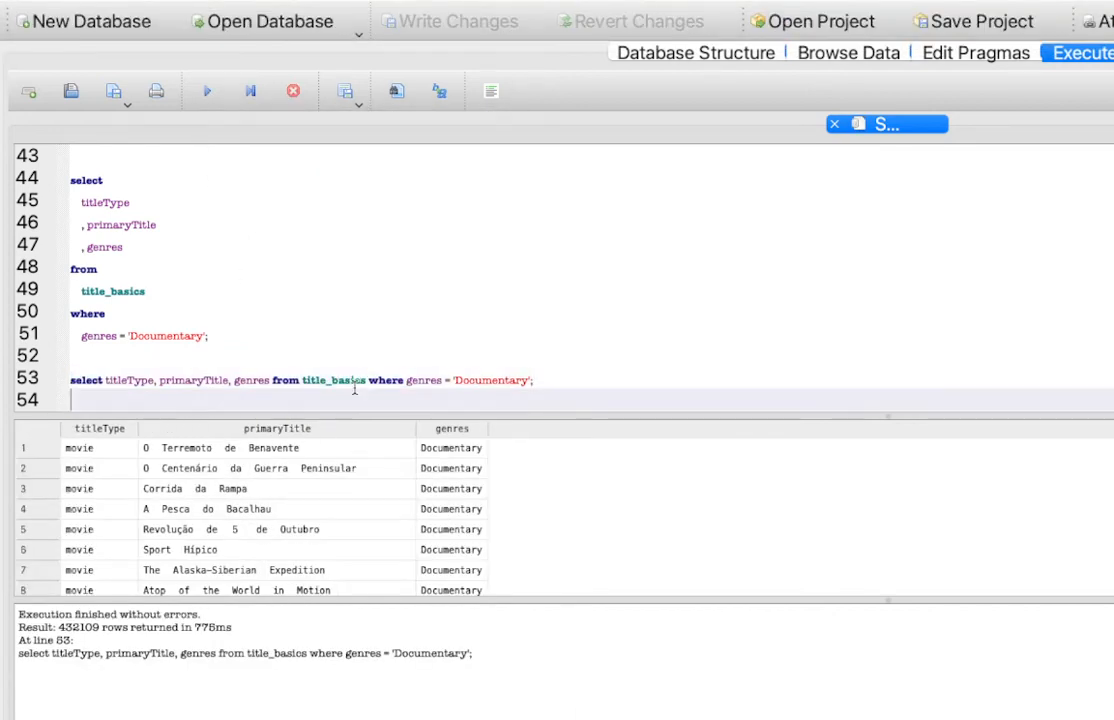
Add blank lines below the single-line documentary query on line 53.
{"action": "triple_click", "coordinate": [345, 380]}
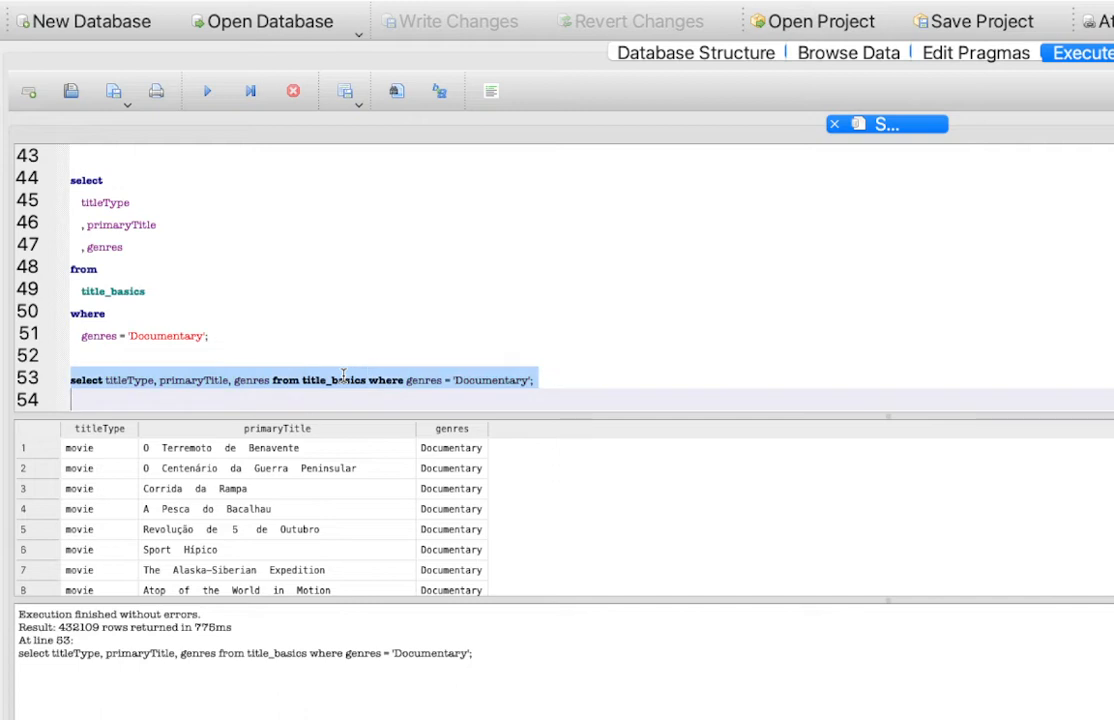
{"action": "left_click", "coordinate": [140, 312]}
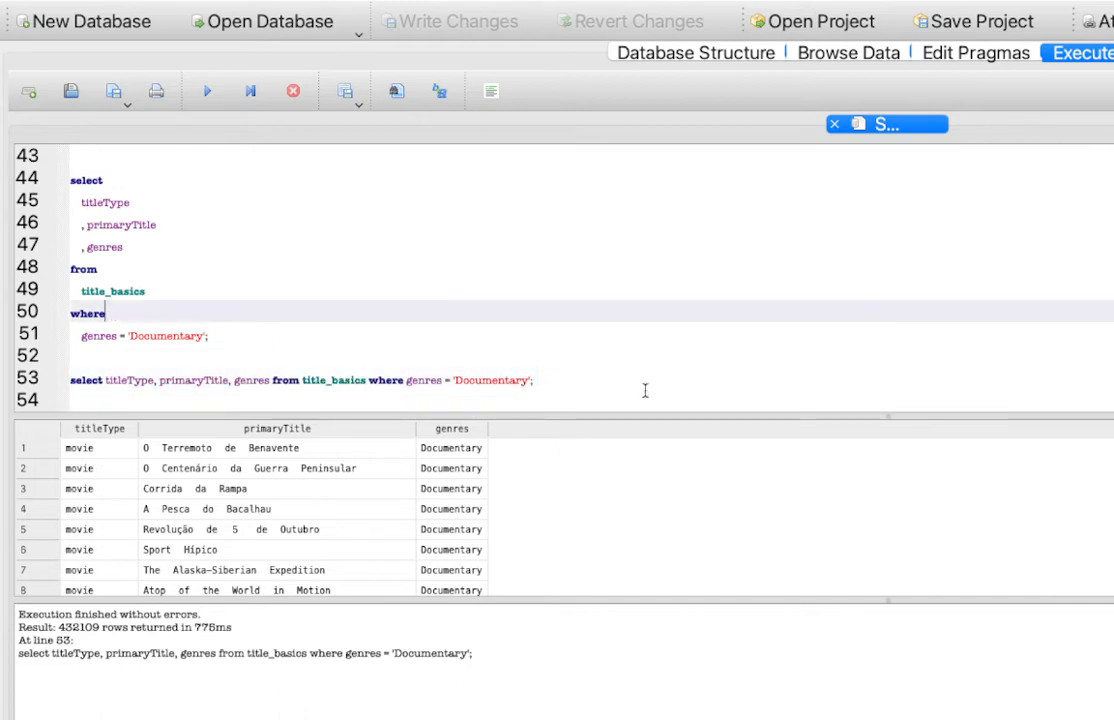
{"action": "left_click", "coordinate": [589, 381]}
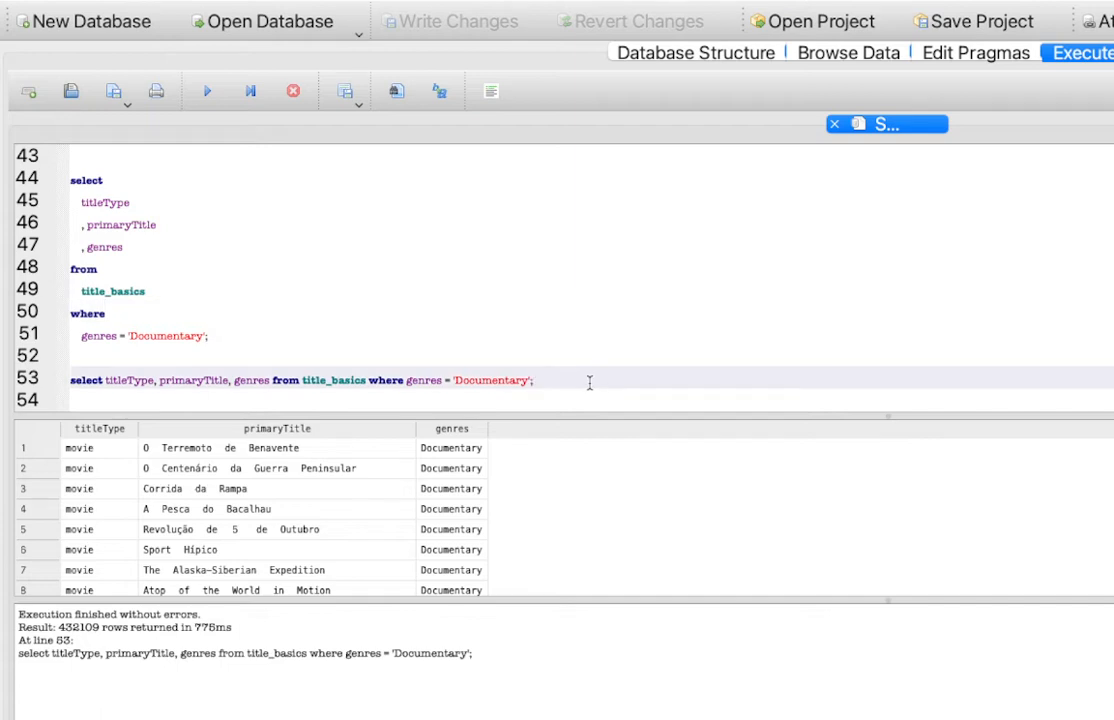
{"action": "key", "text": "Return"}
{"action": "key", "text": "Return"}
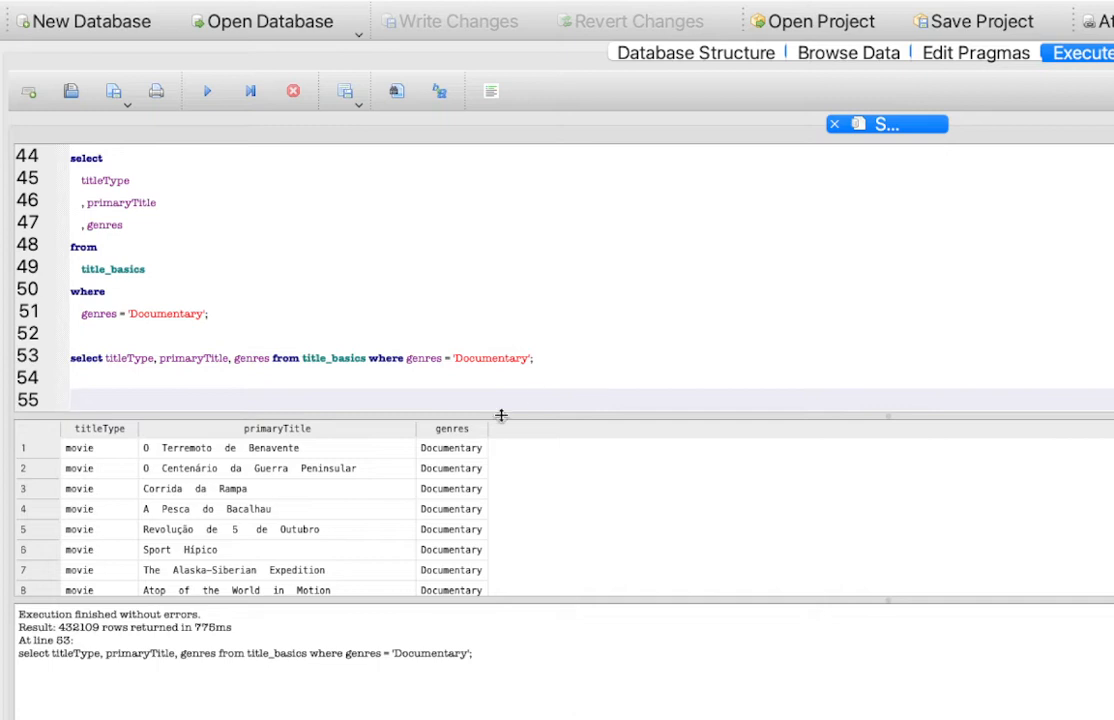
{"action": "key", "text": "Return"}
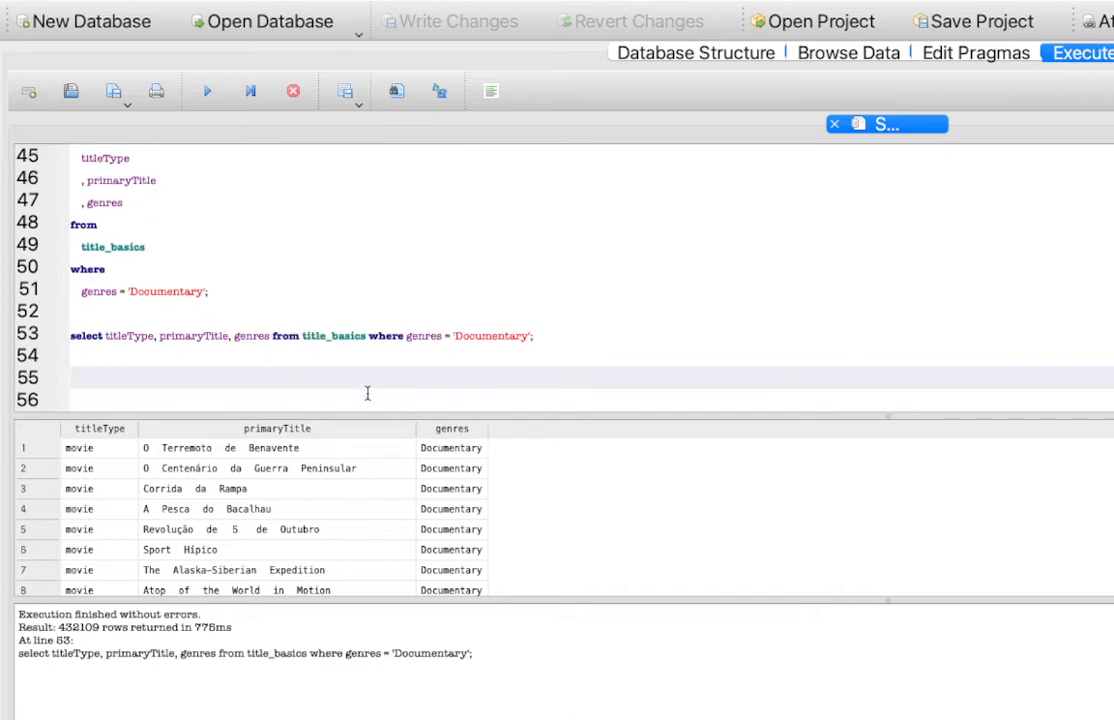
Try to run the startYear and runtimeMinutes query that ends with limit 100 on line 34.
{"action": "scroll", "coordinate": [368, 390], "scroll_direction": "up", "scroll_amount": 5}
{"action": "left_click", "coordinate": [139, 250]}
{"action": "left_click_drag", "start_coordinate": [139, 250], "coordinate": [52, 148]}
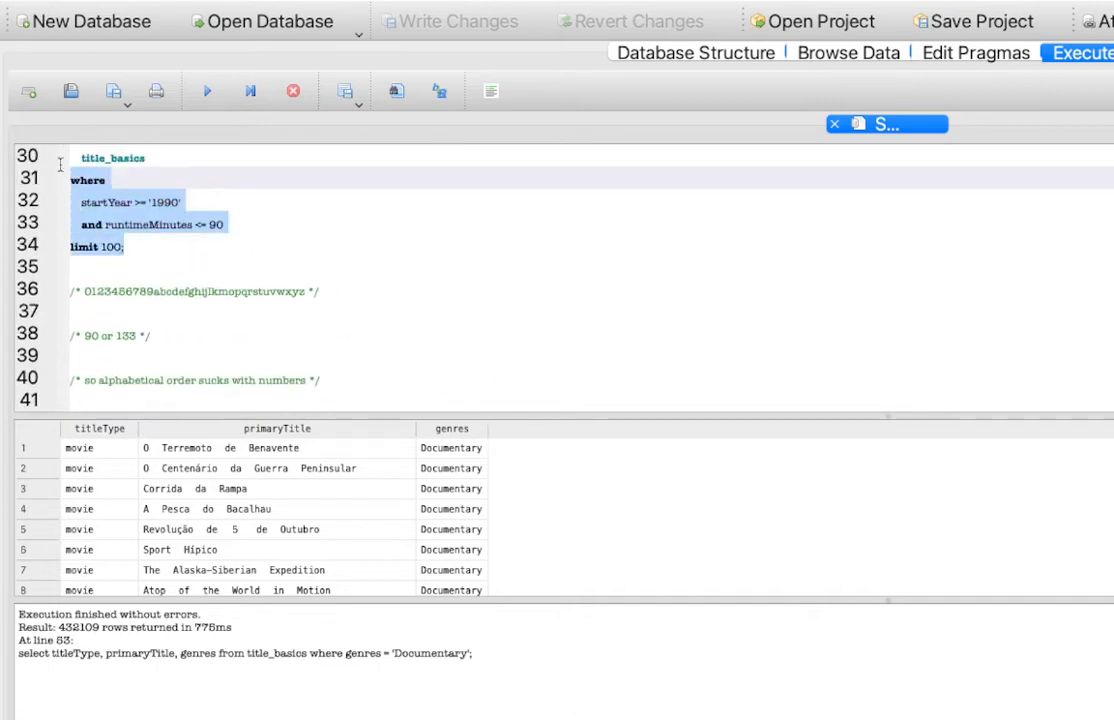
{"action": "left_click", "coordinate": [206, 91]}
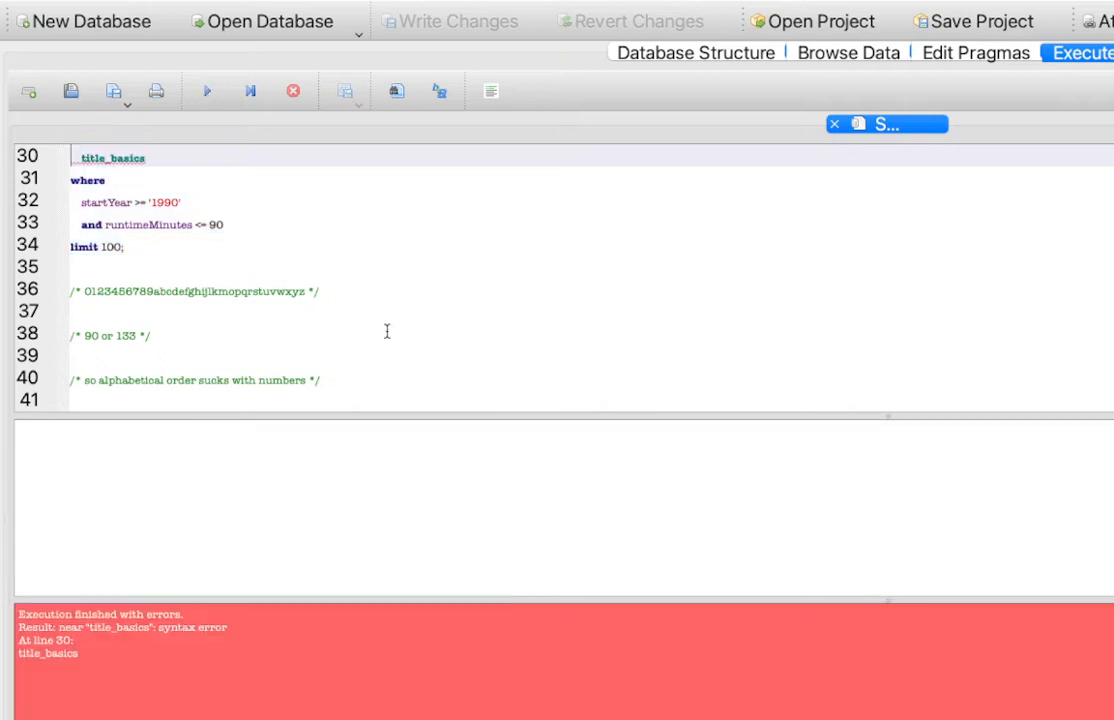
{"action": "scroll", "coordinate": [204, 259], "scroll_direction": "up", "scroll_amount": 1}
{"action": "left_click", "coordinate": [134, 352]}
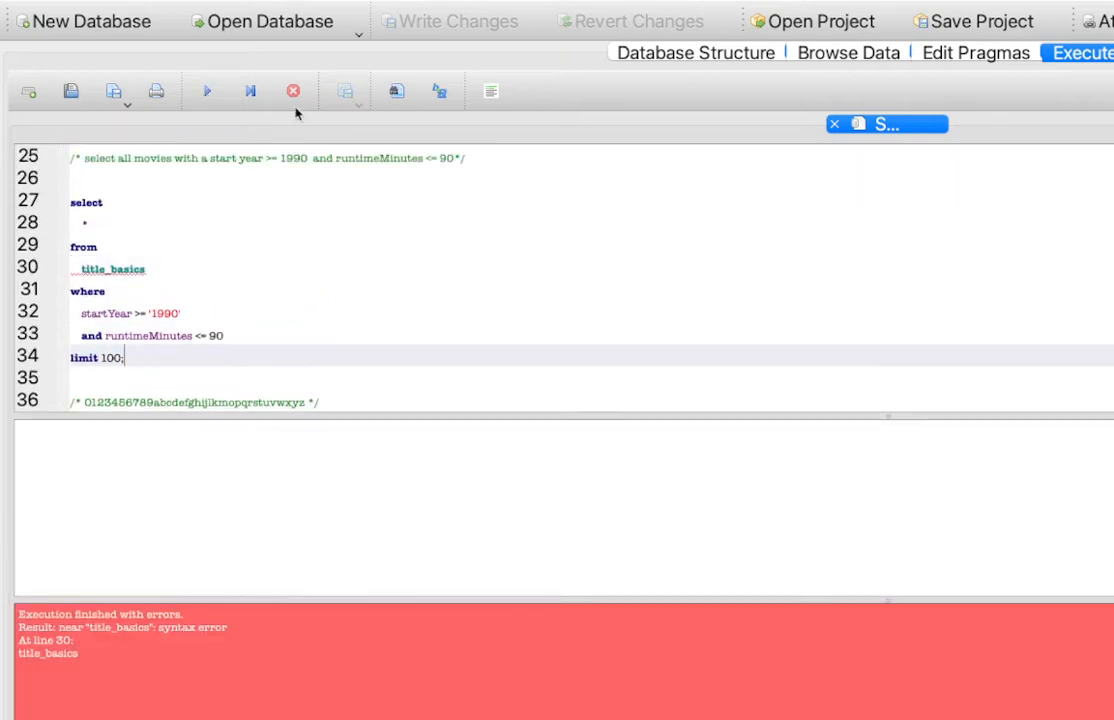
{"action": "left_click", "coordinate": [209, 92]}
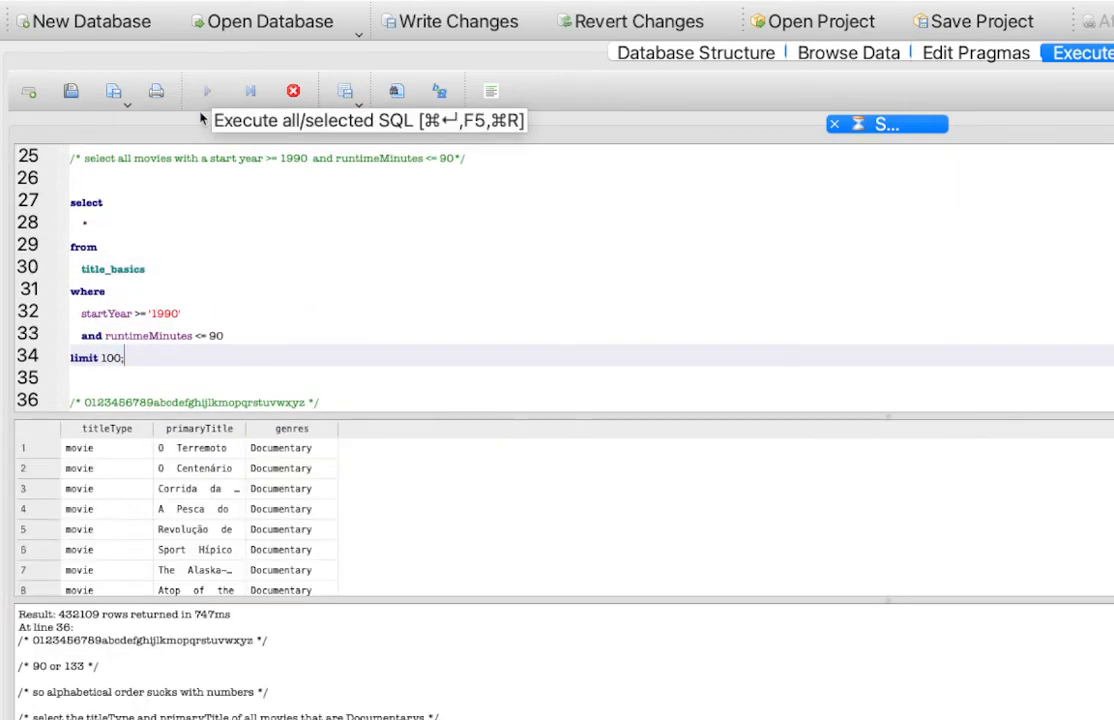
Run only the startYear >= '1990' and runtimeMinutes <= 90 query on lines 27 to 34, and browse its result rows.
{"action": "left_click_drag", "start_coordinate": [124, 357], "coordinate": [58, 198]}
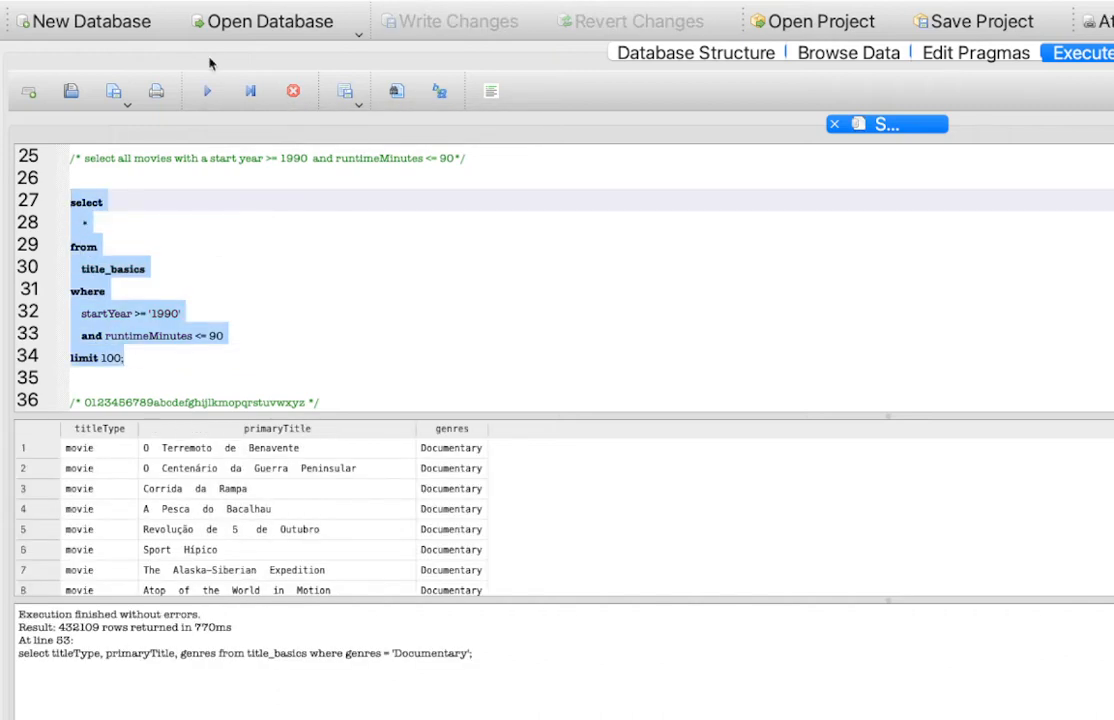
{"action": "left_click", "coordinate": [207, 91]}
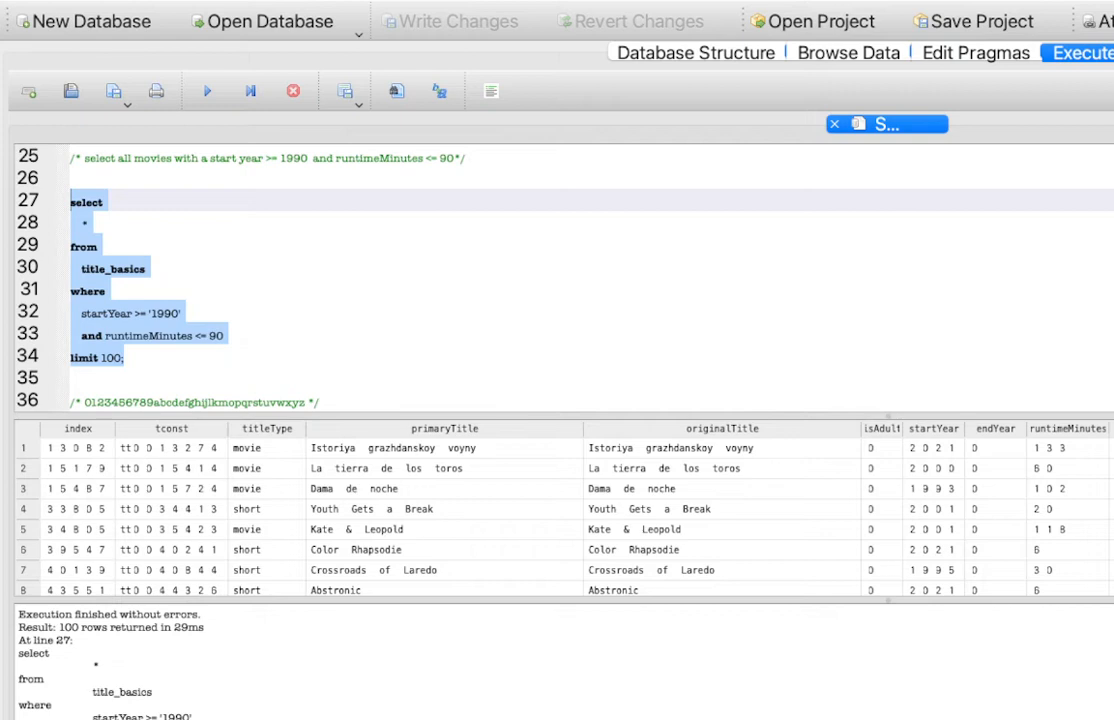
{"action": "scroll", "coordinate": [557, 510], "scroll_direction": "down", "scroll_amount": 3}
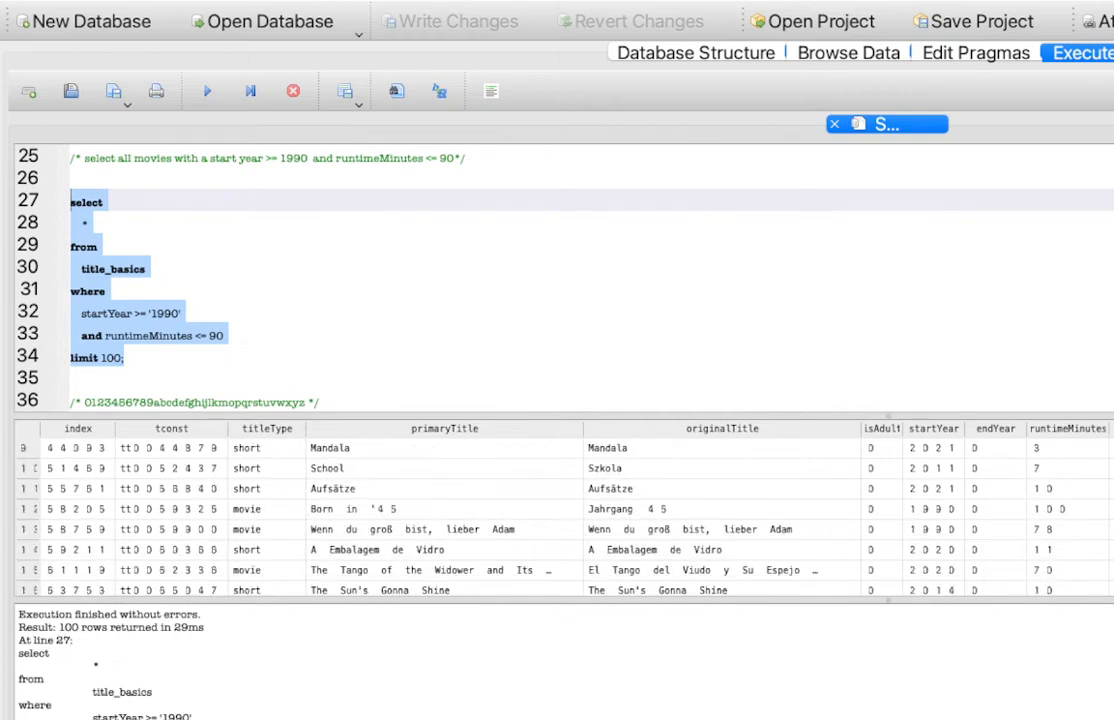
{"action": "left_click", "coordinate": [1112, 530]}
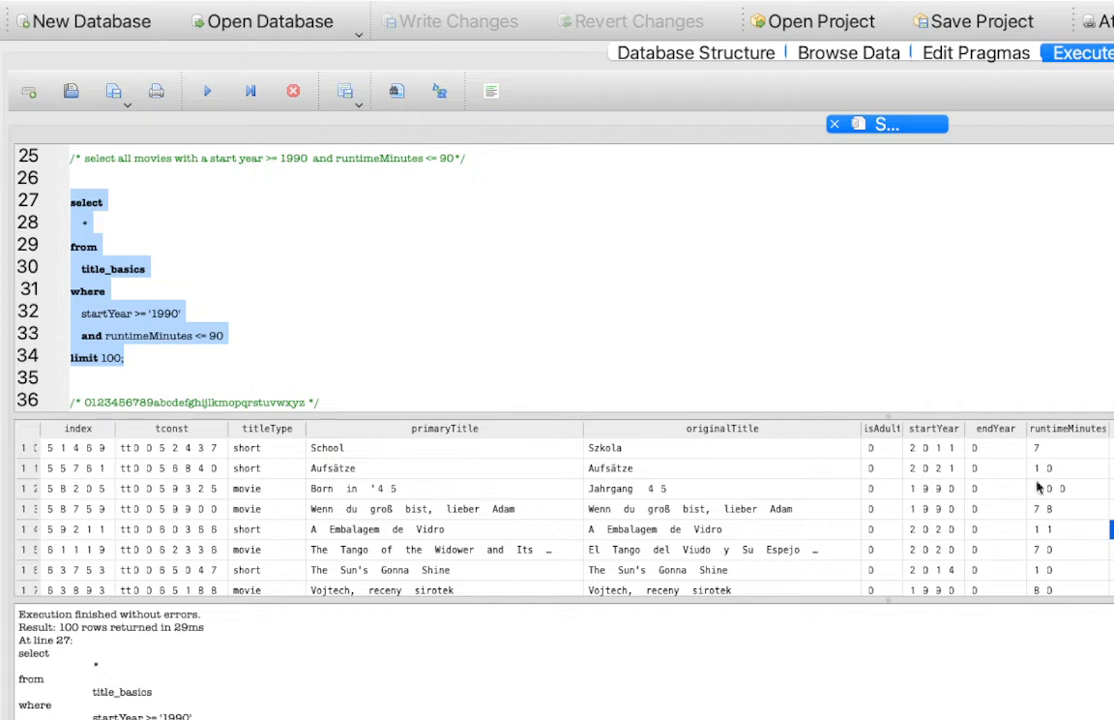
Run only the multi-line documentary query on lines 44 to 51, and browse the genres column of its results.
{"action": "scroll", "coordinate": [437, 362], "scroll_direction": "down", "scroll_amount": 7}
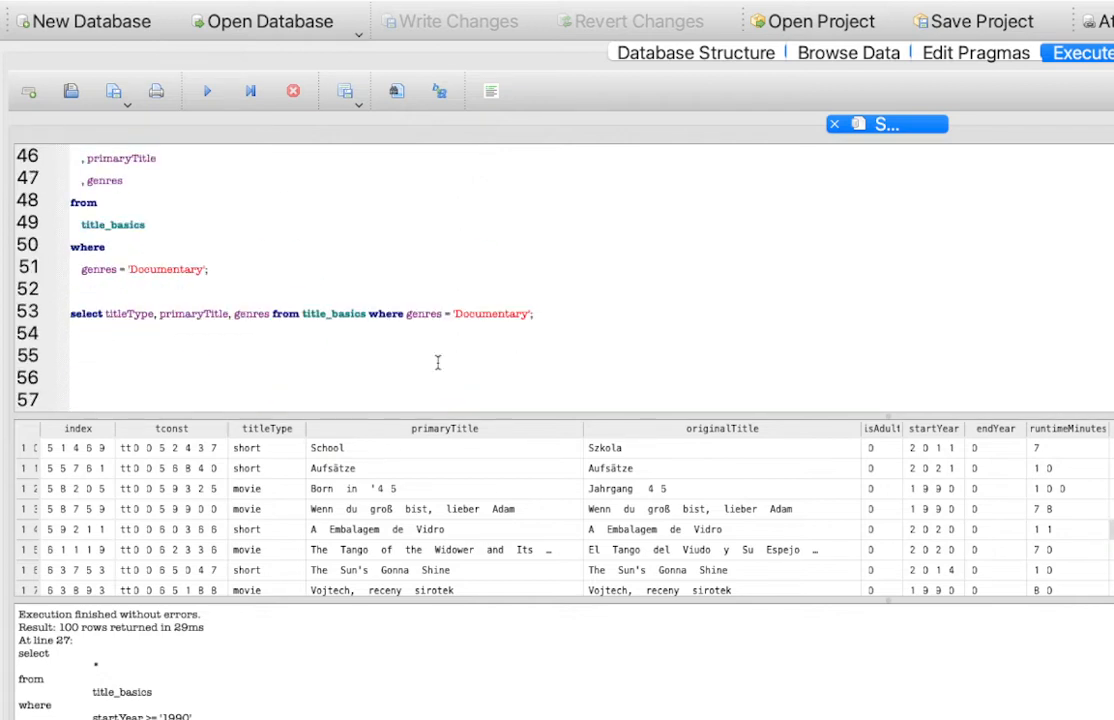
{"action": "left_click_drag", "start_coordinate": [241, 267], "coordinate": [82, 131]}
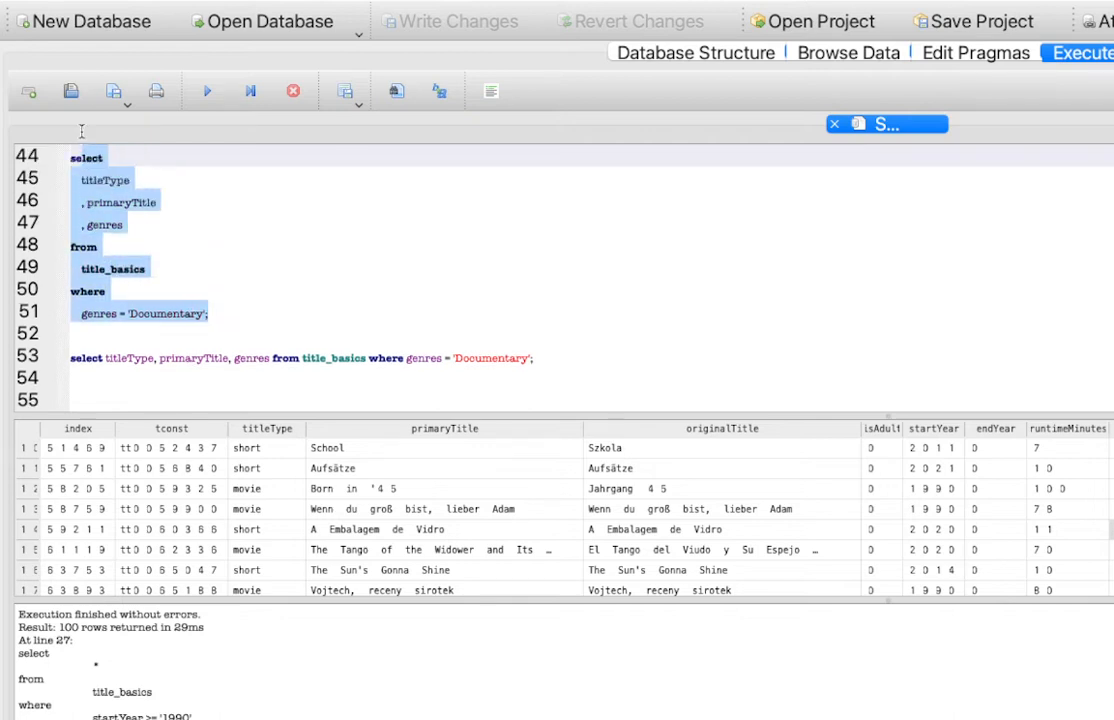
{"action": "scroll", "coordinate": [90, 150], "scroll_direction": "up", "scroll_amount": 2}
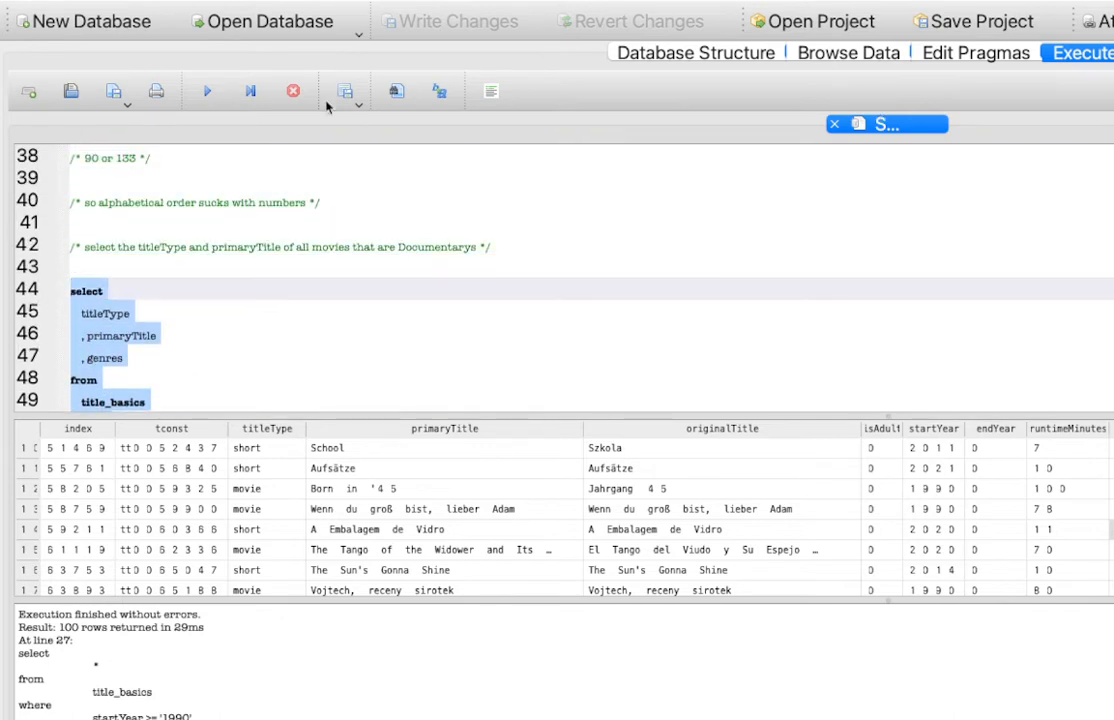
{"action": "left_click", "coordinate": [207, 91]}
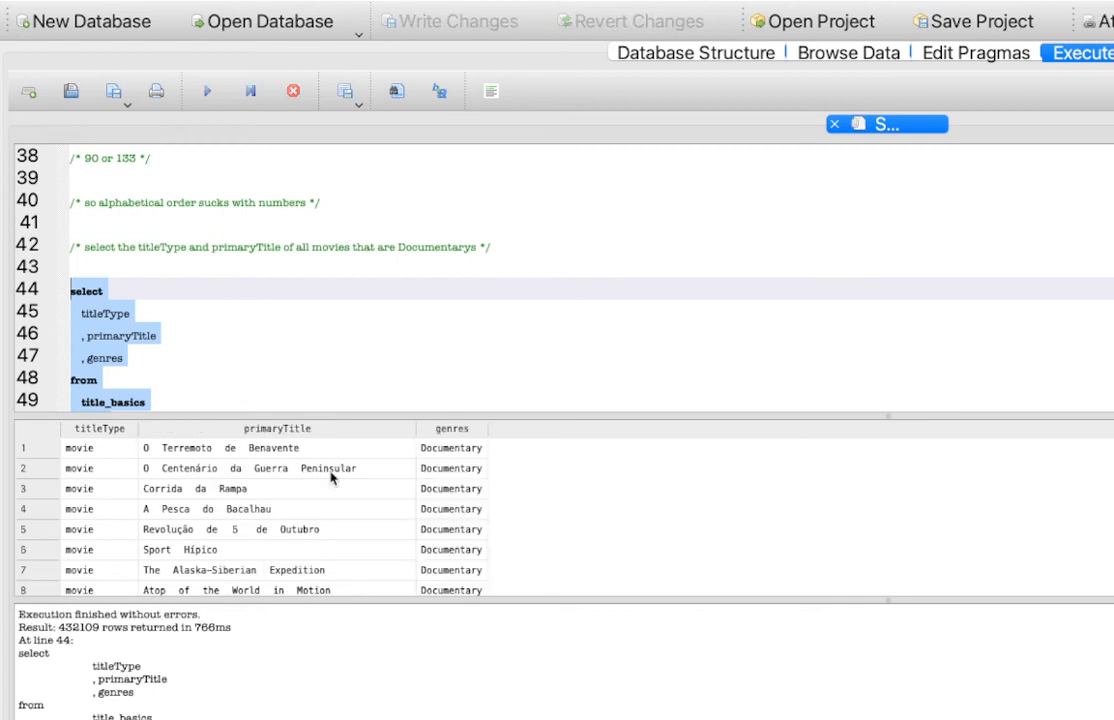
{"action": "left_click", "coordinate": [459, 467]}
{"action": "scroll", "coordinate": [459, 466], "scroll_direction": "down", "scroll_amount": 20}
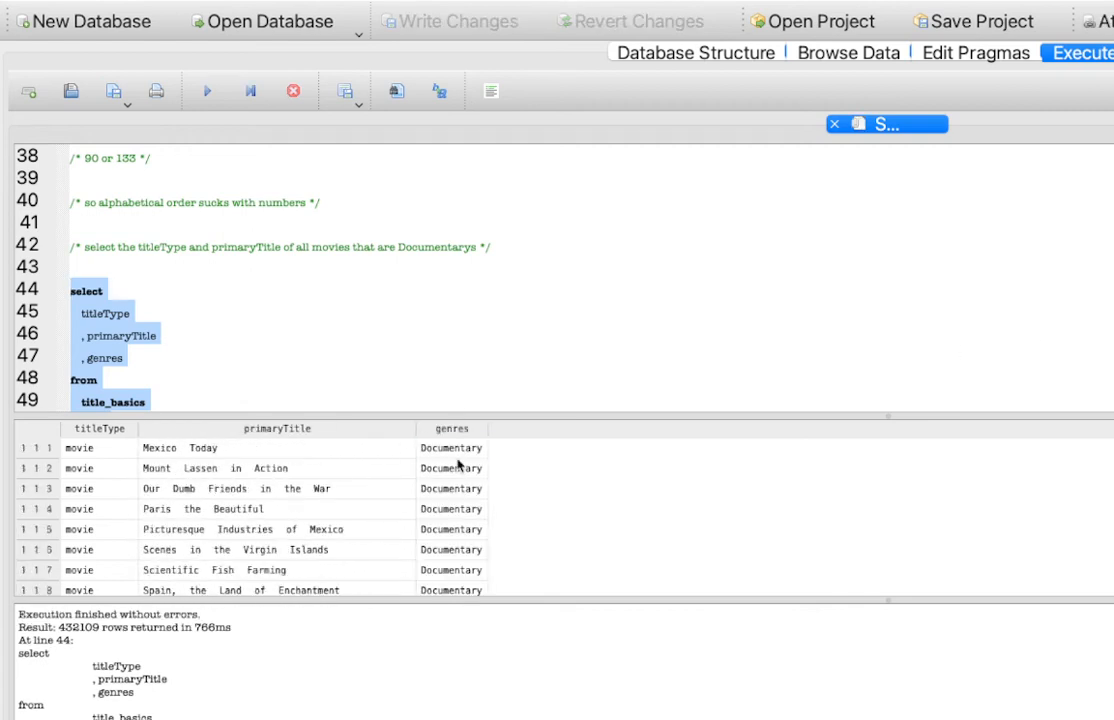
{"action": "scroll", "coordinate": [459, 467], "scroll_direction": "up", "scroll_amount": 20}
Write the comment /* that was cool, but what about movies where Documentary is one of many genres */ on line 55.
{"action": "left_click", "coordinate": [274, 353]}
{"action": "scroll", "coordinate": [273, 353], "scroll_direction": "down", "scroll_amount": 3}
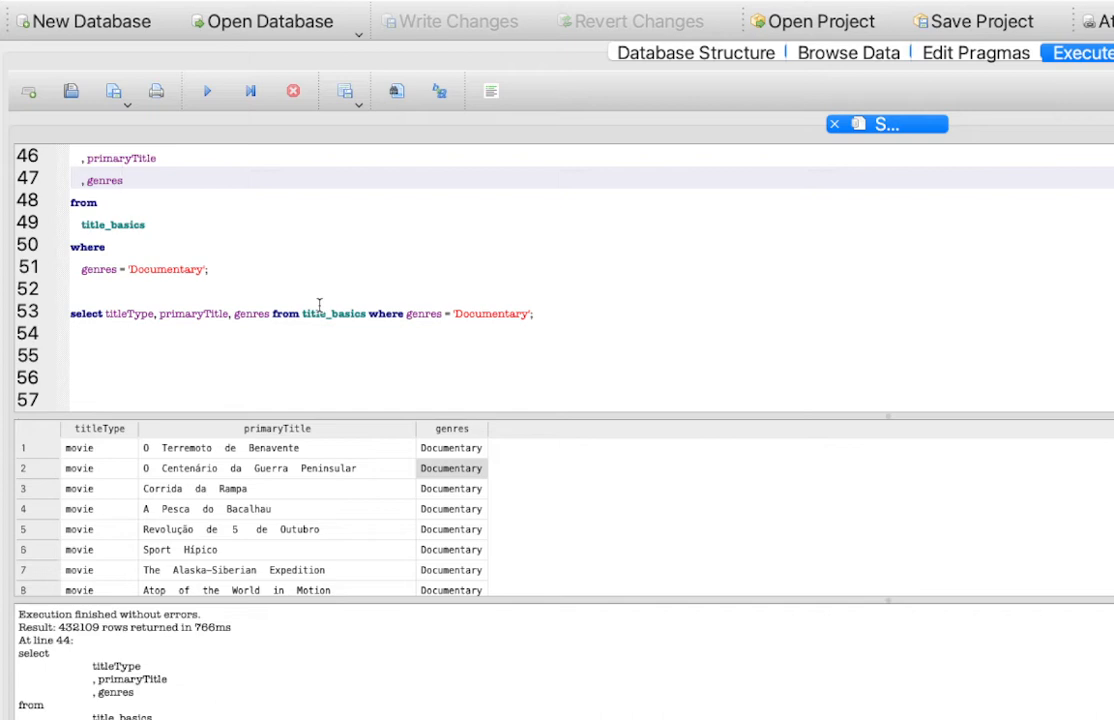
{"action": "left_click", "coordinate": [433, 343]}
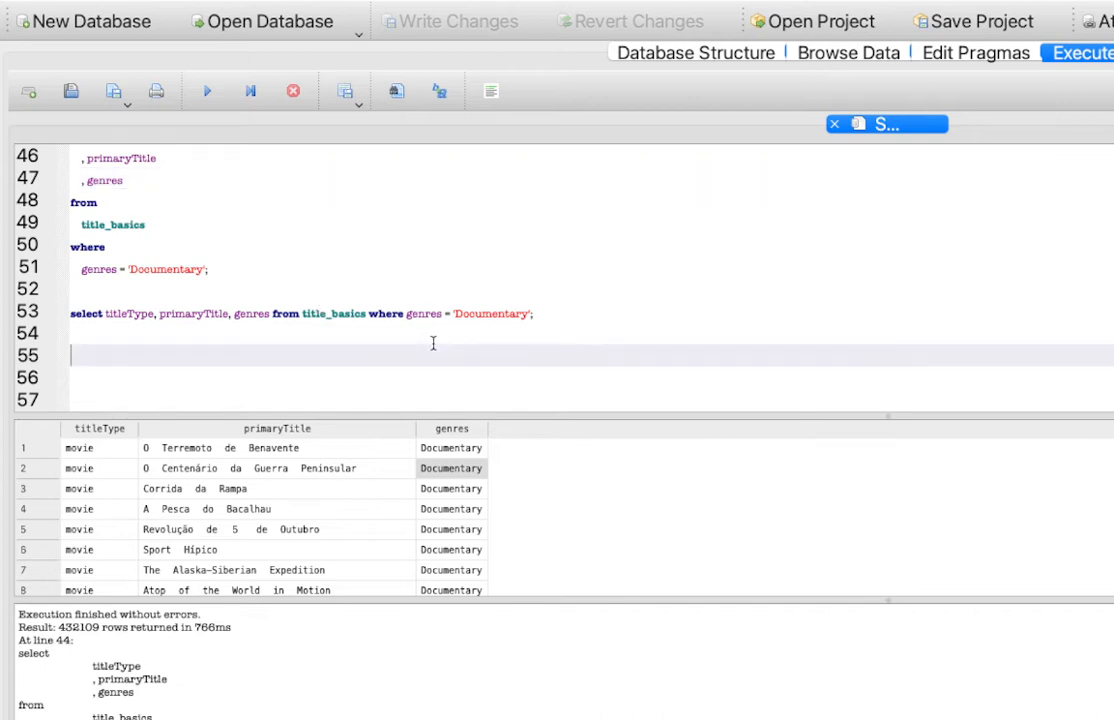
{"action": "type", "text": "/* that was co"}
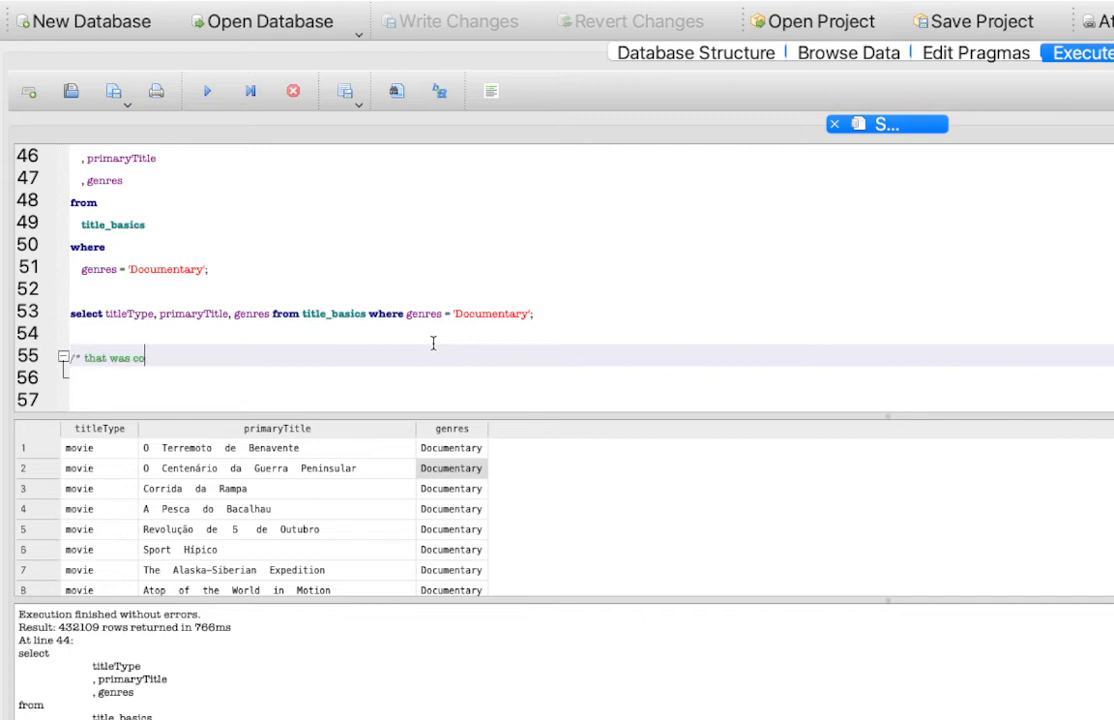
{"action": "type", "text": "ol, but what about mo"}
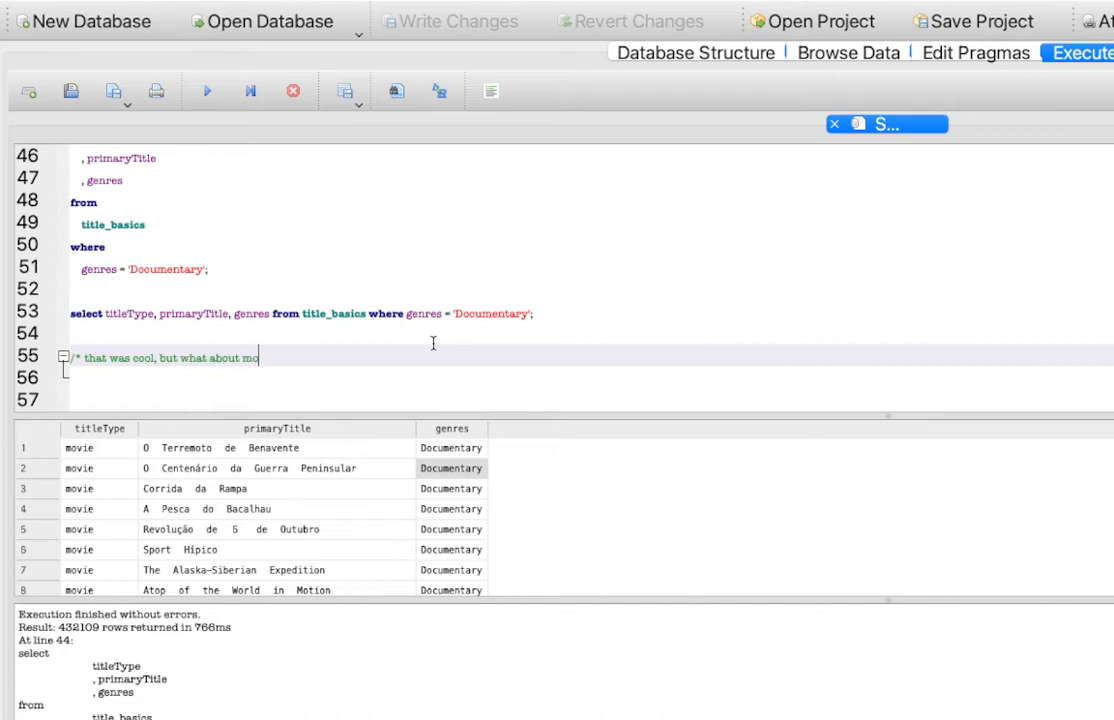
{"action": "type", "text": "vies where genres"}
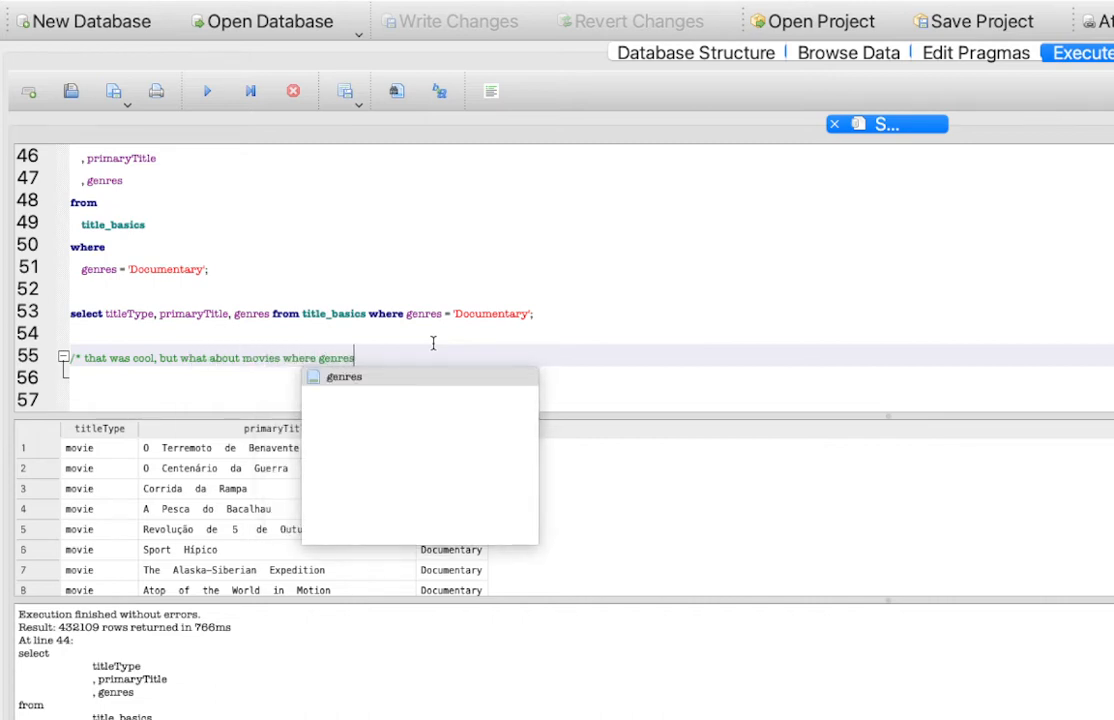
{"action": "key", "text": "BackSpace"}
{"action": "key", "text": "BackSpace"}
{"action": "key", "text": "BackSpace"}
{"action": "key", "text": "BackSpace"}
{"action": "key", "text": "BackSpace"}
{"action": "key", "text": "BackSpace"}
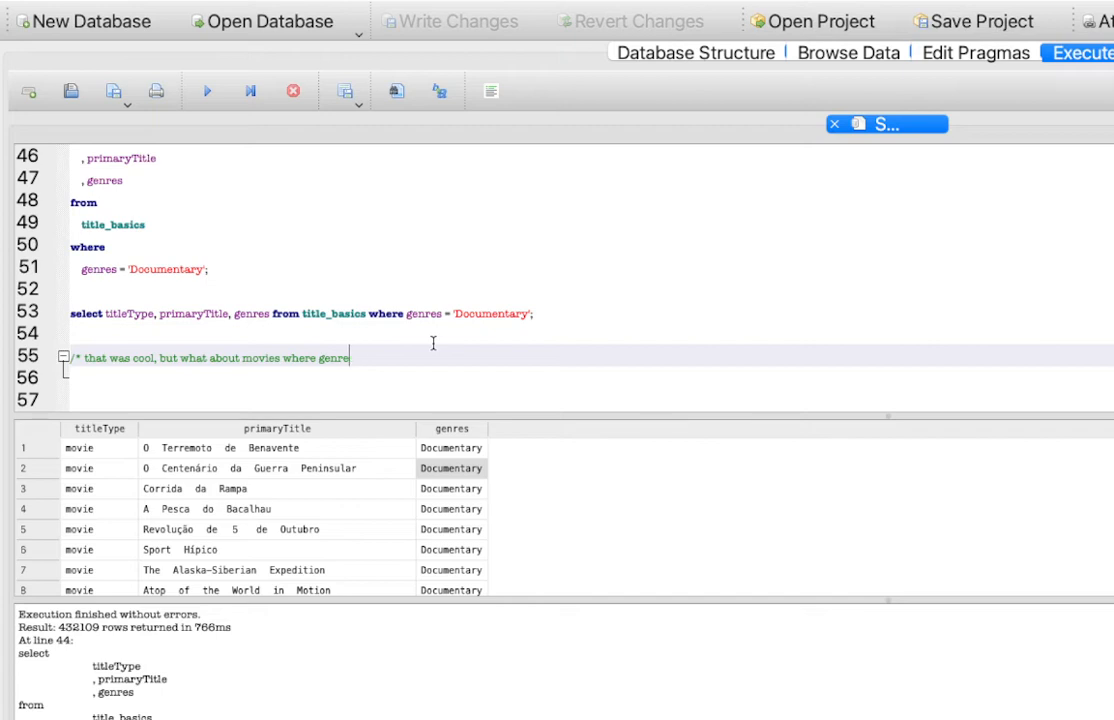
{"action": "type", "text": "Dou"}
{"action": "type", "text": "umentary is on"}
{"action": "type", "text": "e of many genr"}
{"action": "type", "text": "es"}
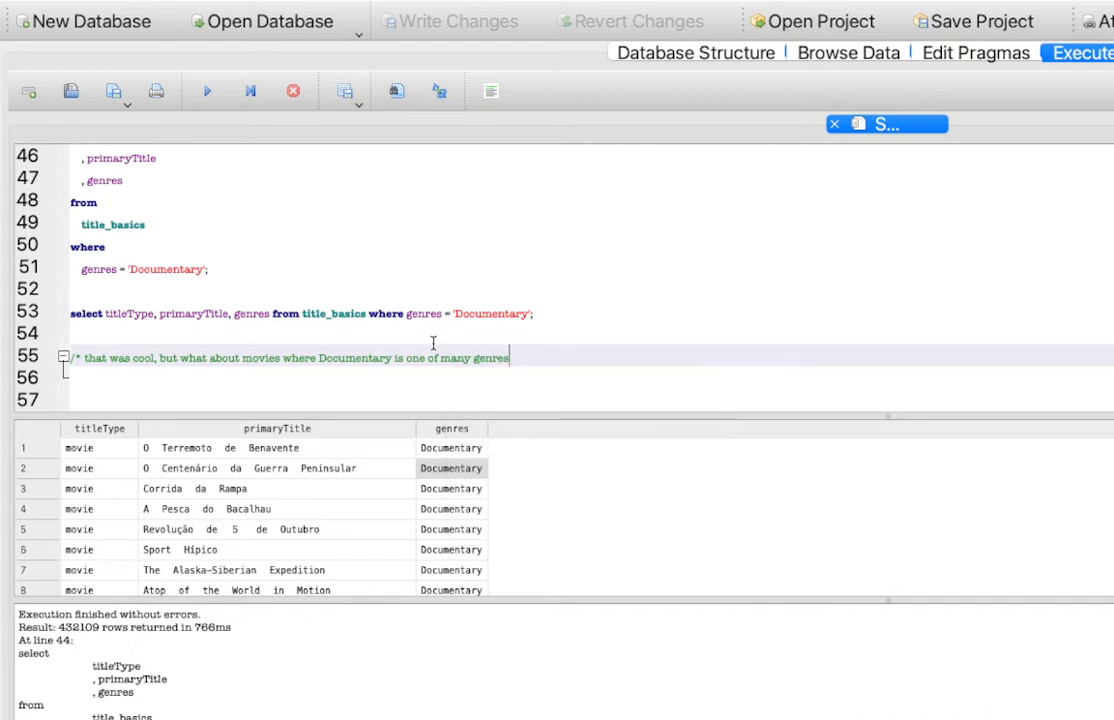
{"action": "type", "text": "*/"}
{"action": "key", "text": "Return"}
{"action": "key", "text": "Return"}
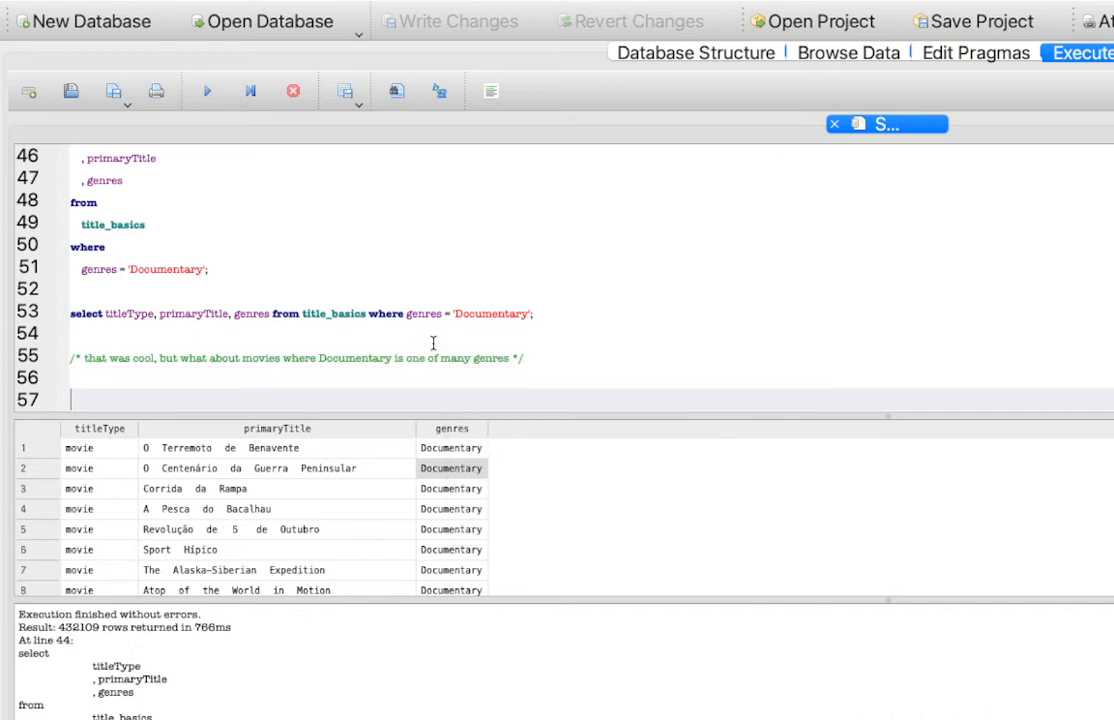
Copy the multi-line documentary query from lines 44 to 51 to directly below the comment on line 55.
{"action": "left_click_drag", "start_coordinate": [231, 266], "coordinate": [66, 219]}
{"action": "key", "text": "ctrl+c"}
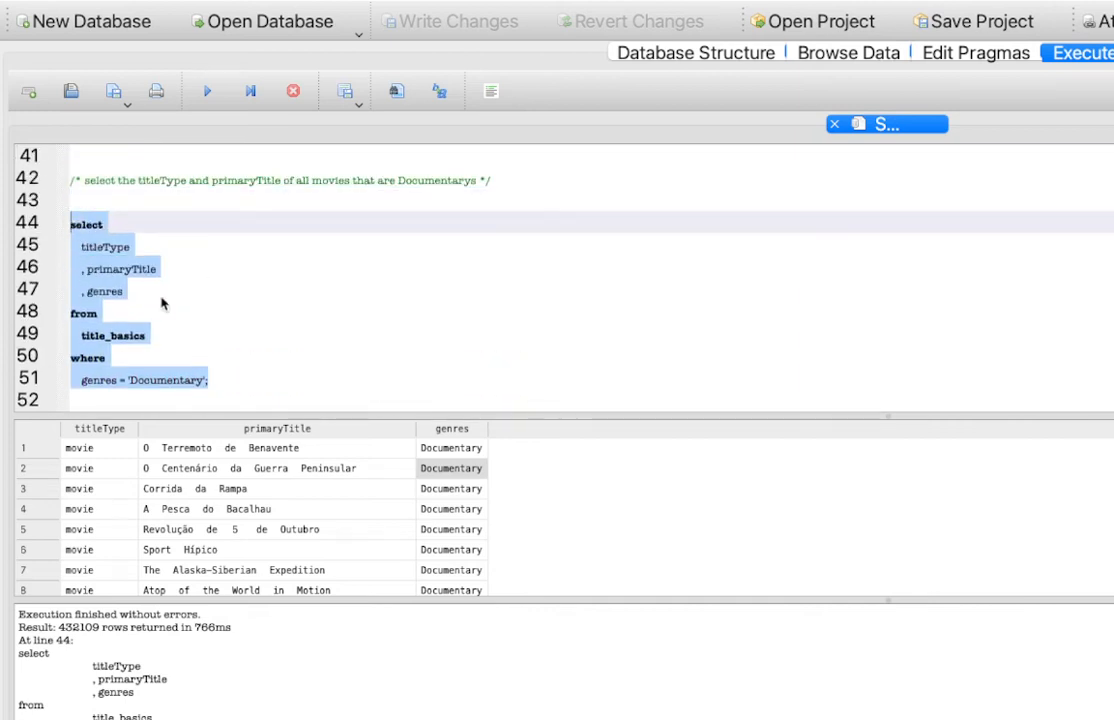
{"action": "scroll", "coordinate": [160, 330], "scroll_direction": "down", "scroll_amount": 3}
{"action": "left_click", "coordinate": [154, 380]}
{"action": "key", "text": "ctrl+v"}
{"action": "scroll", "coordinate": [243, 351], "scroll_direction": "down", "scroll_amount": 1}
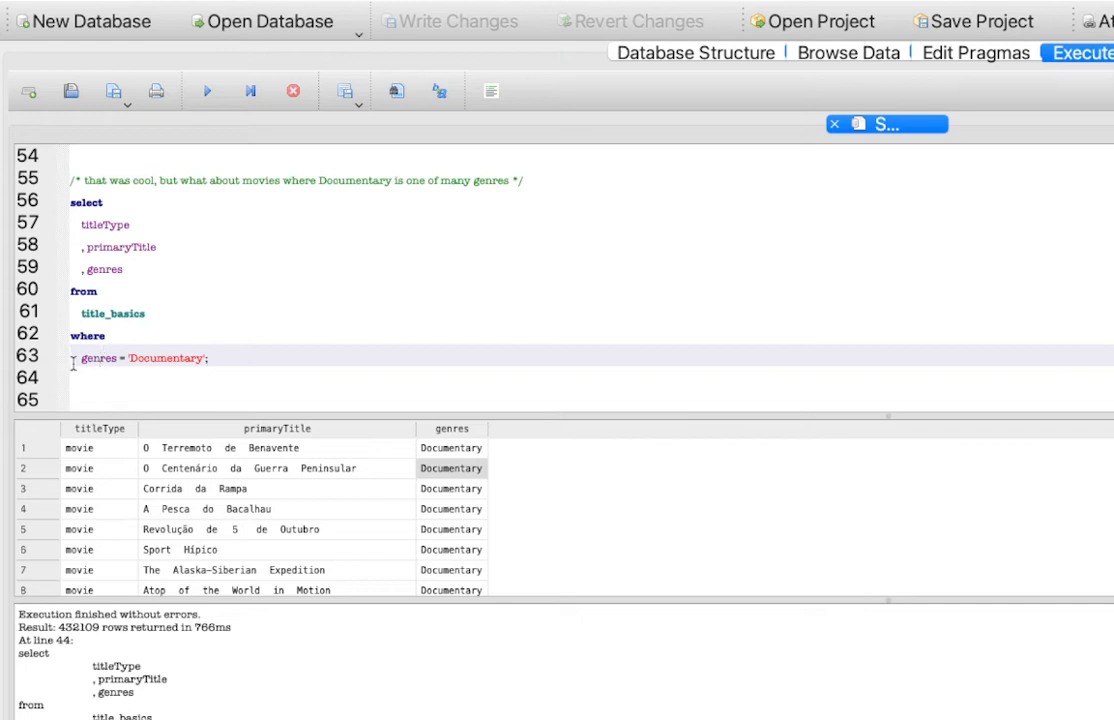
Change the copied query's condition to genres like '%Documentary%'; and append the comment /* % -> this means anything goes (wildcard) */.
{"action": "left_click", "coordinate": [129, 358]}
{"action": "key", "text": "BackSpace"}
{"action": "key", "text": "BackSpace"}
{"action": "type", "text": "like"}
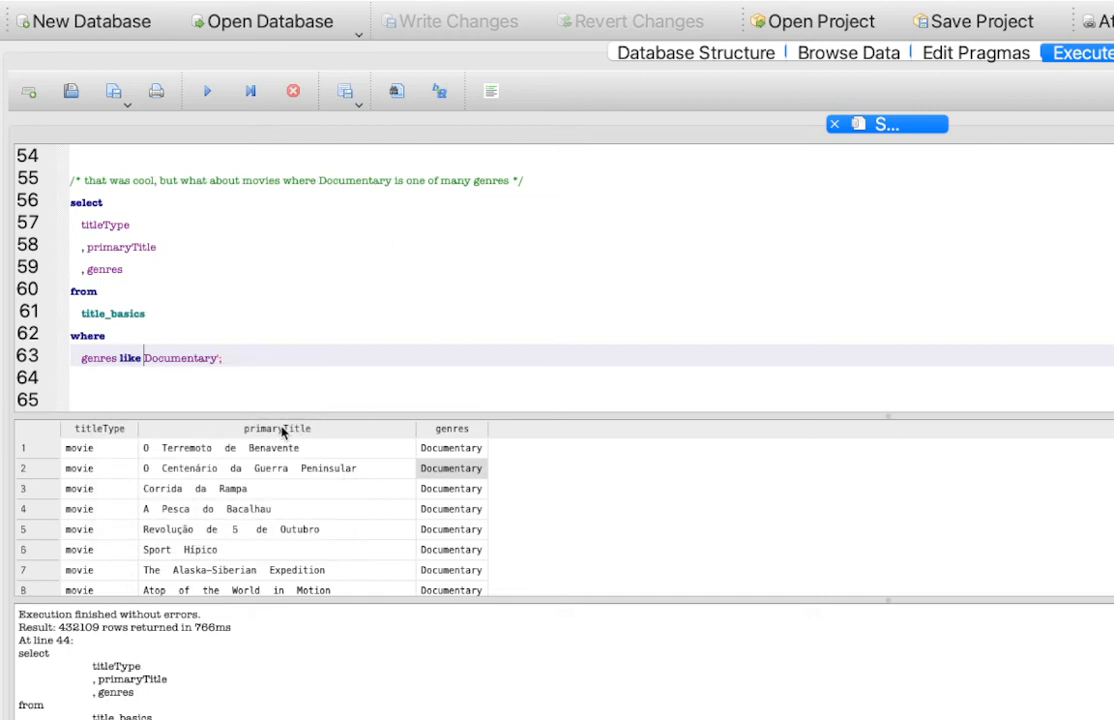
{"action": "type", "text": " '%"}
{"action": "left_click", "coordinate": [228, 358]}
{"action": "type", "text": "%';"}
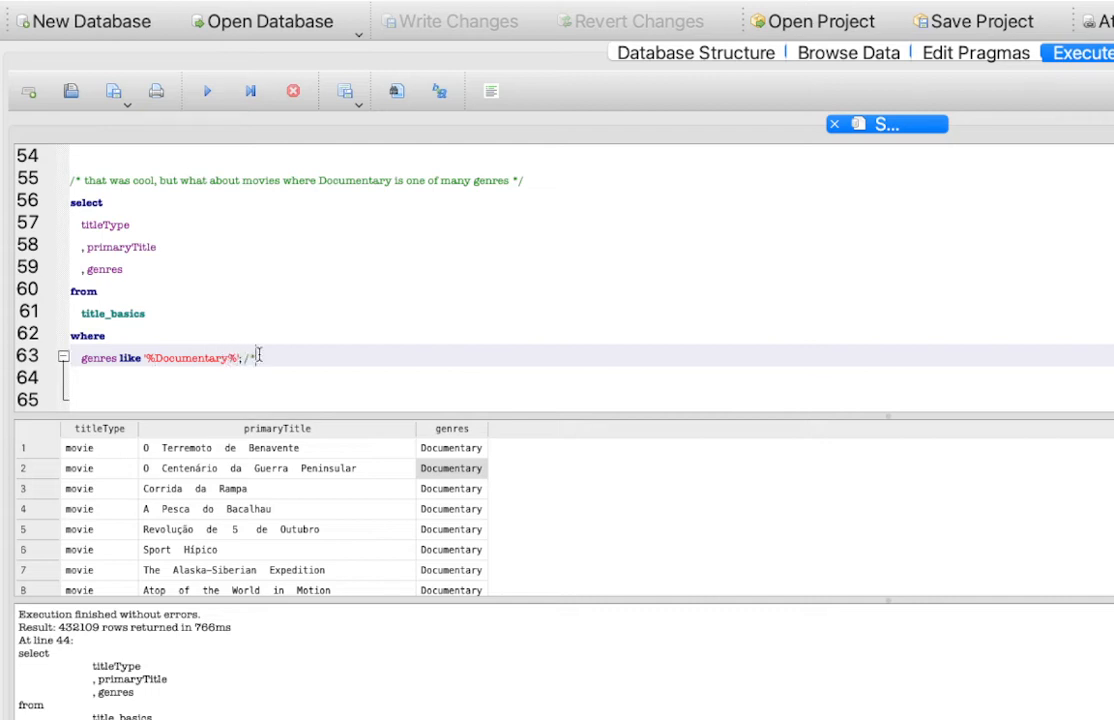
{"action": "type", "text": " /*% -> this means anything"}
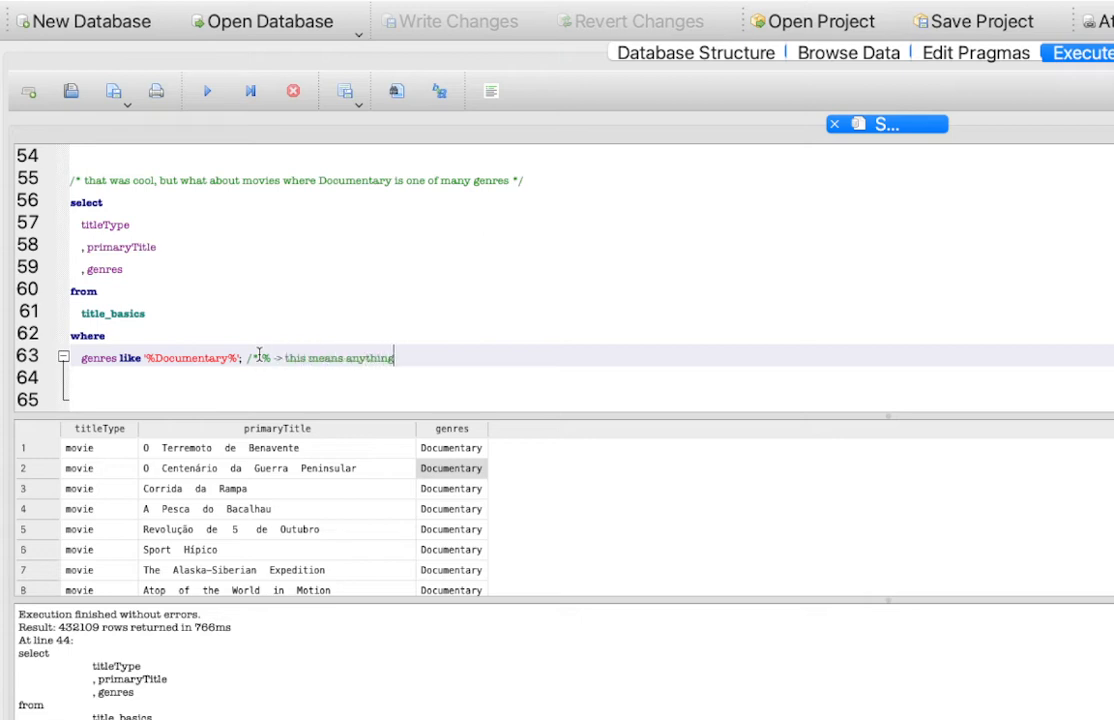
{"action": "type", "text": " goes (wildcard) */"}
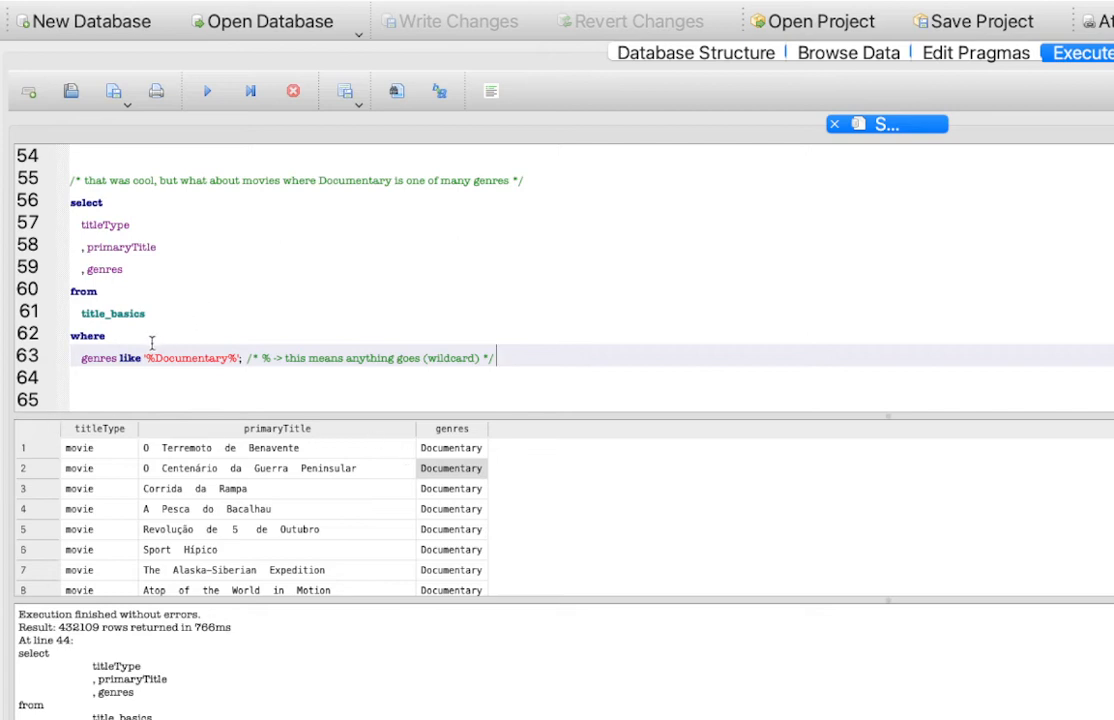
Examine the '%Documentary%' pattern on line 63, focusing on the % wildcards before and after the word.
{"action": "left_click_drag", "start_coordinate": [146, 358], "coordinate": [238, 354]}
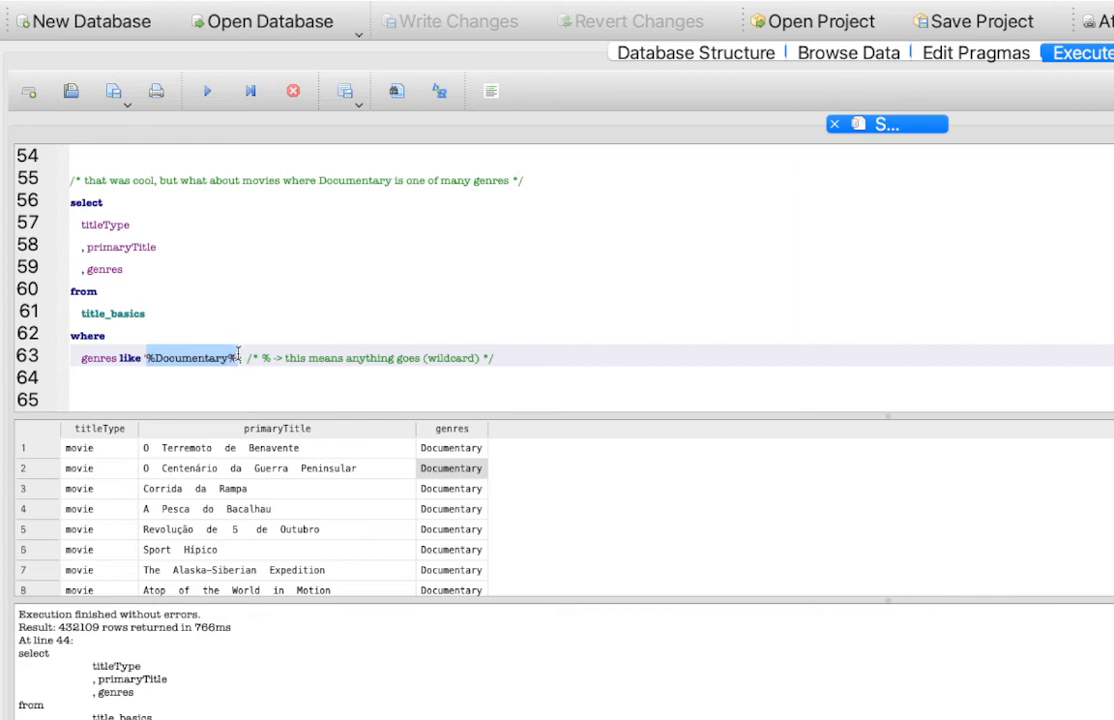
{"action": "double_click", "coordinate": [198, 354]}
{"action": "left_click", "coordinate": [154, 357]}
{"action": "left_click_drag", "start_coordinate": [153, 357], "coordinate": [146, 357]}
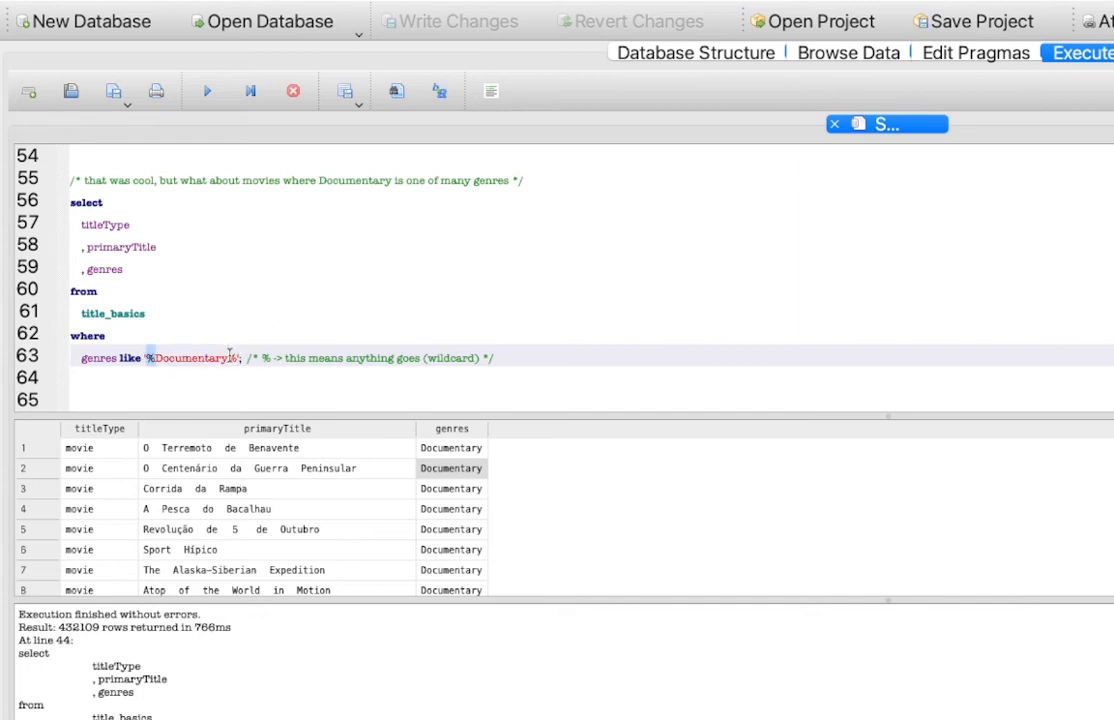
{"action": "left_click", "coordinate": [229, 357]}
{"action": "left_click_drag", "start_coordinate": [229, 357], "coordinate": [236, 357]}
{"action": "left_click_drag", "start_coordinate": [146, 357], "coordinate": [150, 360]}
{"action": "left_click_drag", "start_coordinate": [155, 357], "coordinate": [234, 358]}
{"action": "left_click", "coordinate": [222, 350]}
{"action": "left_click", "coordinate": [530, 349]}
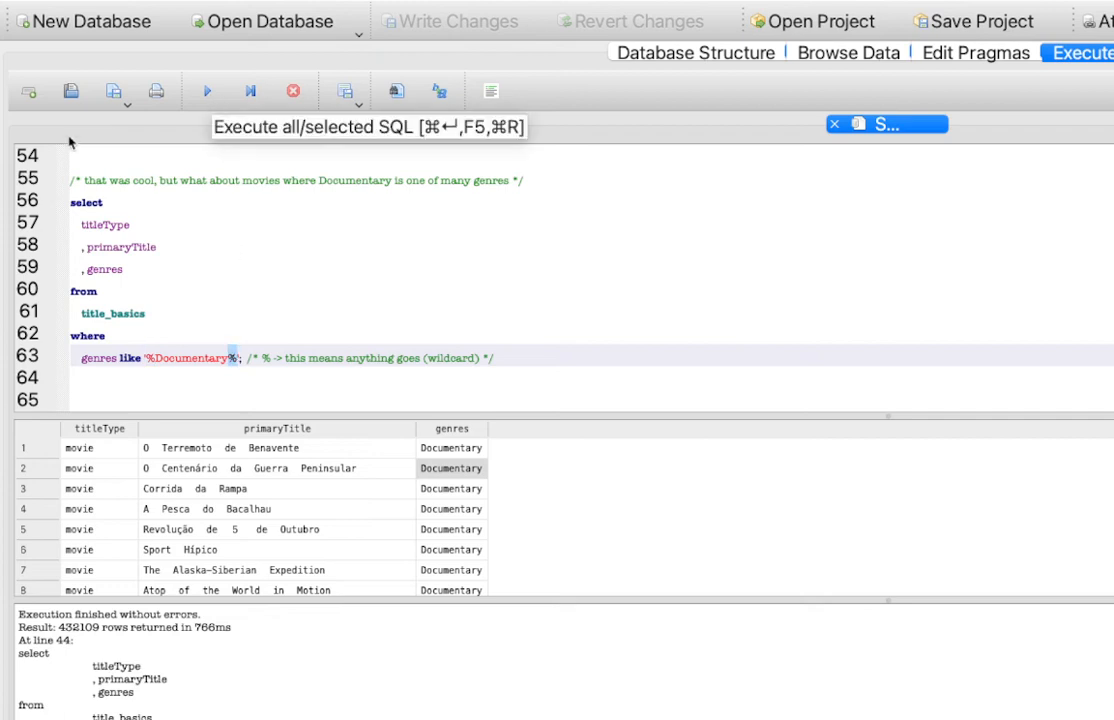
Run only the '%Documentary%' query on lines 56 to 63.
{"action": "left_click_drag", "start_coordinate": [70, 203], "coordinate": [243, 357]}
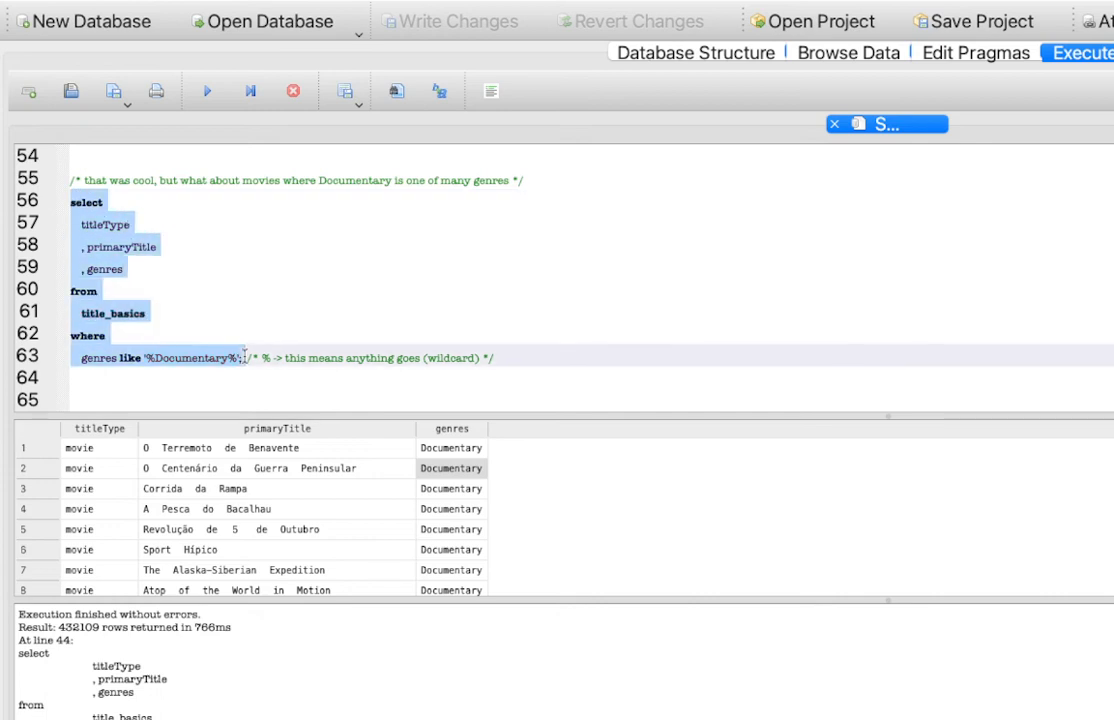
{"action": "left_click", "coordinate": [208, 92]}
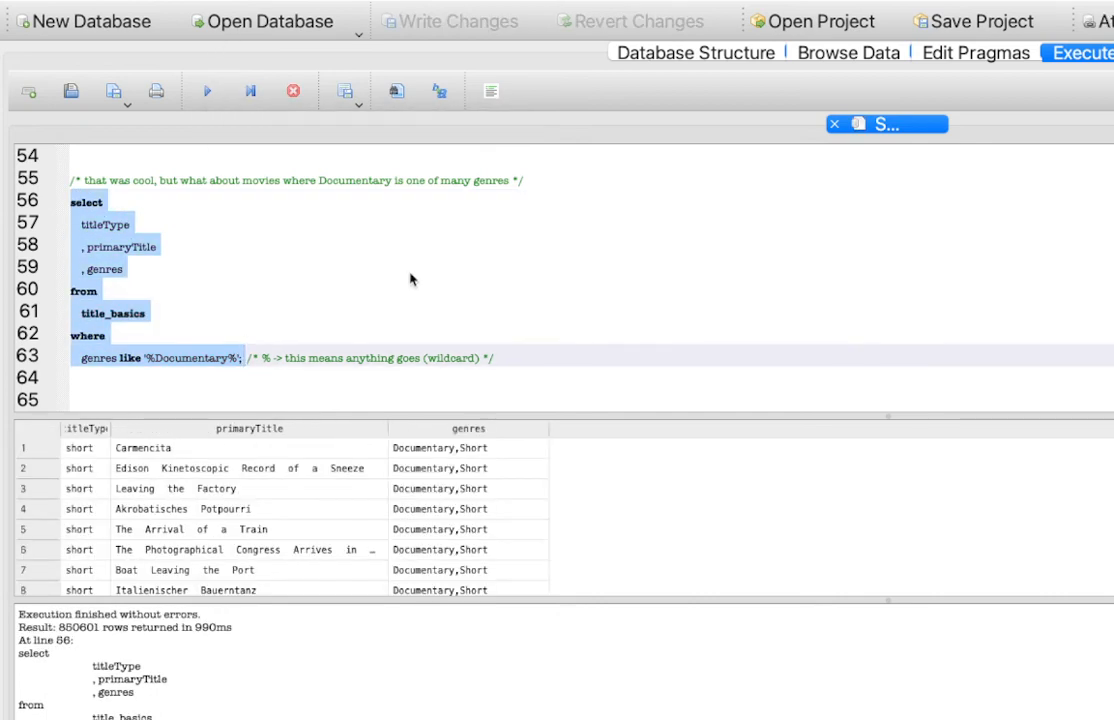
Open a blank second SQL editor, and return to the first one to inspect the genres column of the query results.
{"action": "key", "text": "super+t"}
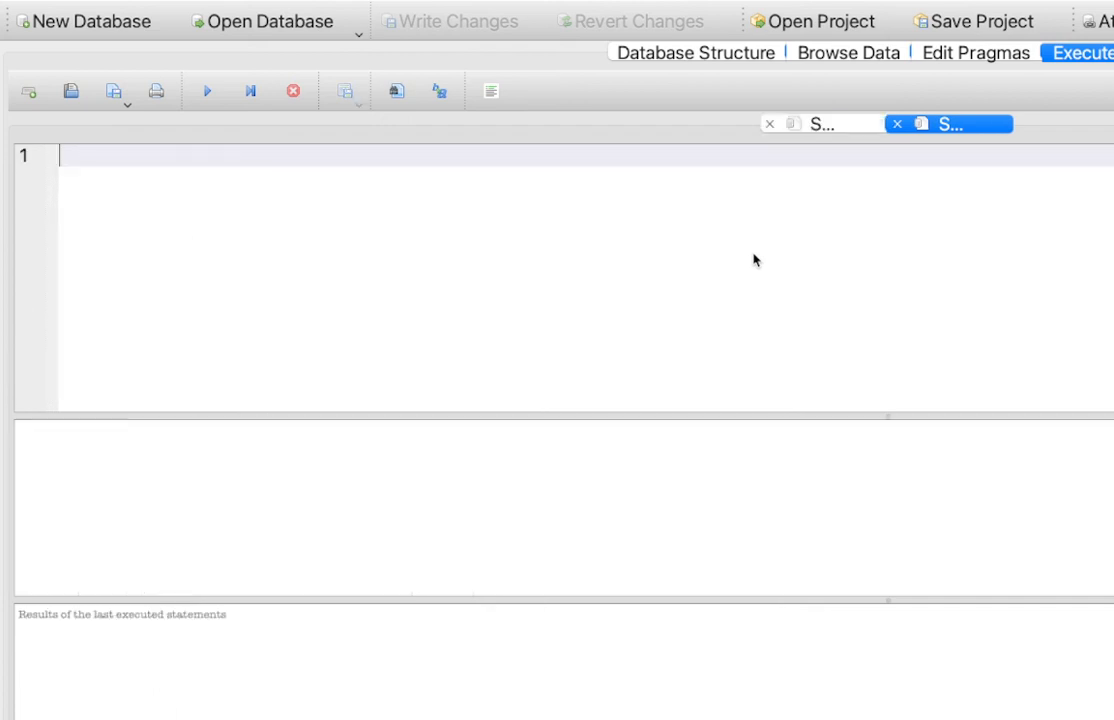
{"action": "left_click", "coordinate": [816, 123]}
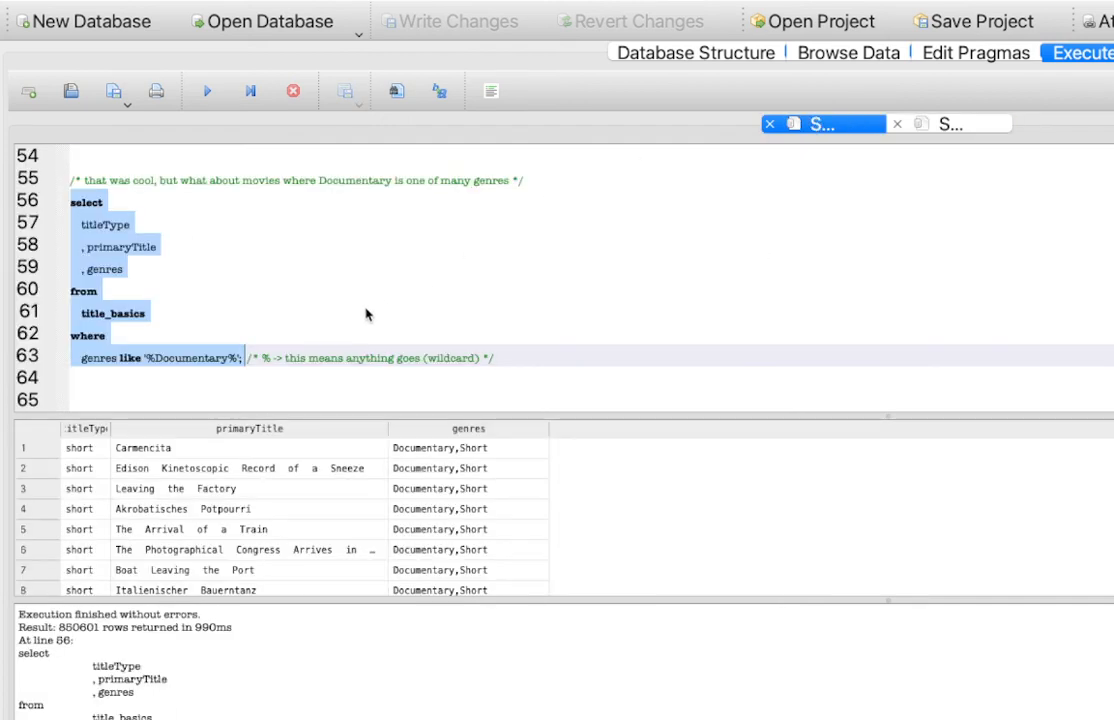
{"action": "scroll", "coordinate": [449, 470], "scroll_direction": "down", "scroll_amount": 6}
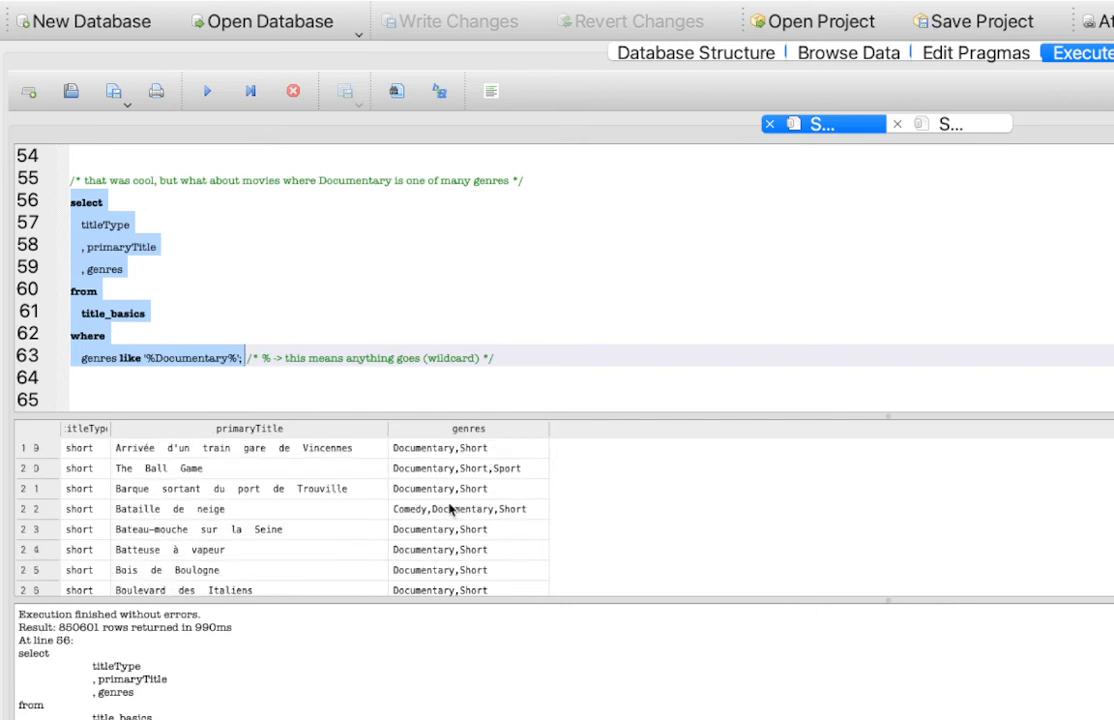
{"action": "left_click", "coordinate": [423, 467]}
{"action": "left_click", "coordinate": [424, 489]}
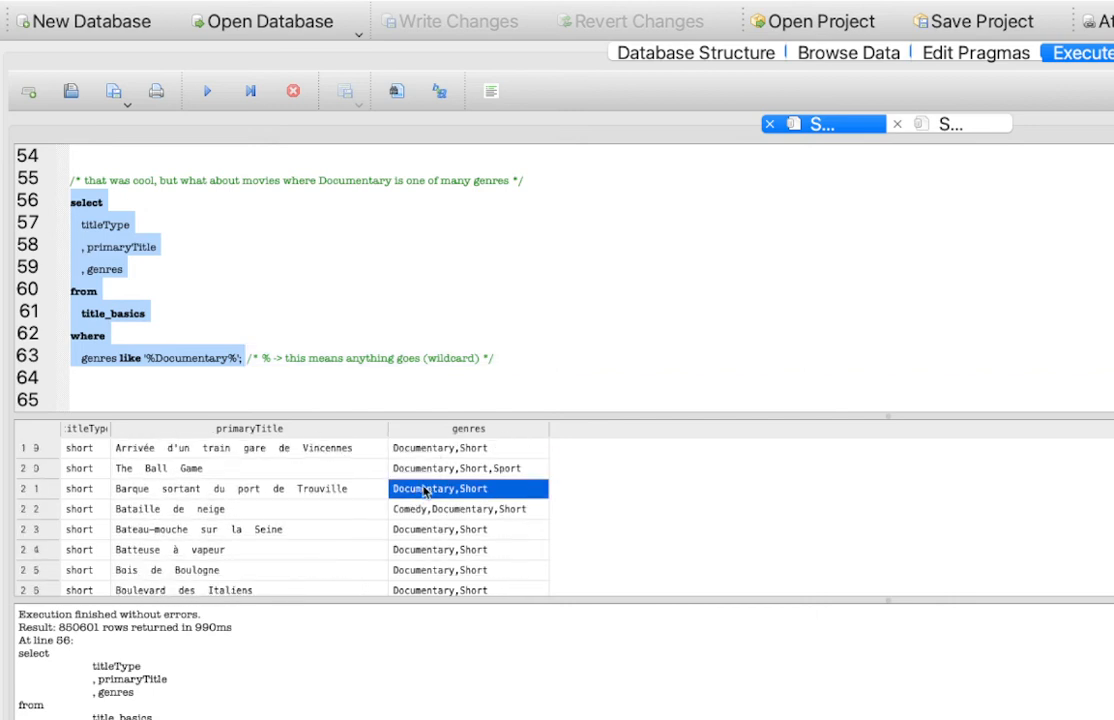
{"action": "left_click", "coordinate": [449, 510]}
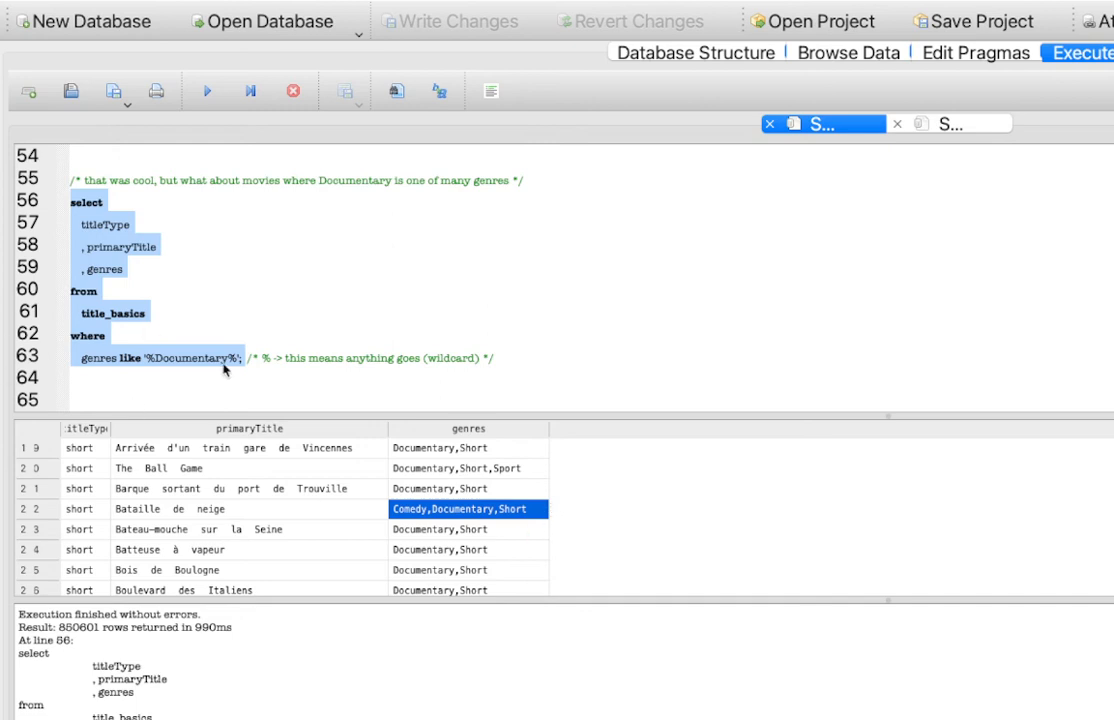
Copy the commented '%Documentary%' query from lines 55 to 63 into the blank second SQL editor.
{"action": "left_click", "coordinate": [152, 357]}
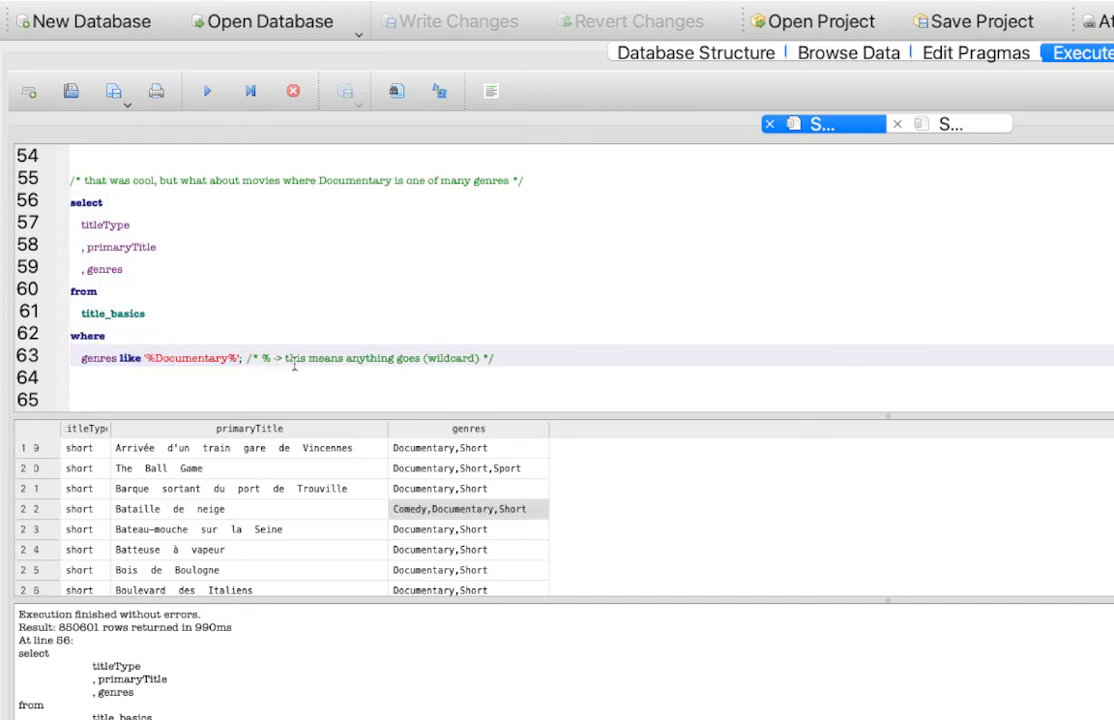
{"action": "left_click_drag", "start_coordinate": [570, 361], "coordinate": [53, 183]}
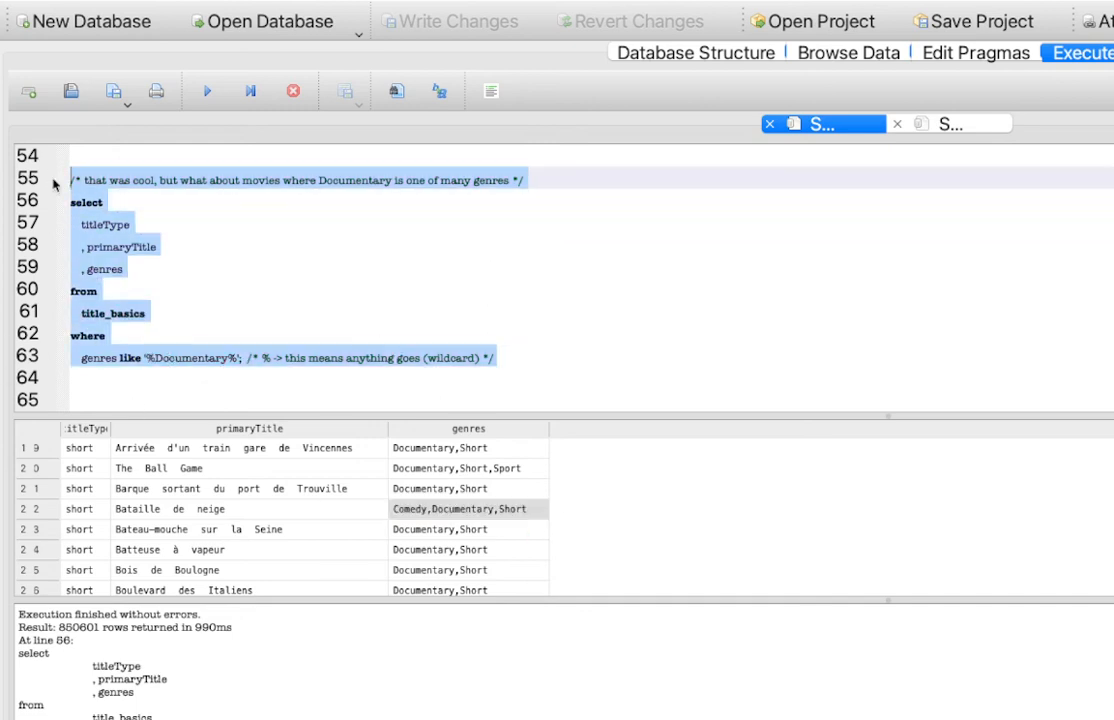
{"action": "left_click", "coordinate": [933, 123]}
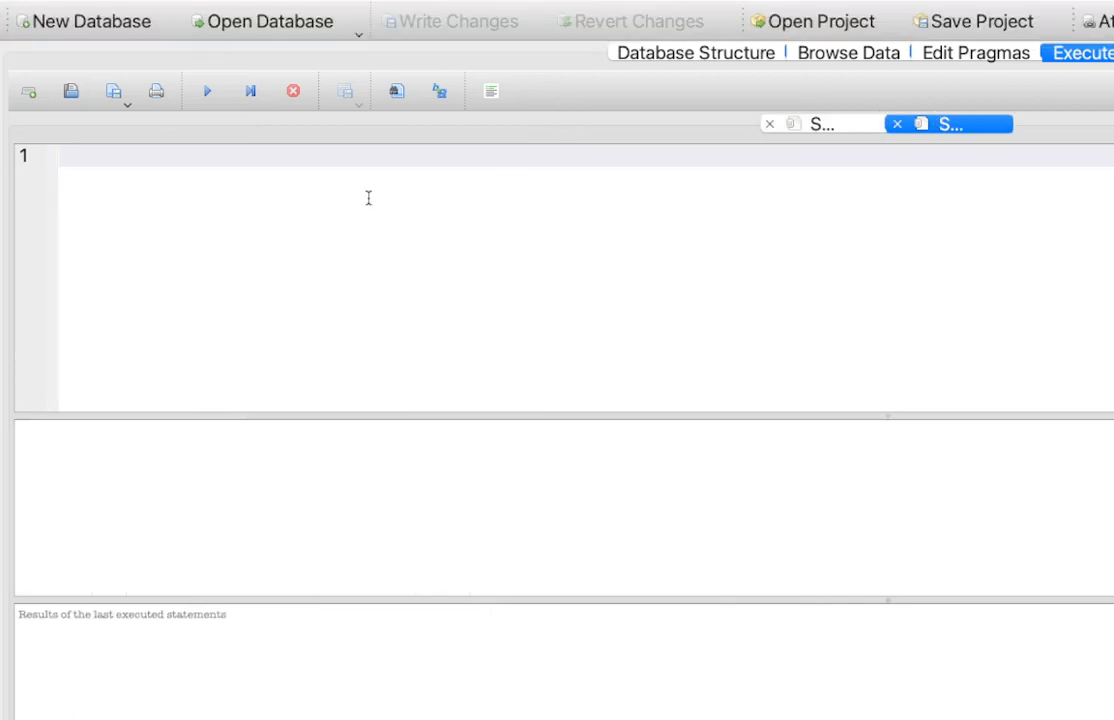
{"action": "type", "text": "/* that was cool, but what about movies where Documentary is one of many genres */ select \ttitleType \t,primaryTitle \t,genres from \ttitle_basics where \tgenres like '%Documentary%'; /* % -> this means anything goes (wildcard) */"}
Change the copied query's condition to genres like 'Documentary%' and run the query on lines 2 to 9.
{"action": "left_click", "coordinate": [139, 336]}
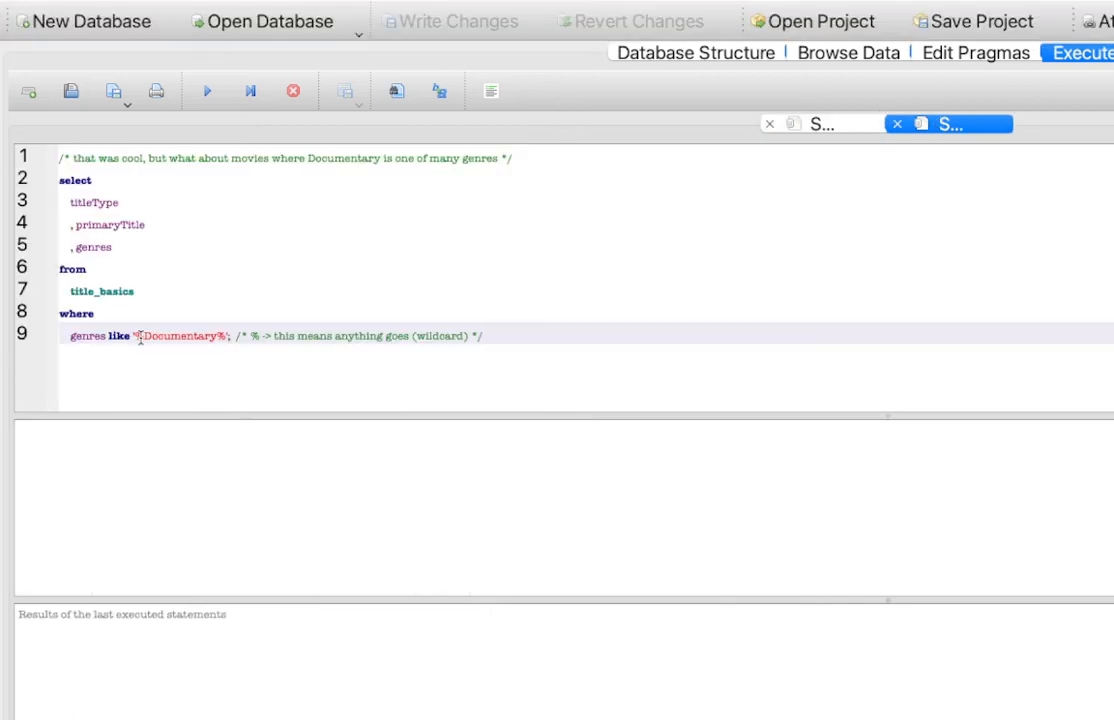
{"action": "key", "text": "BackSpace"}
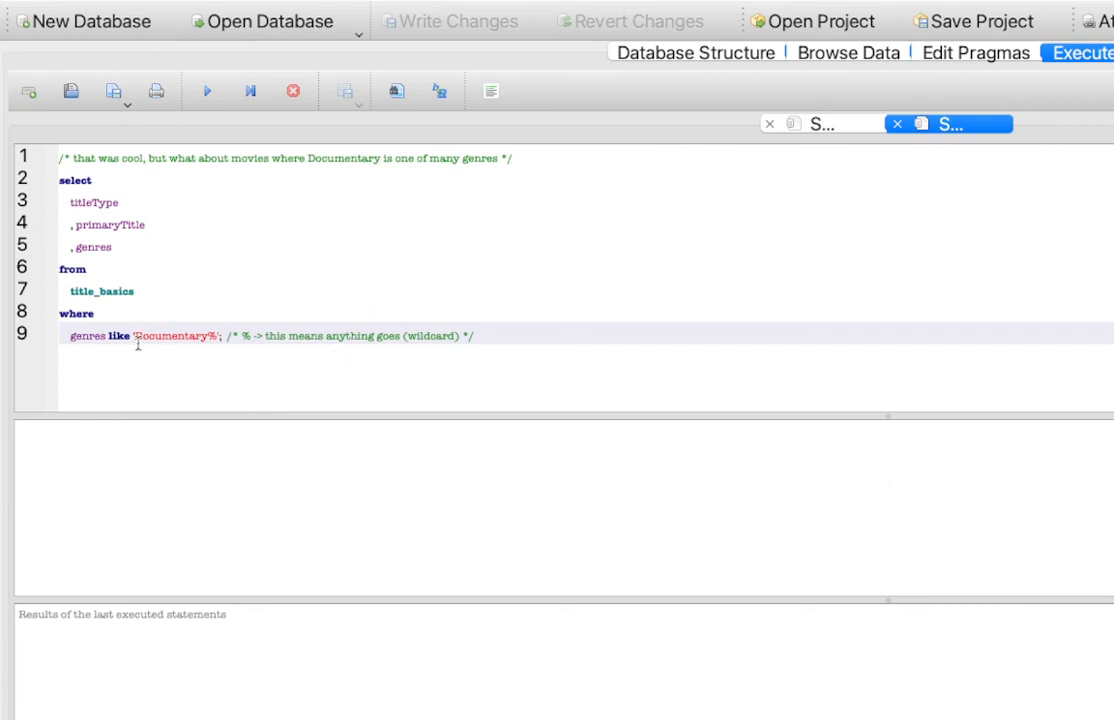
{"action": "left_click_drag", "start_coordinate": [135, 337], "coordinate": [217, 335]}
{"action": "left_click", "coordinate": [206, 91]}
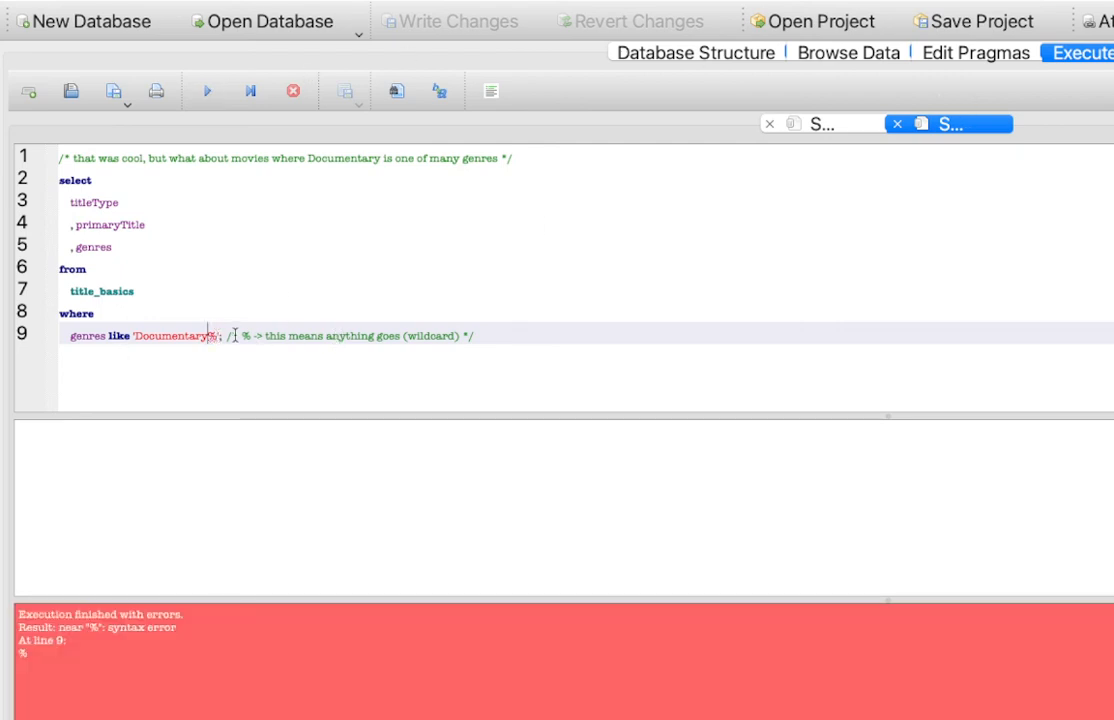
{"action": "left_click_drag", "start_coordinate": [224, 338], "coordinate": [60, 179]}
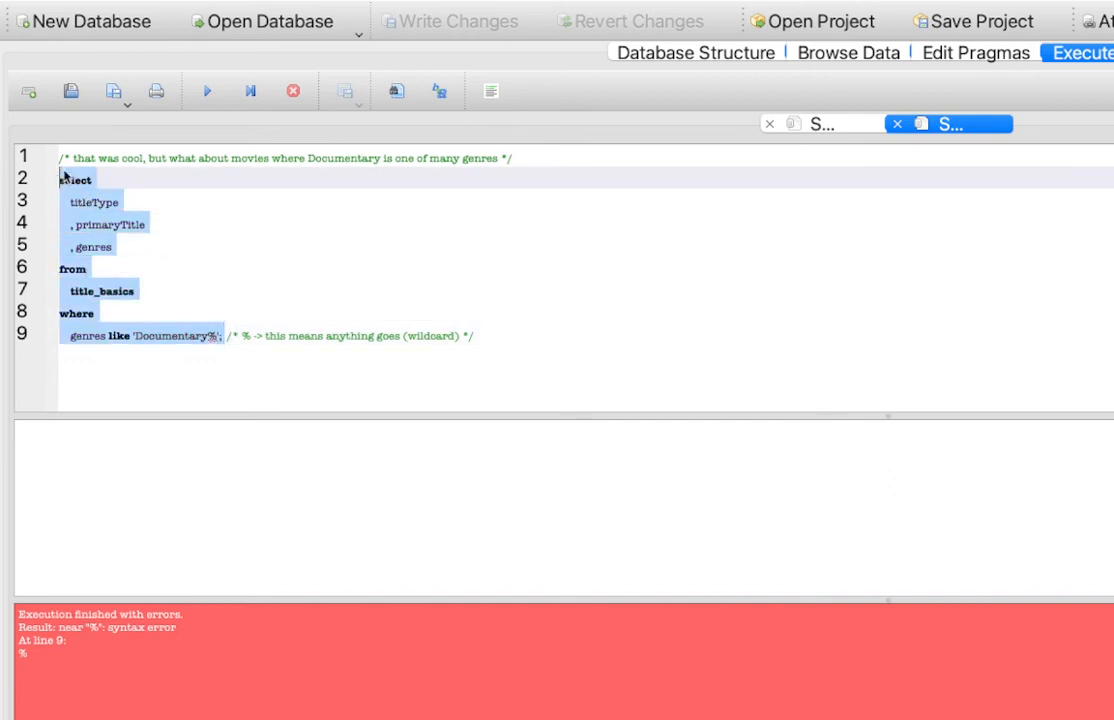
{"action": "left_click", "coordinate": [206, 92]}
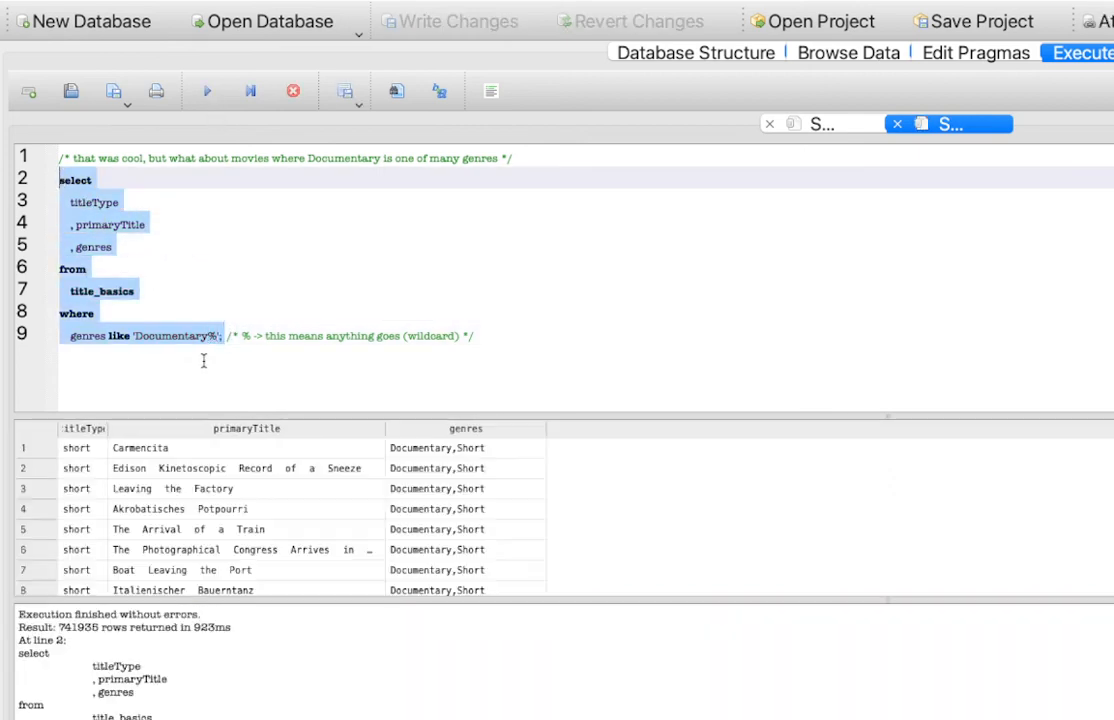
Look through the genres returned by the second editor's query and compare them with its 'Documentary%' pattern.
{"action": "scroll", "coordinate": [428, 524], "scroll_direction": "down", "scroll_amount": 20}
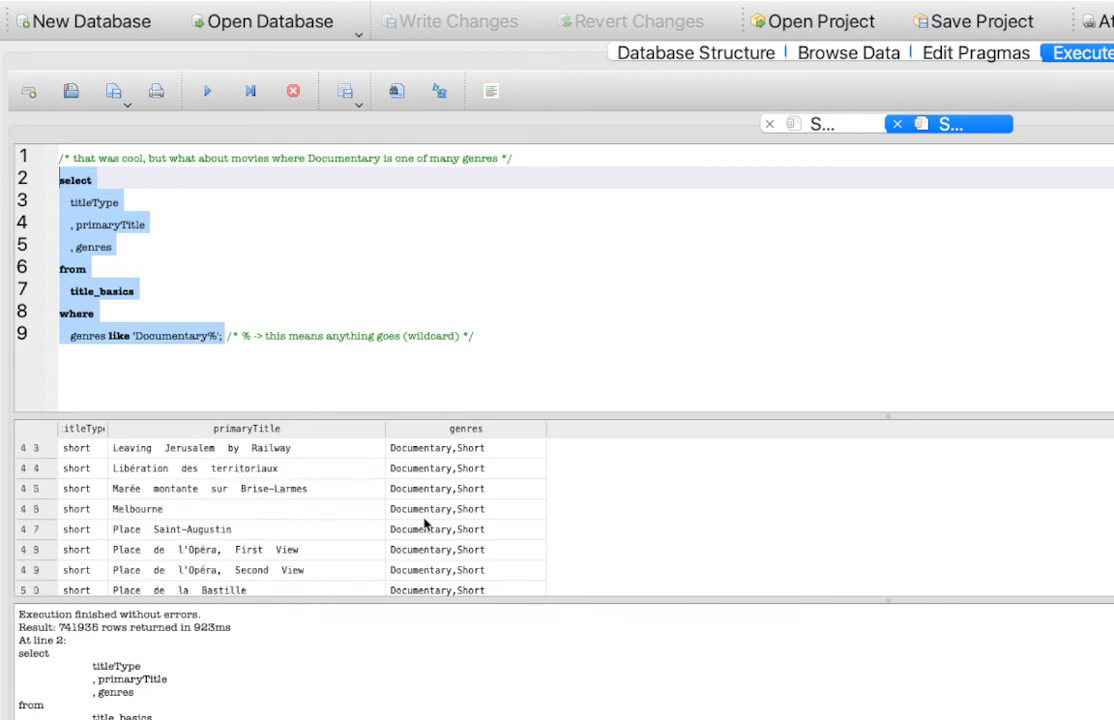
{"action": "scroll", "coordinate": [424, 524], "scroll_direction": "down", "scroll_amount": 20}
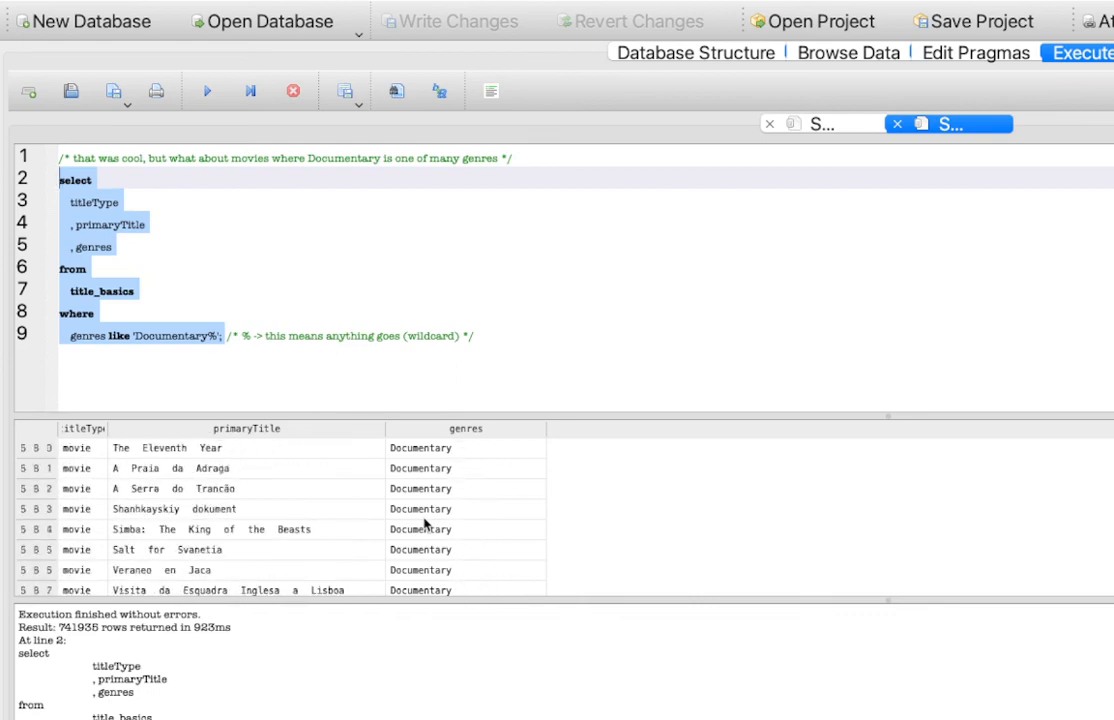
{"action": "scroll", "coordinate": [424, 524], "scroll_direction": "down", "scroll_amount": 20}
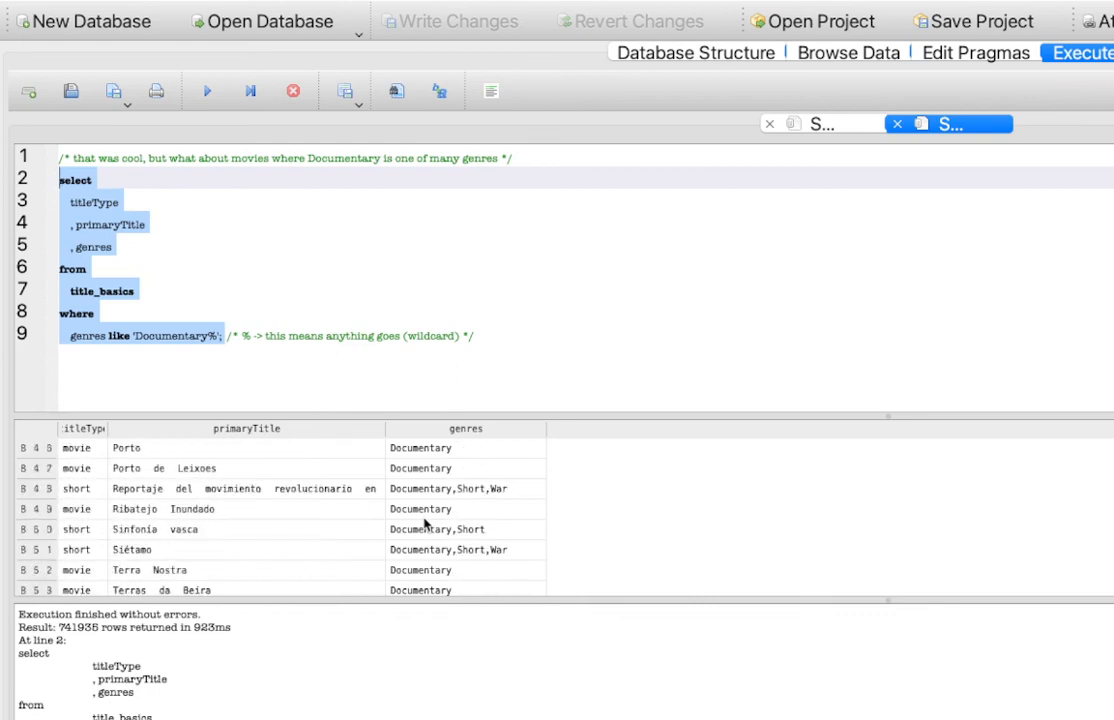
{"action": "left_click", "coordinate": [140, 334]}
{"action": "left_click_drag", "start_coordinate": [140, 331], "coordinate": [218, 335]}
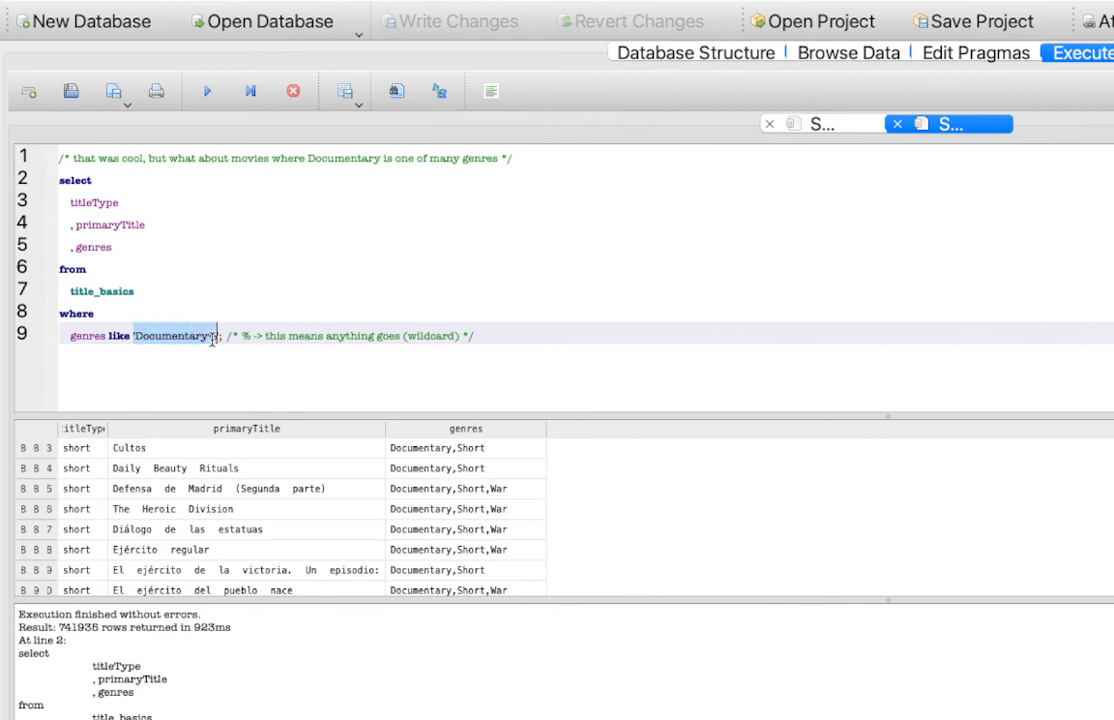
{"action": "left_click", "coordinate": [136, 337]}
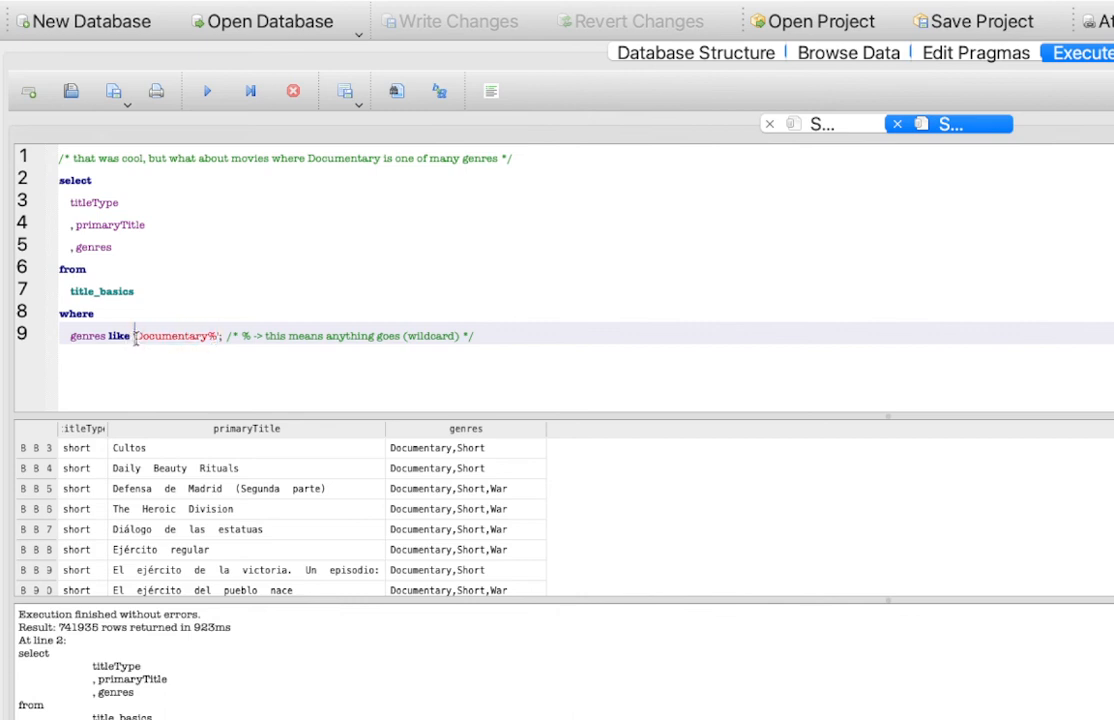
{"action": "left_click_drag", "start_coordinate": [136, 337], "coordinate": [218, 335]}
In the first SQL editor, examine the wildcards around Documentary on line 63 and compare them with the genres in the result rows.
{"action": "left_click", "coordinate": [828, 124]}
{"action": "left_click", "coordinate": [147, 358]}
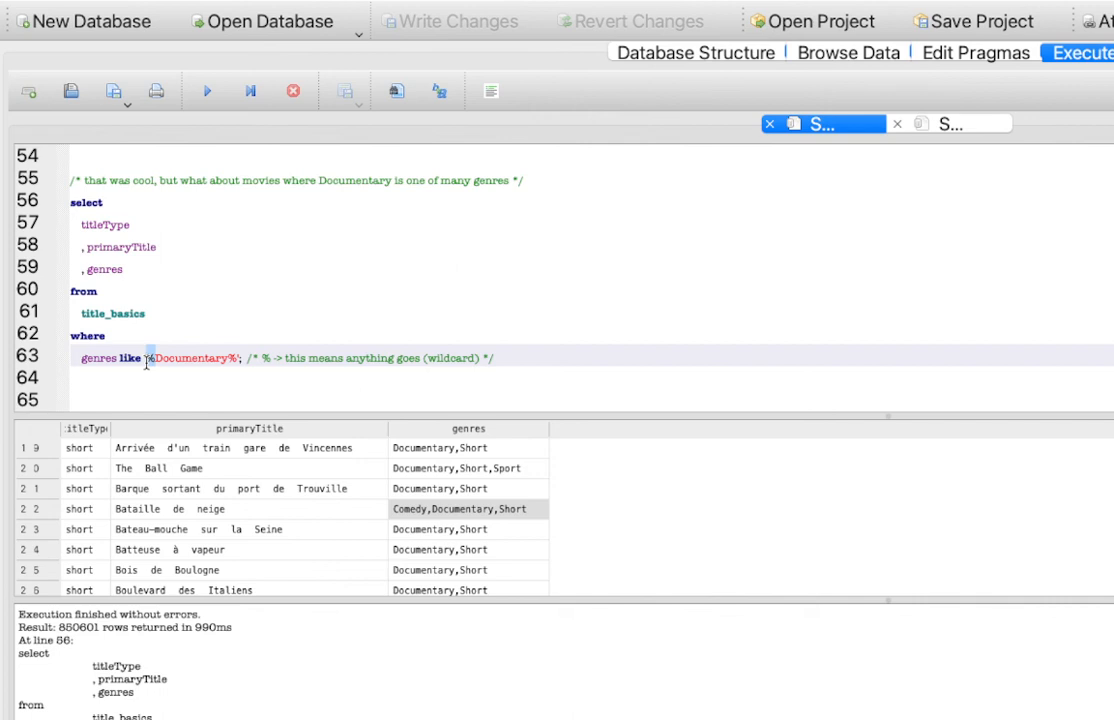
{"action": "left_click", "coordinate": [157, 360]}
{"action": "left_click_drag", "start_coordinate": [147, 359], "coordinate": [230, 364]}
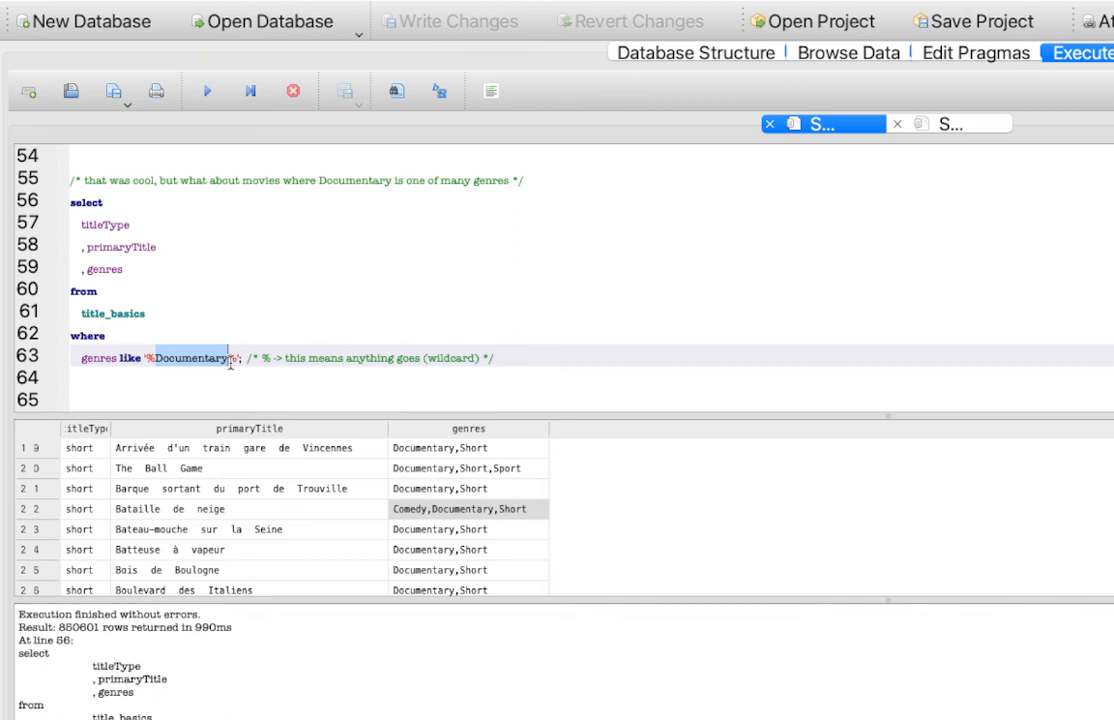
{"action": "left_click", "coordinate": [230, 362]}
{"action": "left_click_drag", "start_coordinate": [228, 360], "coordinate": [237, 360]}
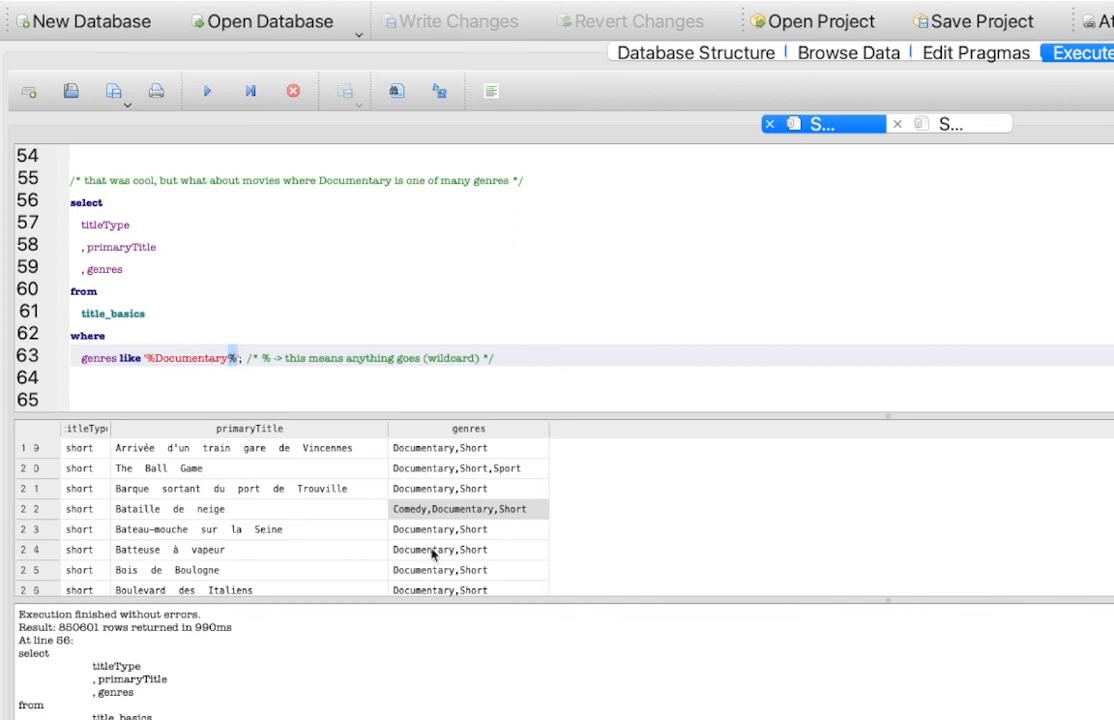
{"action": "left_click", "coordinate": [393, 509]}
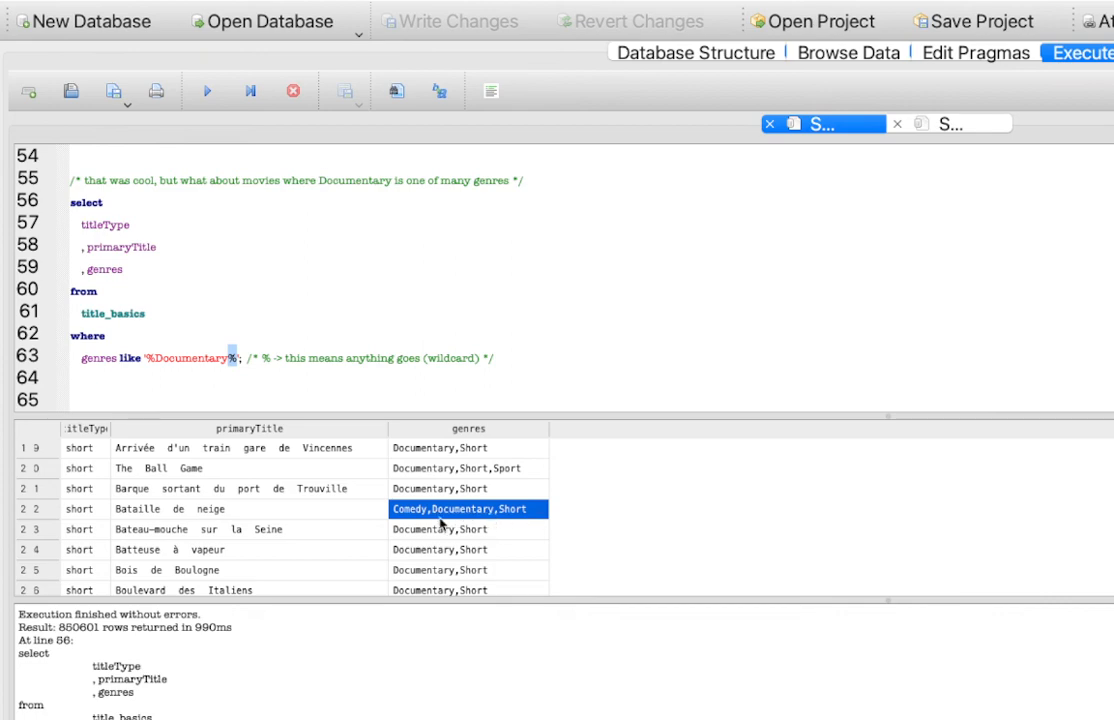
{"action": "scroll", "coordinate": [428, 520], "scroll_direction": "down", "scroll_amount": 10}
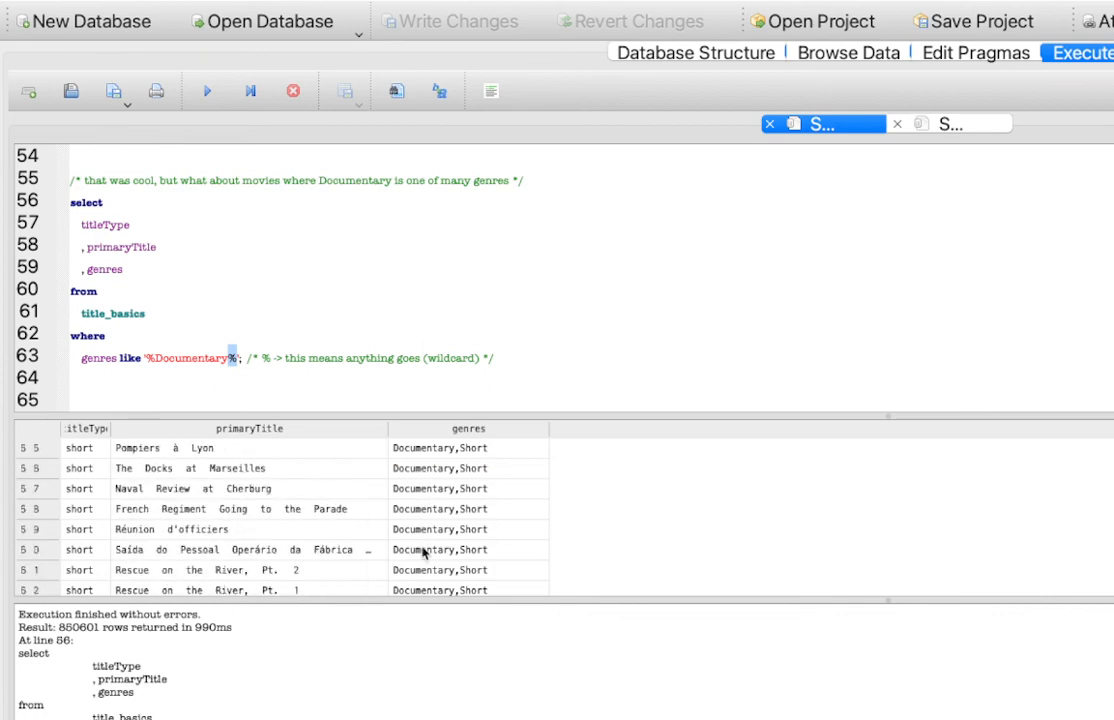
{"action": "scroll", "coordinate": [424, 551], "scroll_direction": "down", "scroll_amount": 20}
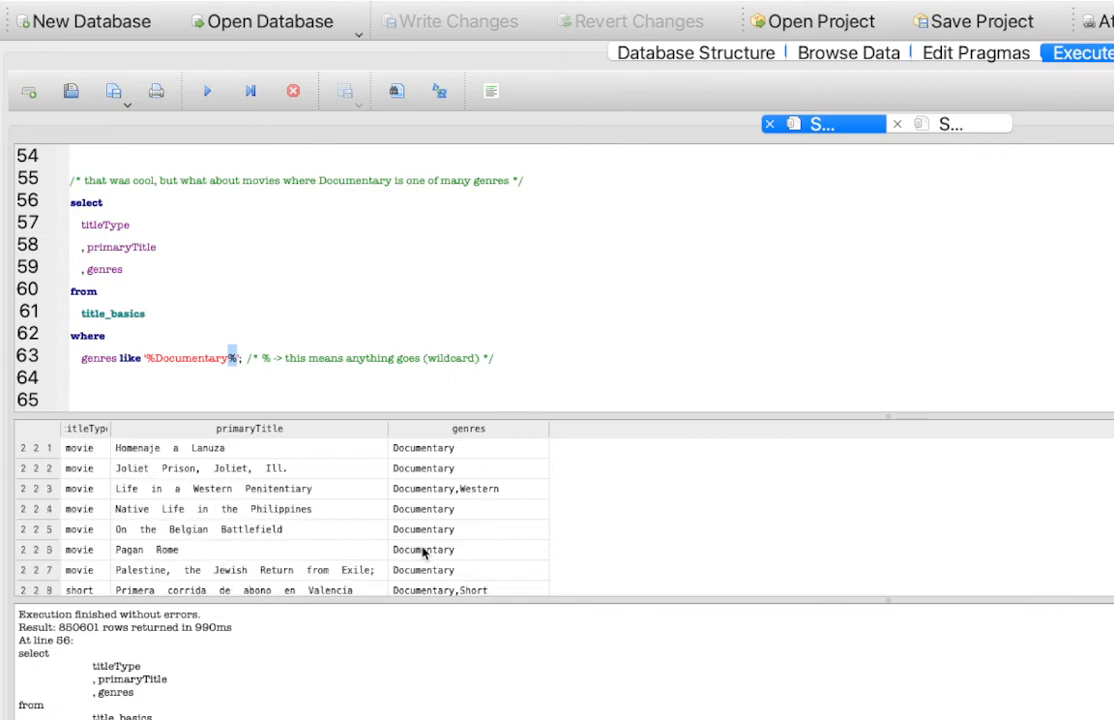
{"action": "scroll", "coordinate": [424, 551], "scroll_direction": "down", "scroll_amount": 20}
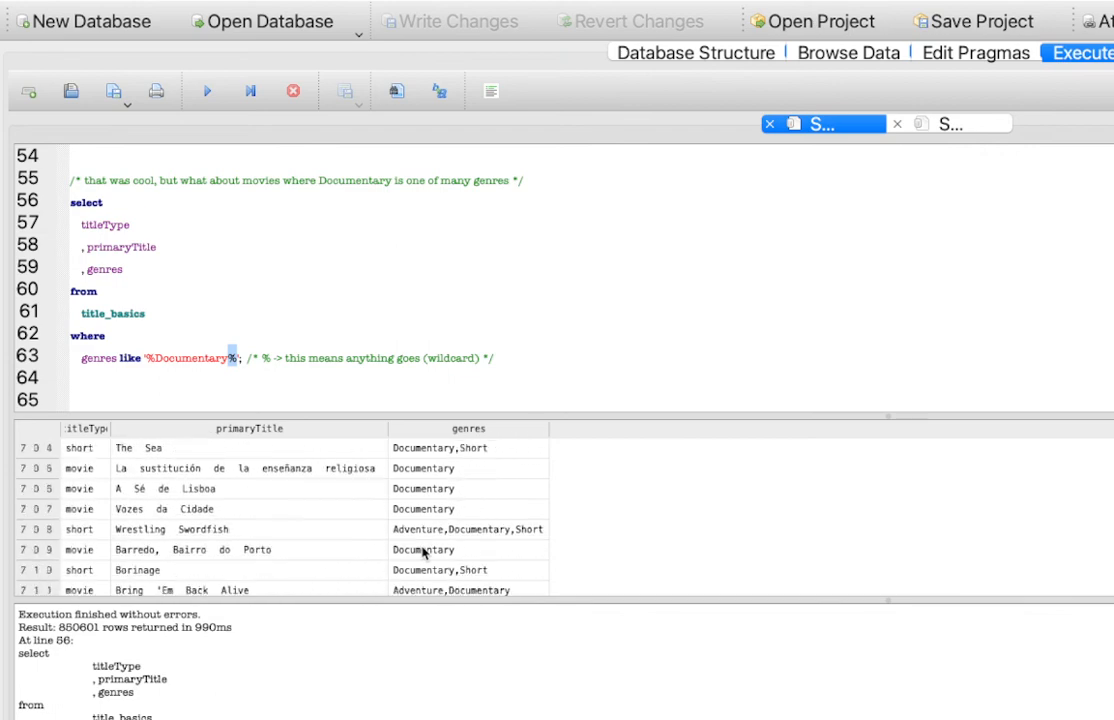
{"action": "scroll", "coordinate": [424, 551], "scroll_direction": "down", "scroll_amount": 20}
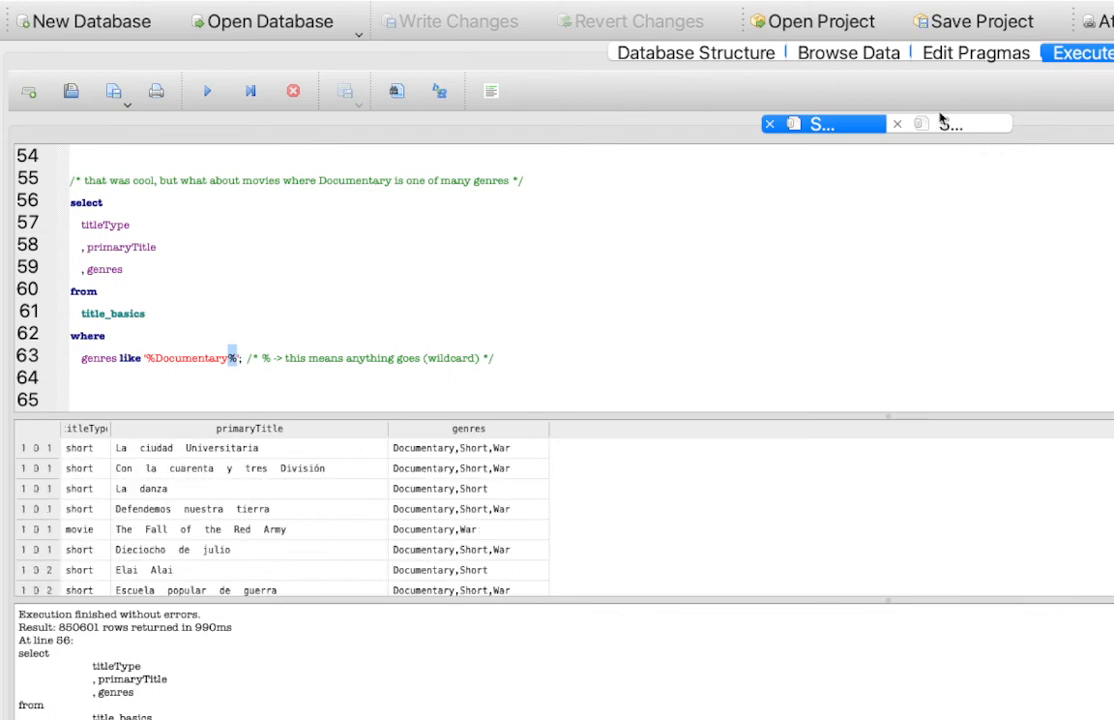
In the second SQL editor, duplicate the whole commented query from lines 1 to 9 below itself, starting on line 11.
{"action": "left_click", "coordinate": [940, 121]}
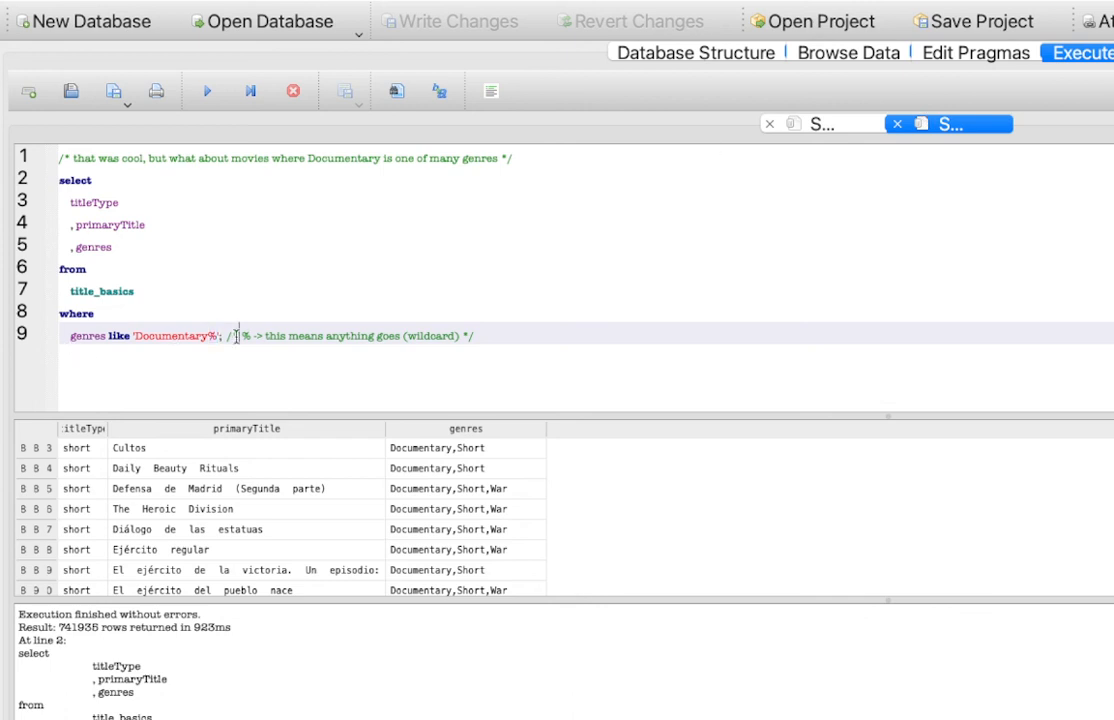
{"action": "left_click_drag", "start_coordinate": [487, 336], "coordinate": [4, 157]}
{"action": "key", "text": "super+c"}
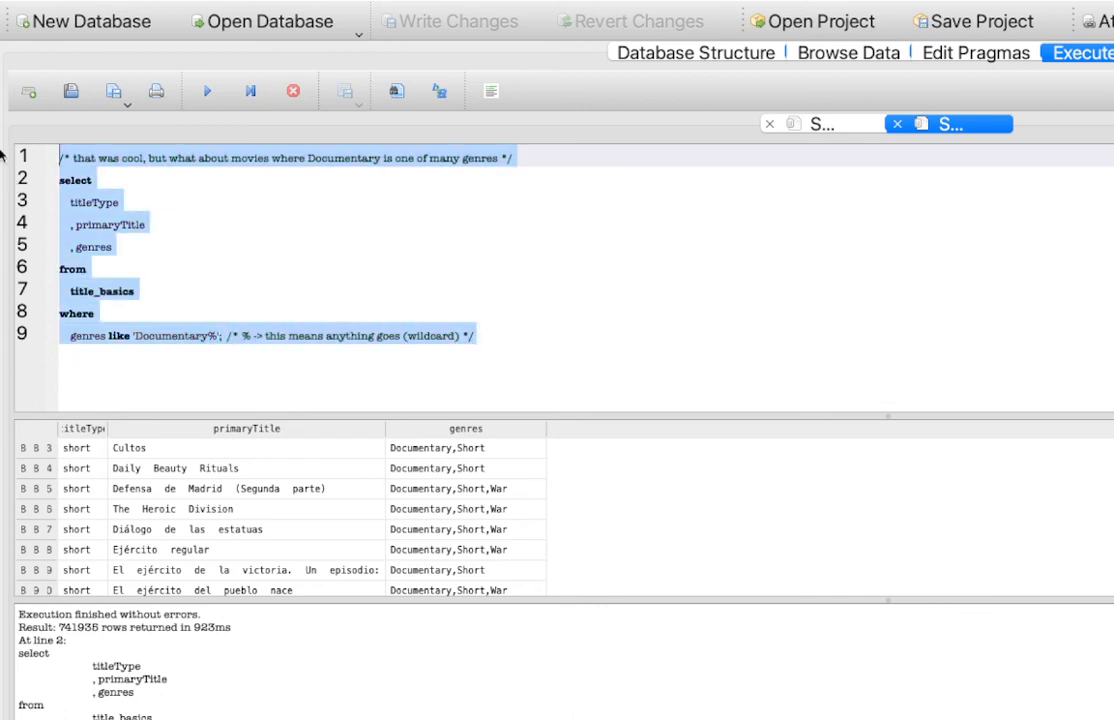
{"action": "left_click", "coordinate": [503, 334]}
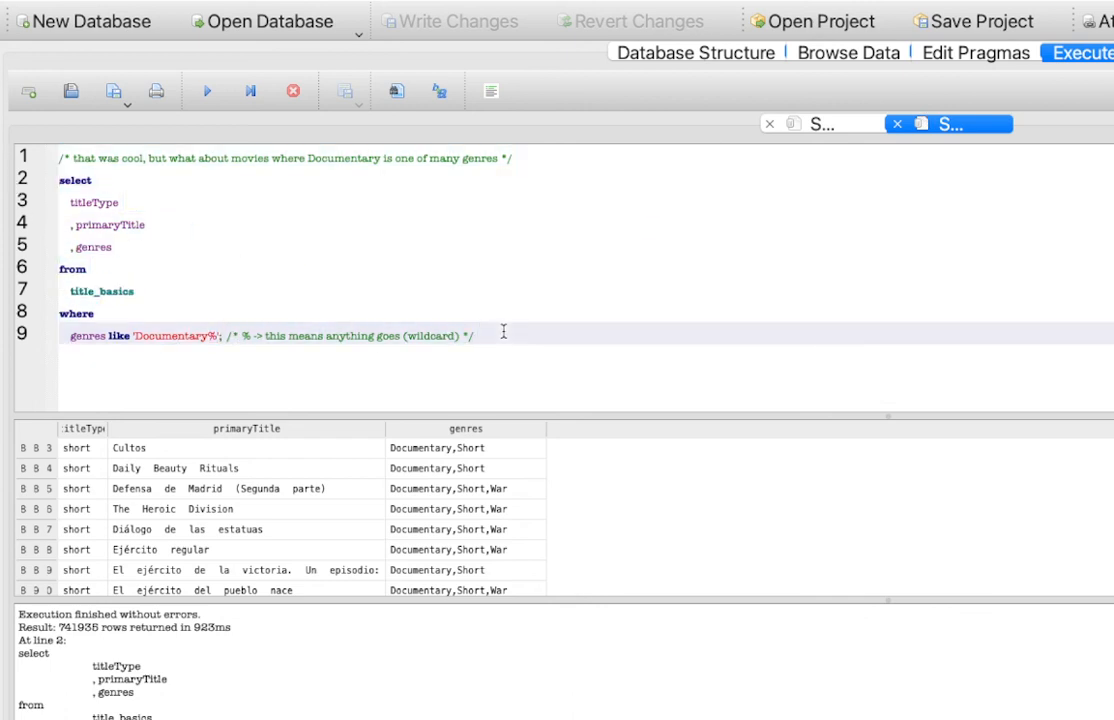
{"action": "key", "text": "Return"}
{"action": "key", "text": "Return"}
{"action": "key", "text": "super+v"}
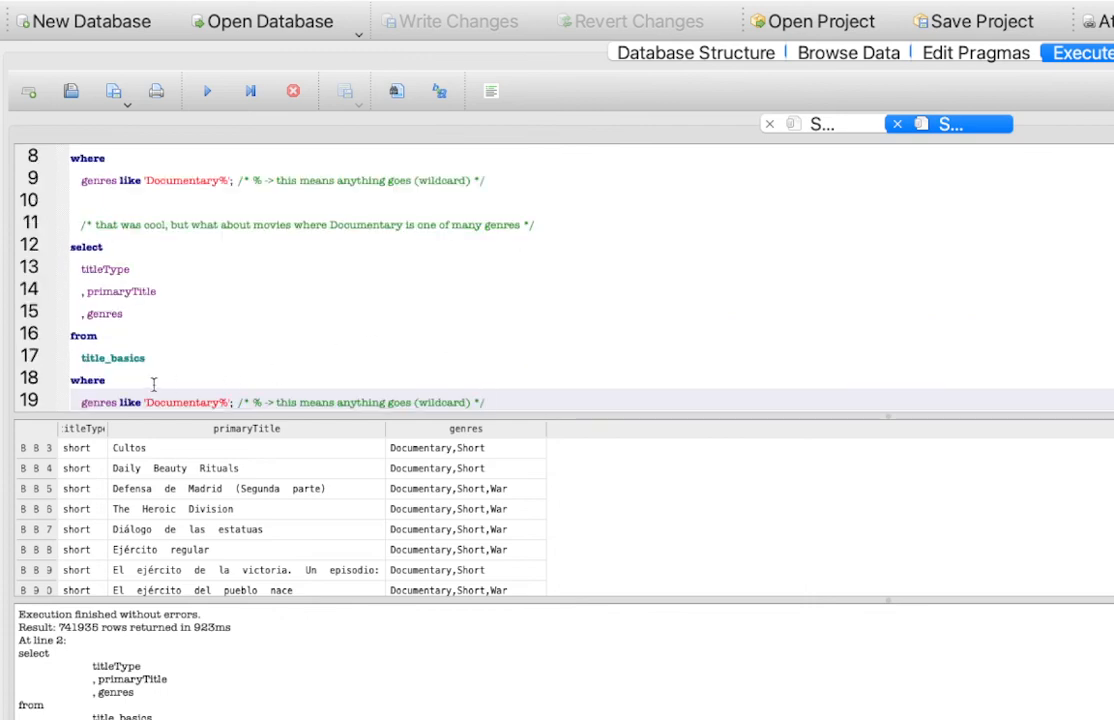
Change the duplicate's condition on line 19 to genres like '%Documentary' and run the query on lines 12 to 19.
{"action": "left_click", "coordinate": [145, 402]}
{"action": "type", "text": "%"}
{"action": "left_click", "coordinate": [235, 402]}
{"action": "key", "text": "BackSpace"}
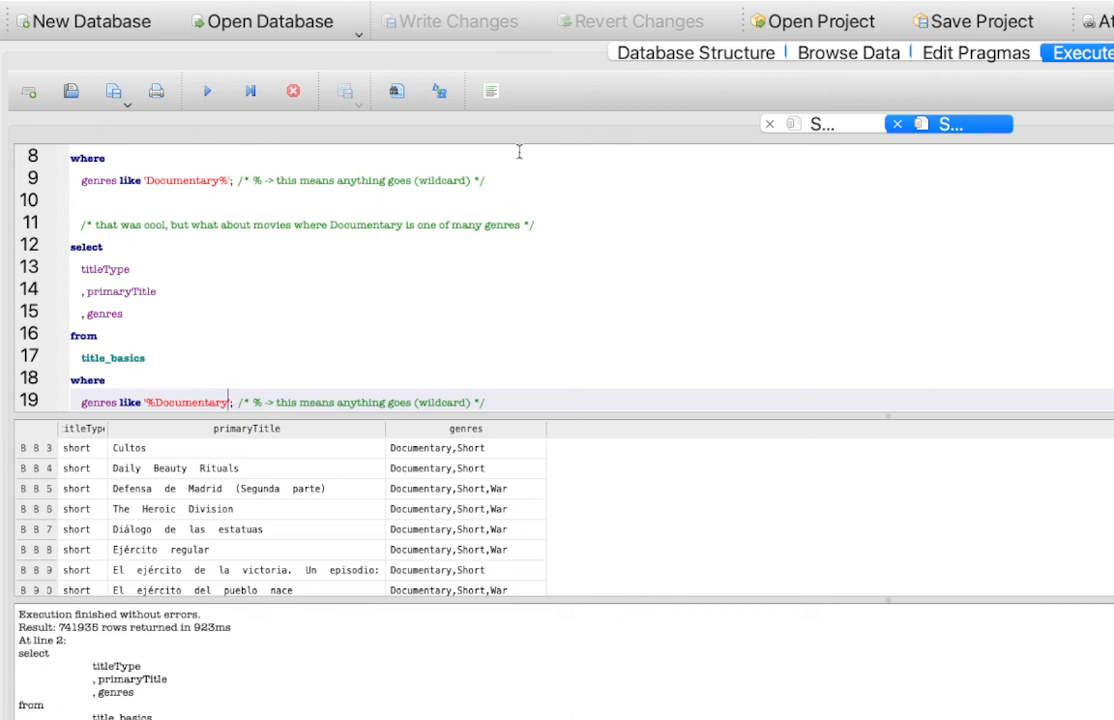
{"action": "left_click_drag", "start_coordinate": [233, 402], "coordinate": [50, 245]}
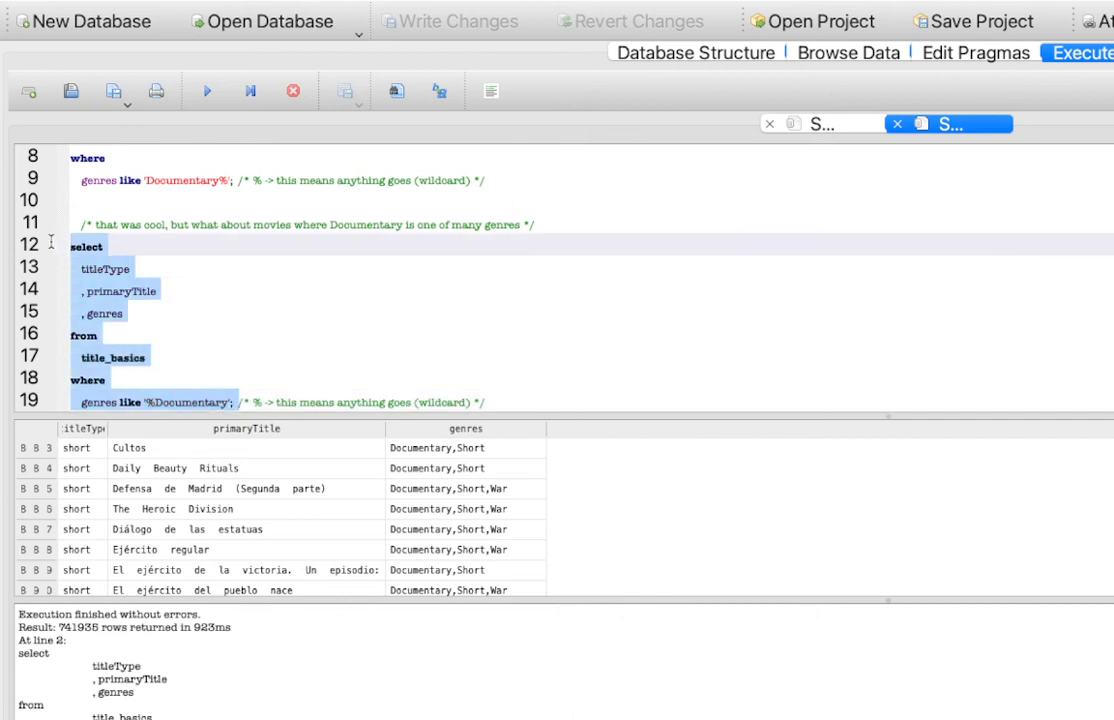
{"action": "left_click", "coordinate": [210, 91]}
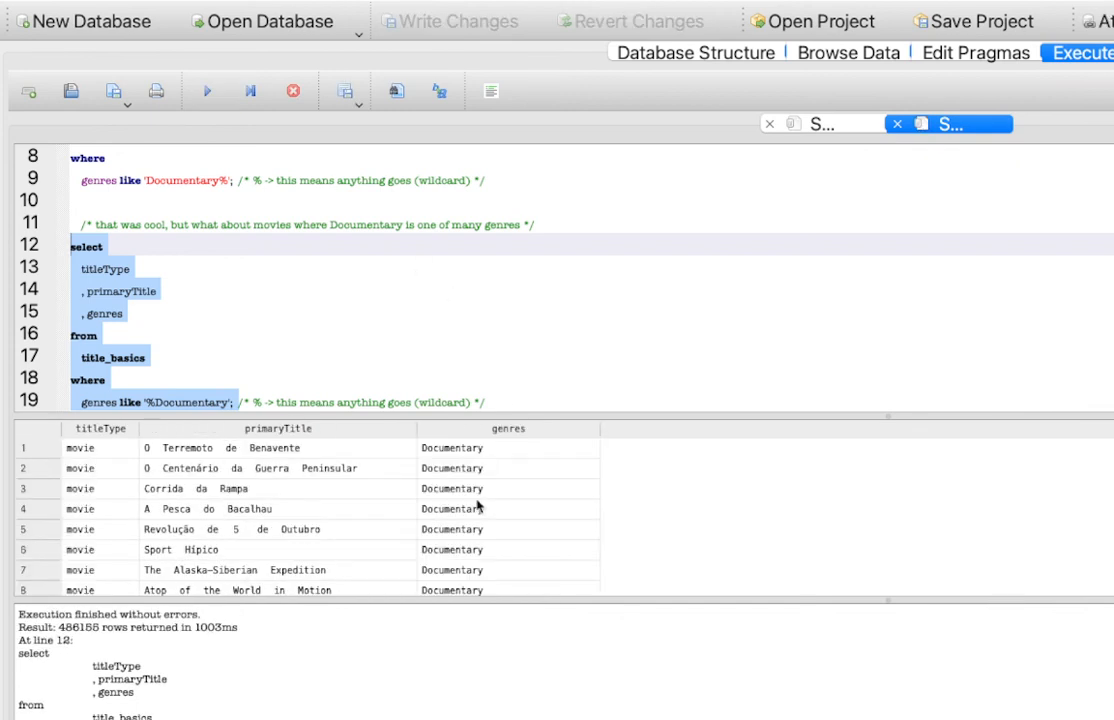
Look through the genres returned by the '%Documentary' query, examining where Documentary stands in rows that list several genres.
{"action": "scroll", "coordinate": [463, 535], "scroll_direction": "down", "scroll_amount": 20}
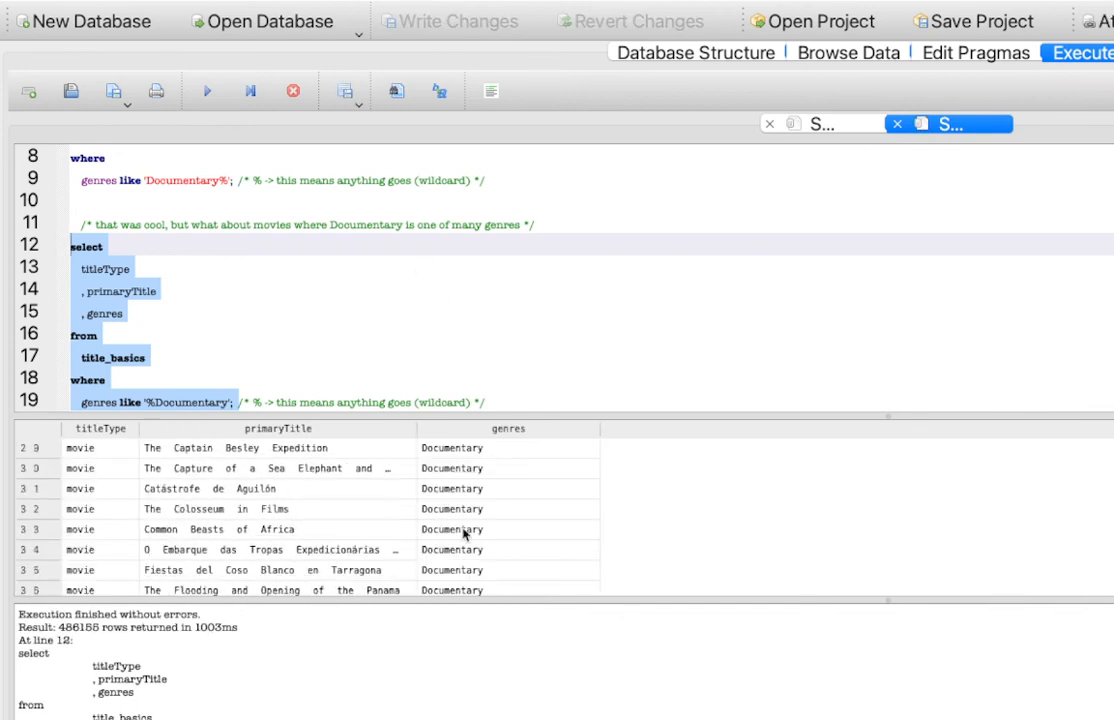
{"action": "scroll", "coordinate": [463, 535], "scroll_direction": "down", "scroll_amount": 20}
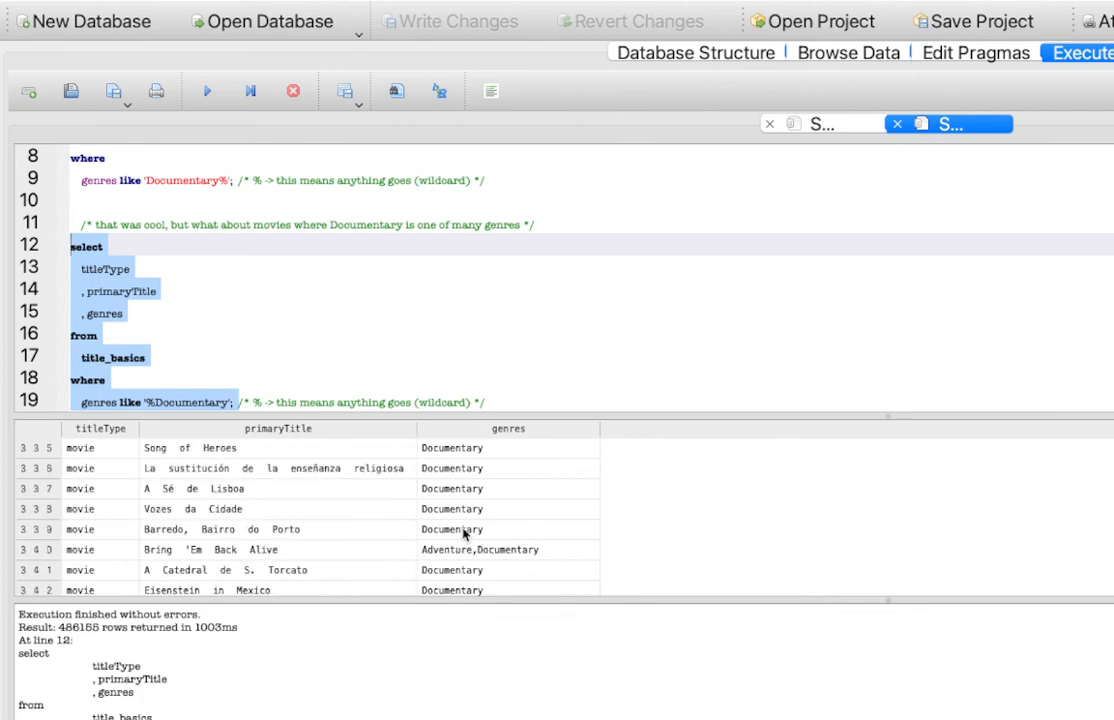
{"action": "left_click", "coordinate": [510, 550]}
{"action": "scroll", "coordinate": [510, 557], "scroll_direction": "down", "scroll_amount": 16}
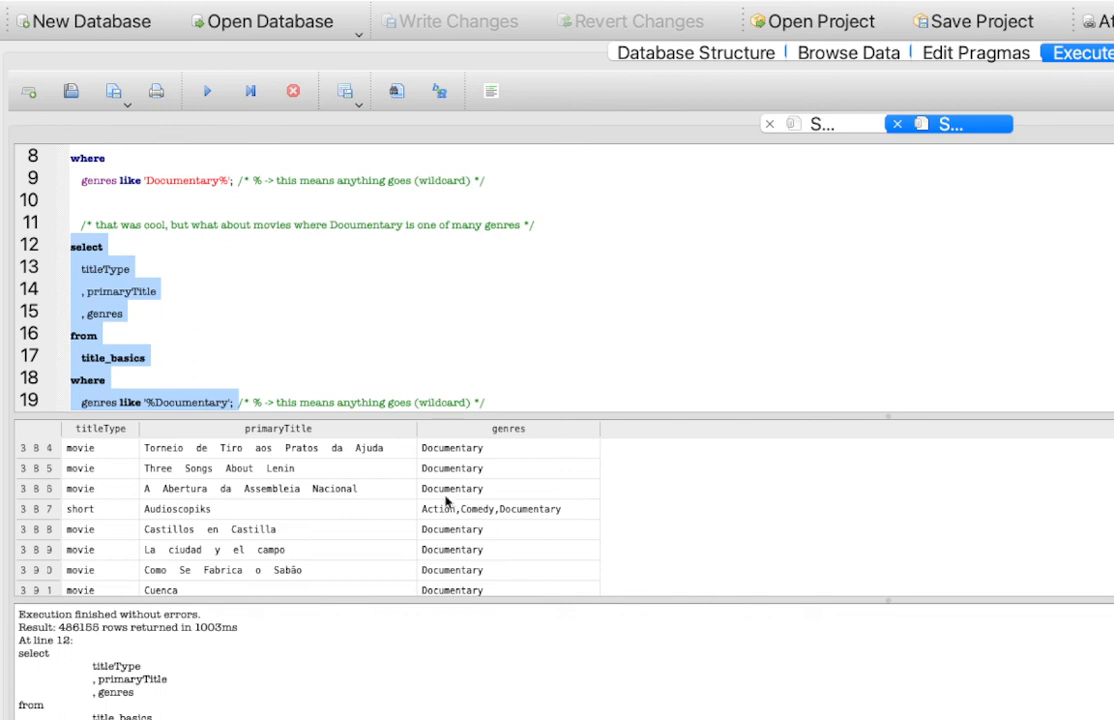
{"action": "scroll", "coordinate": [556, 527], "scroll_direction": "down", "scroll_amount": 20}
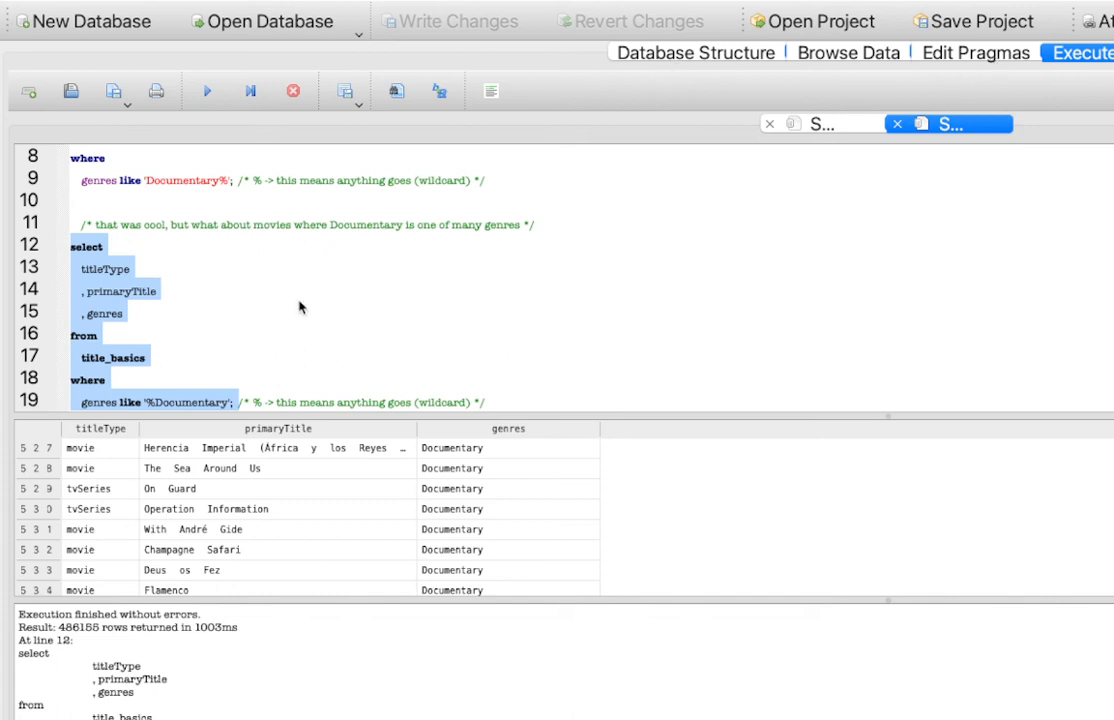
{"action": "left_click", "coordinate": [275, 315]}
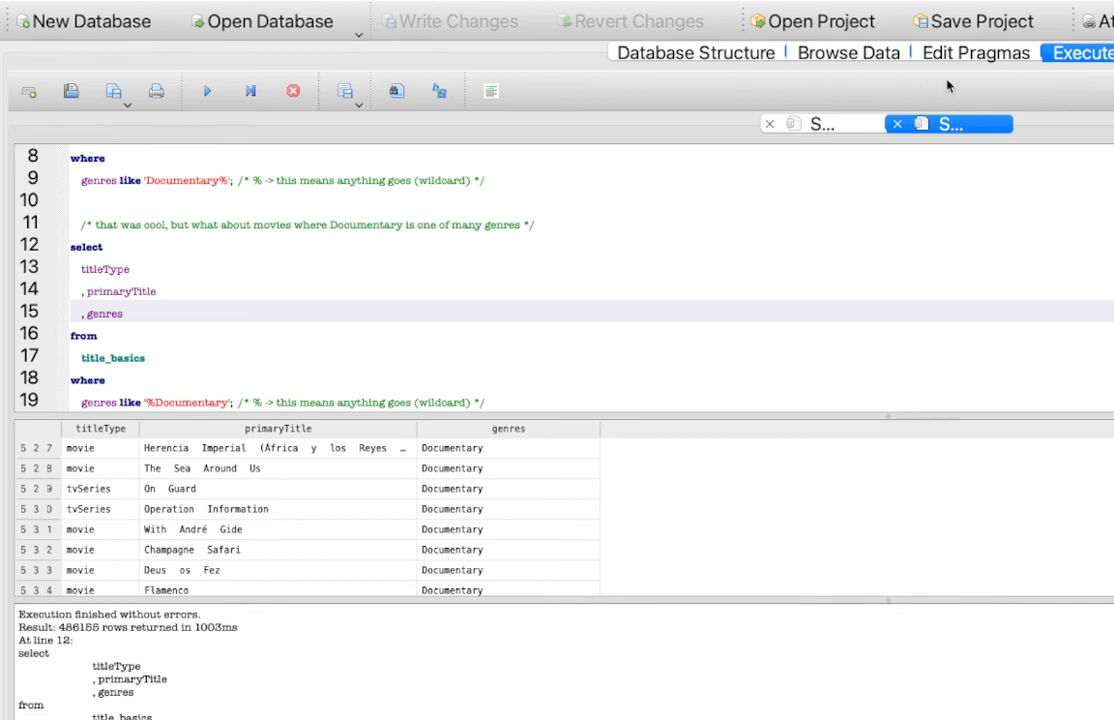
{"action": "left_click", "coordinate": [928, 53]}
{"action": "left_click", "coordinate": [1058, 52]}
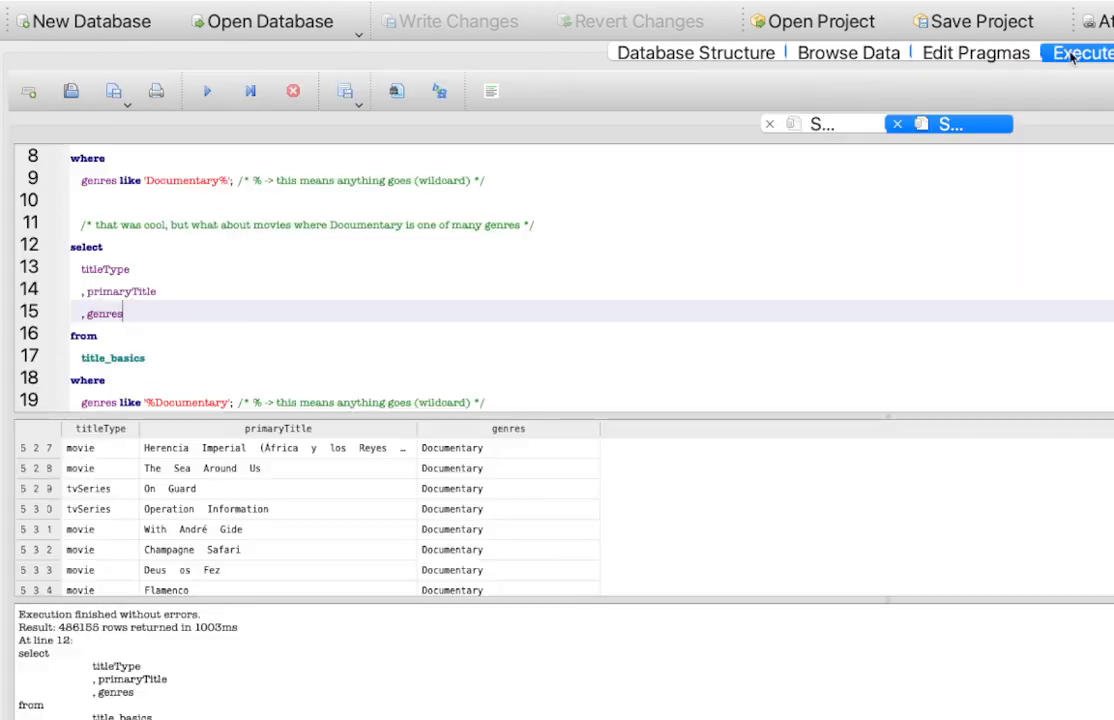
{"action": "left_click", "coordinate": [716, 50]}
{"action": "left_click", "coordinate": [1075, 52]}
{"action": "left_click", "coordinate": [429, 365]}
Review the 'Documentary%' and '%Documentary' queries in the second SQL editor and return to the '%Documentary%' query in the first editor.
{"action": "scroll", "coordinate": [429, 365], "scroll_direction": "up", "scroll_amount": 4}
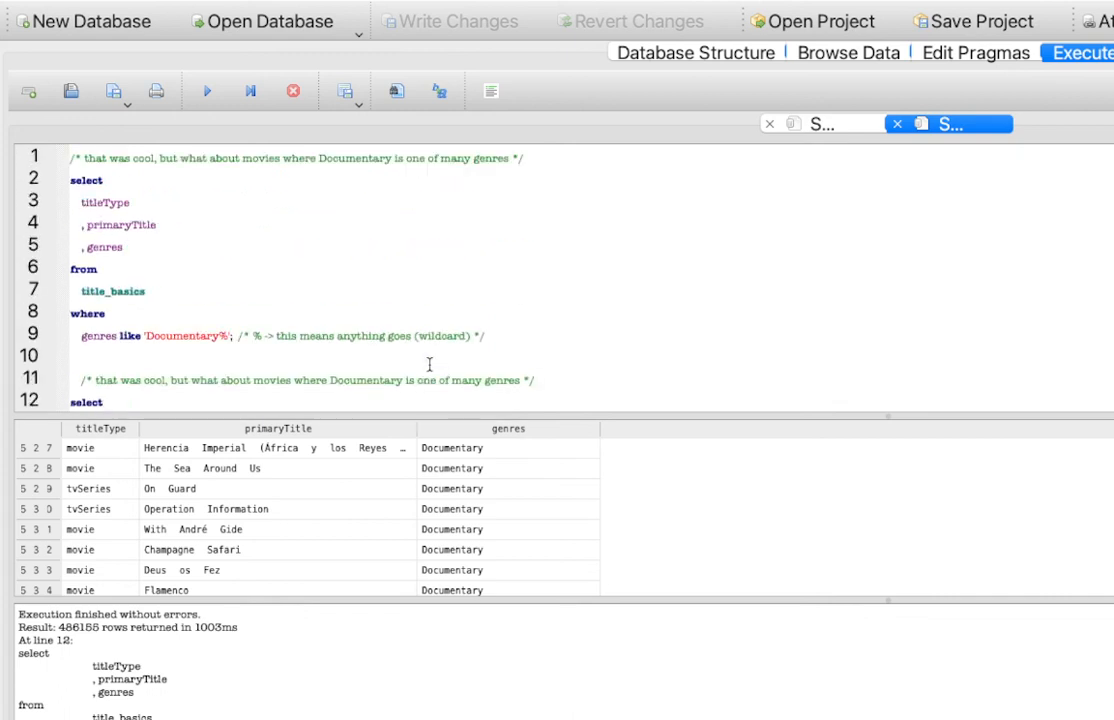
{"action": "scroll", "coordinate": [429, 365], "scroll_direction": "down", "scroll_amount": 4}
{"action": "scroll", "coordinate": [429, 365], "scroll_direction": "up", "scroll_amount": 4}
{"action": "left_click", "coordinate": [817, 123]}
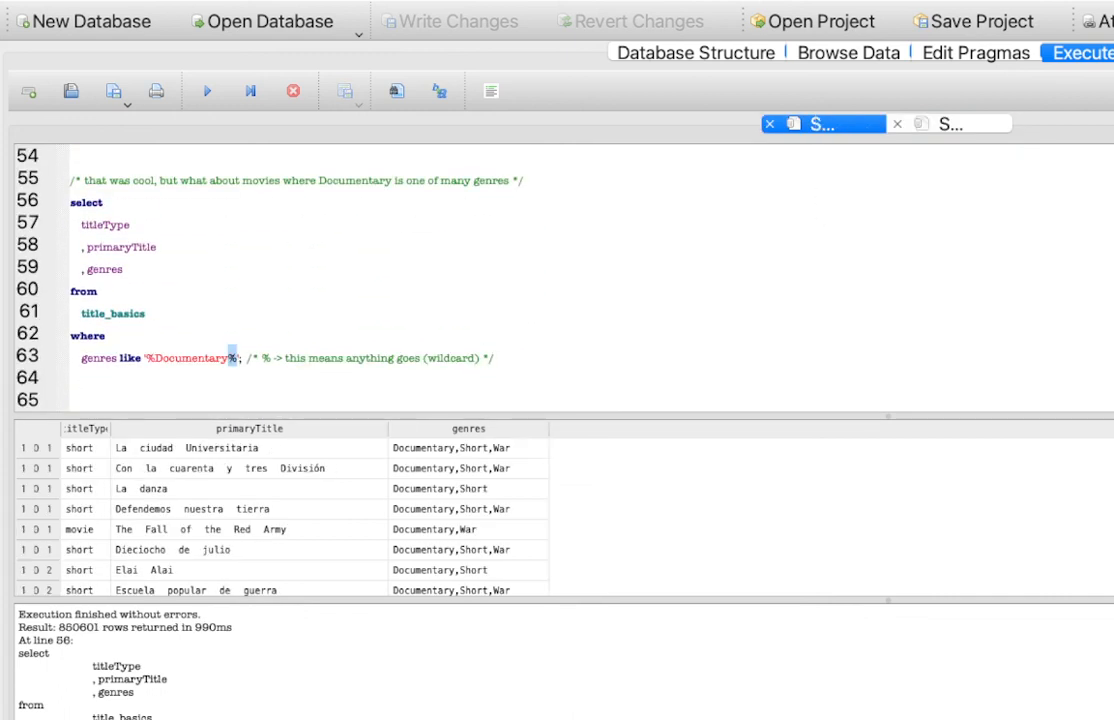